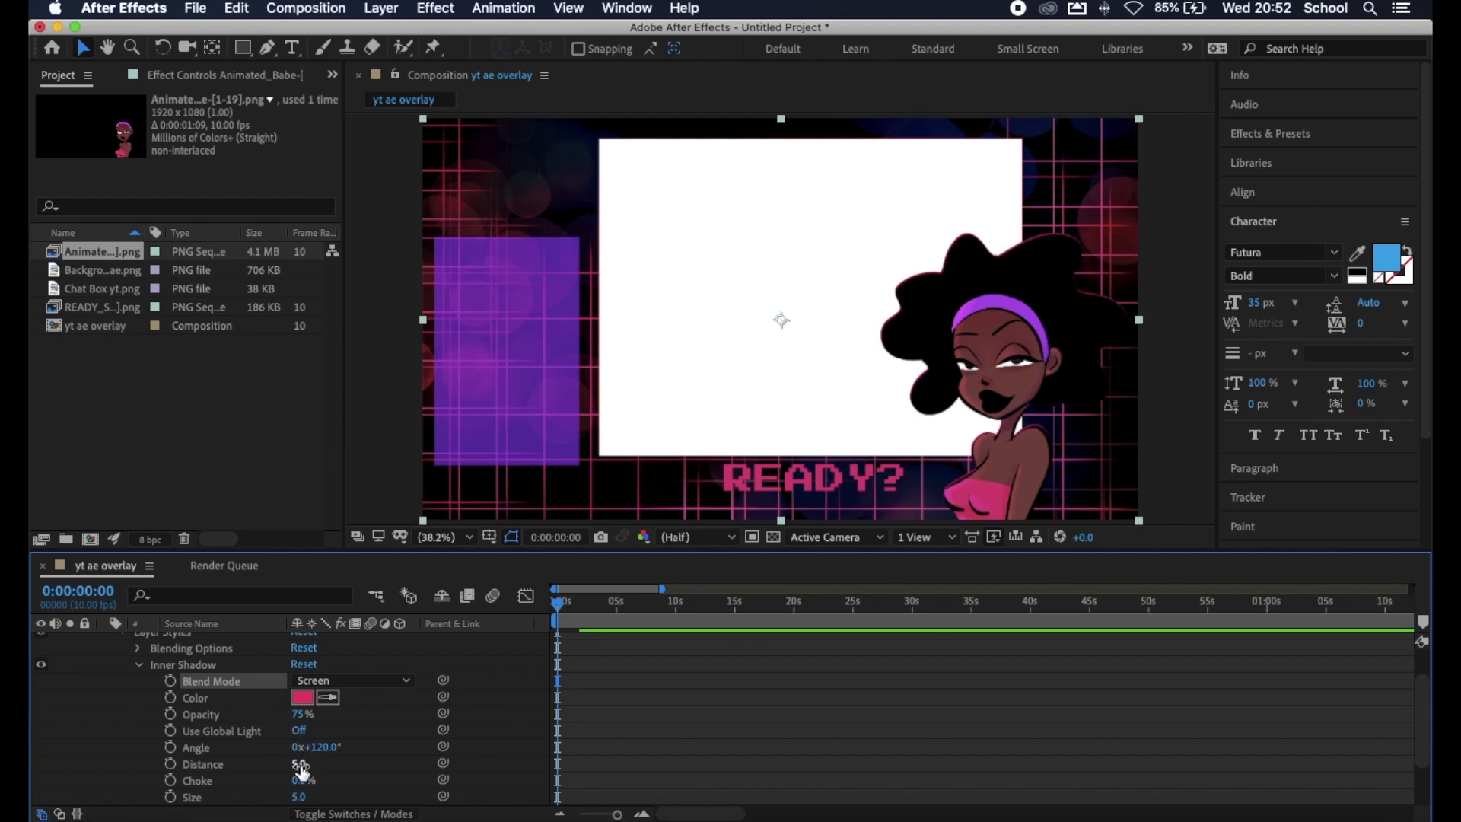
Step: Set the Inner Shadow Distance to 32.0 and its Angle to 138°
drag(303, 770, 327, 771)
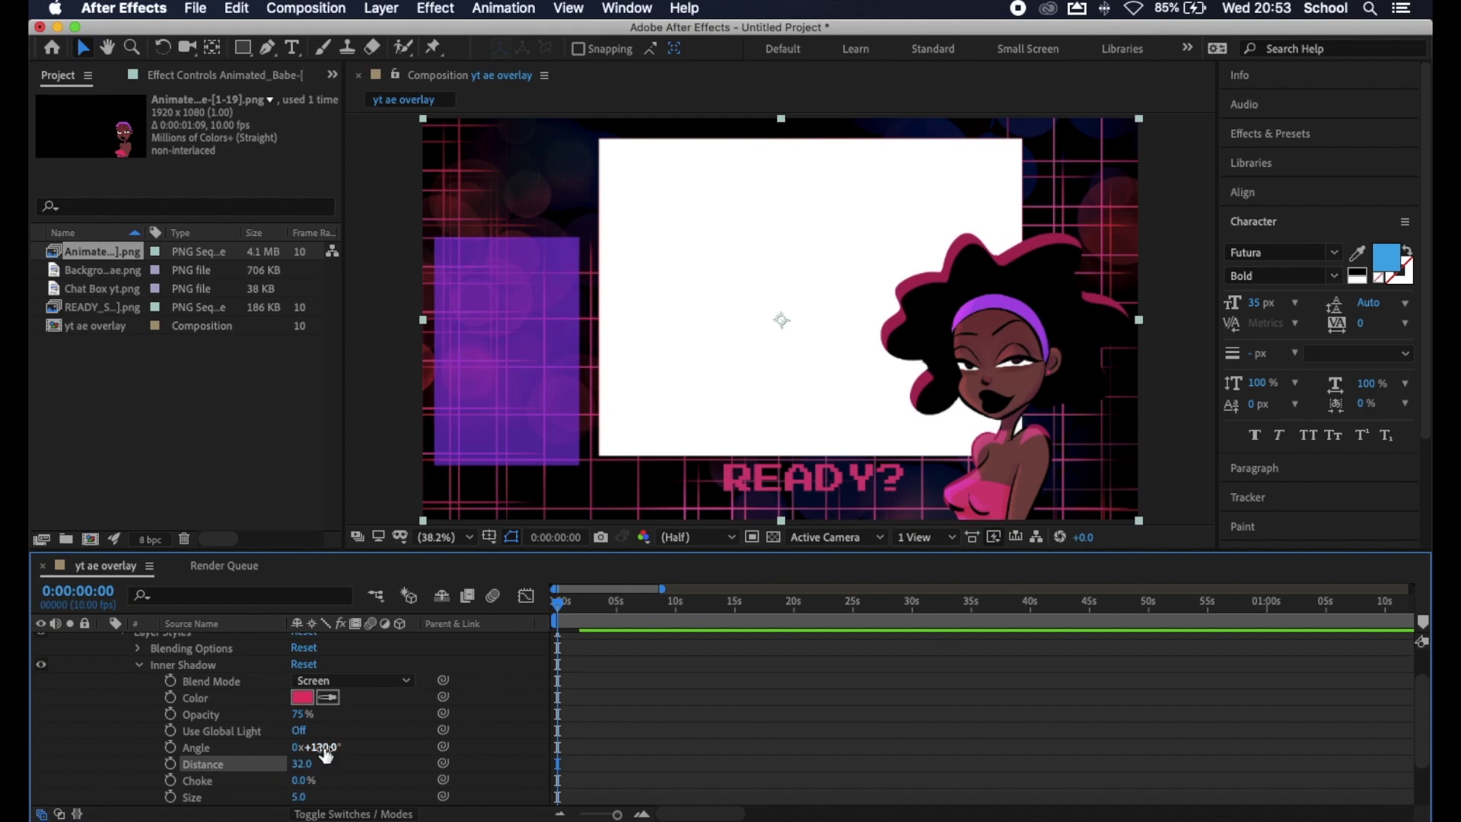
mouse_move(324, 747)
mouse_down()
mouse_move(350, 745)
mouse_move(337, 745)
mouse_up()
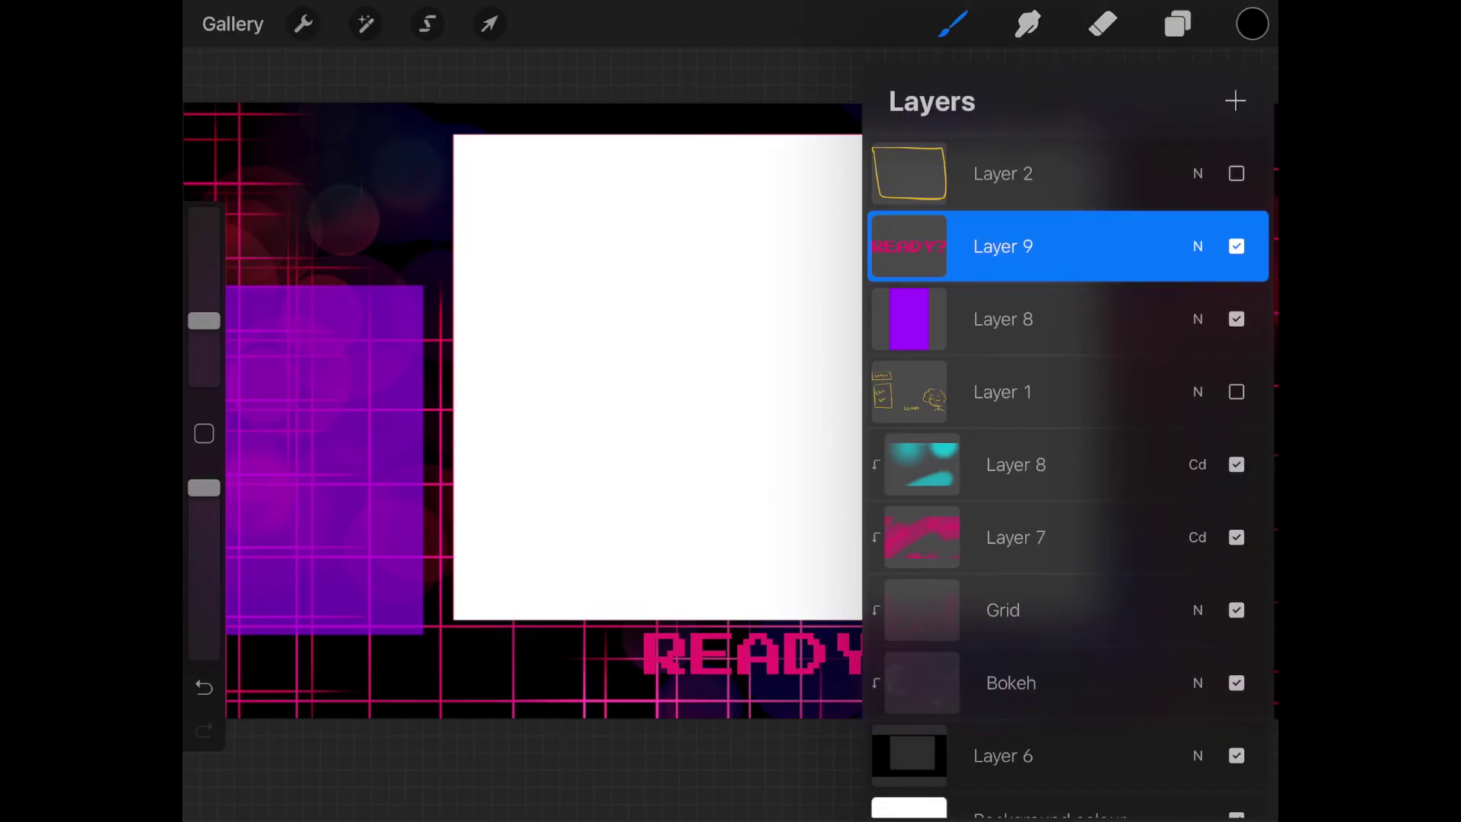
Step: Delete Layer 2 and Layer 1 from the layer list
drag(1142, 174, 990, 174)
click(1223, 171)
drag(1141, 320, 989, 320)
click(1223, 318)
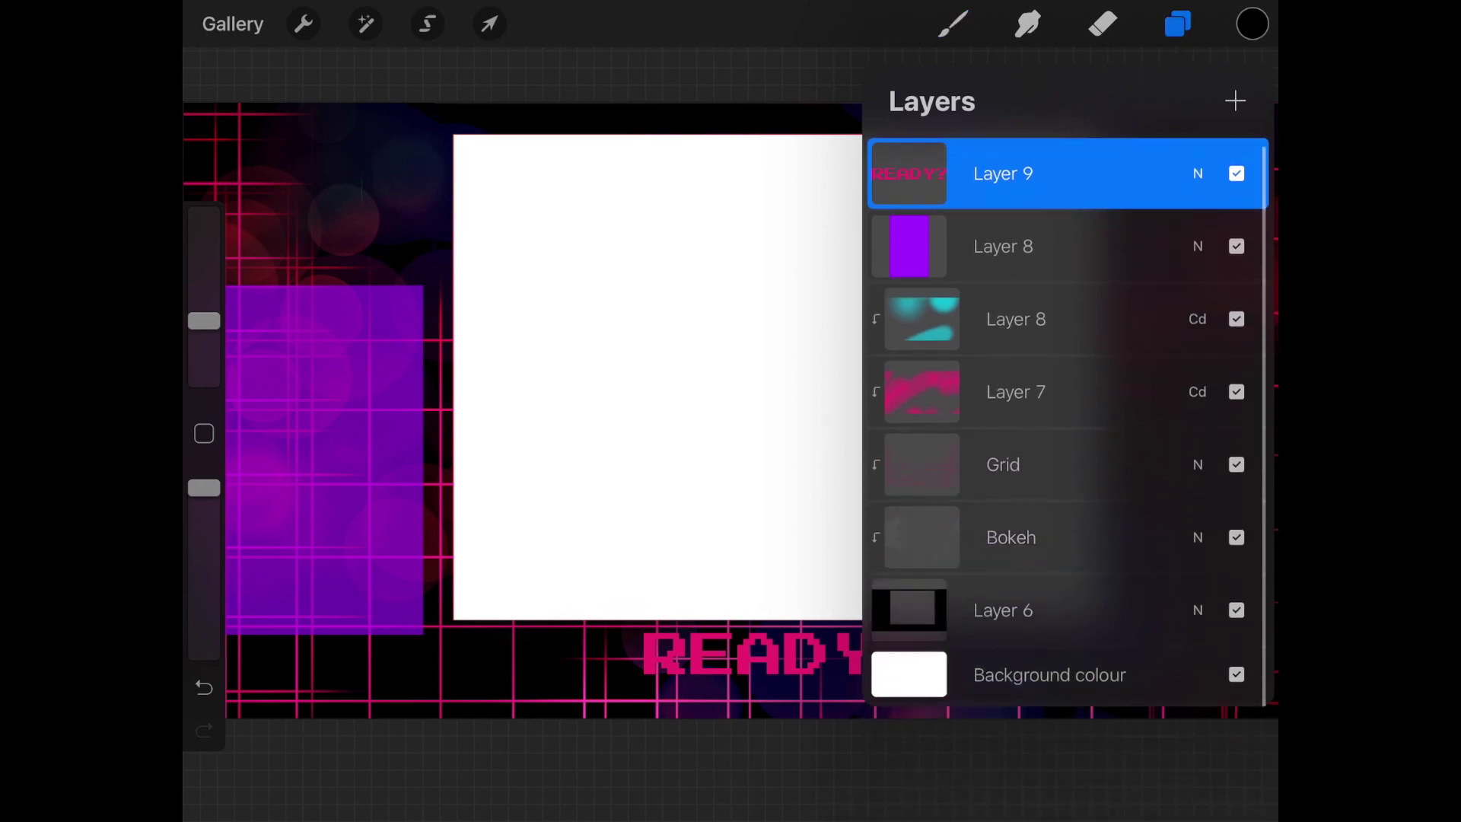
Step: Hide the READY? text, chat box and background colour, then share the grid canvas as PNG
click(1237, 174)
click(1236, 245)
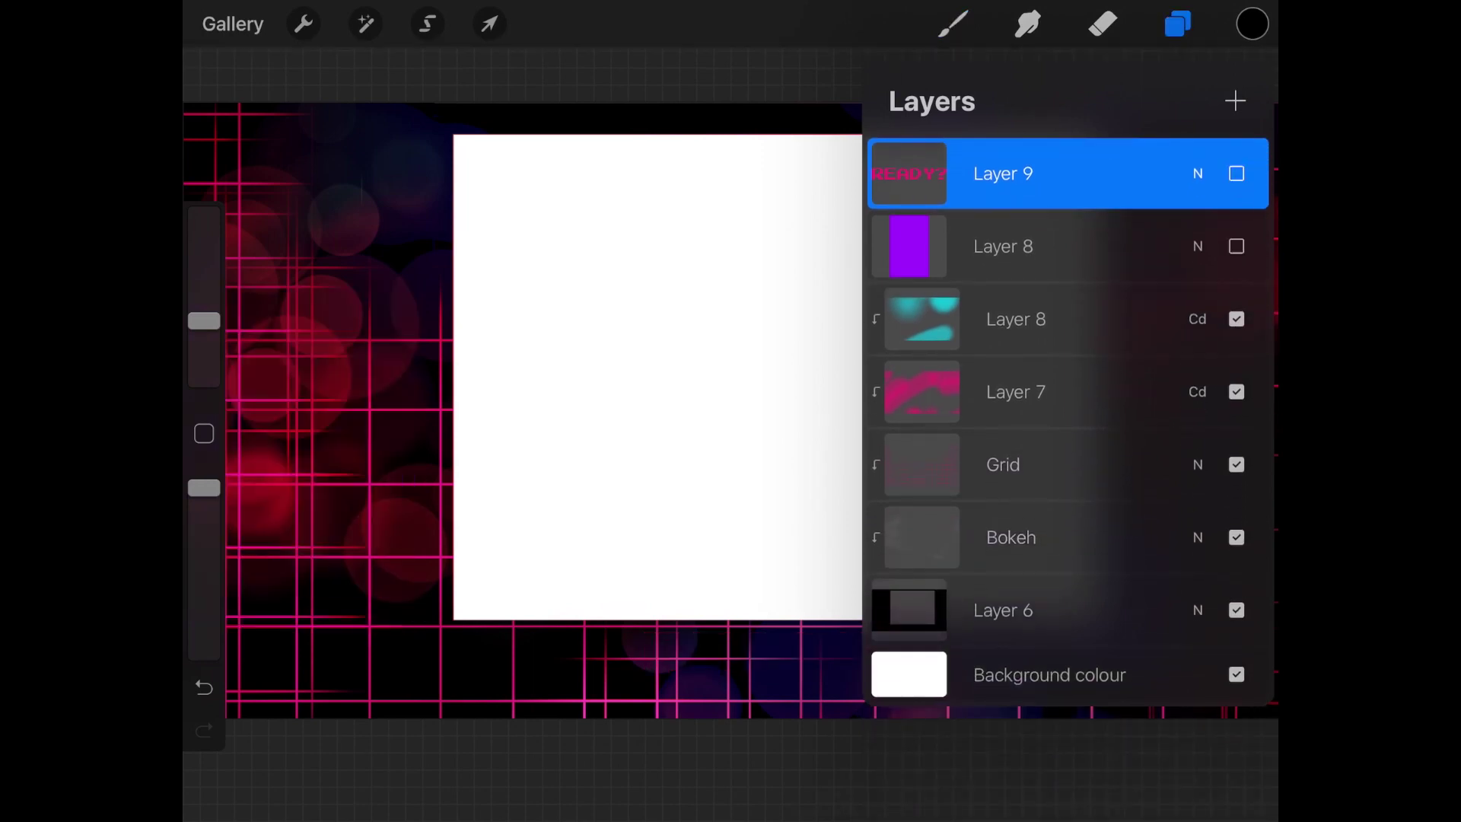
click(1236, 674)
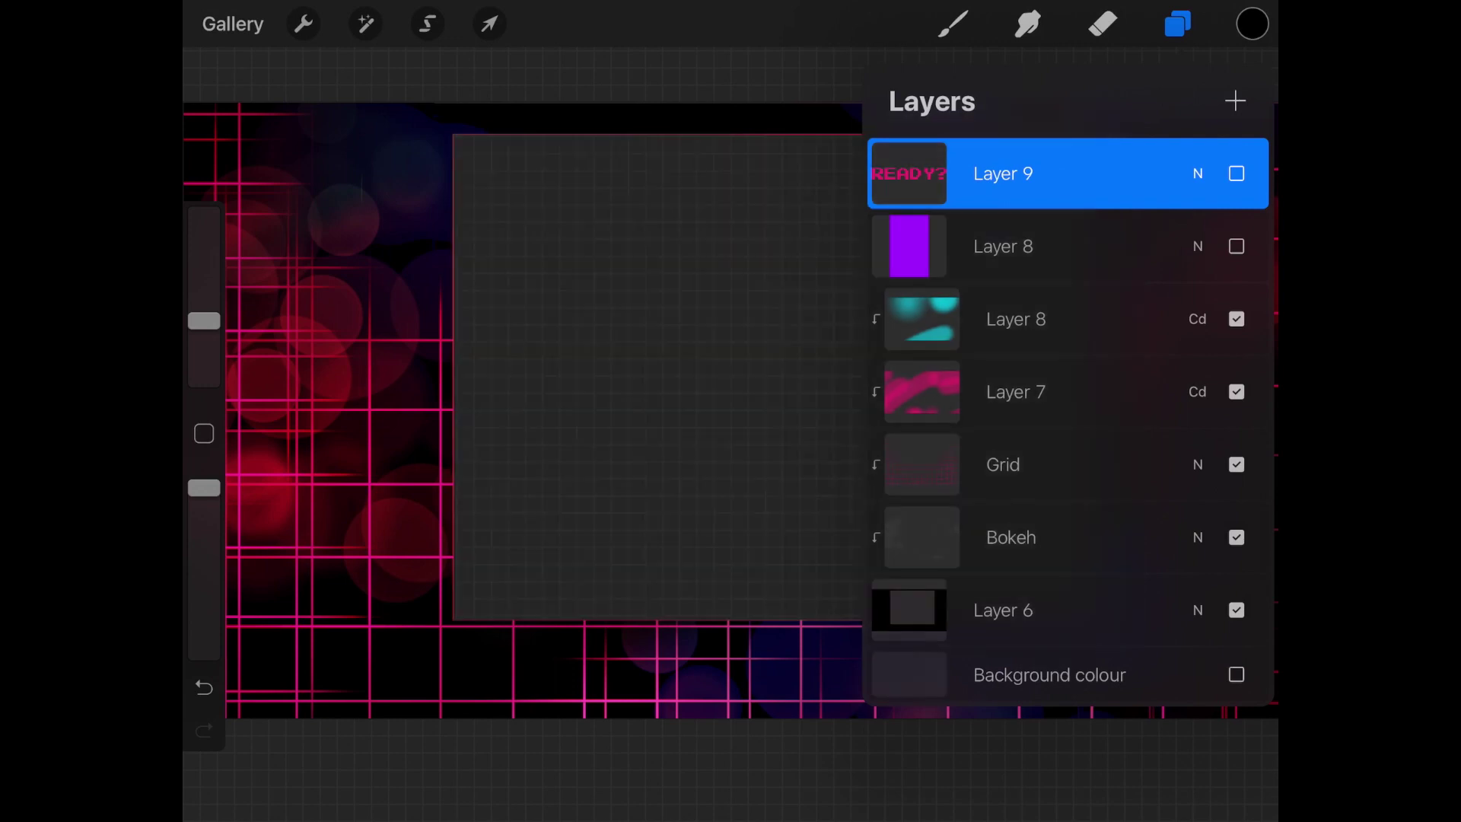
click(953, 24)
scroll(730, 411, down, 3)
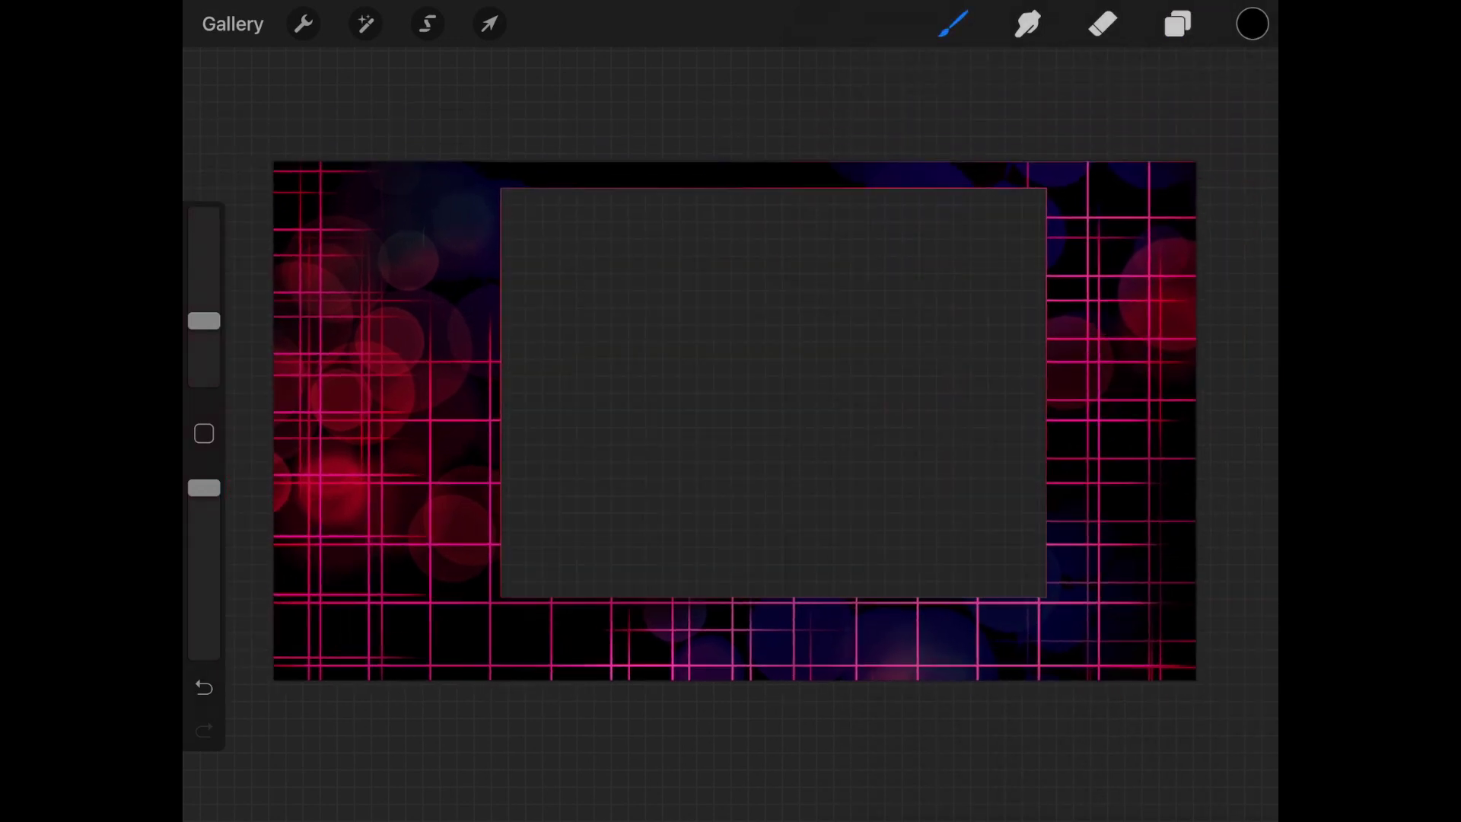
click(303, 23)
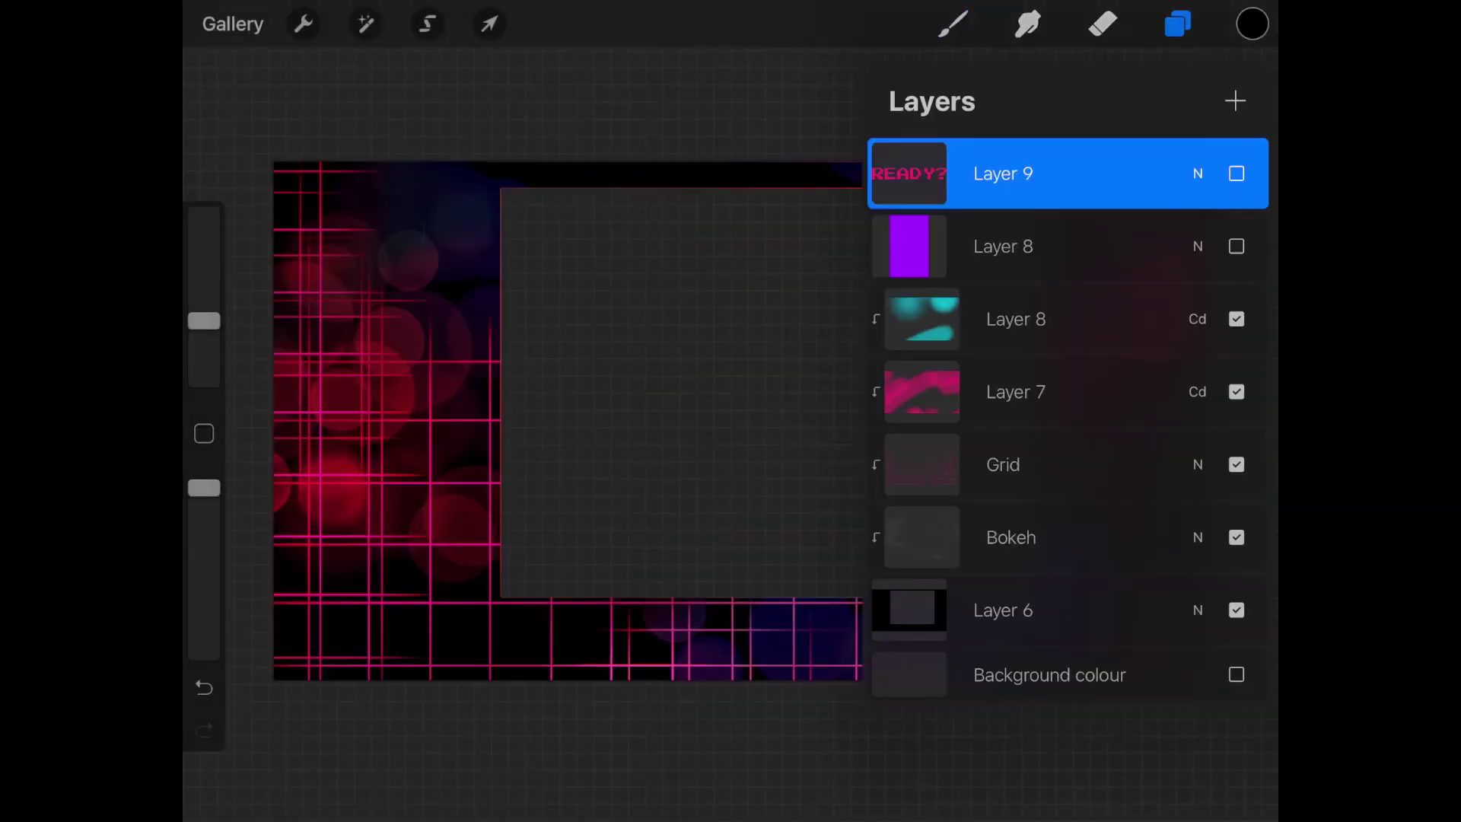
Step: Show only the purple chat box layer and export it as a PNG
click(1237, 610)
click(1236, 246)
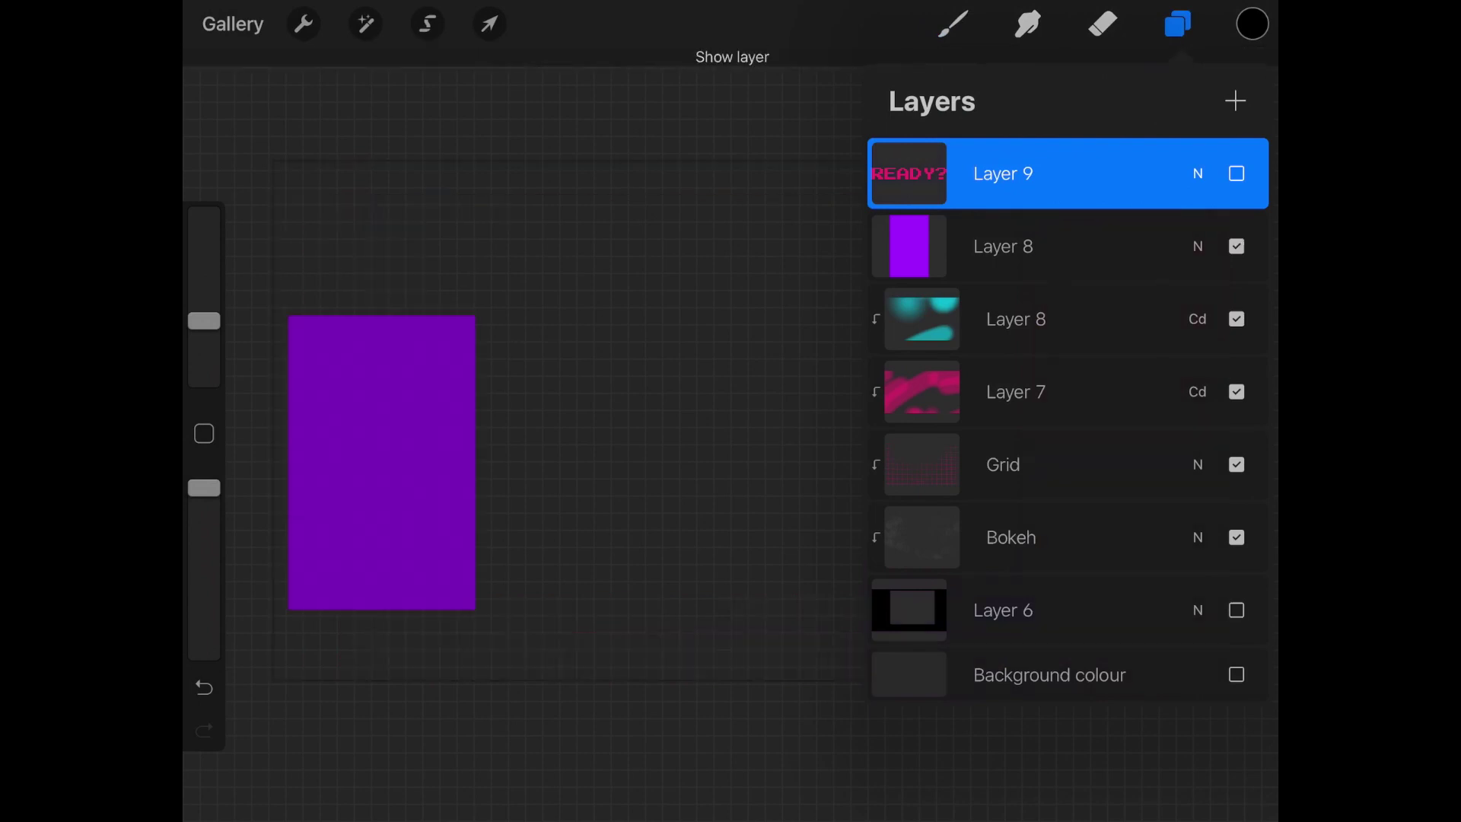
click(304, 24)
click(277, 427)
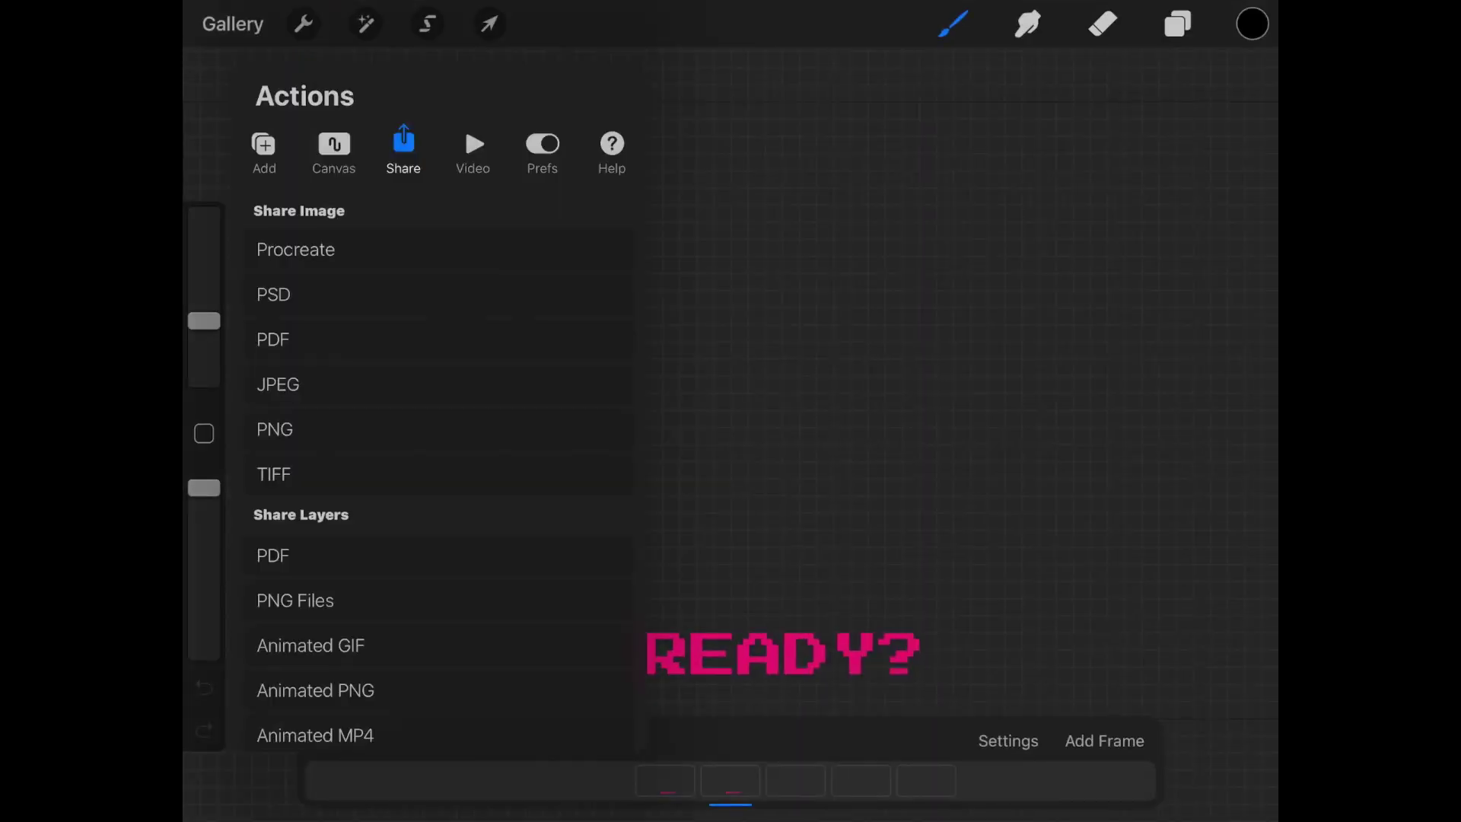
Step: Export the READY? frames as PNG files and AirDrop them to the MacBook
click(274, 555)
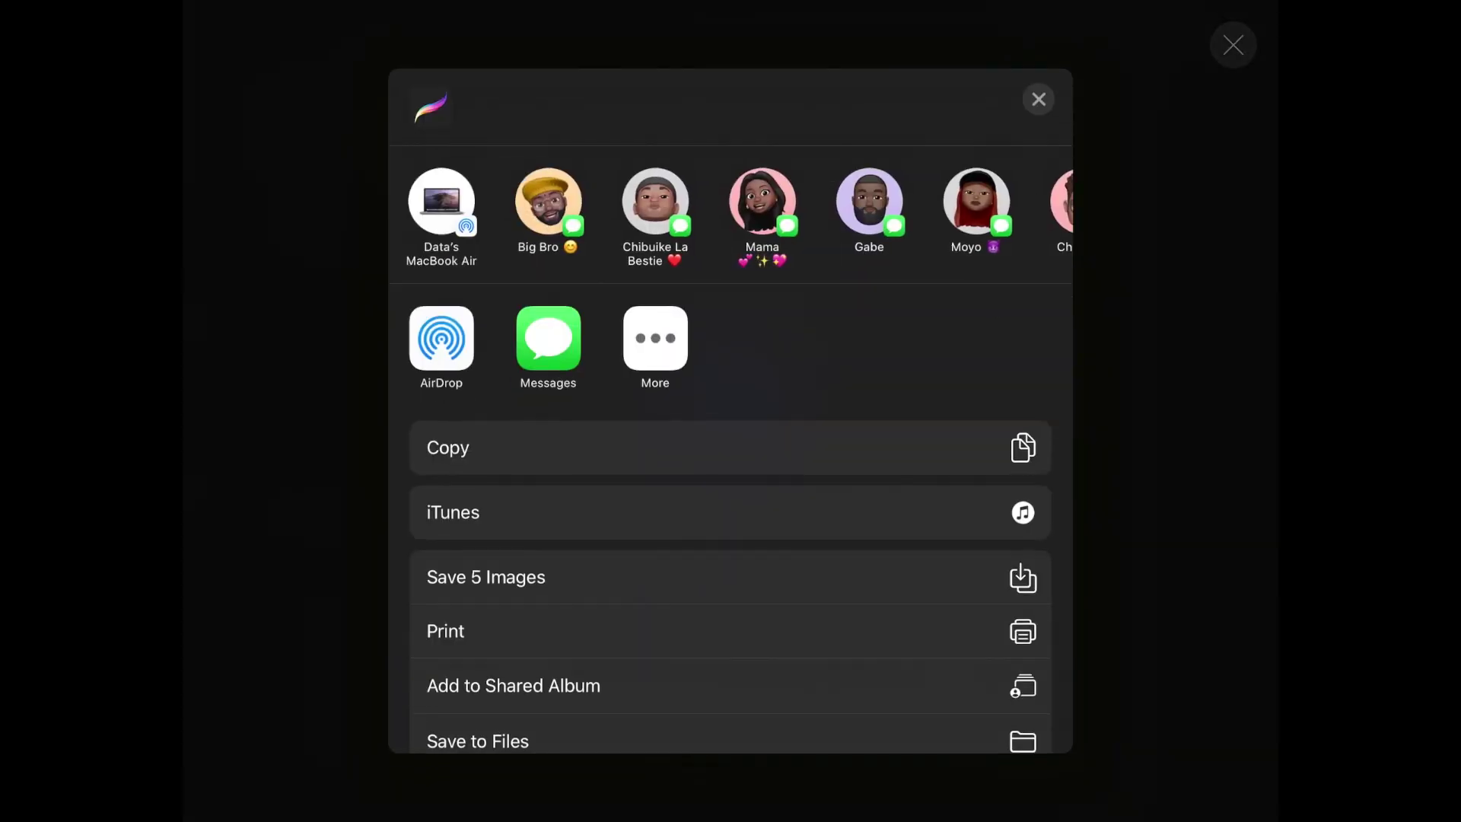
click(442, 201)
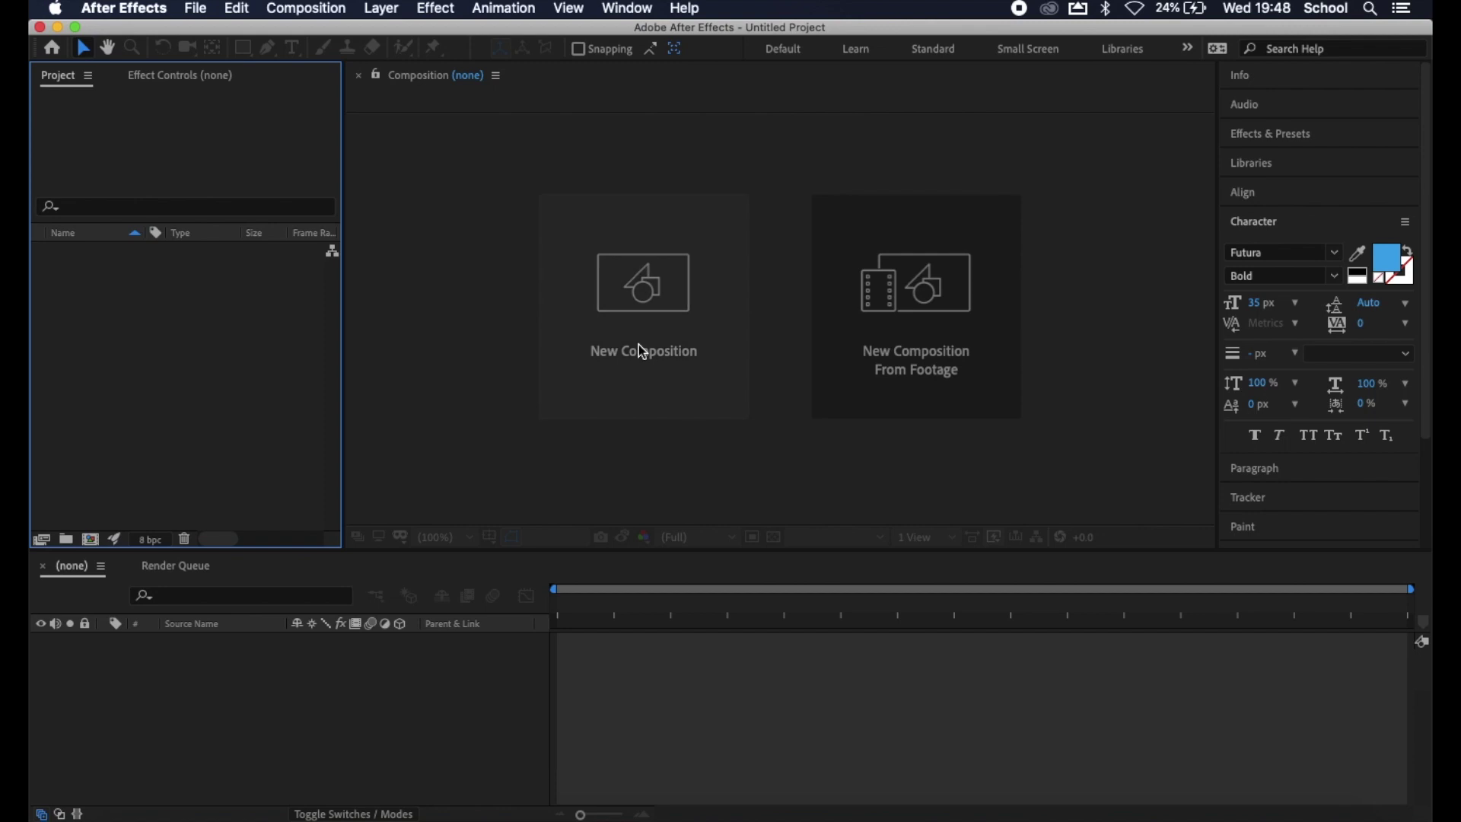
Step: Create a 1920×1080, 10 fps composition named 'yt ae overlay'
click(638, 344)
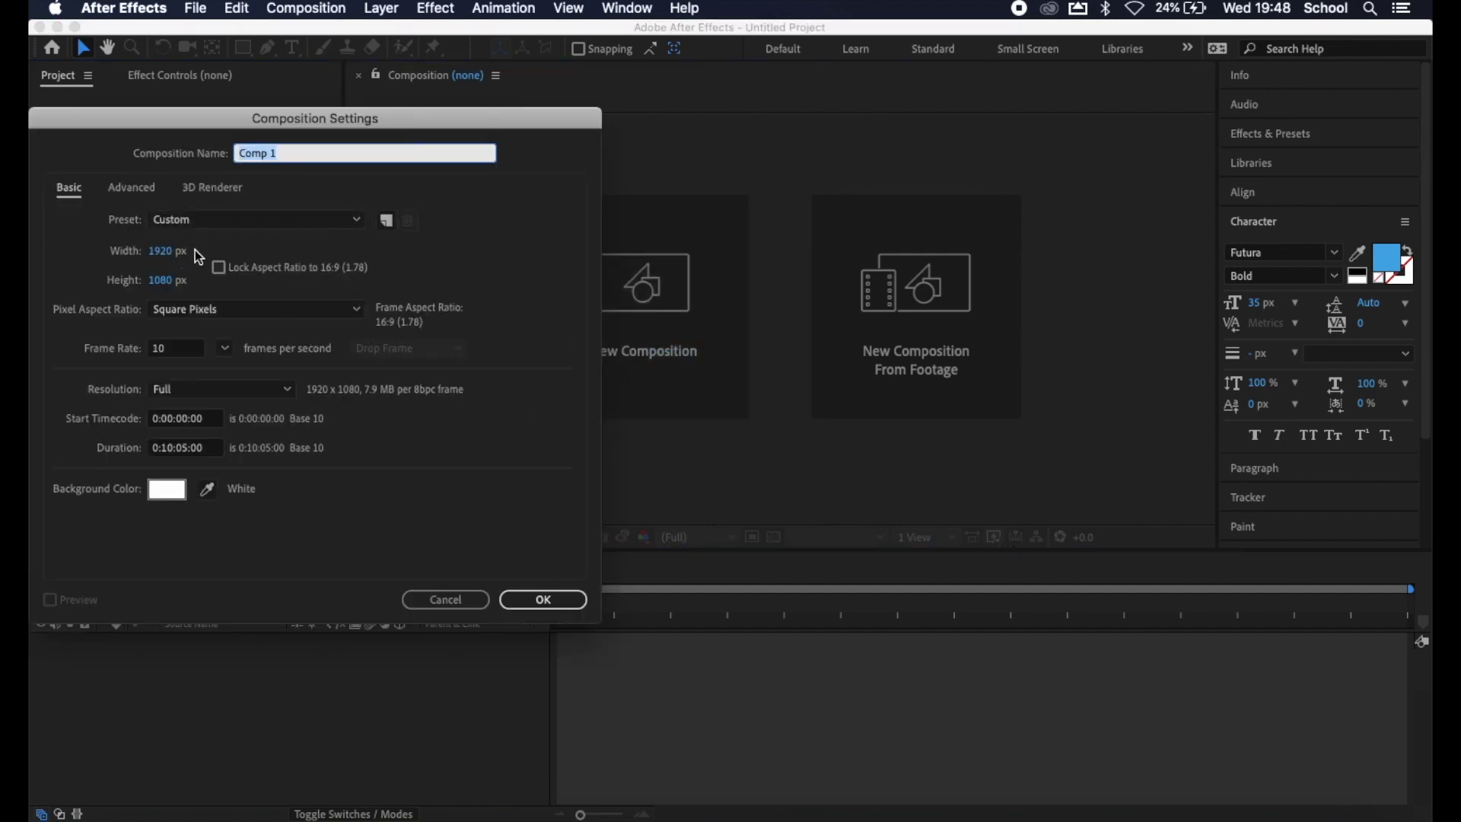
text(yt ae overlay)
click(520, 601)
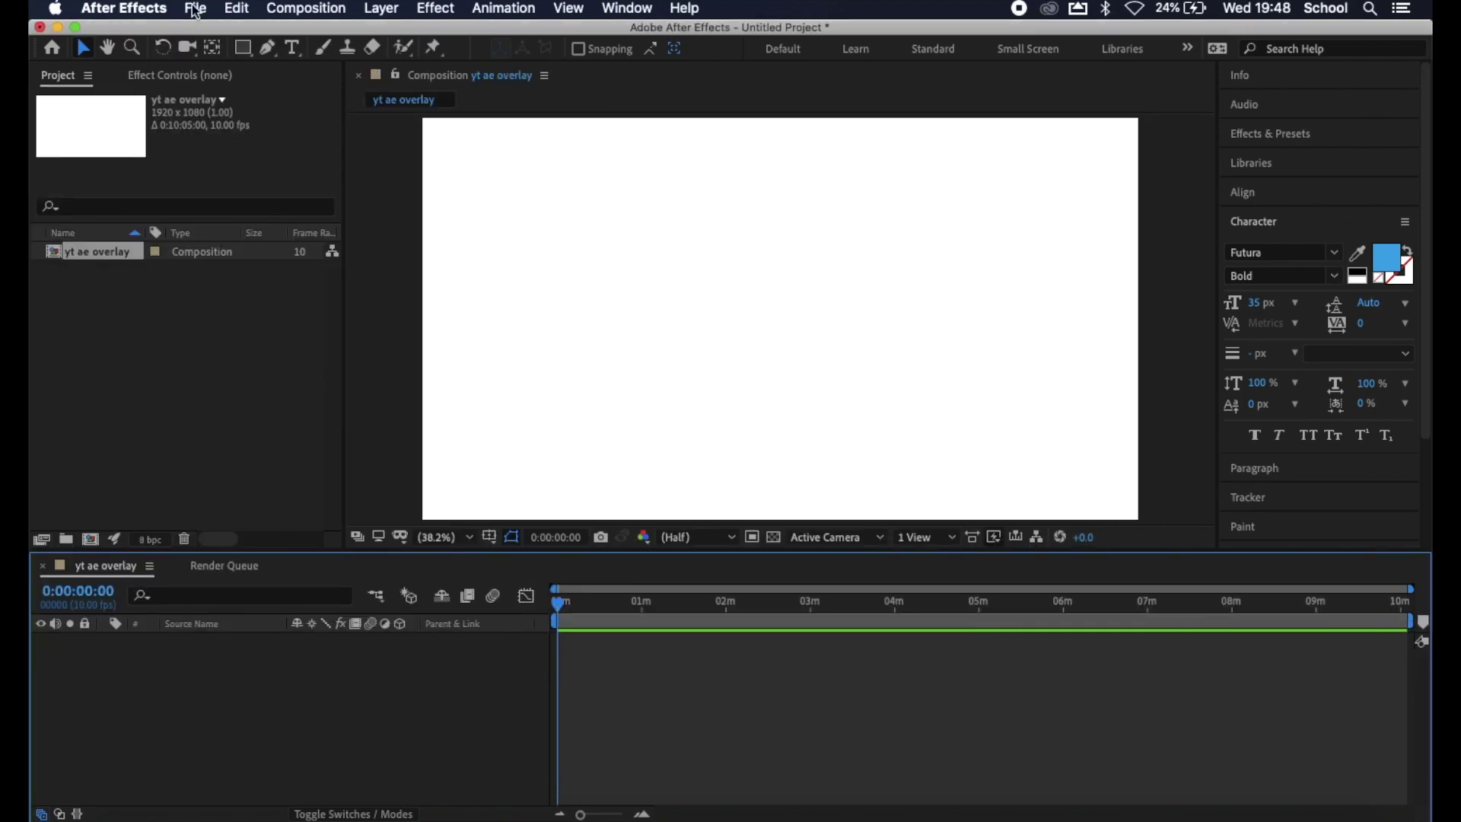
click(198, 8)
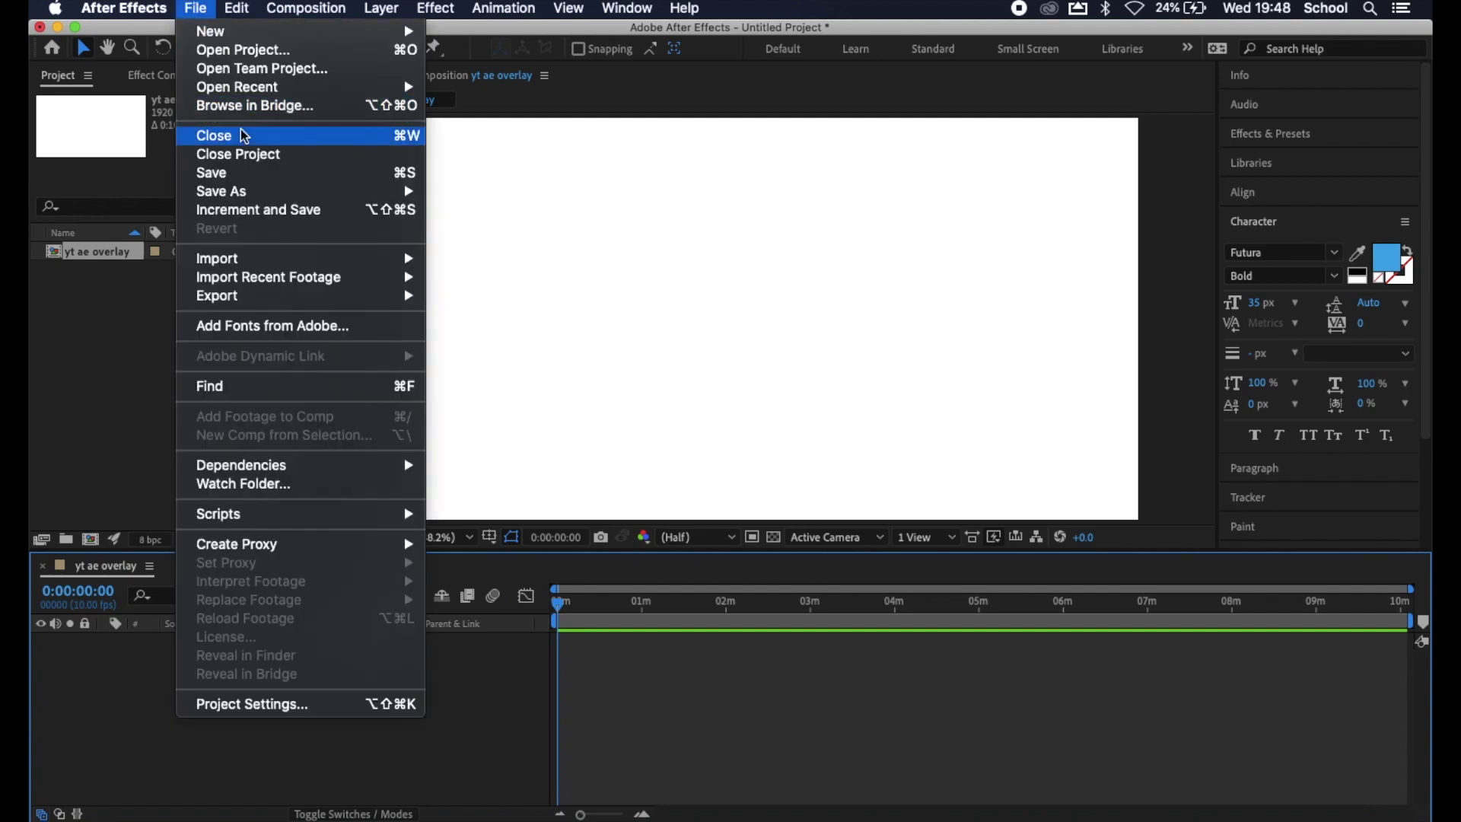
Step: Import Background yt ae.png and Chat Box yt.png via Import Multiple Files
mouse_move(299, 261)
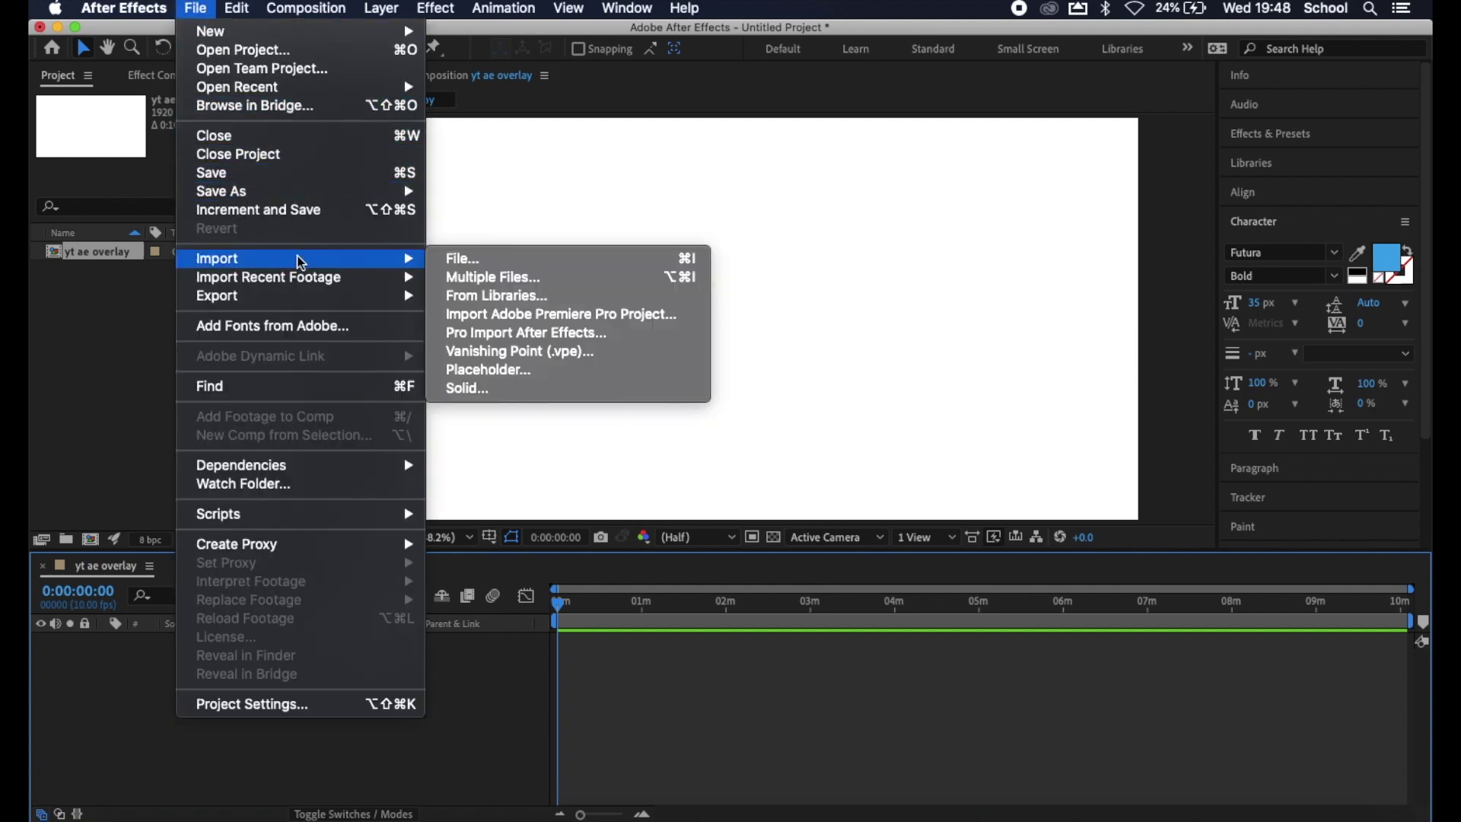
click(458, 278)
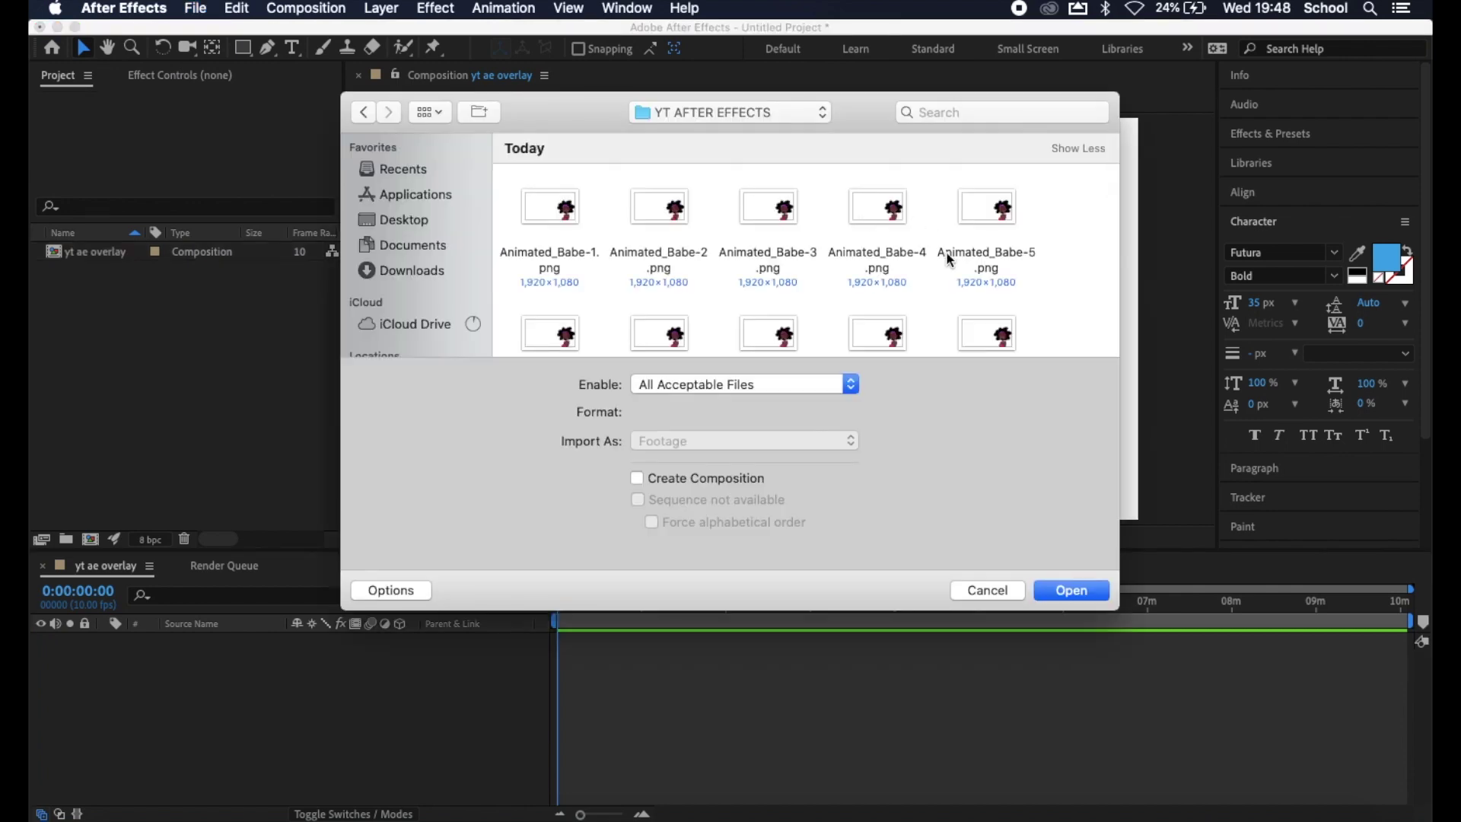
scroll(935, 265, down, 5)
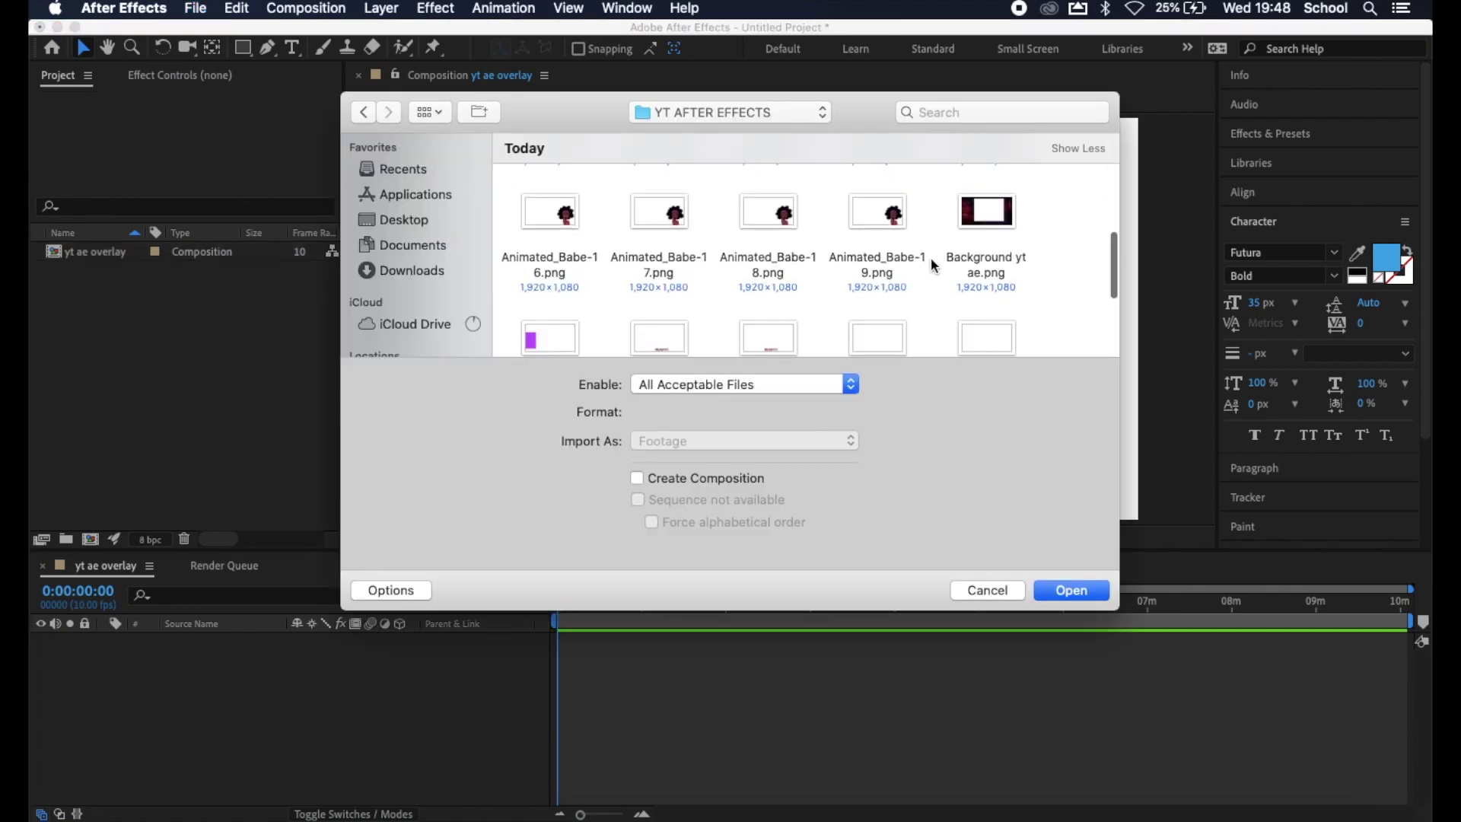
scroll(935, 265, down, 2)
scroll(944, 266, up, 2)
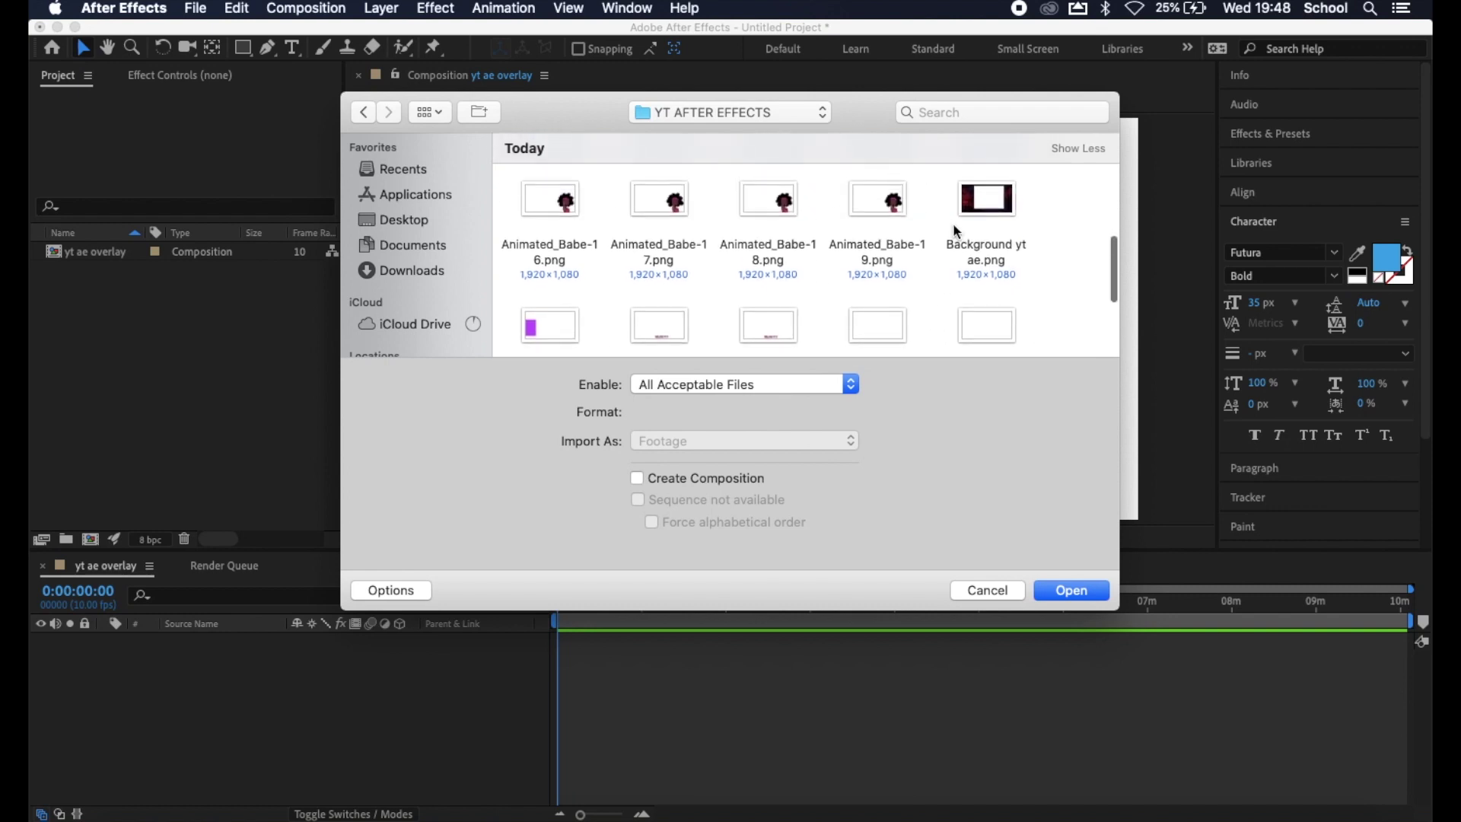
click(1006, 202)
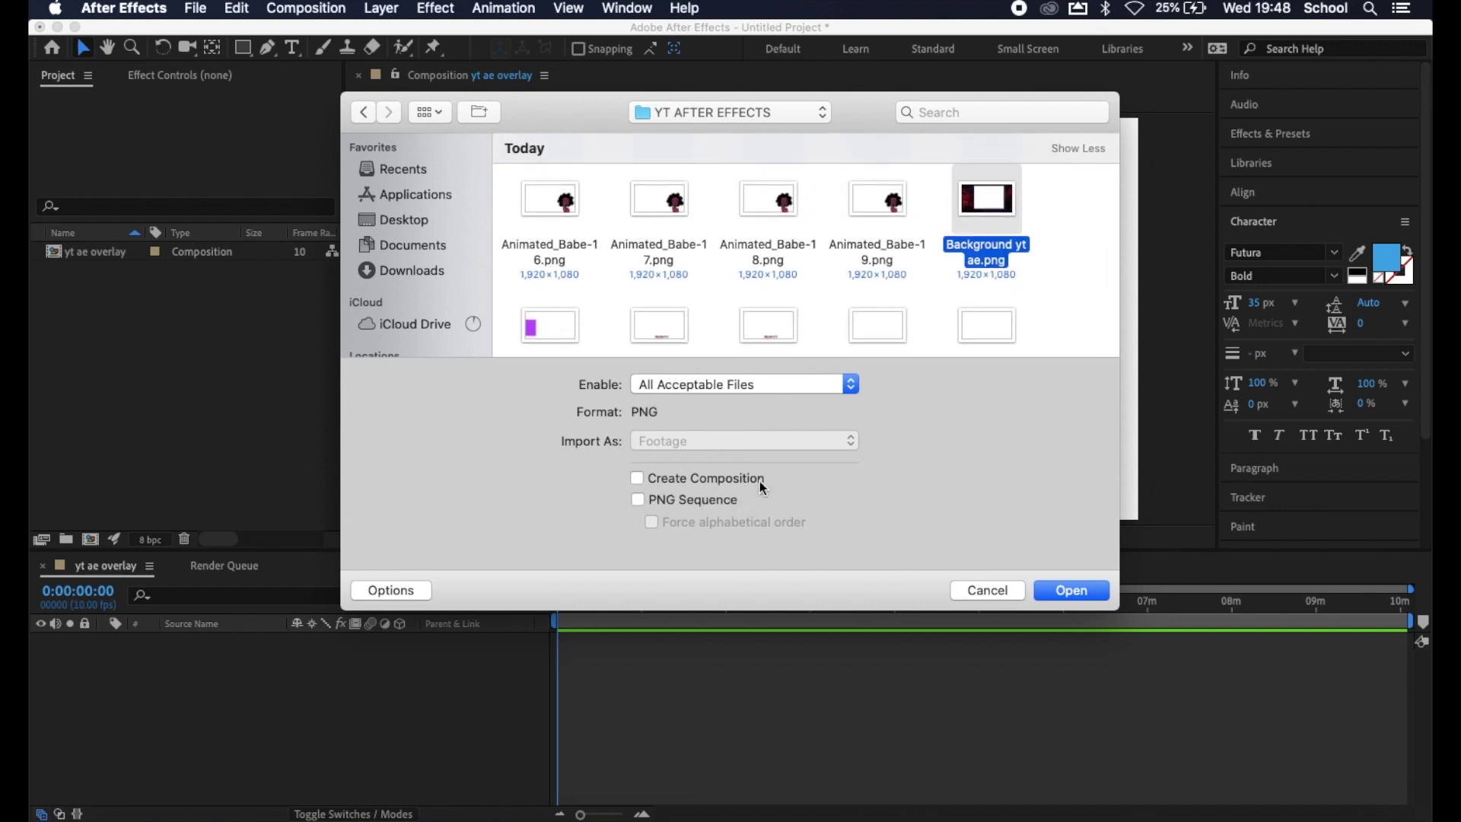
click(1073, 591)
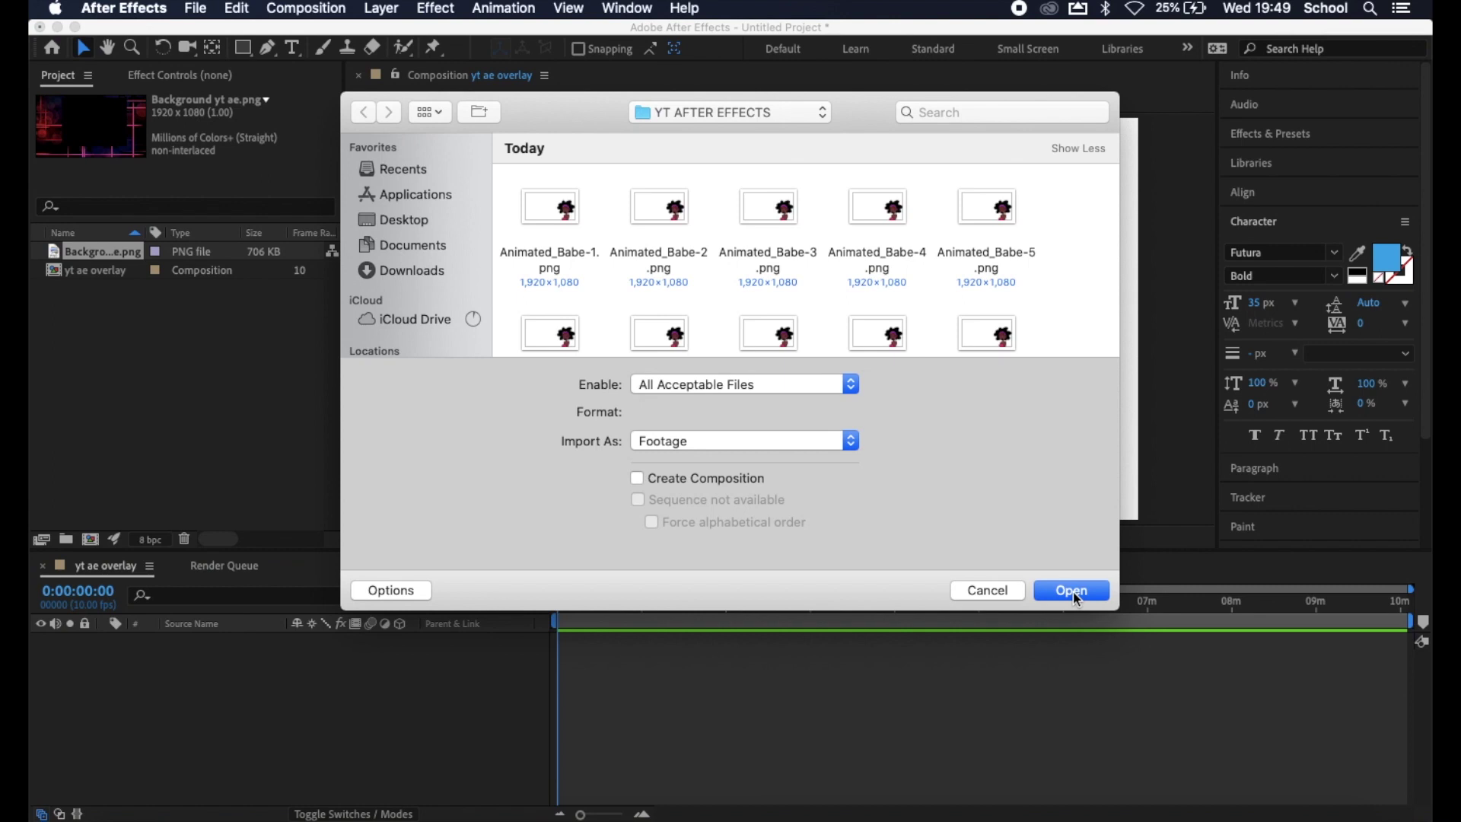
scroll(965, 335, down, 10)
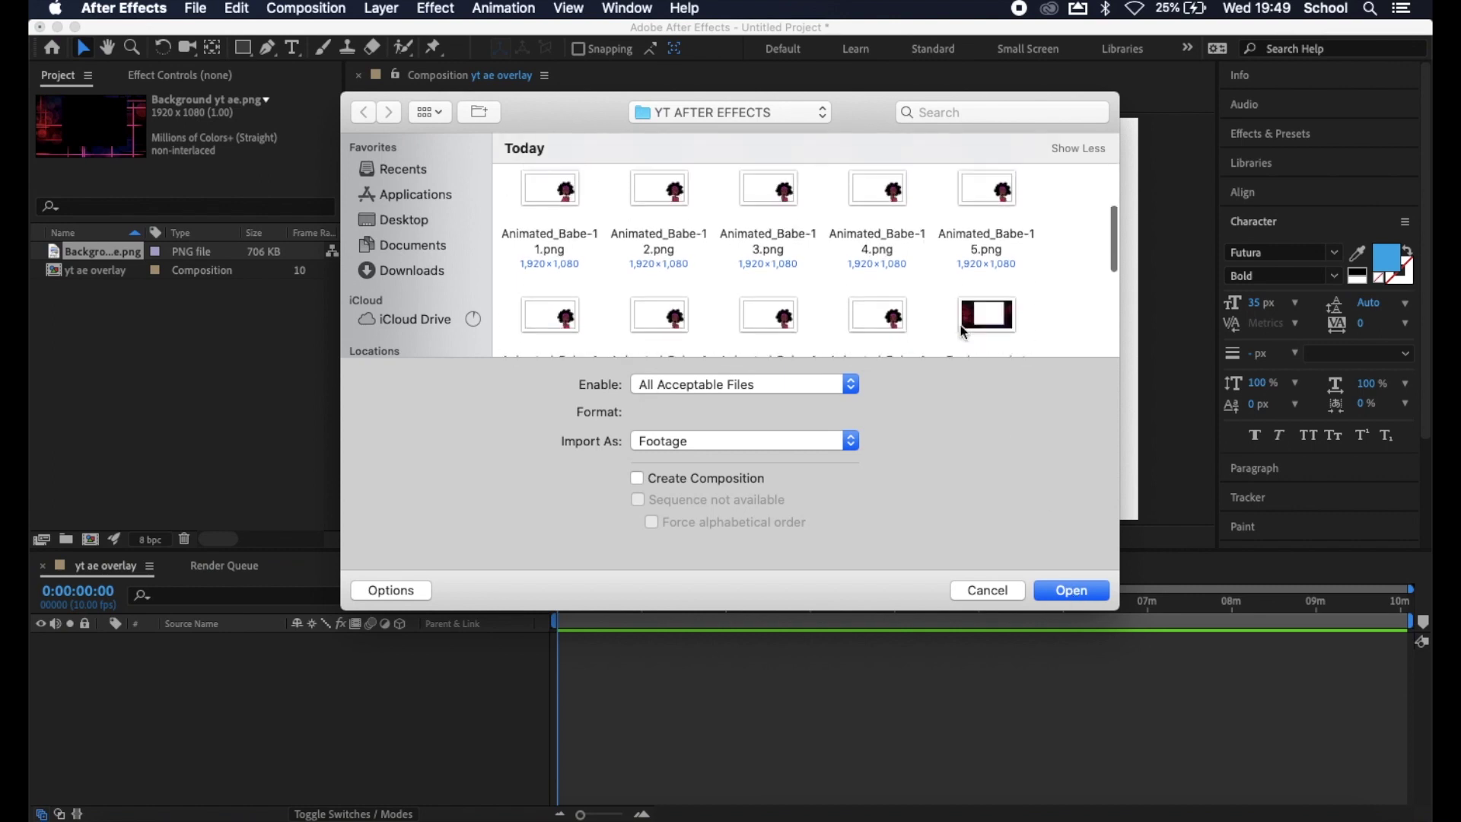
click(573, 251)
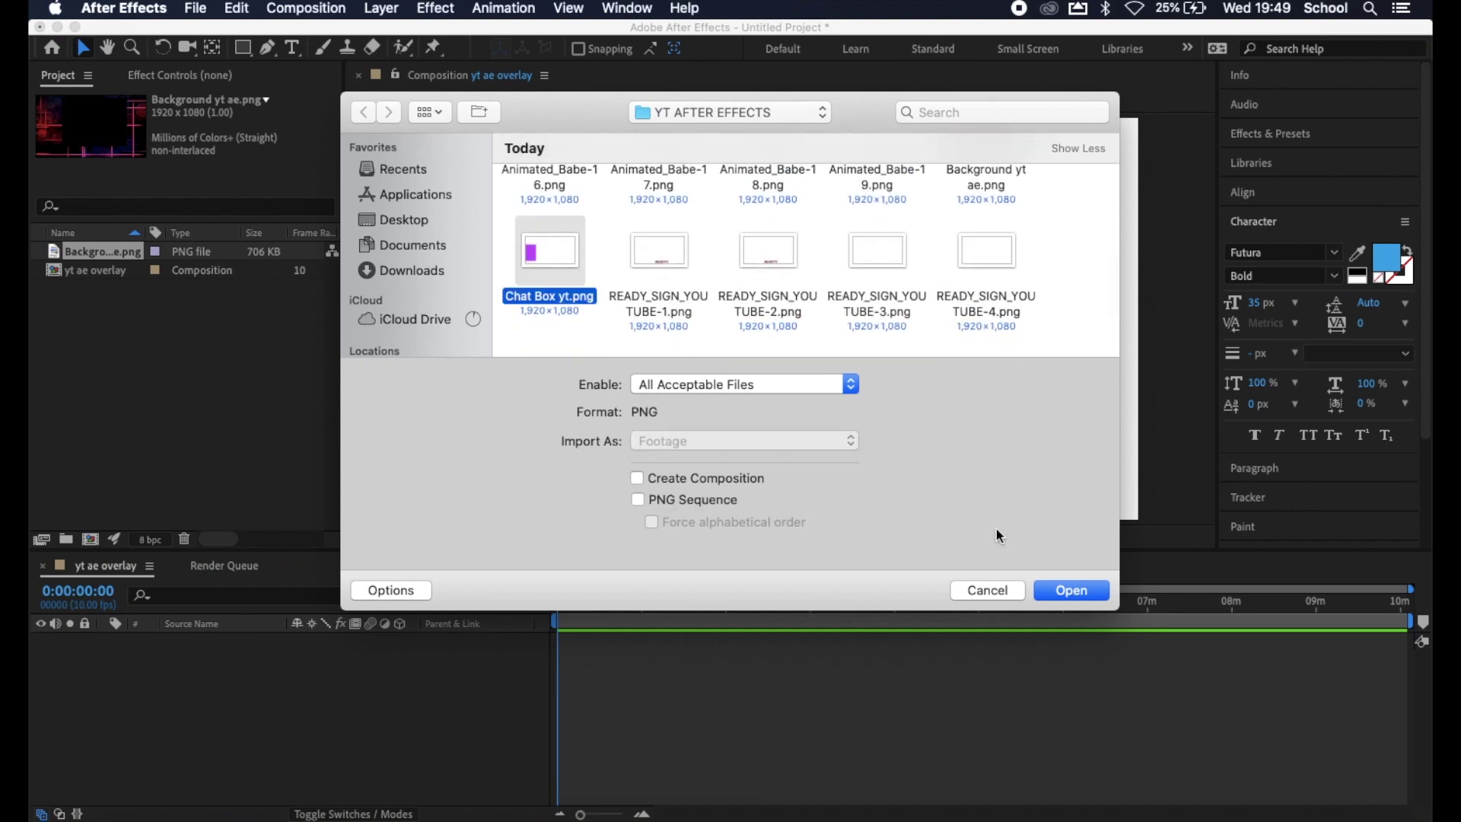
click(1070, 590)
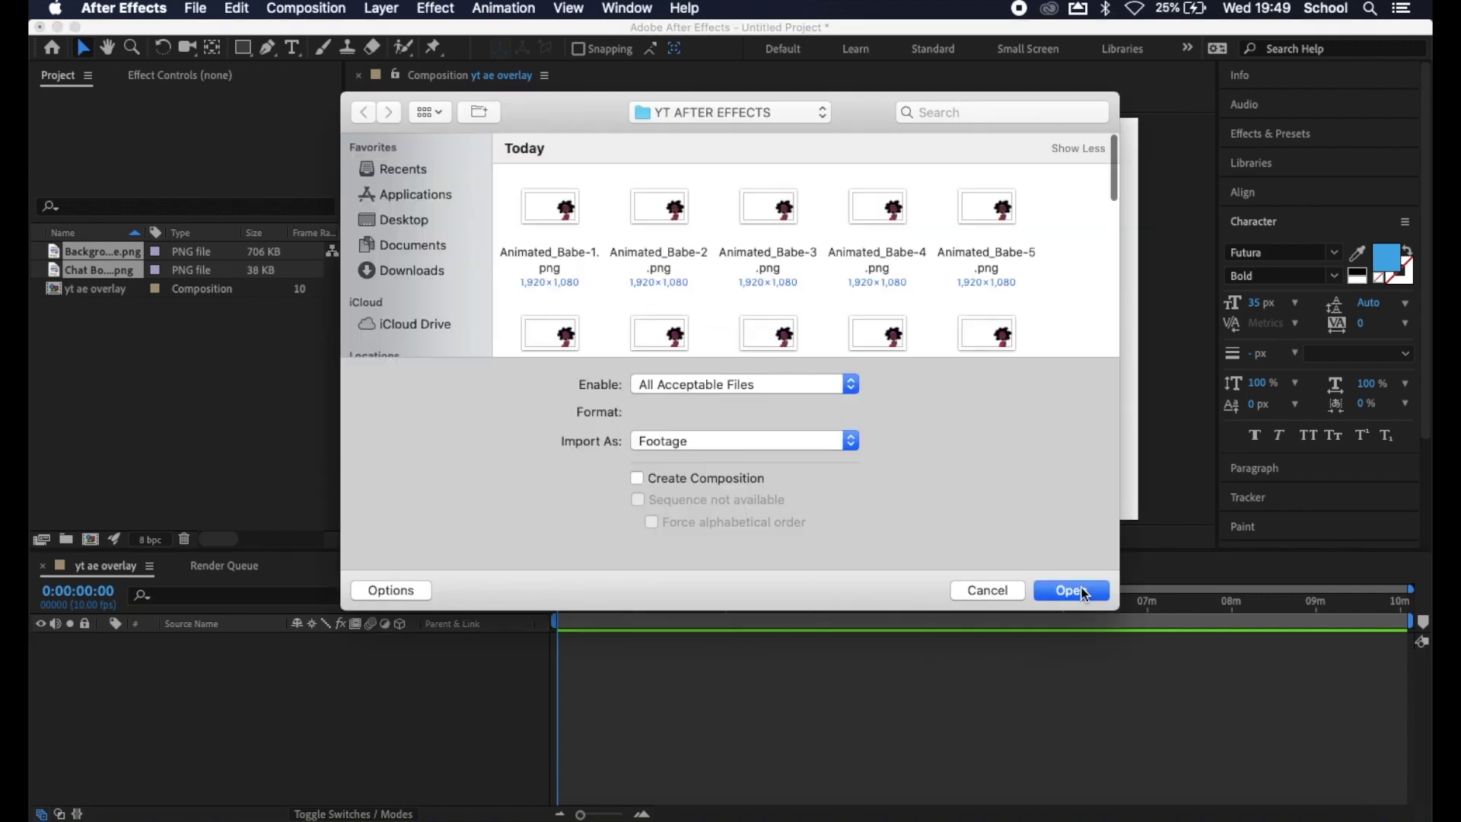
Step: Import READY_SIGN_YOUTUBE-1 and Animated_Babe-1 as PNG sequences
scroll(948, 262, down, 10)
scroll(948, 262, down, 3)
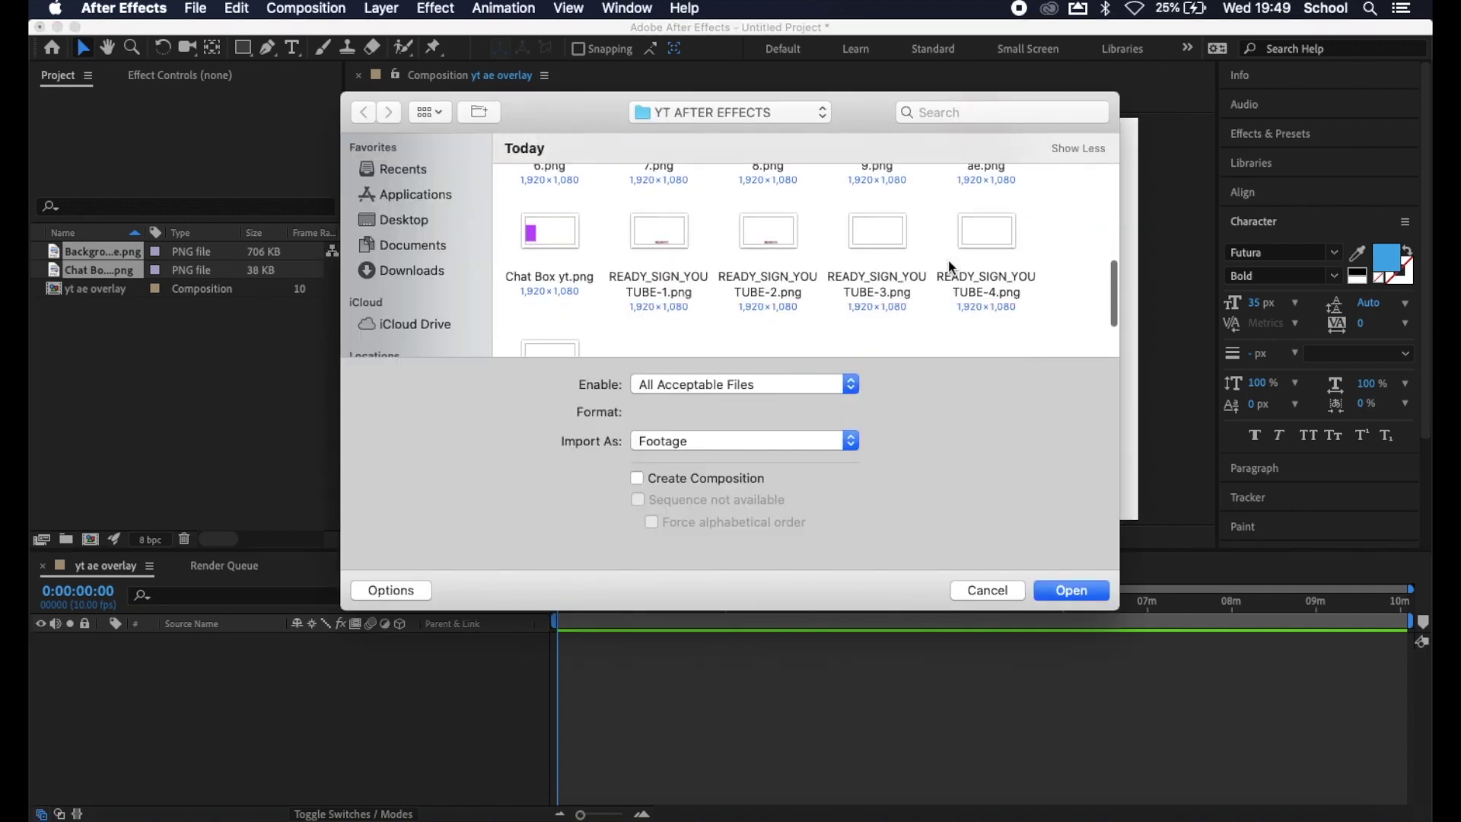
click(665, 221)
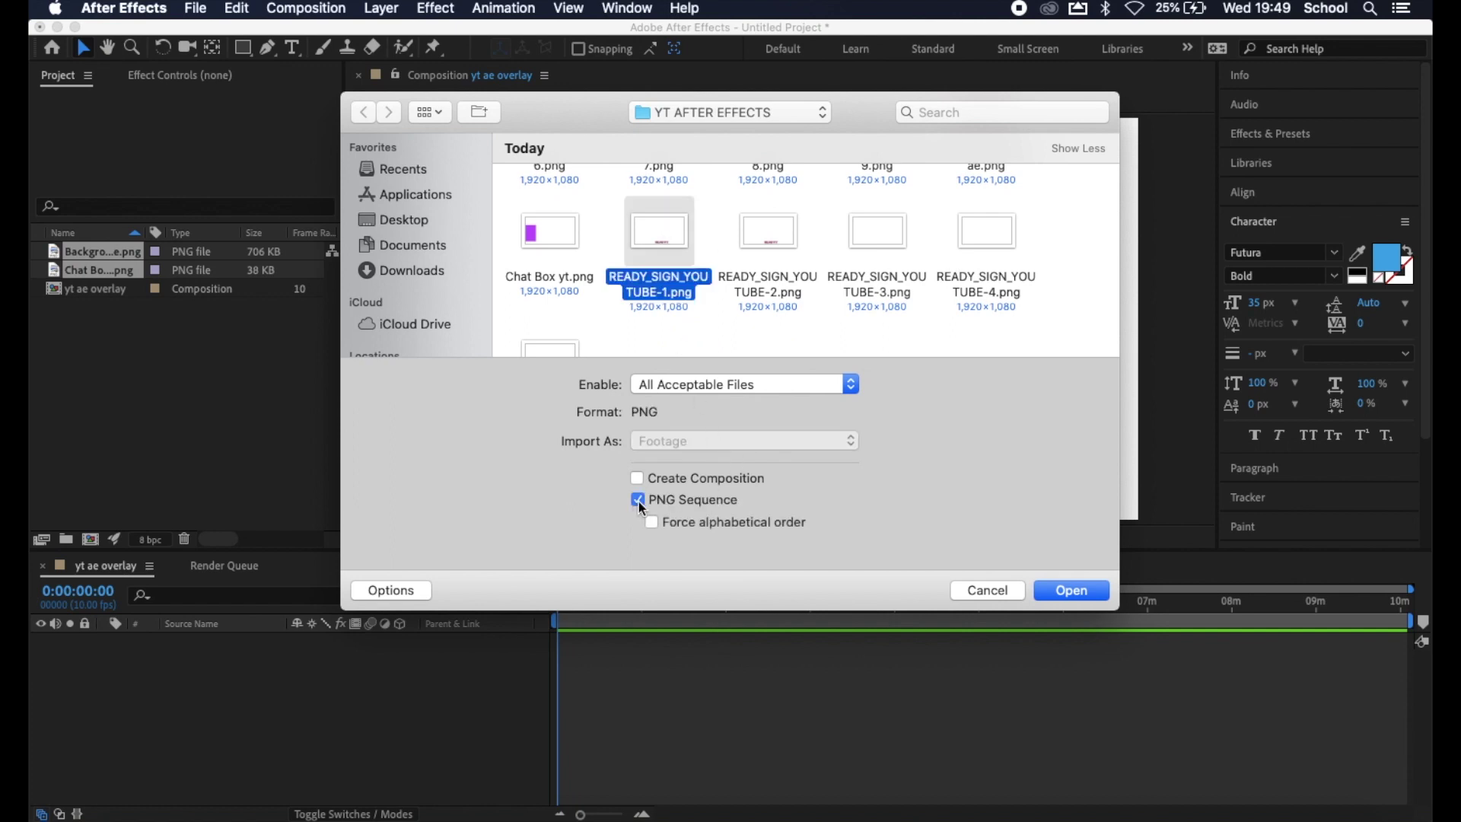
click(1063, 593)
key(super+i)
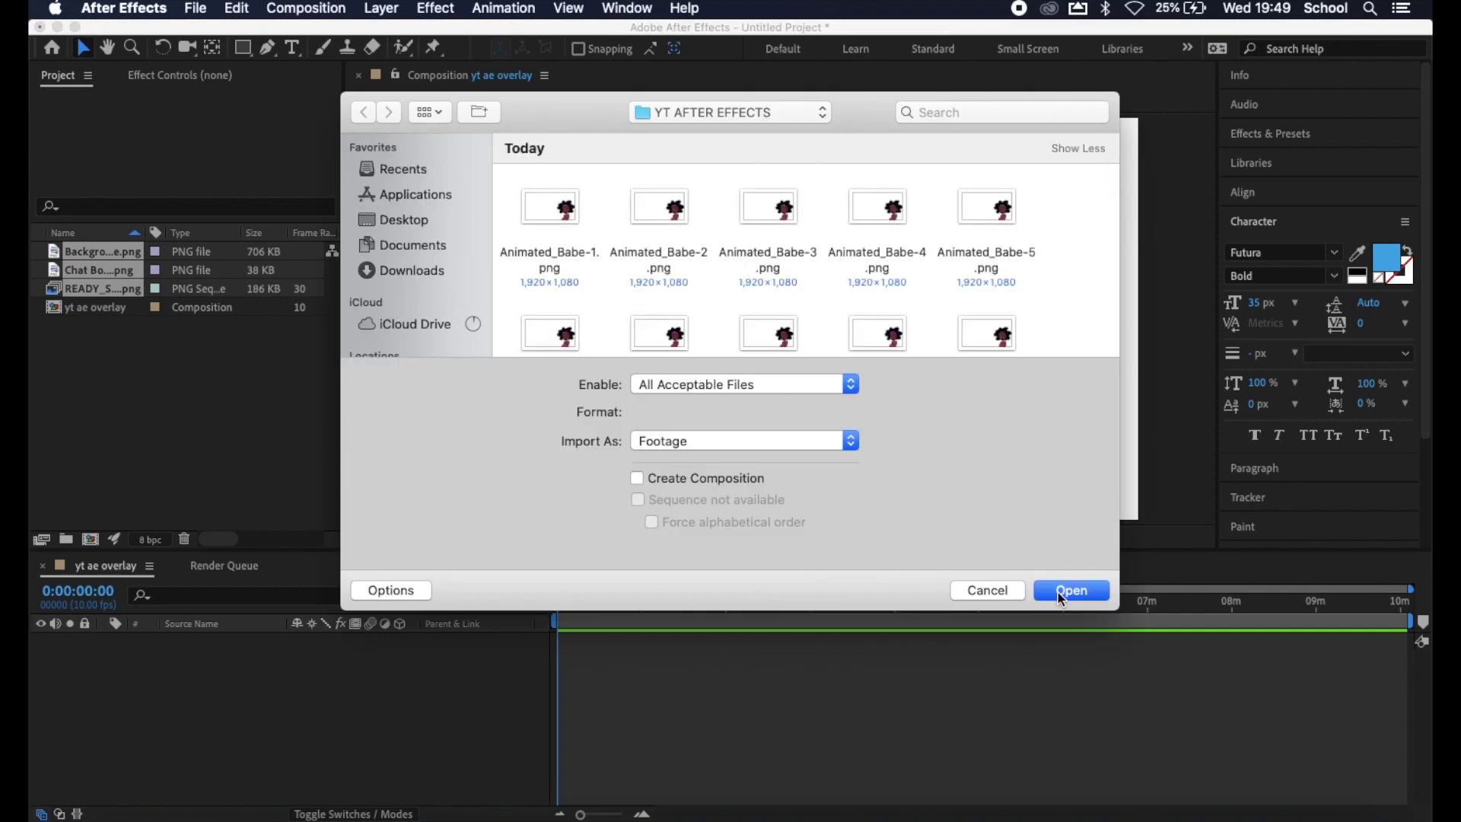
click(550, 212)
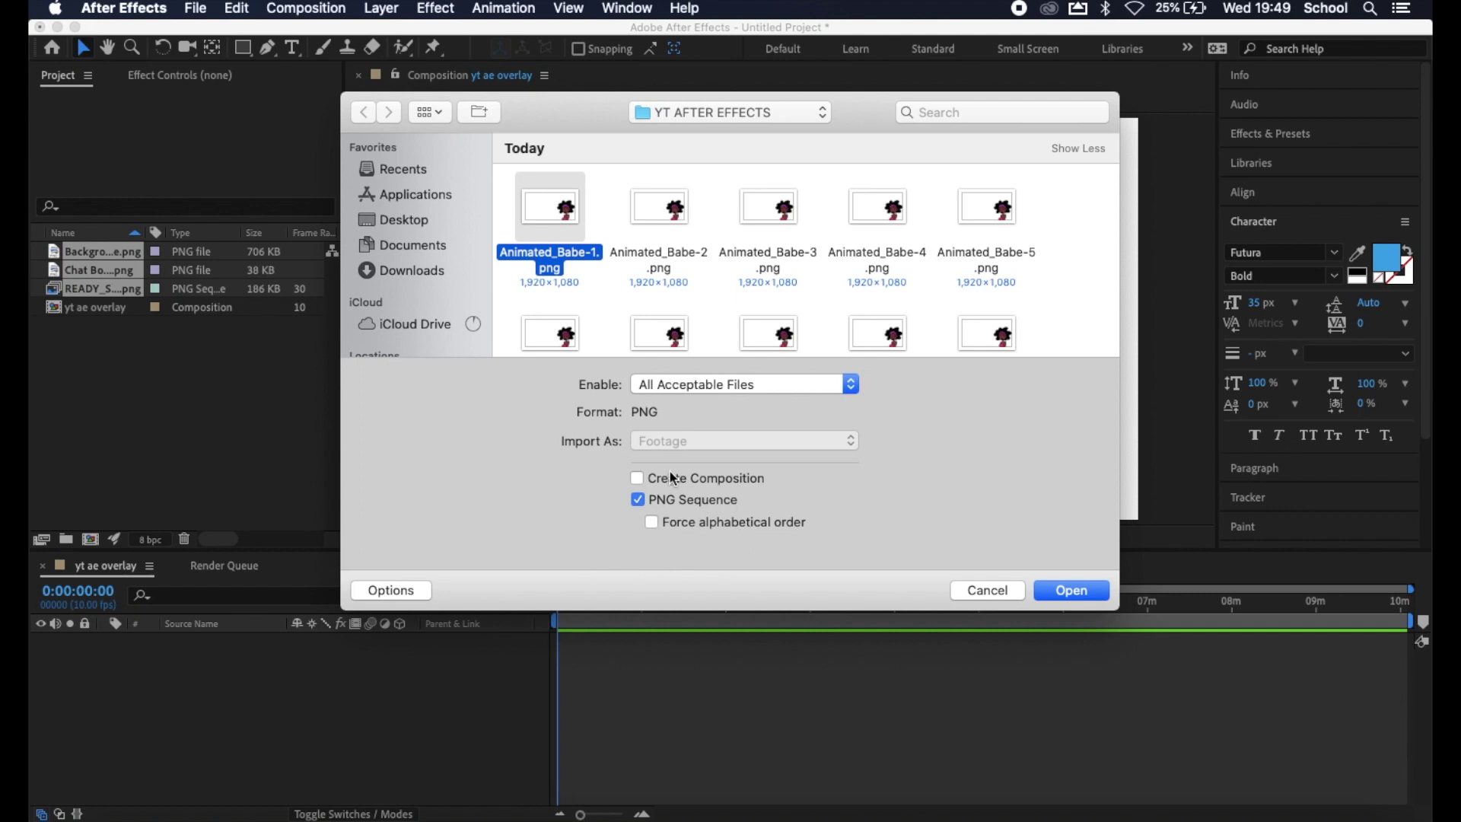
click(1063, 579)
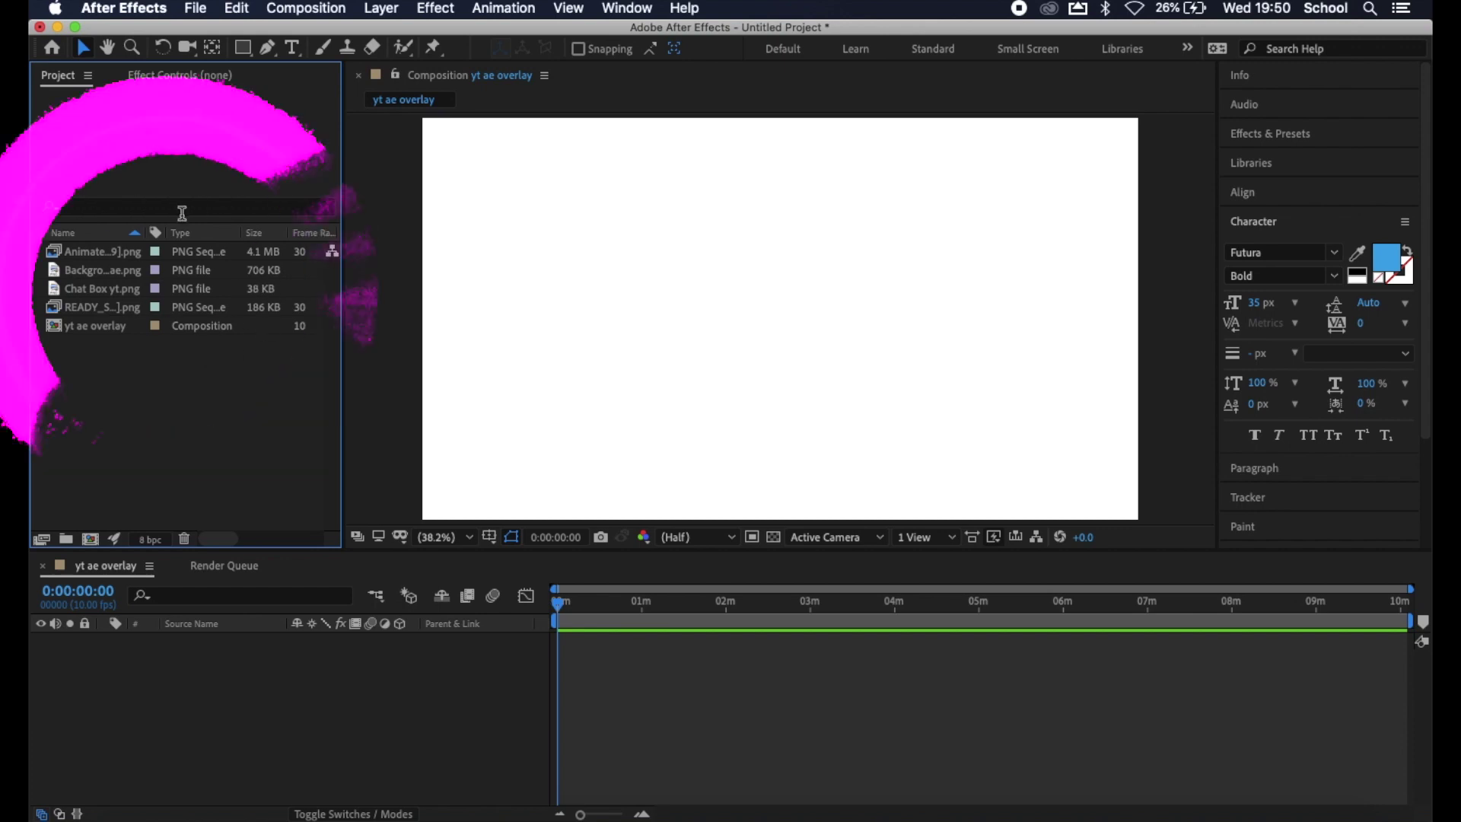
Step: Add Background yt ae.png to the composition starting at zero and lock its layer
click(116, 276)
drag(116, 275, 634, 721)
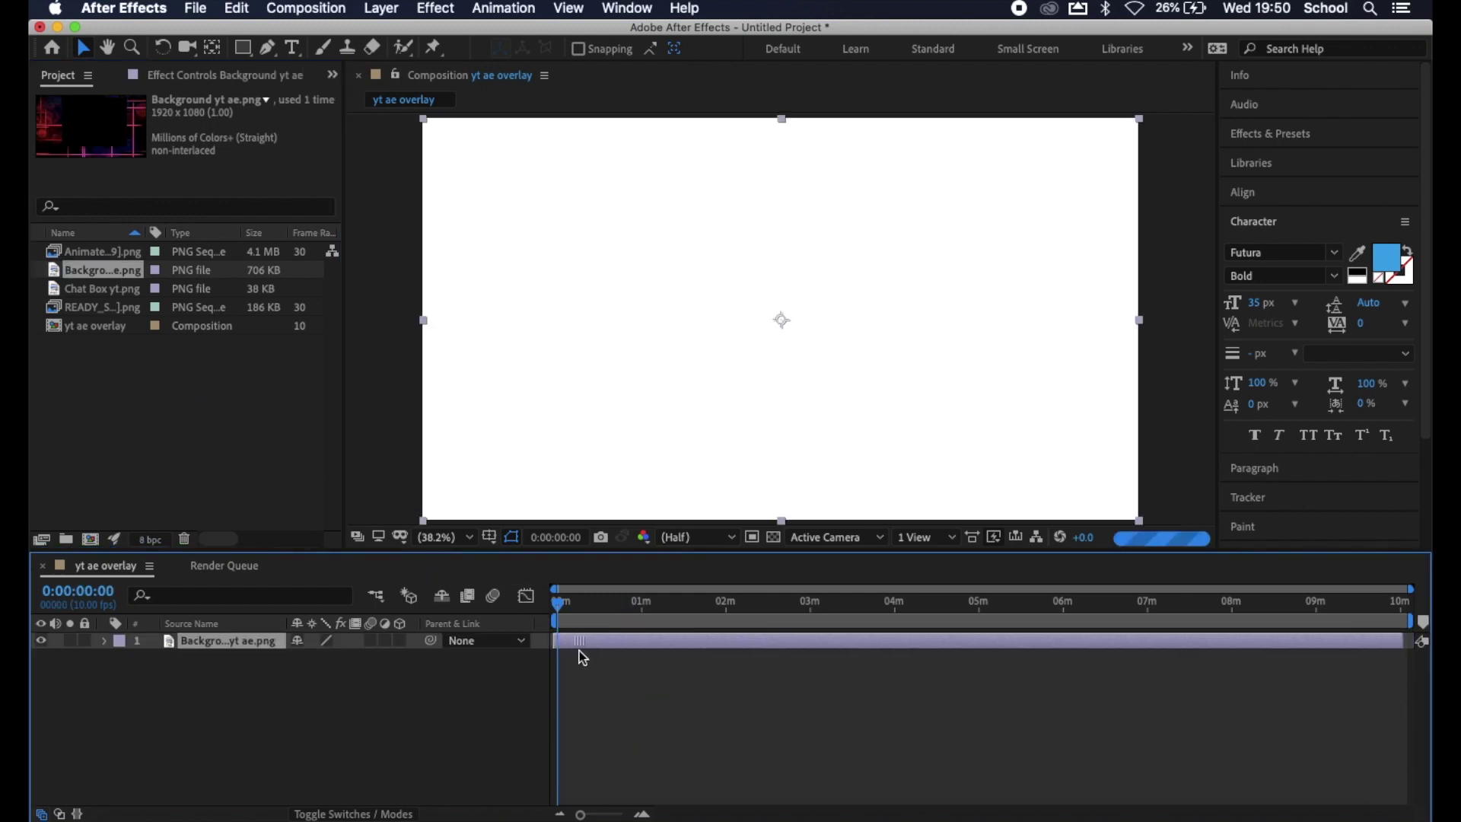
drag(598, 648, 582, 649)
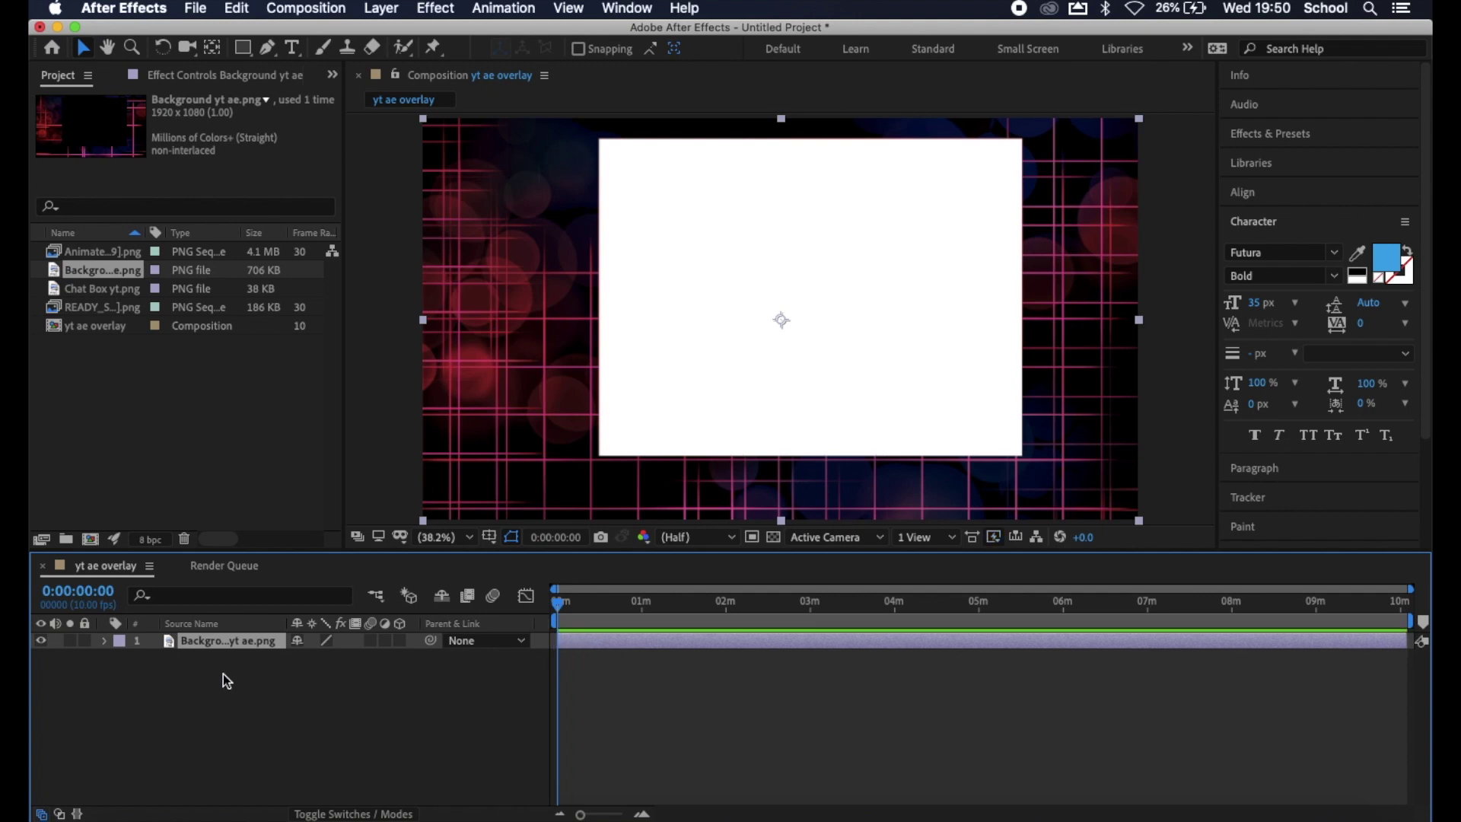
click(85, 638)
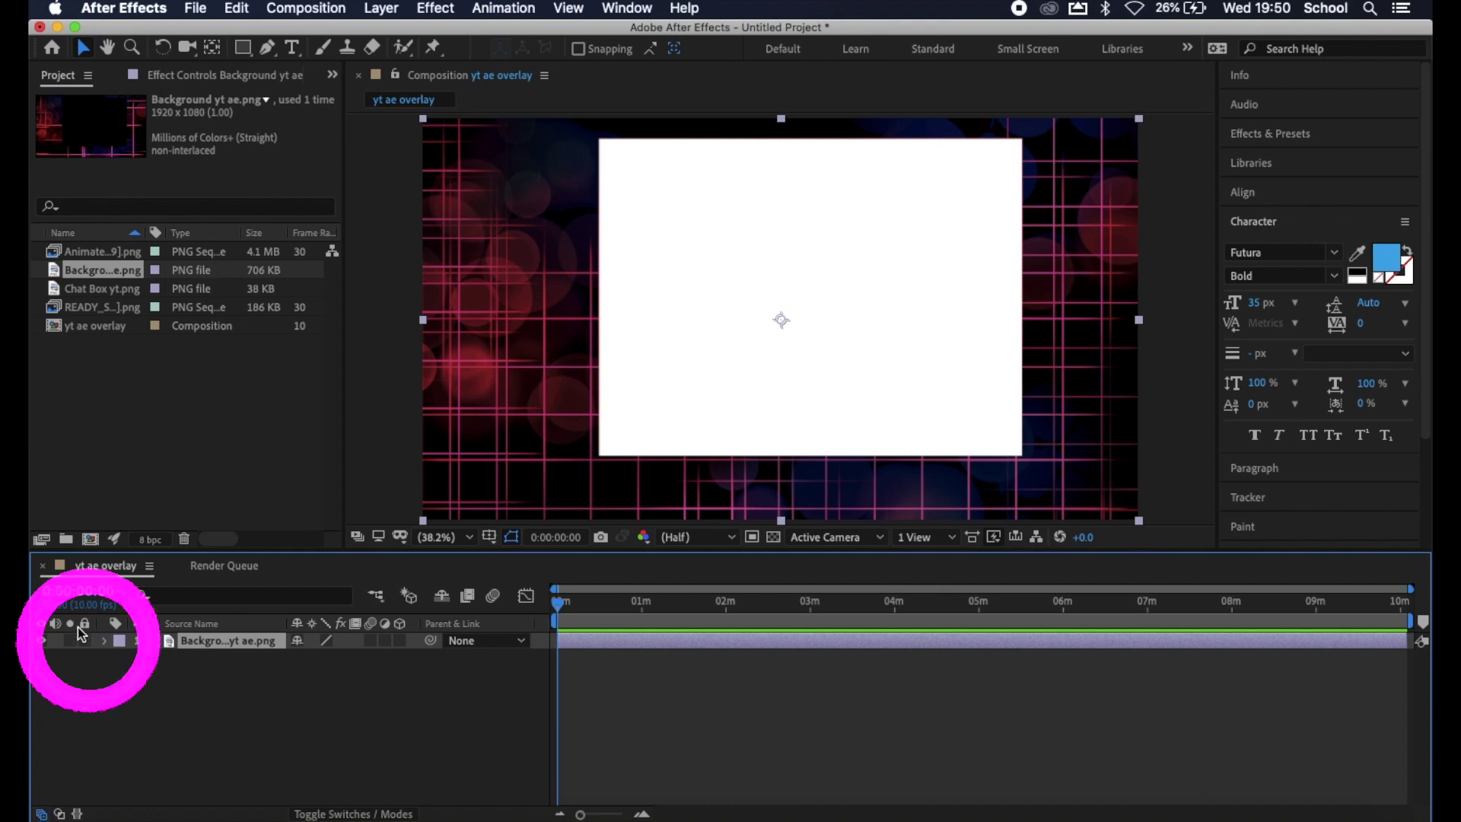
click(86, 641)
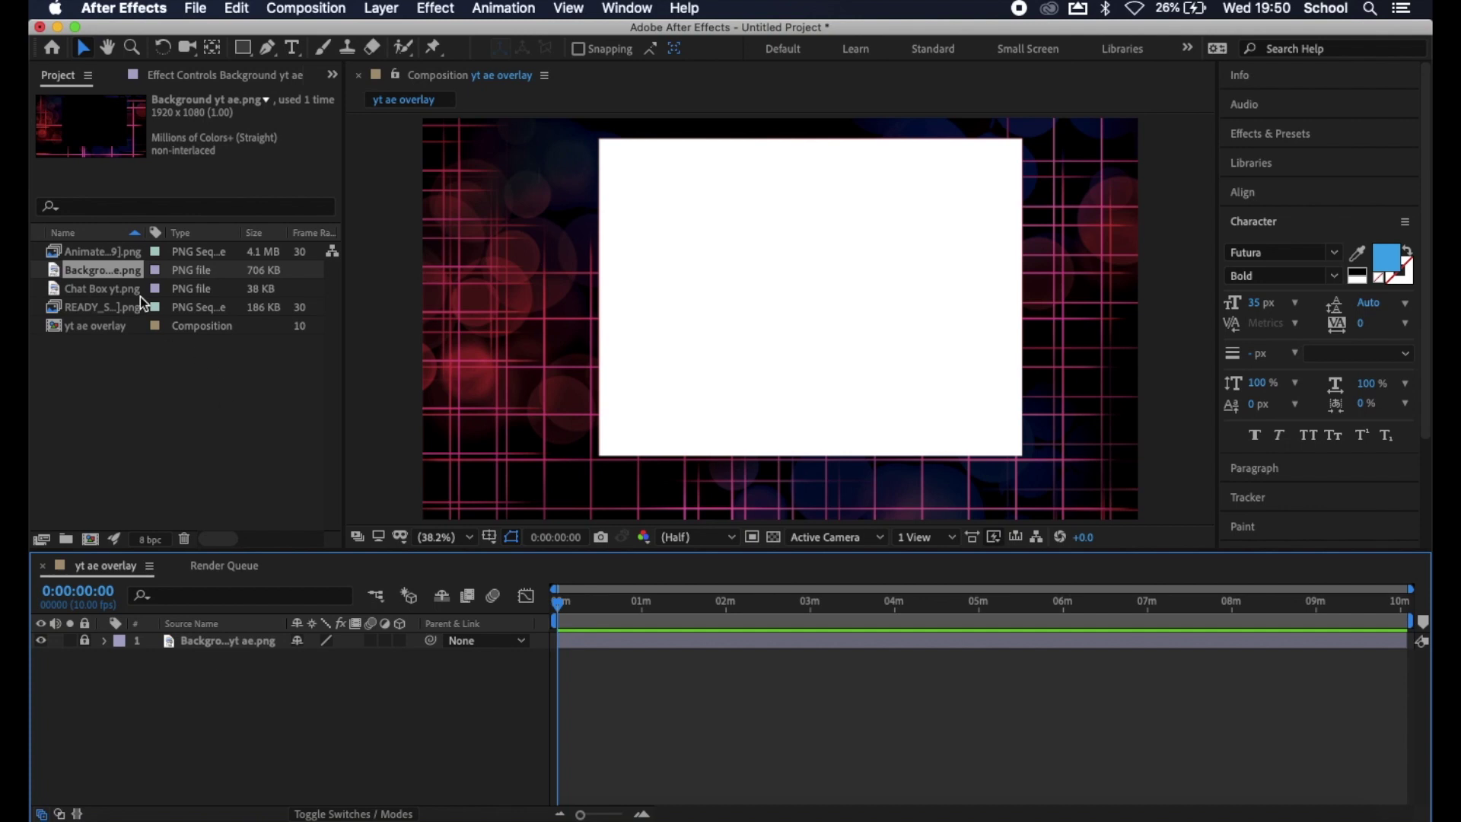
Step: Add Chat Box yt.png as a new layer above the background and lock it
click(119, 291)
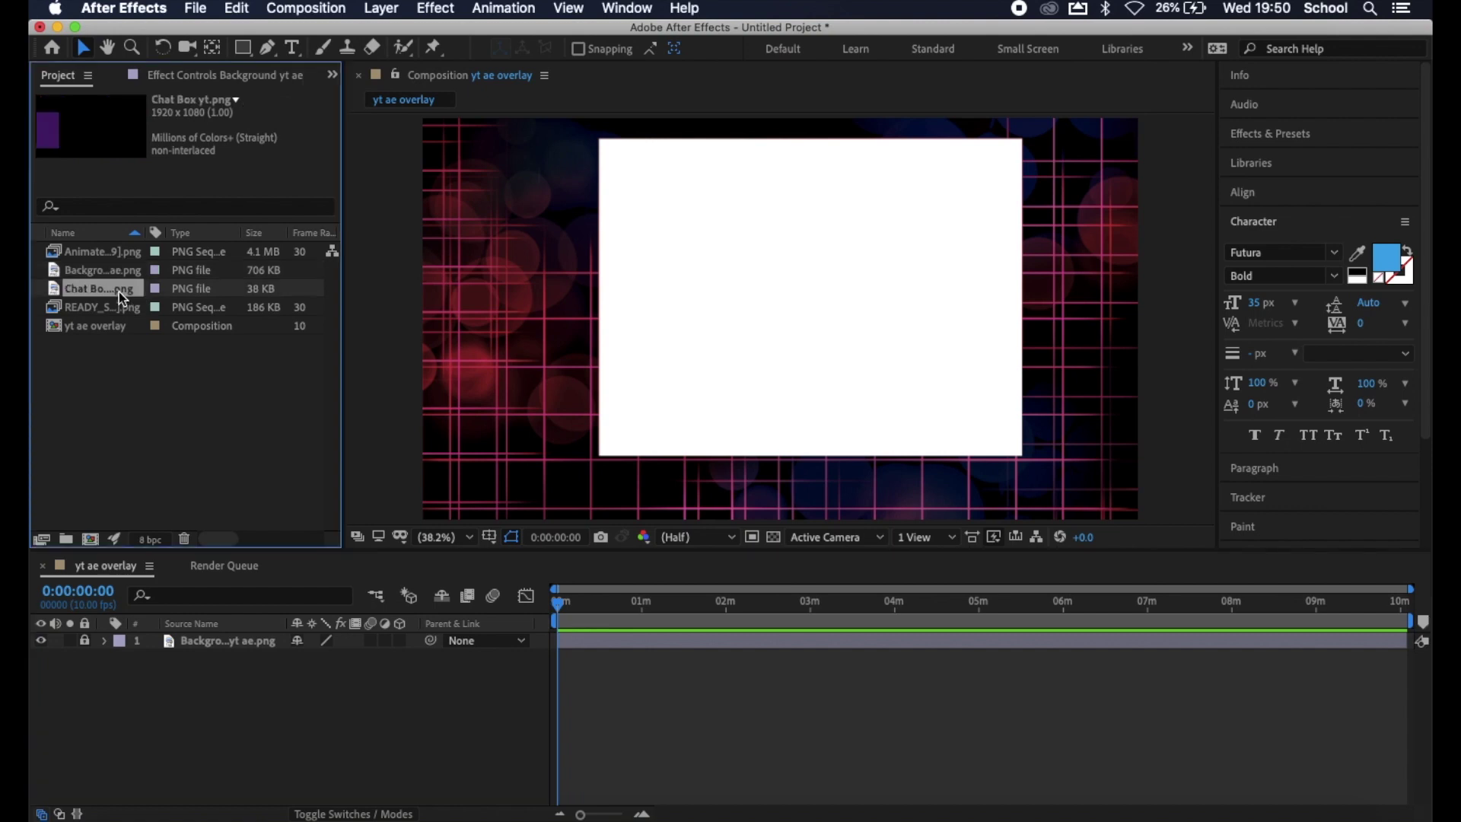
drag(121, 296, 615, 630)
drag(108, 290, 612, 636)
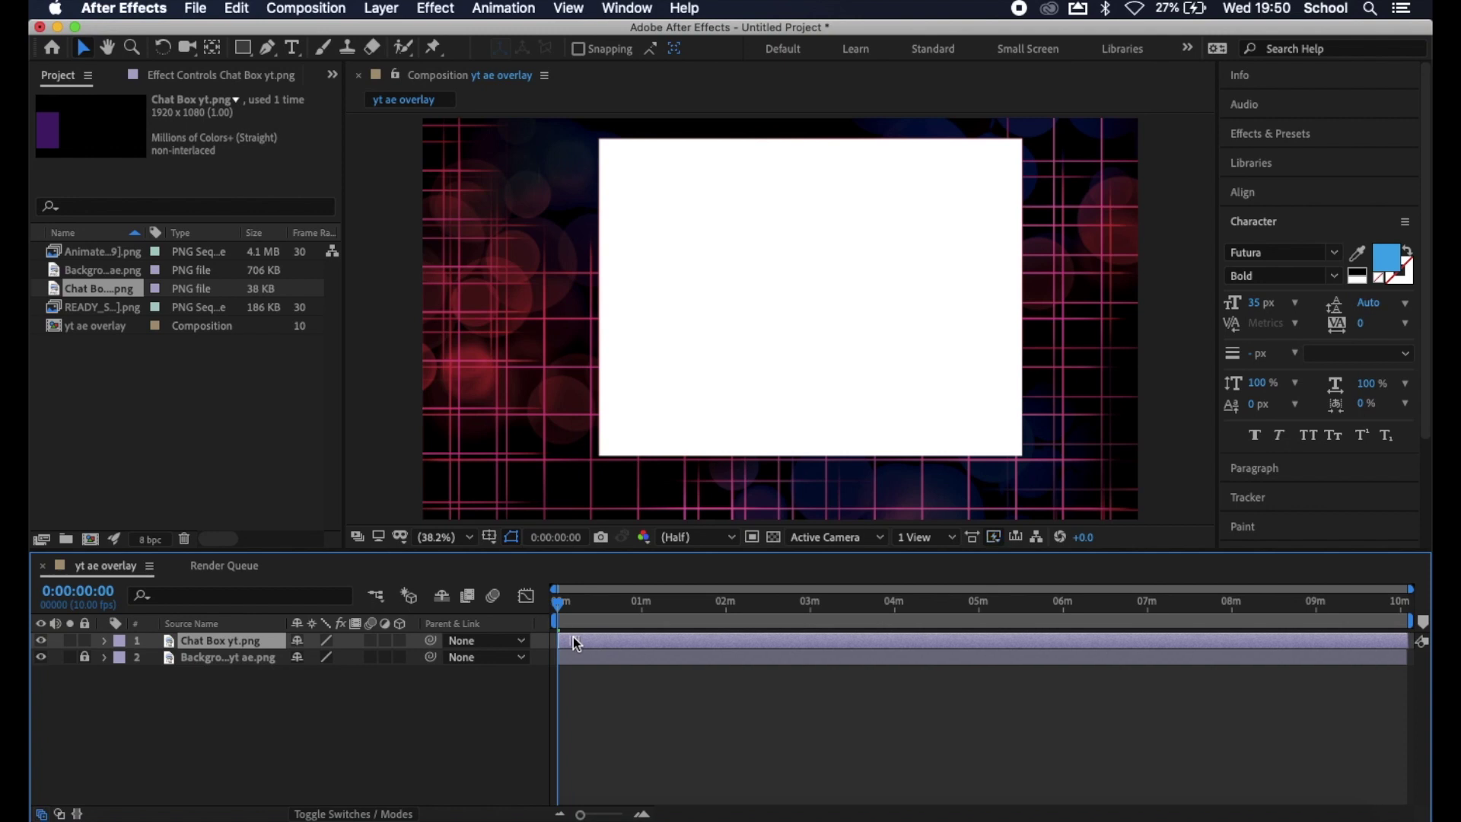
click(85, 641)
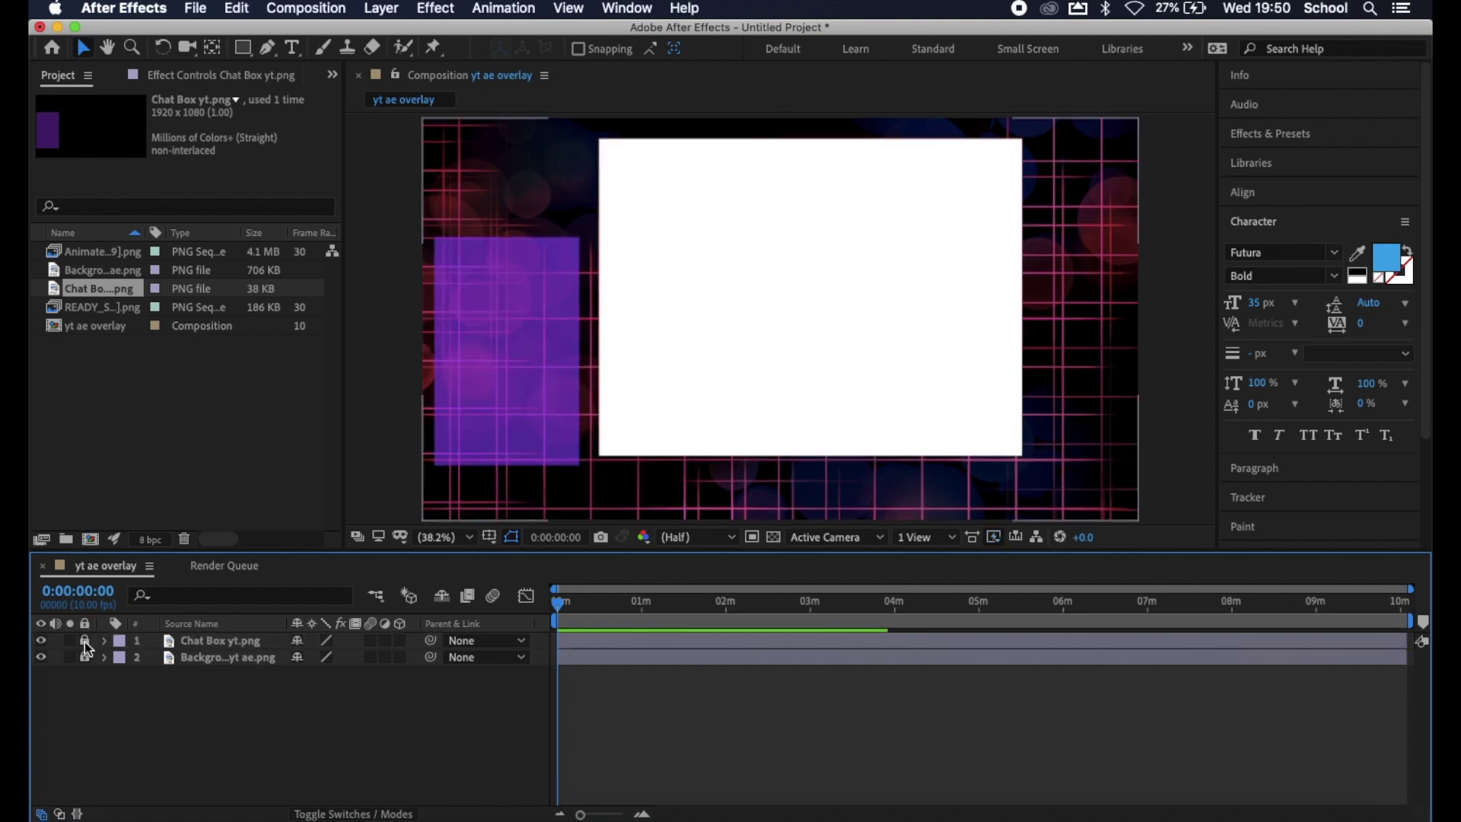
click(85, 658)
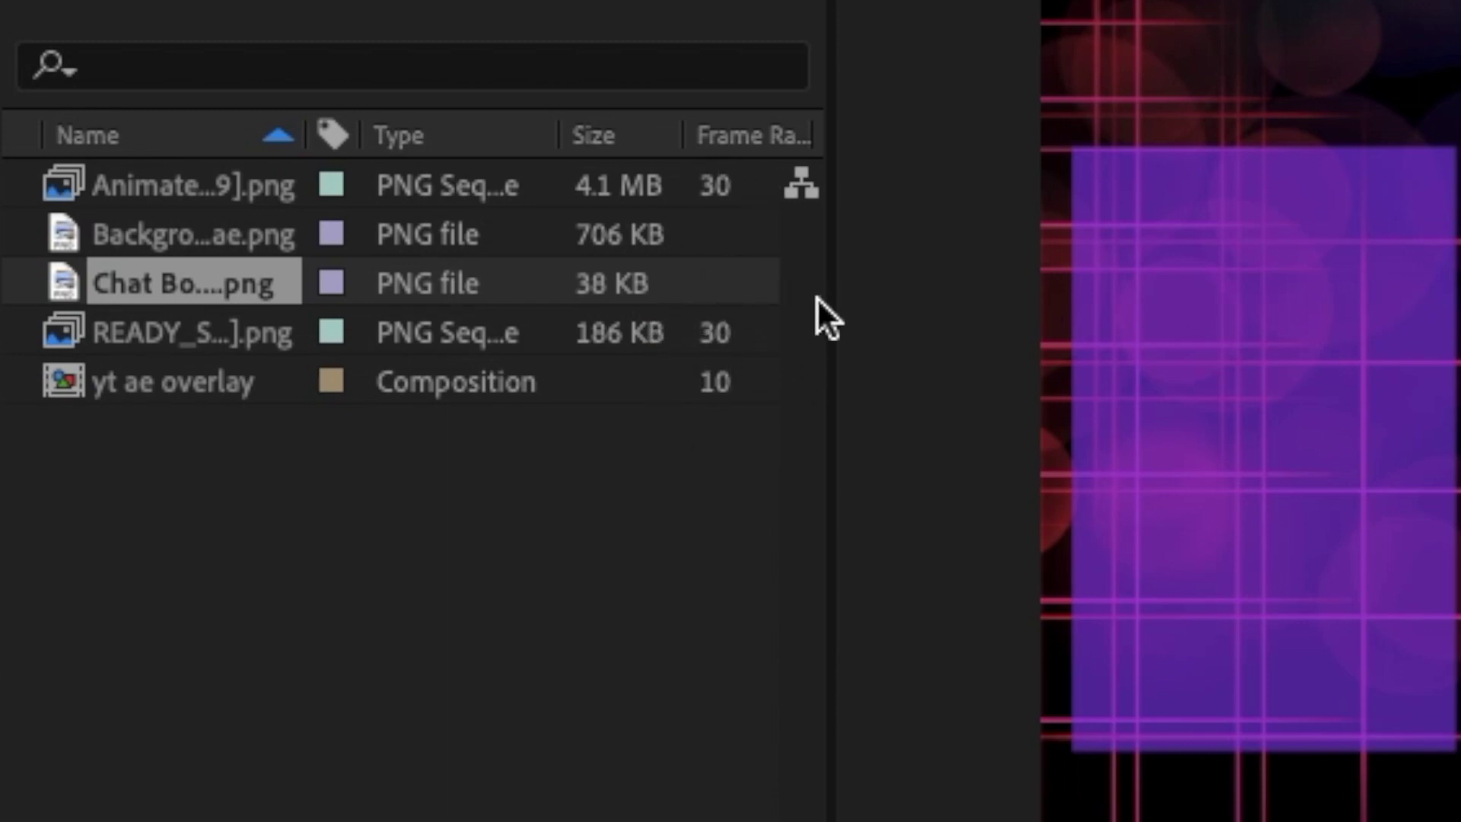
click(227, 332)
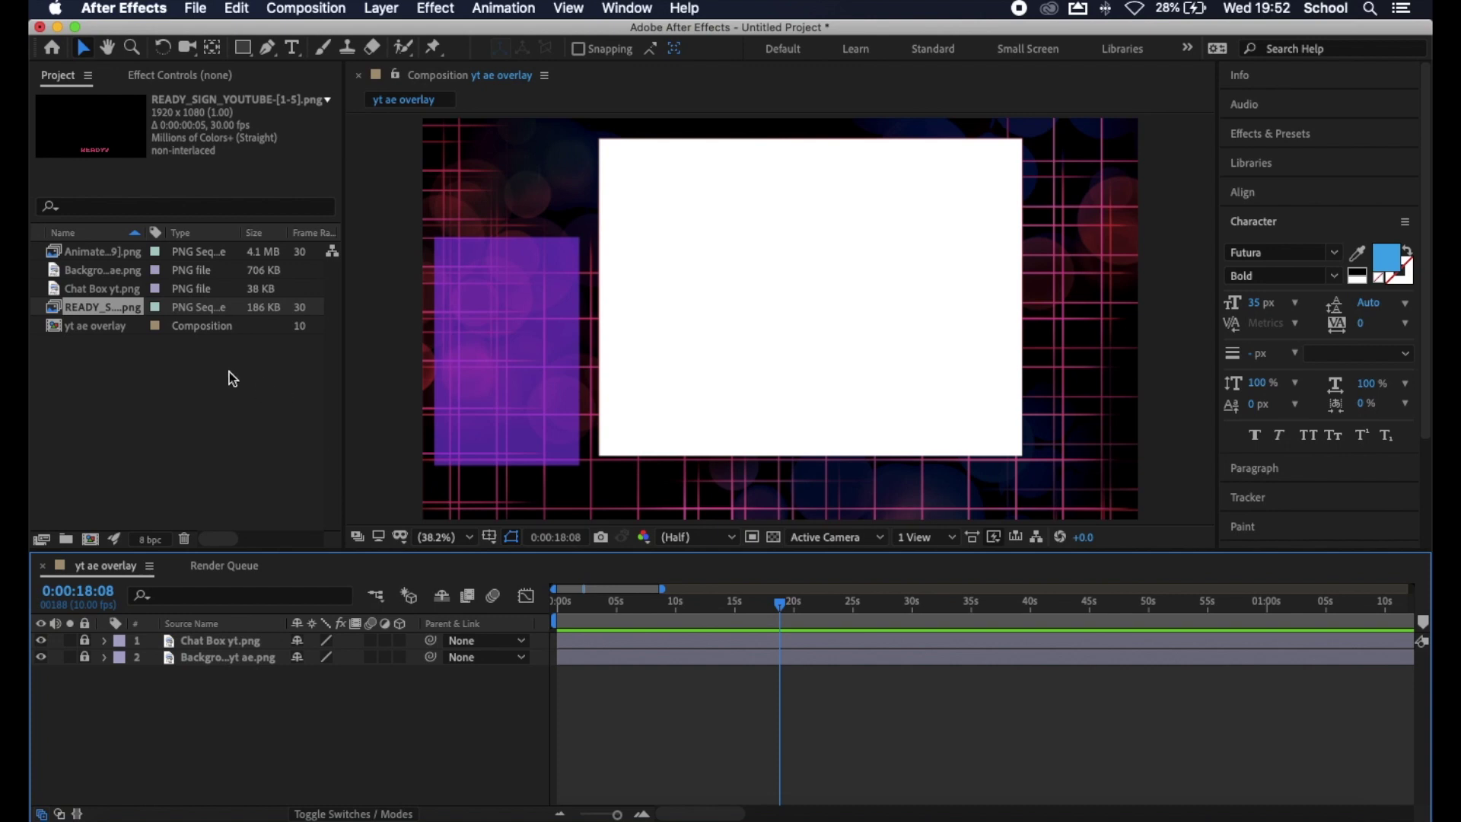
Step: Interpret the READY sign footage at 10 fps, looping 10 times
right_click(120, 307)
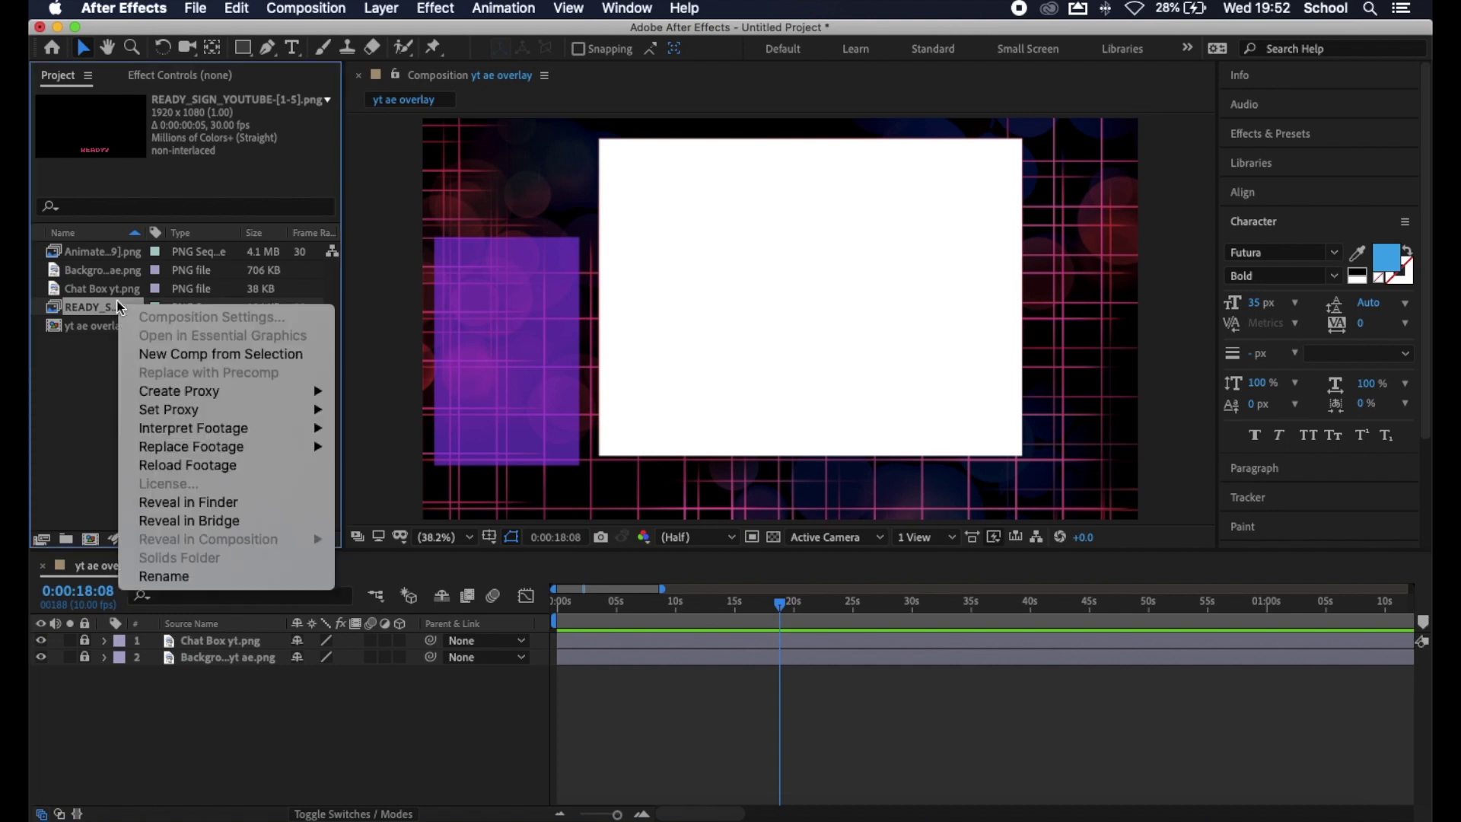
mouse_move(299, 428)
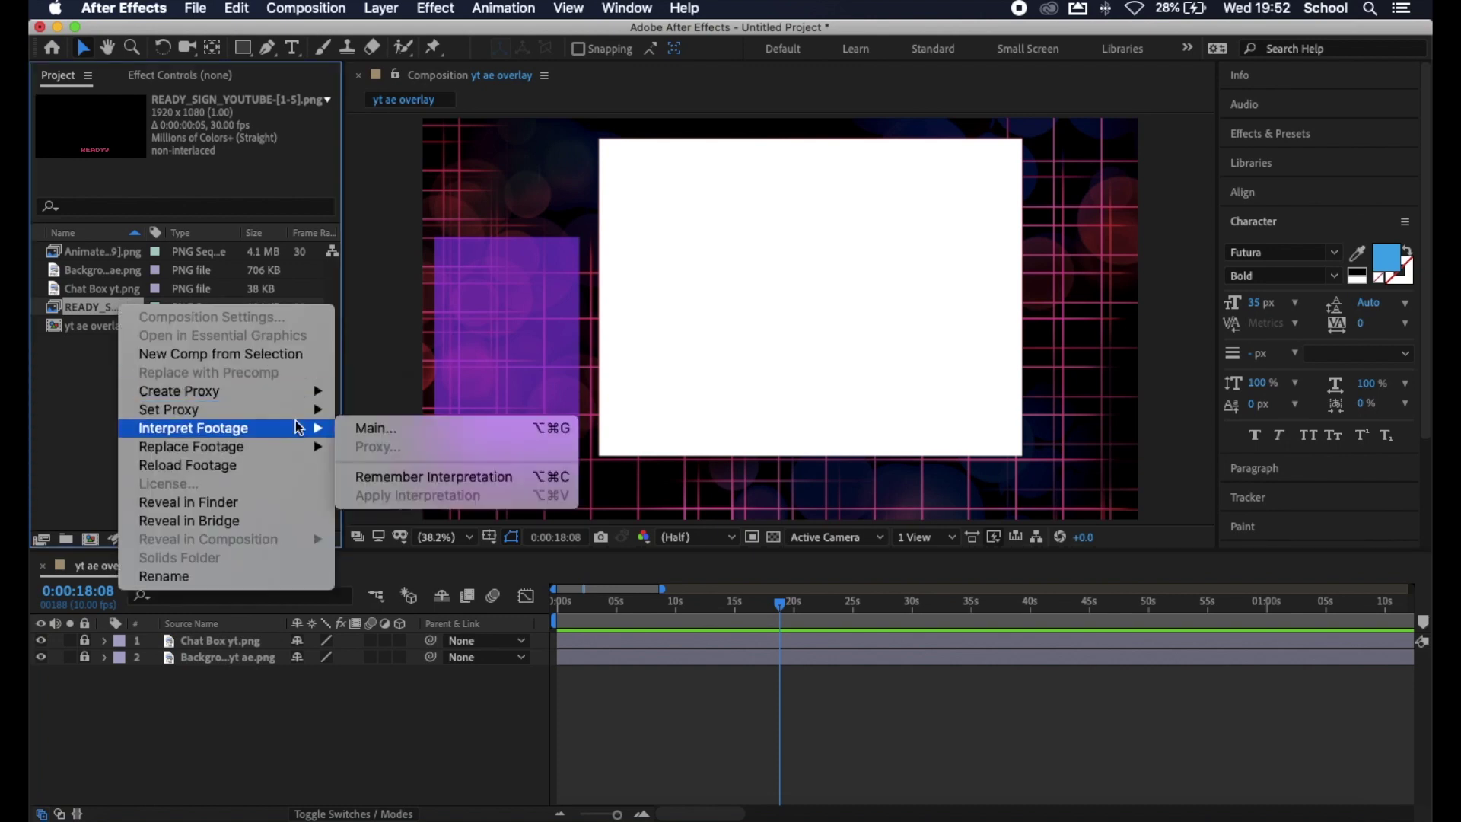
click(389, 431)
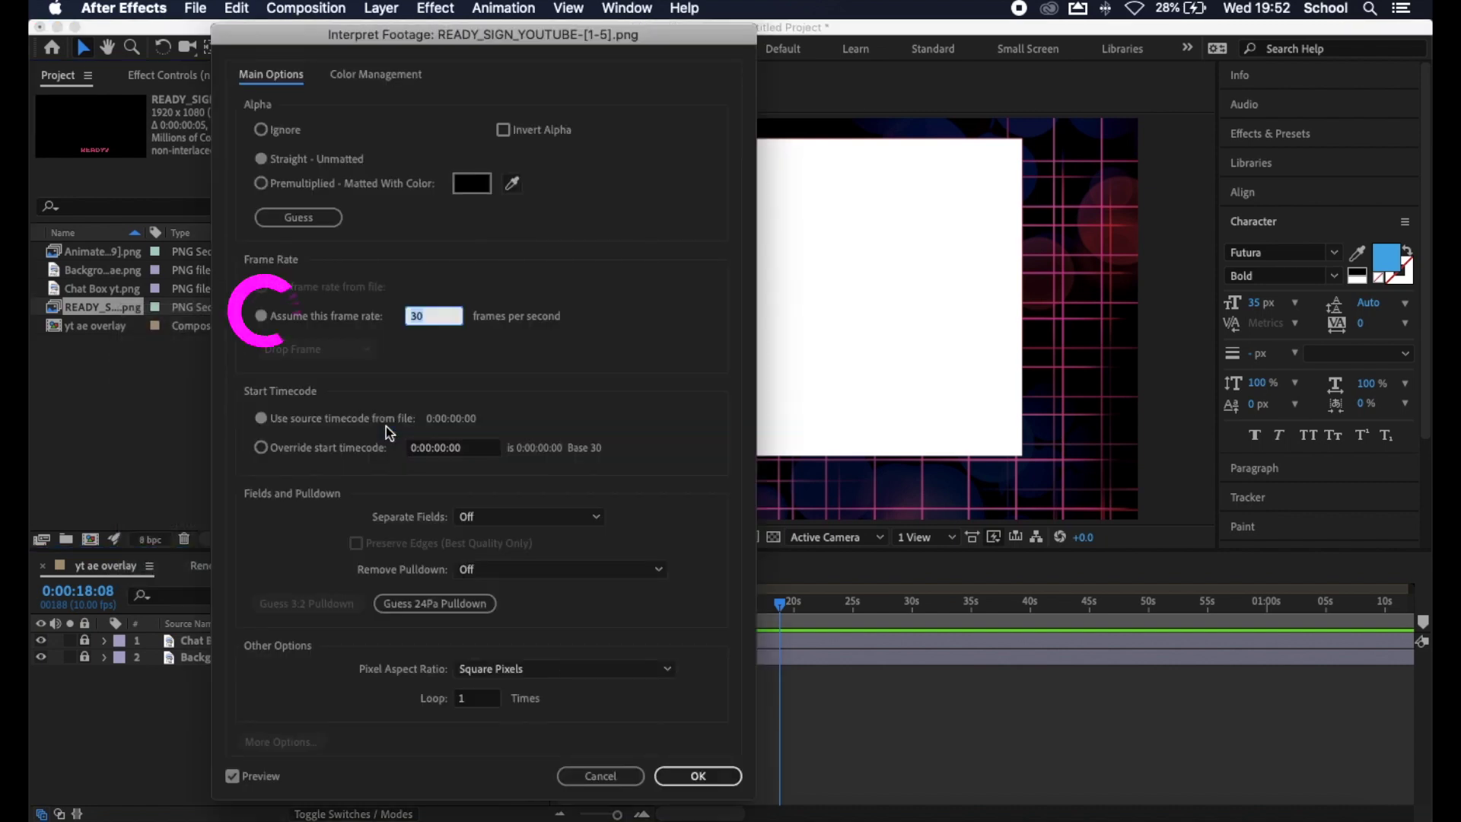
click(434, 320)
key(BackSpace)
key(BackSpace)
text(10)
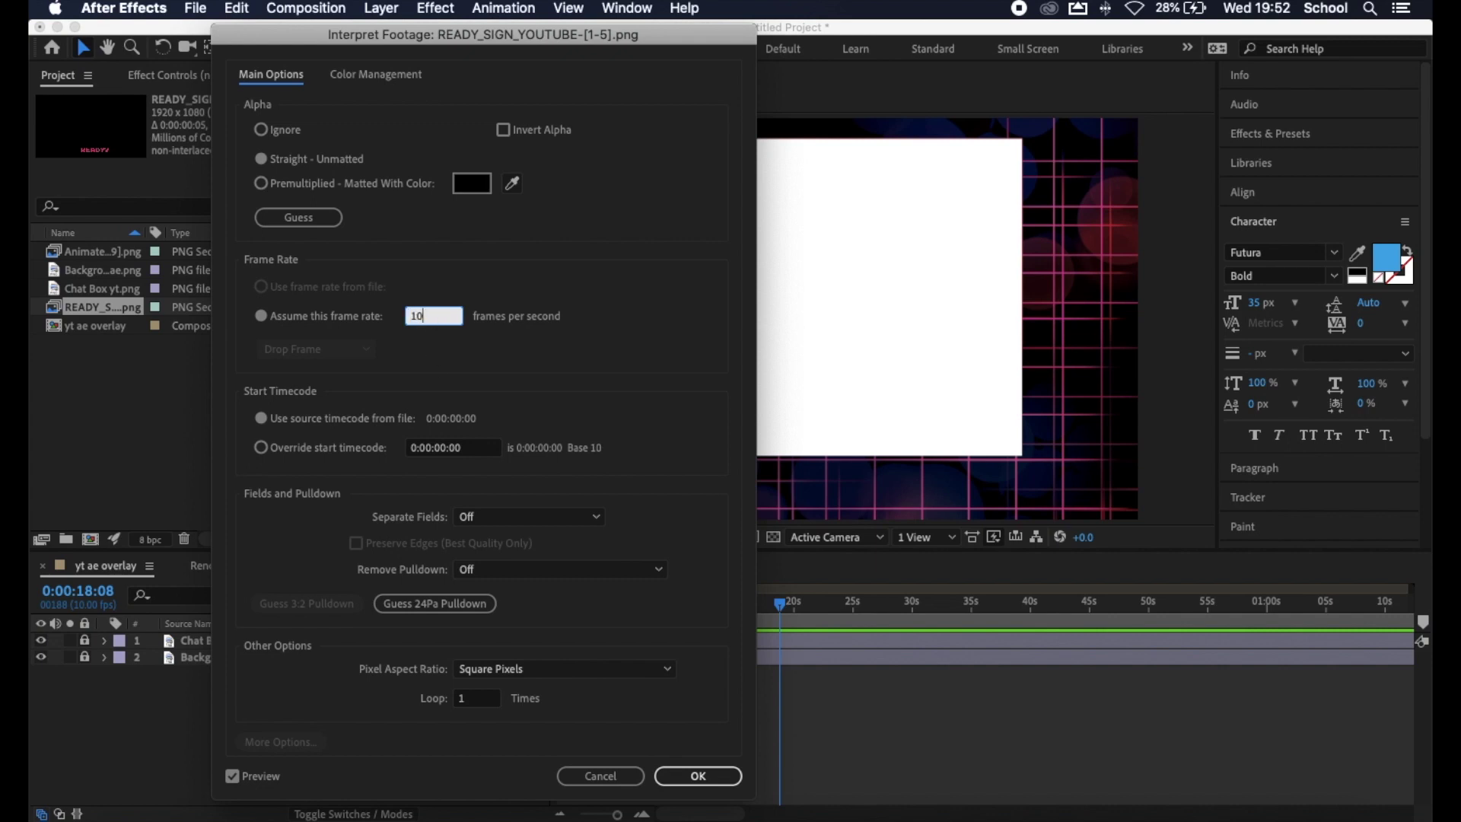
click(482, 350)
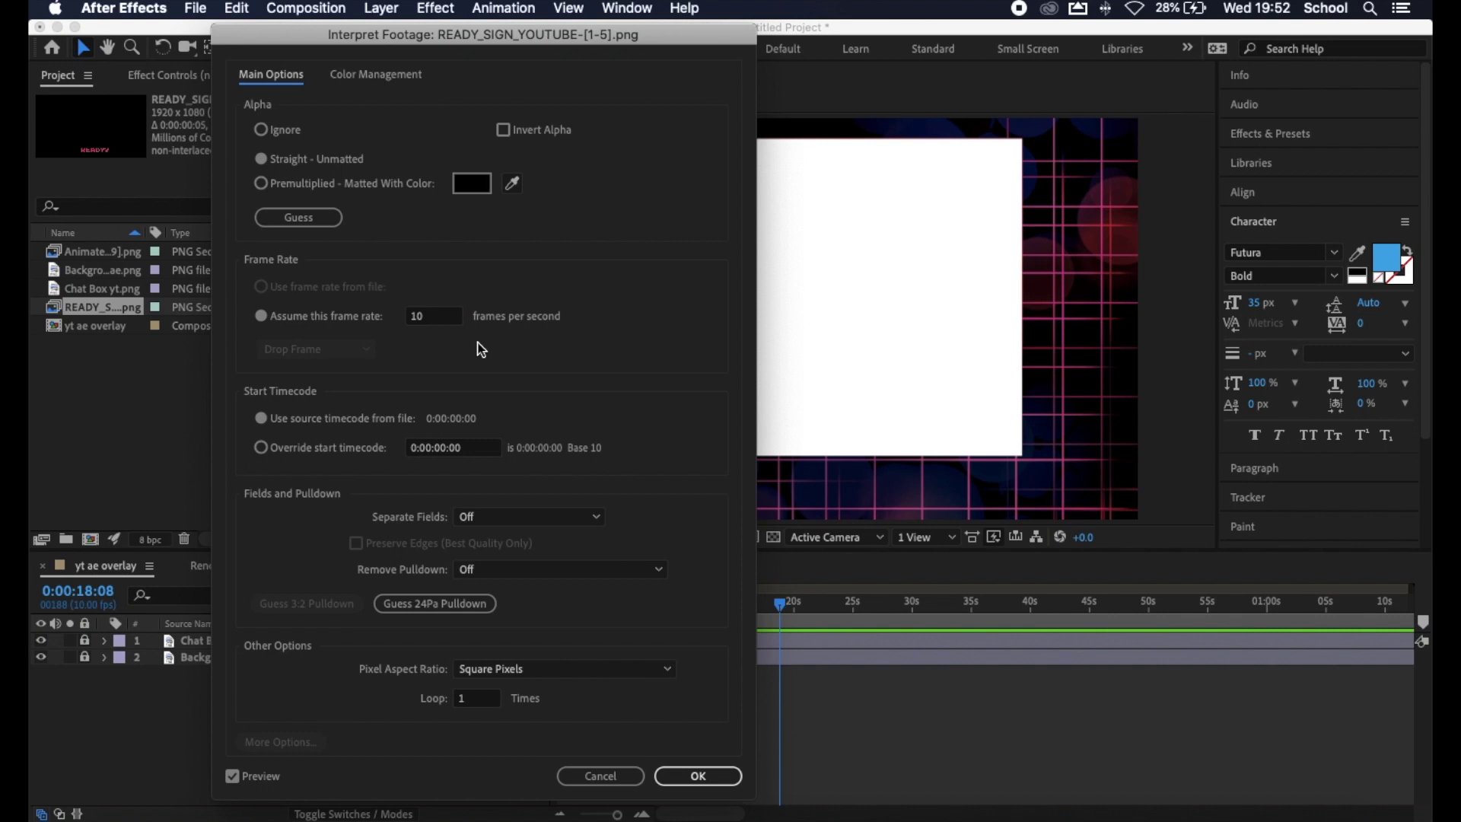
click(489, 699)
text(10)
click(687, 771)
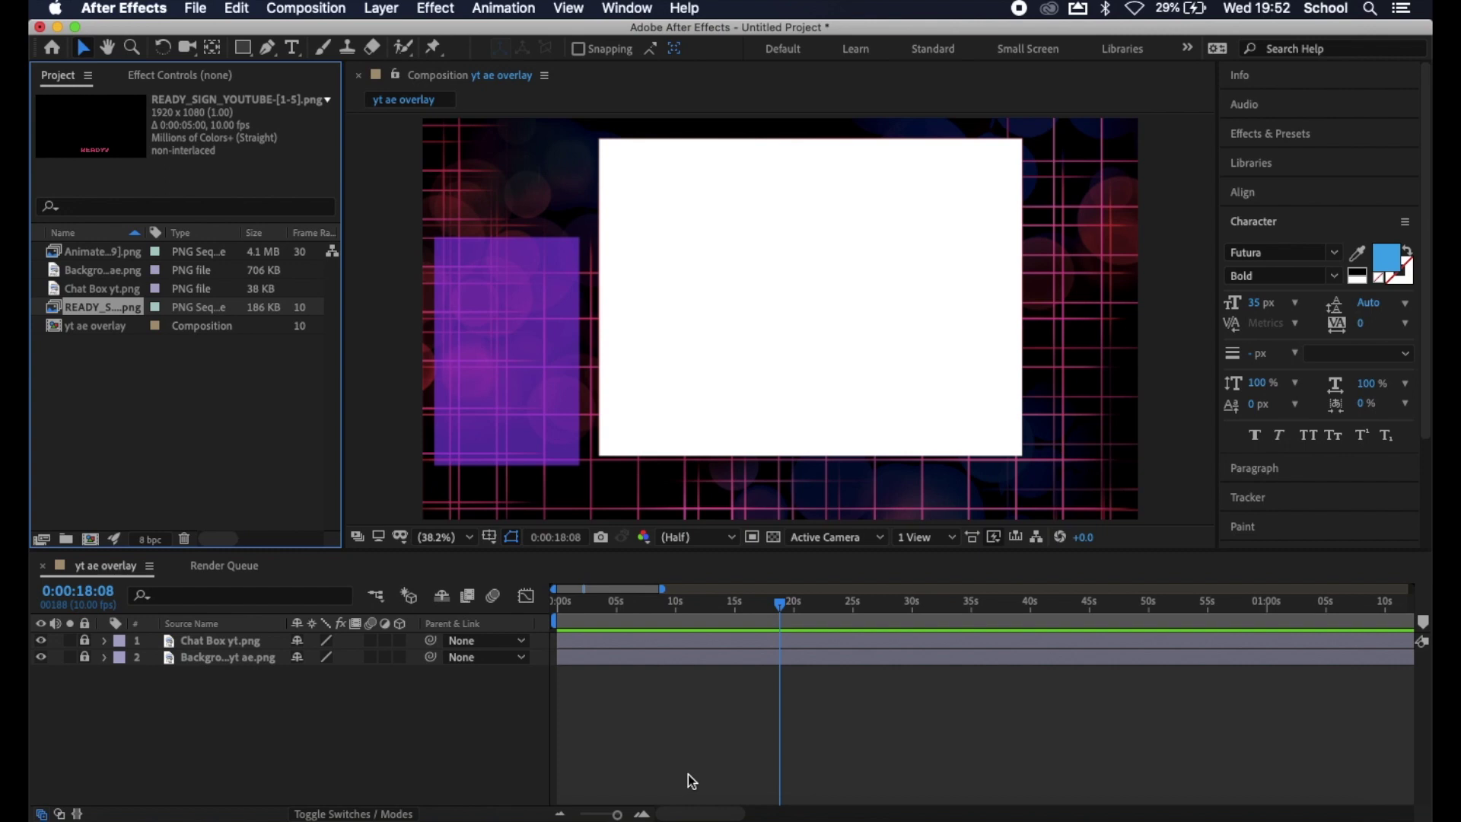
Step: Place the READY sign sequence as the top layer and preview from 0 seconds
drag(249, 427, 577, 638)
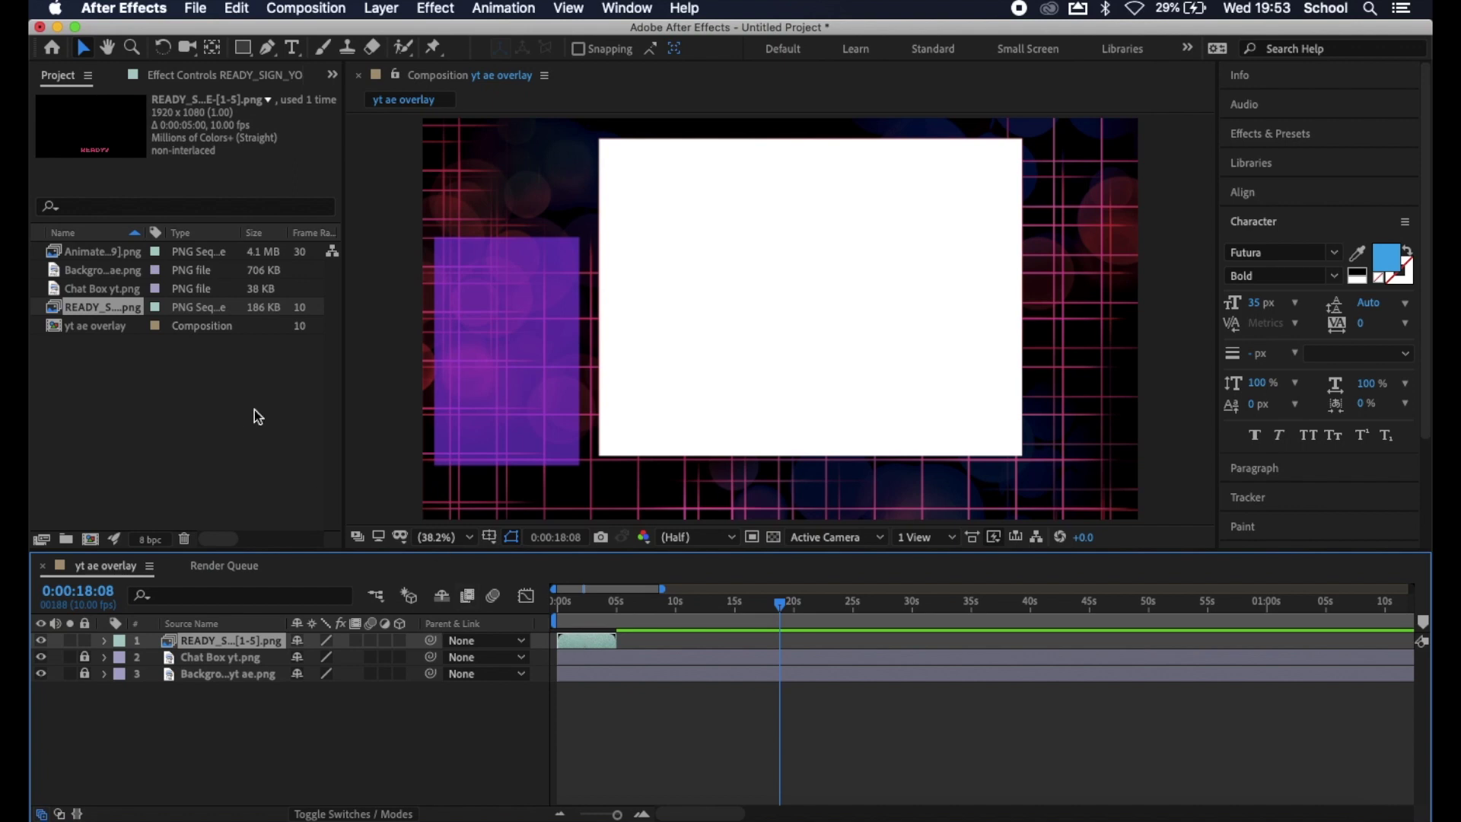
click(560, 604)
key(space)
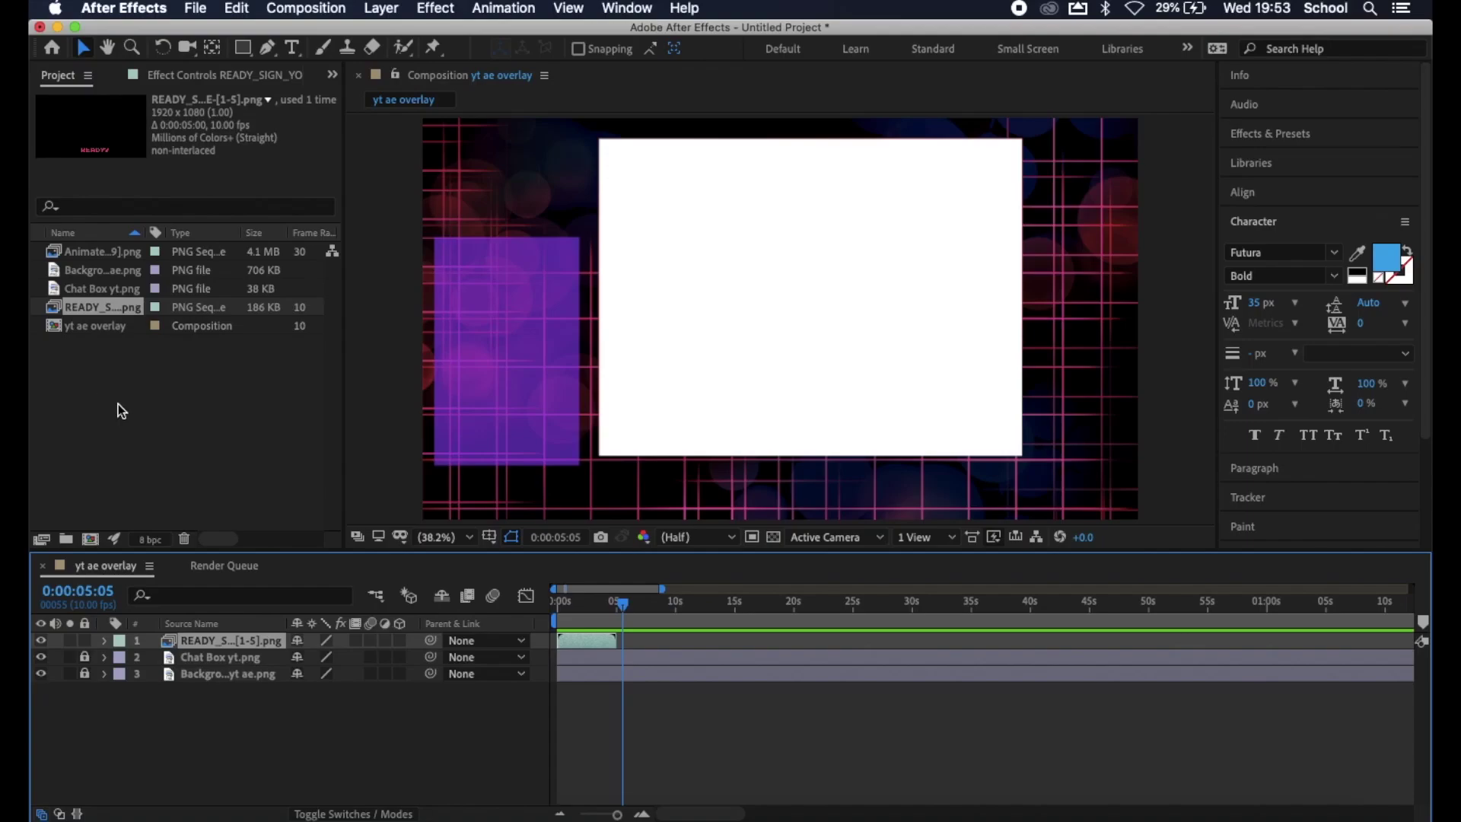
click(121, 412)
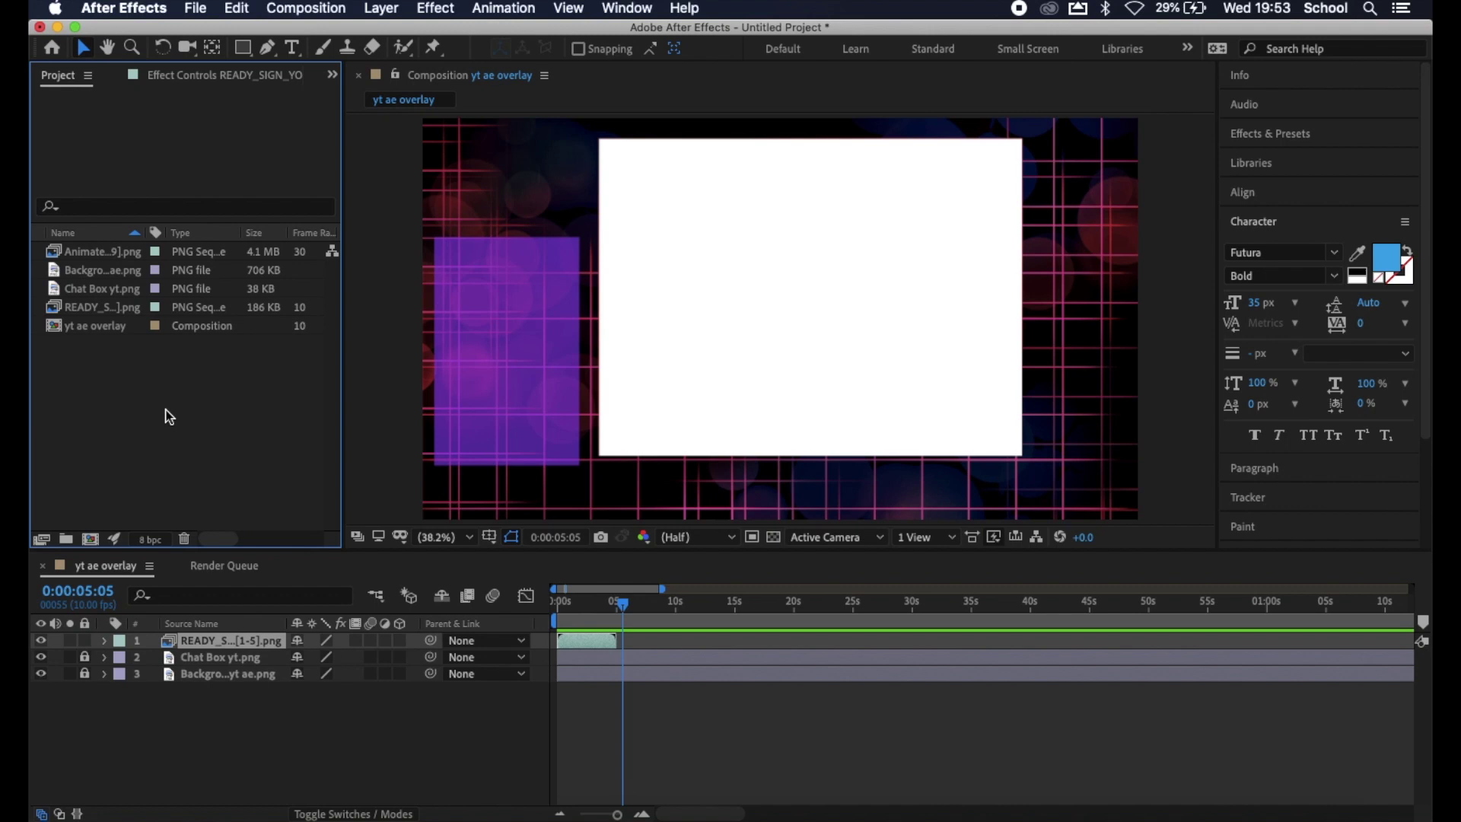
Step: Interpret the Animated_Babe footage with an assumed frame rate of 10 fps
click(118, 252)
right_click(119, 253)
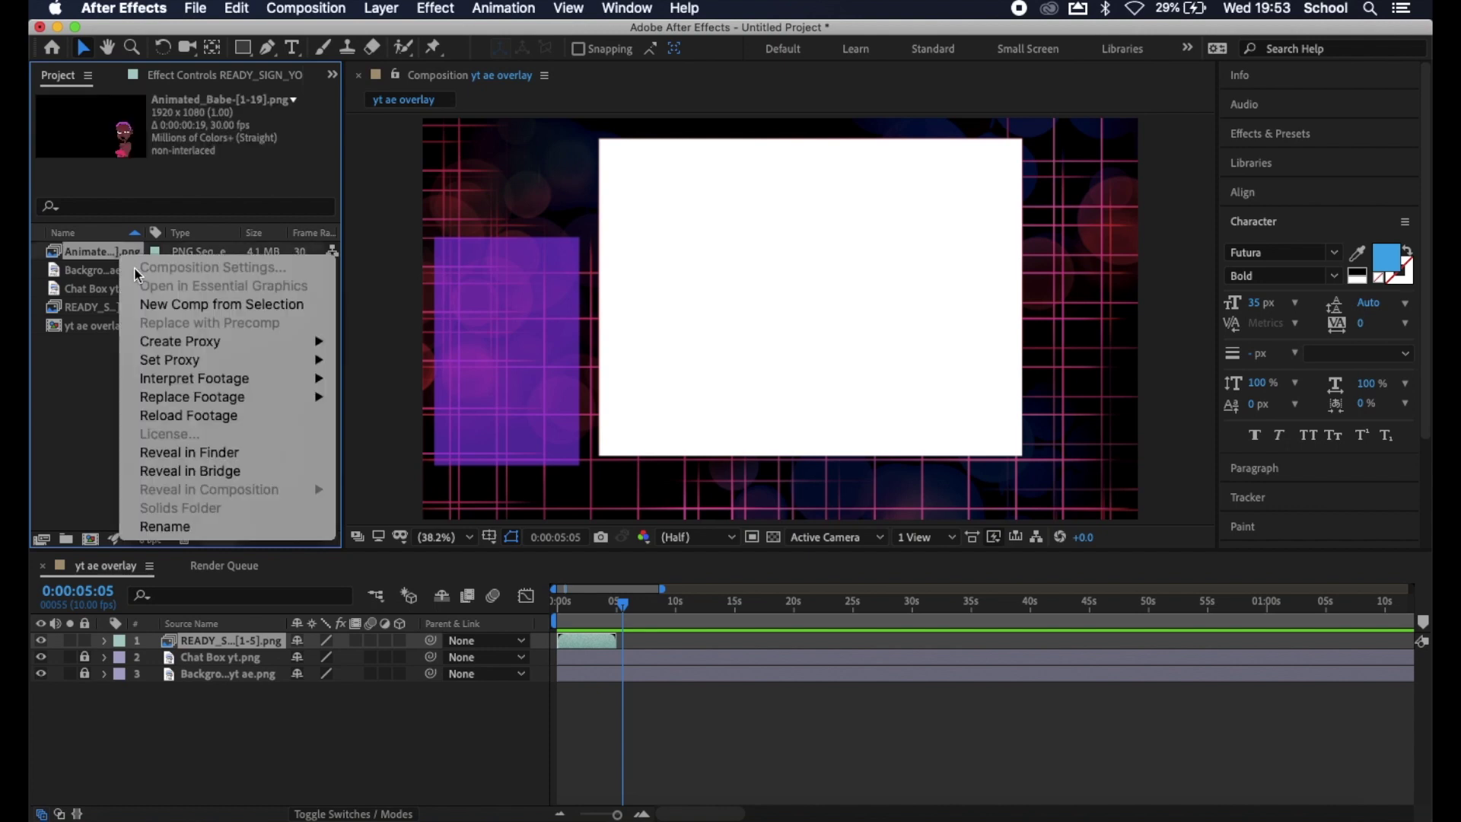
mouse_move(249, 380)
click(377, 380)
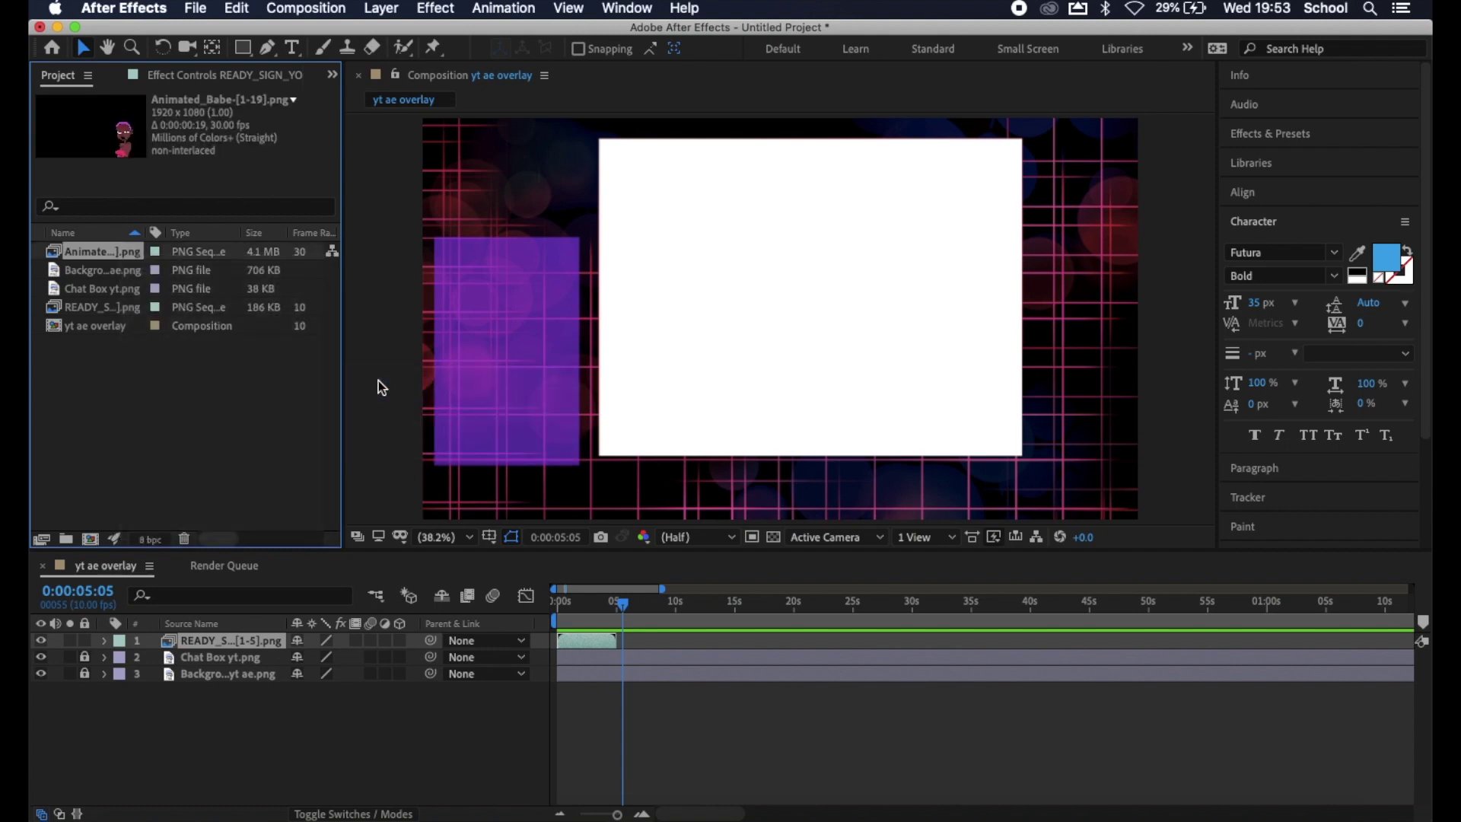
text(10)
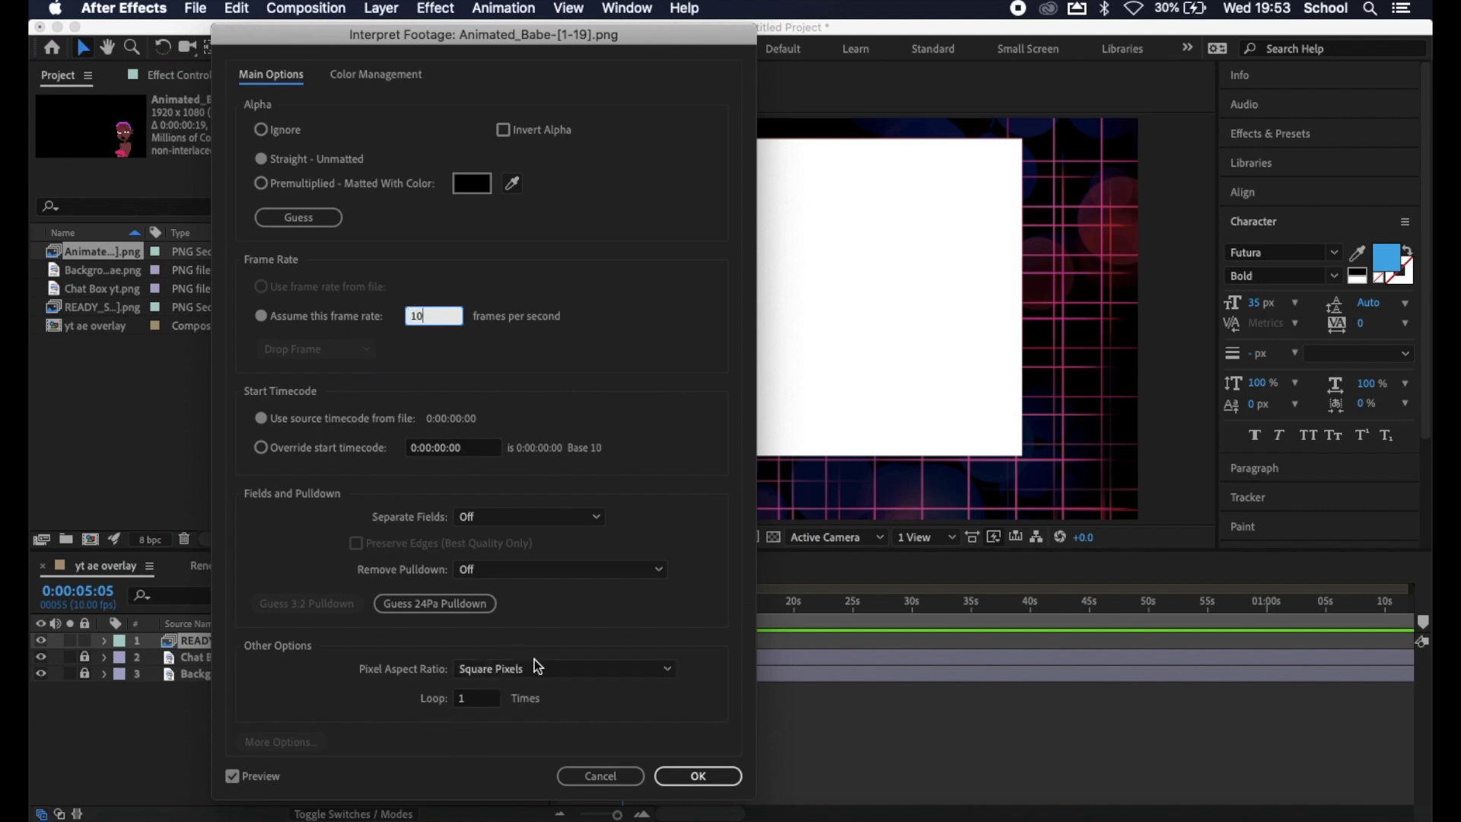
click(583, 704)
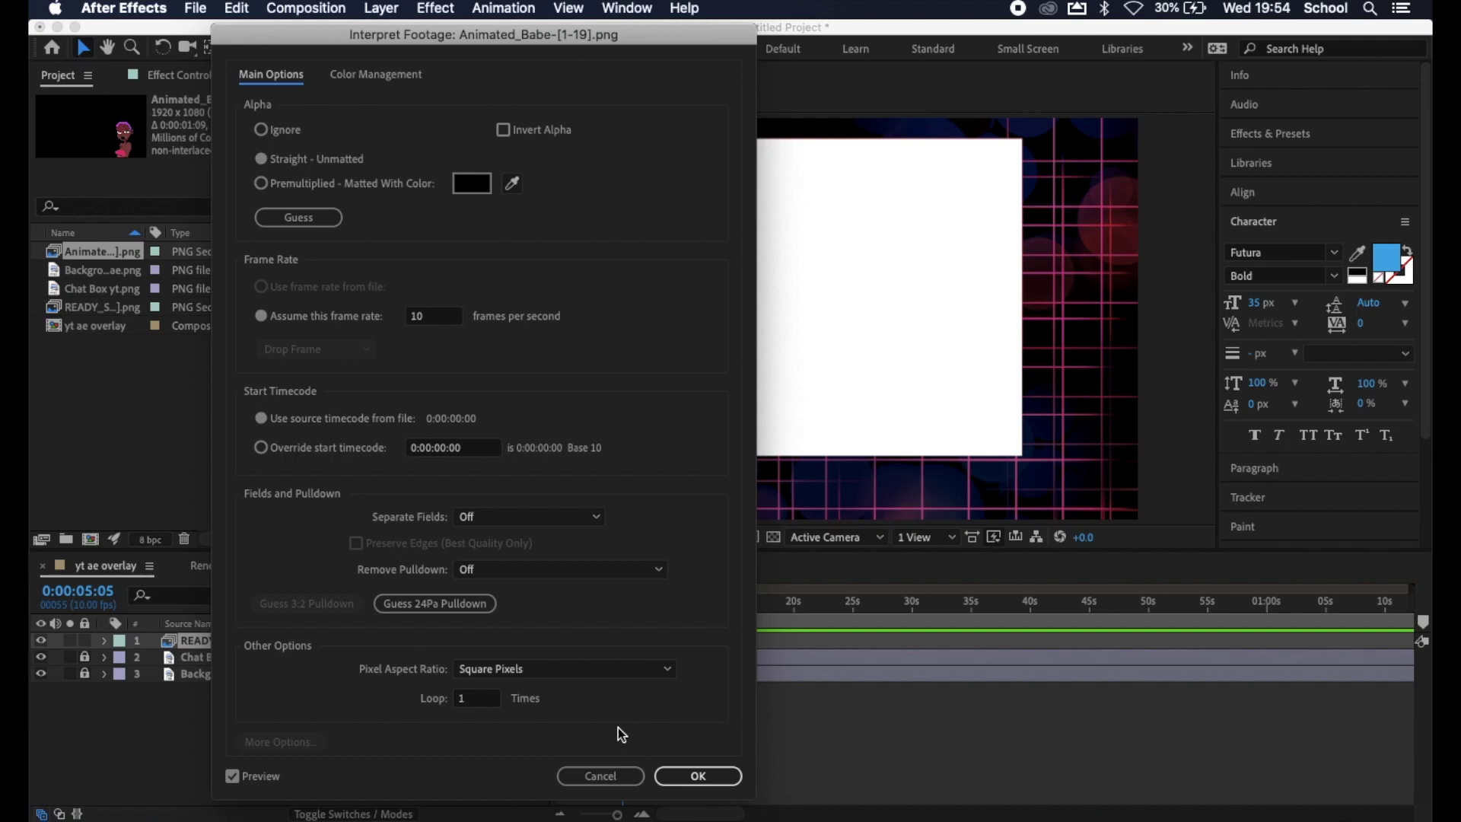
click(689, 776)
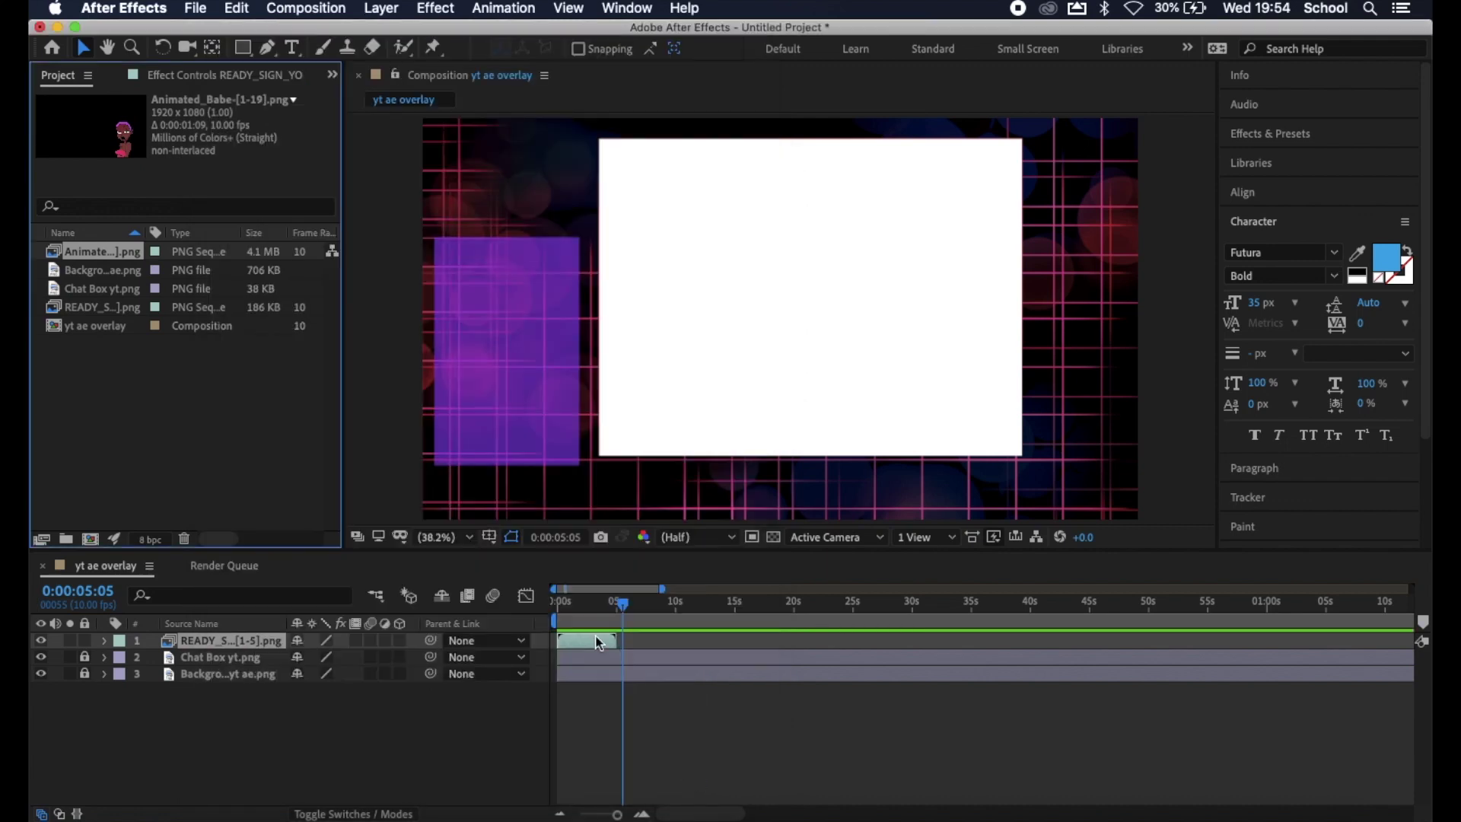
Step: Add Animated_Babe as the top layer starting at 0s and scrub its first second
drag(90, 253, 583, 633)
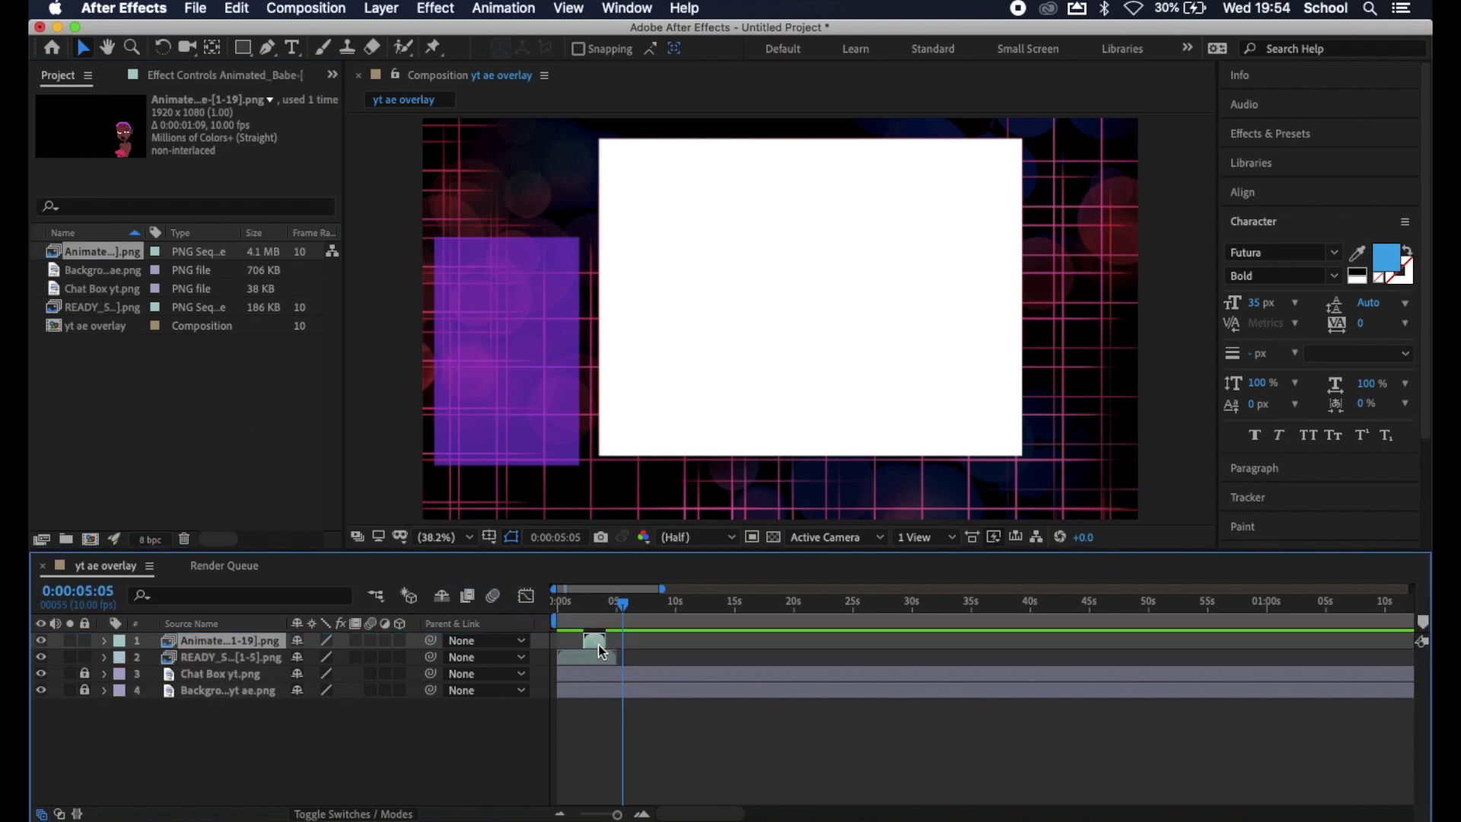
drag(597, 644, 542, 608)
click(569, 642)
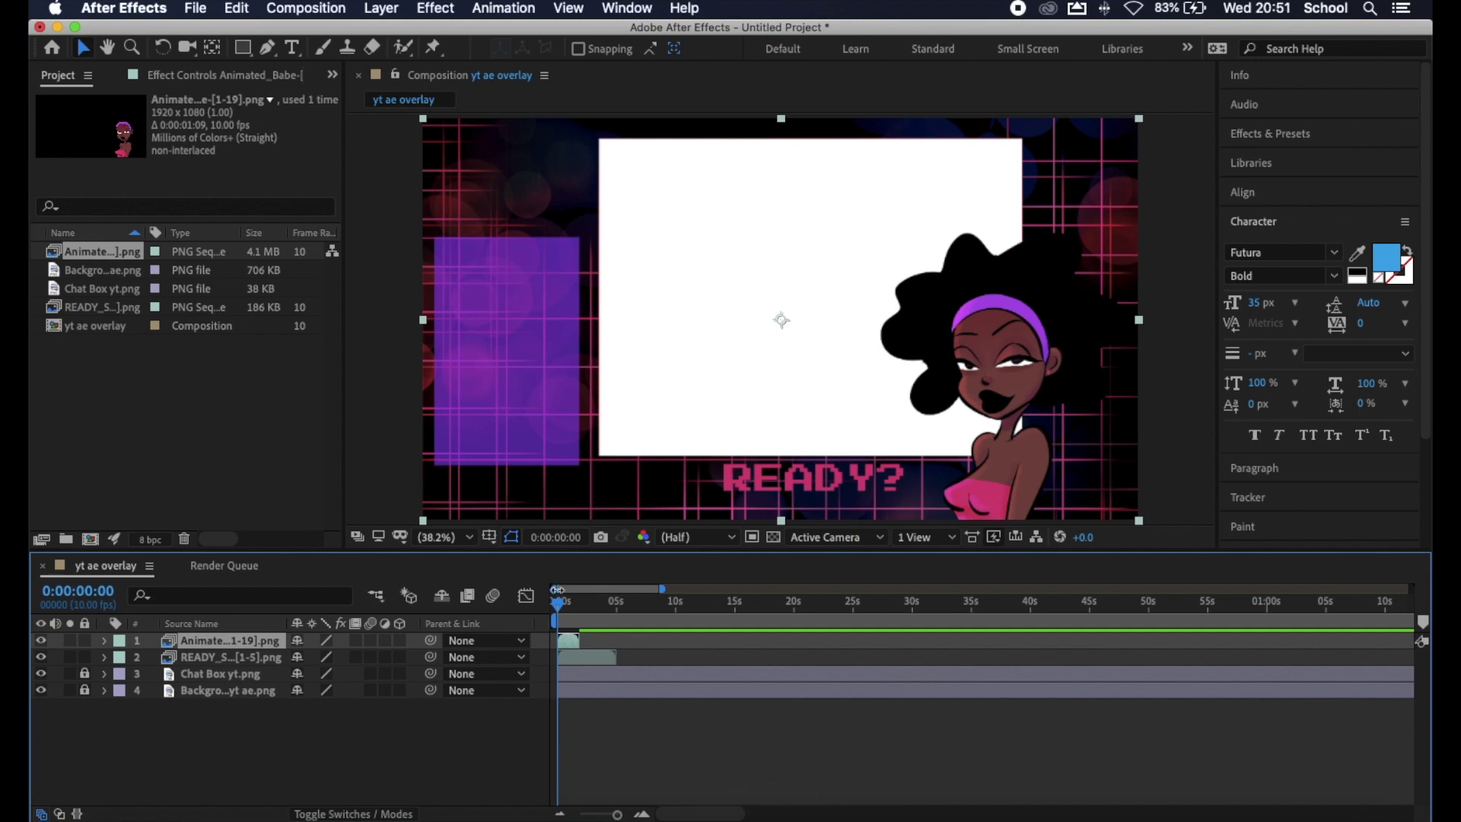
mouse_move(559, 606)
mouse_down()
mouse_move(578, 604)
mouse_move(558, 606)
mouse_up()
Step: Apply an Inner Shadow layer style to the Animated_Babe character layer
right_click(211, 675)
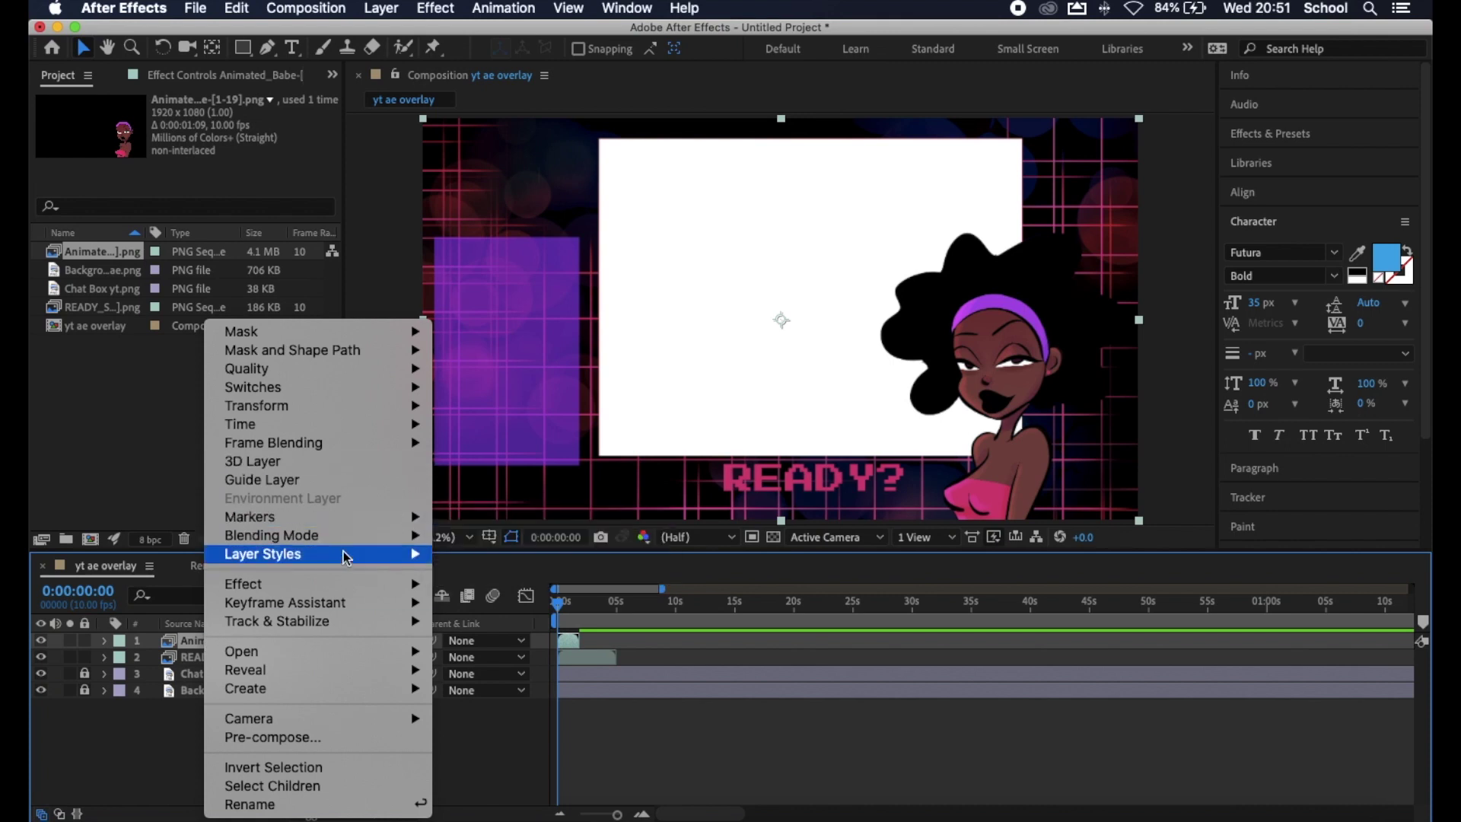
mouse_move(344, 552)
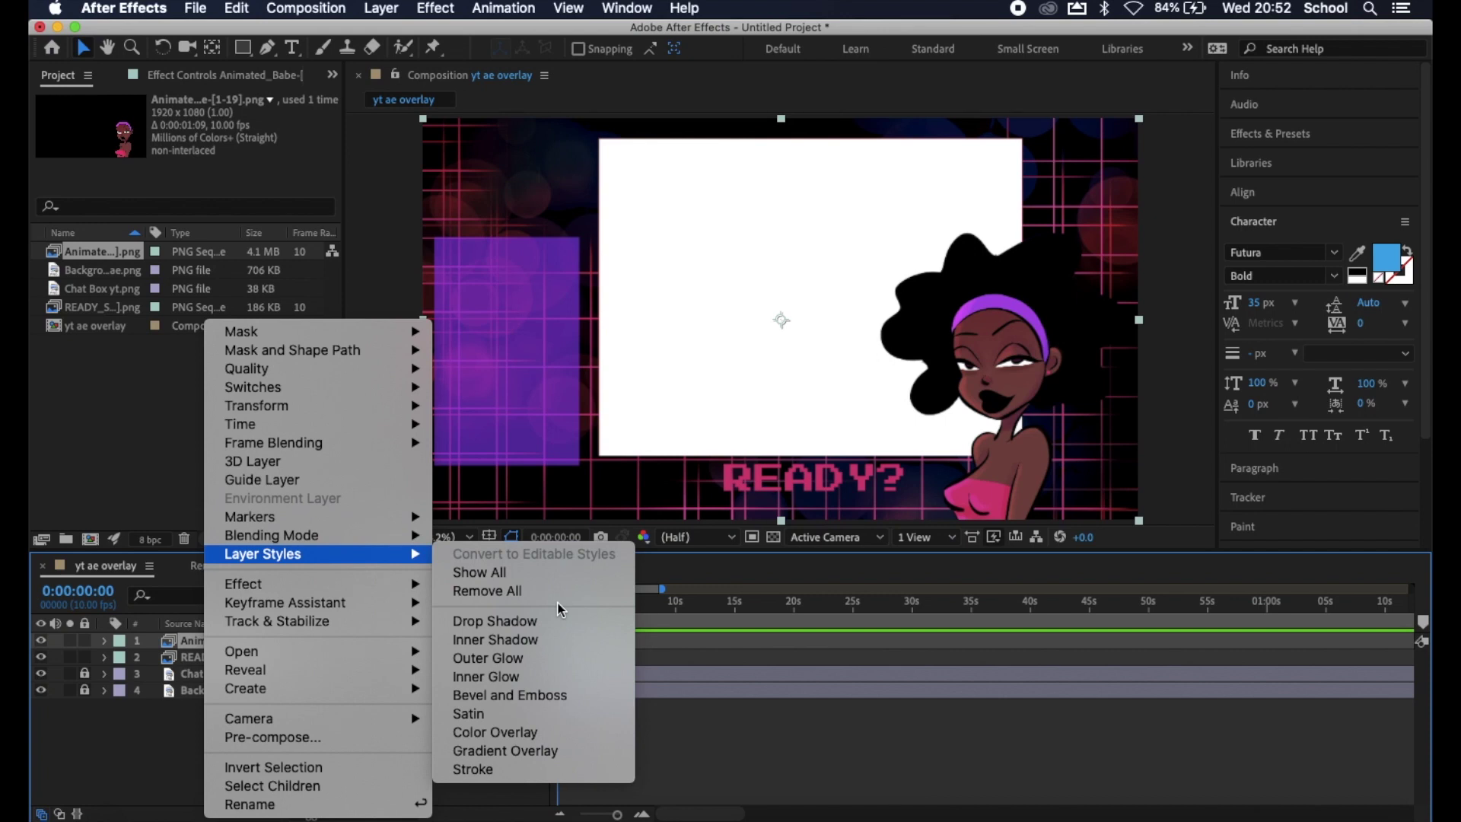
click(541, 637)
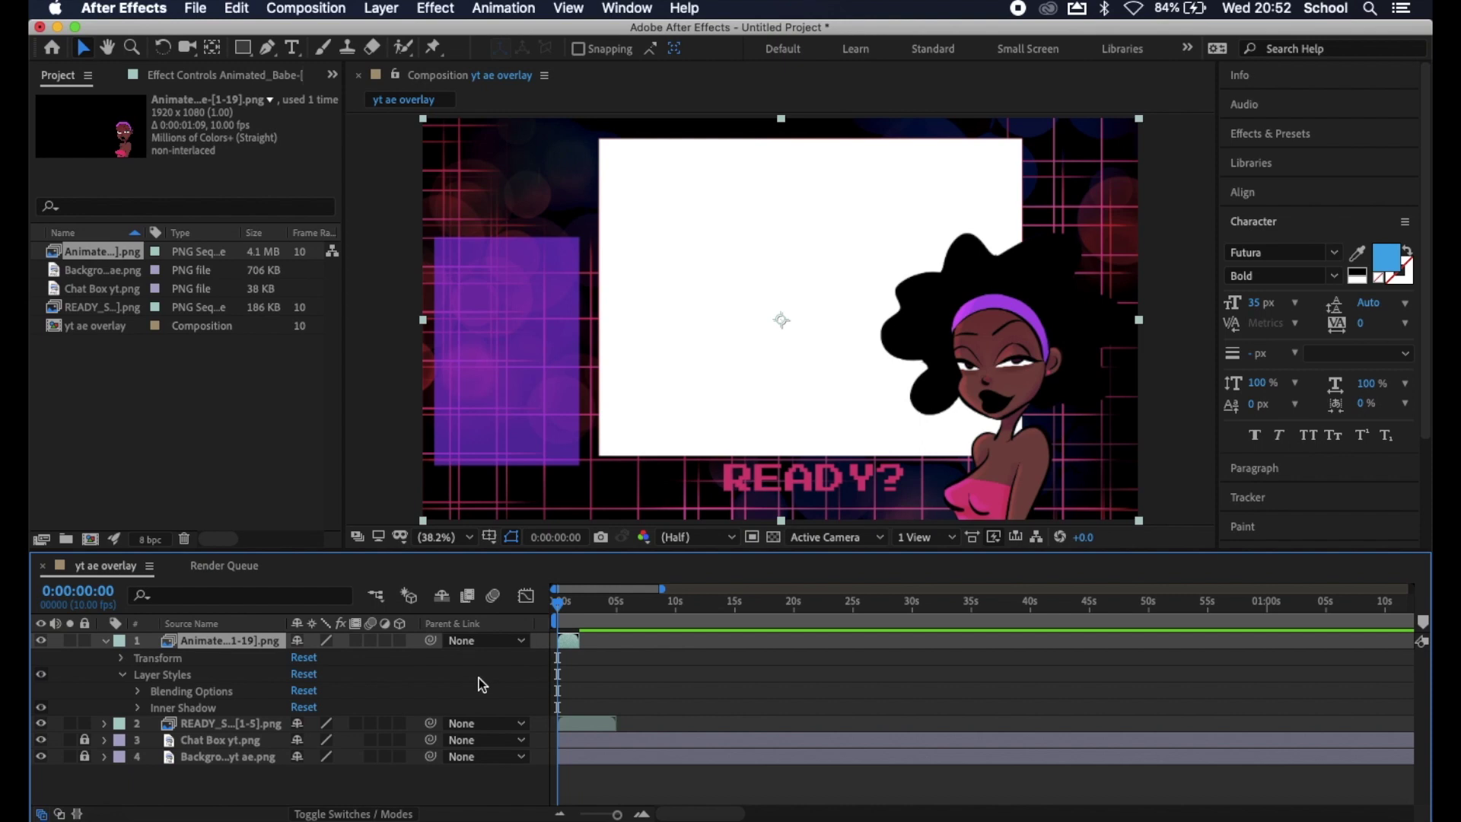
Step: Set the character's Inner Shadow colour to pink FF006C
click(138, 707)
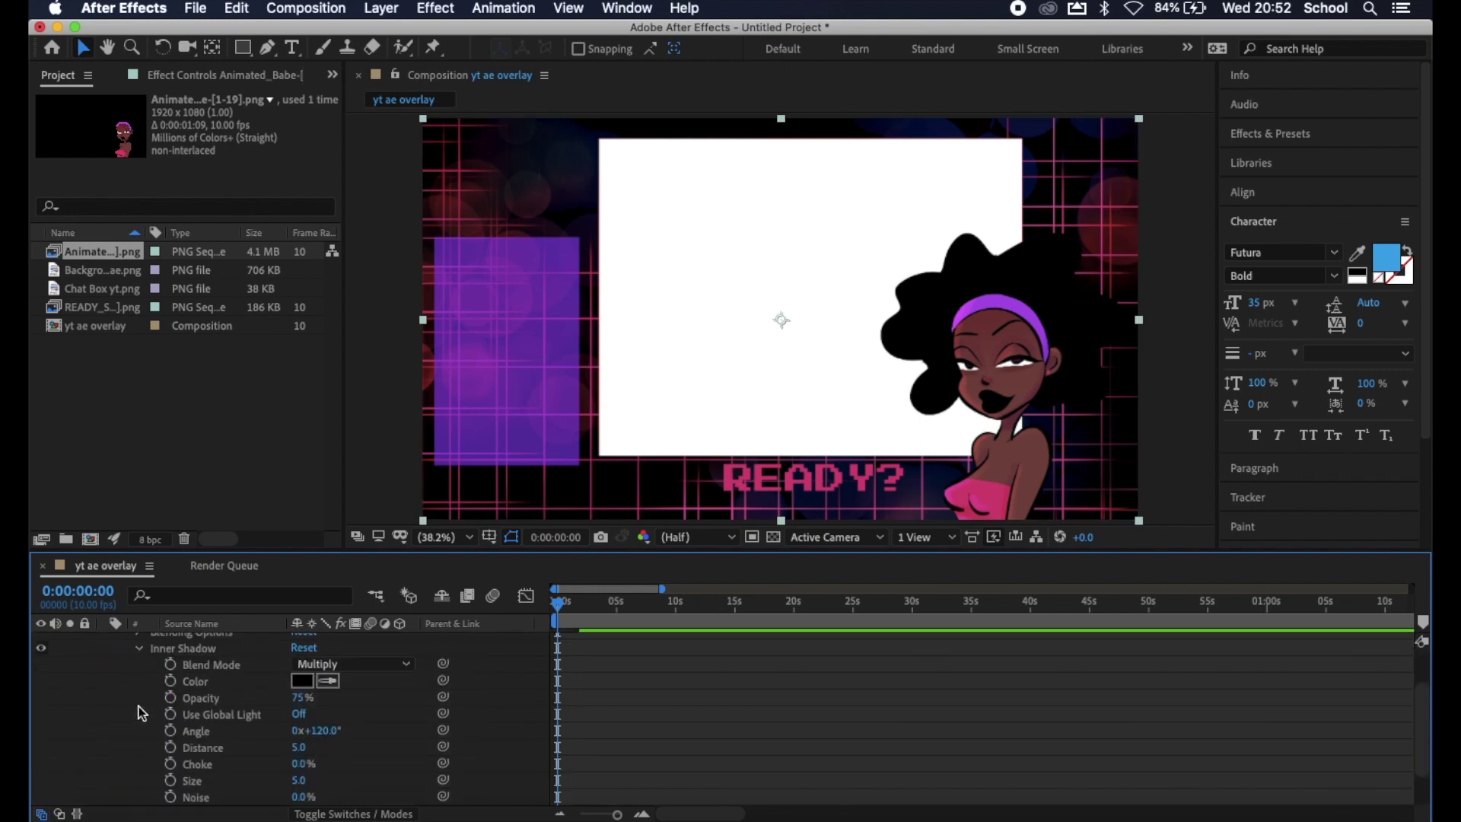
scroll(195, 704, up, 1)
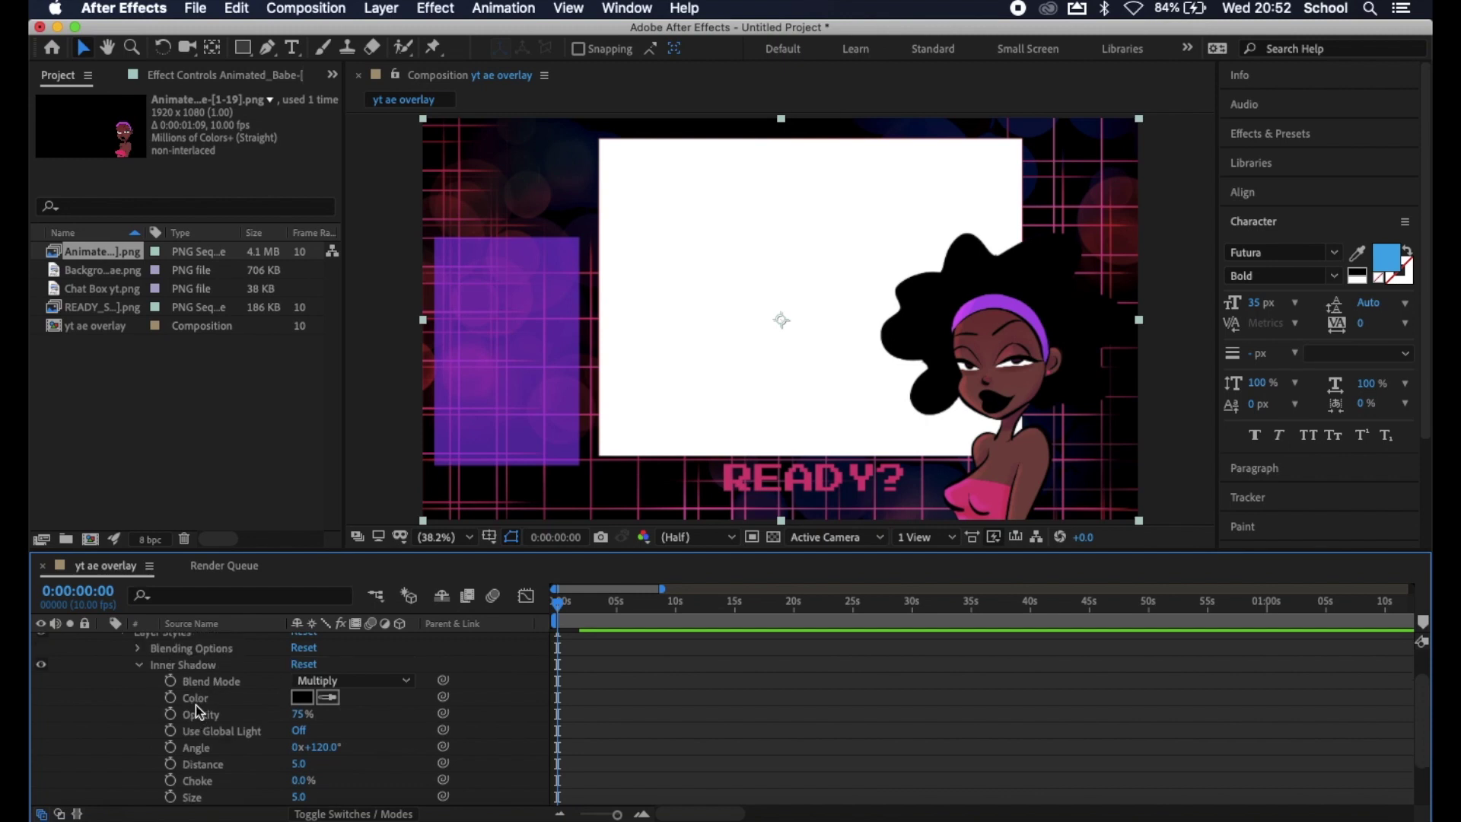
click(302, 697)
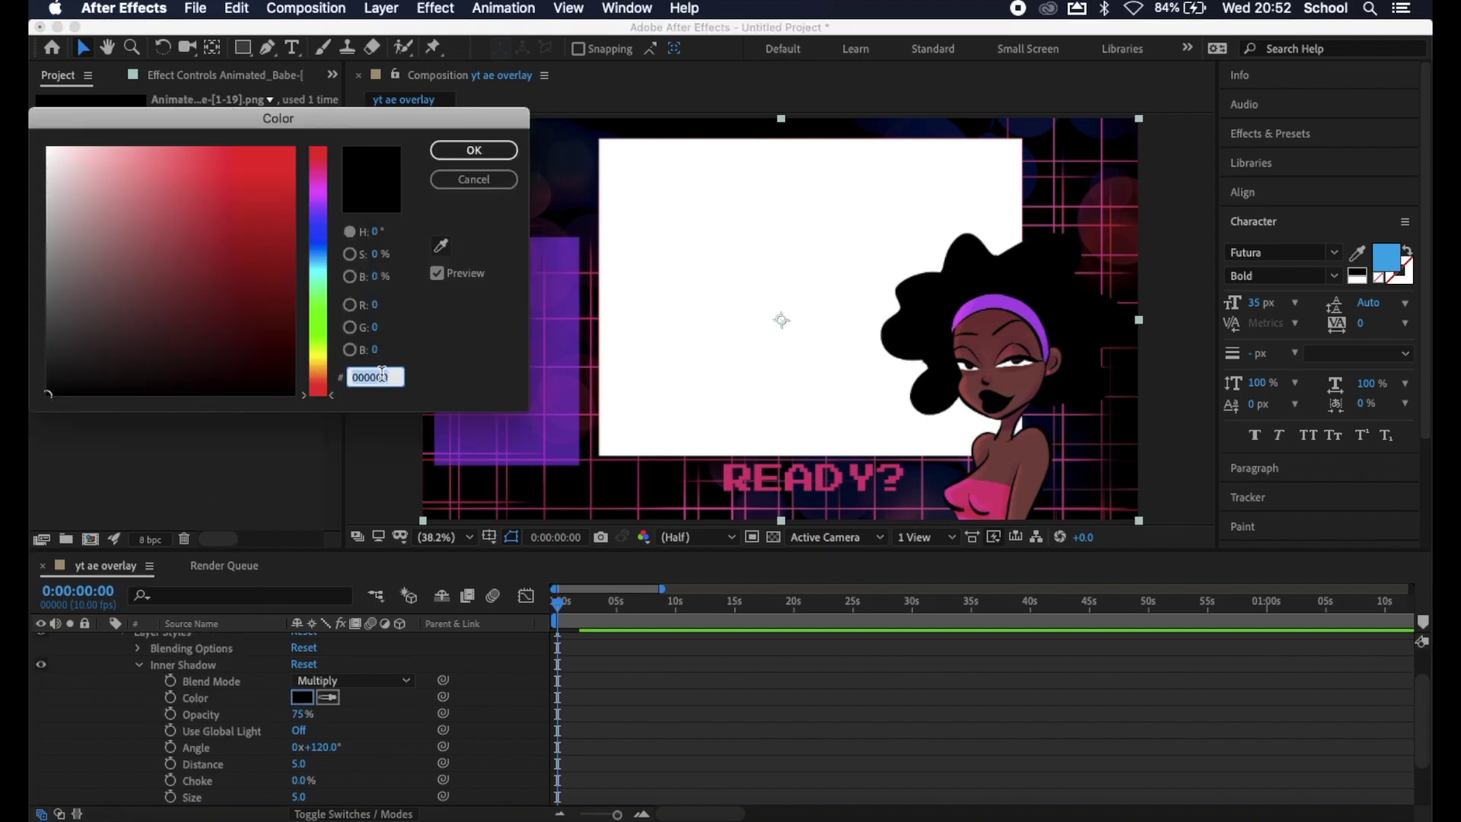
text(FF)
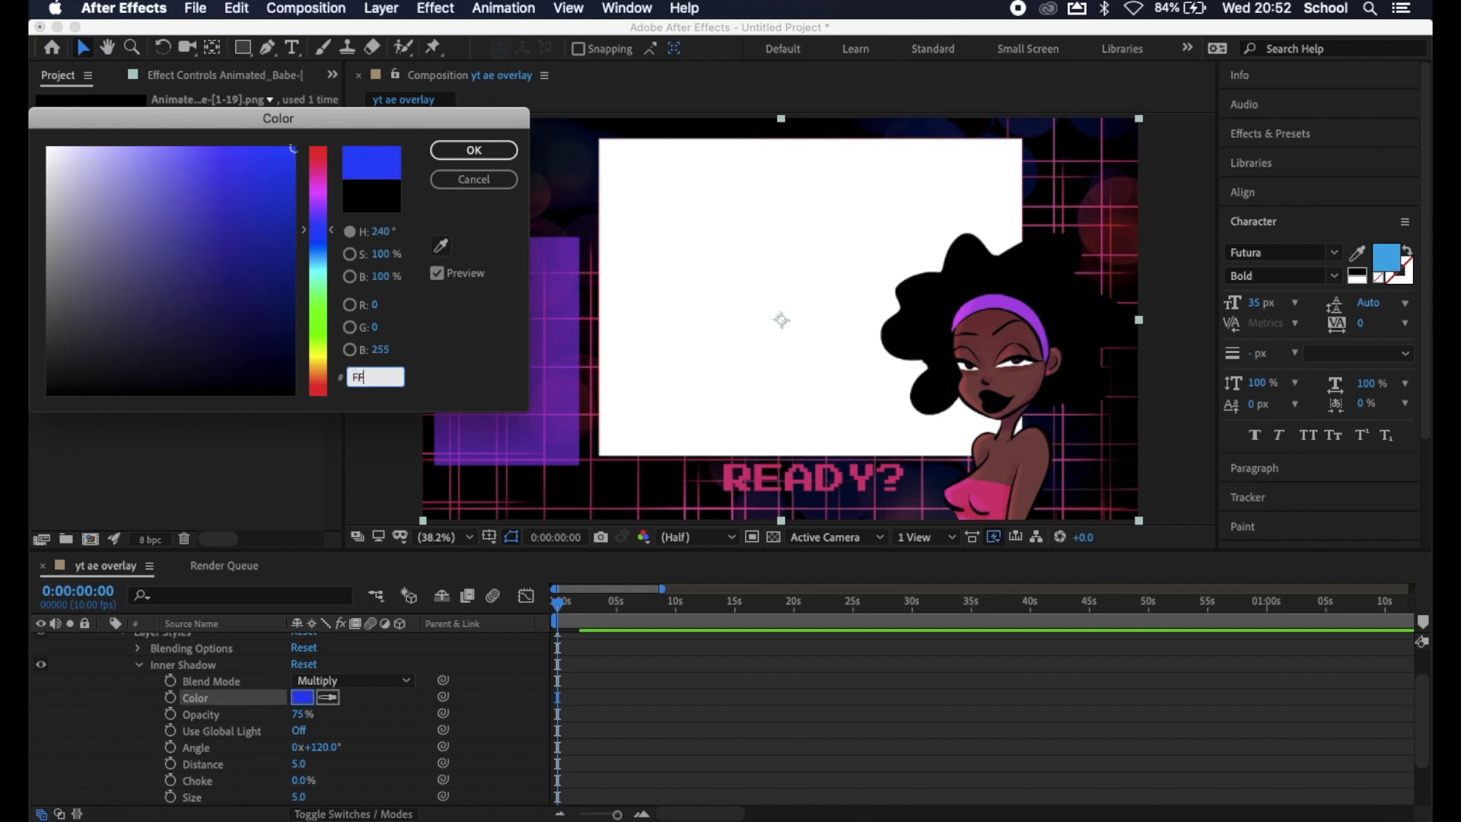
text(006C)
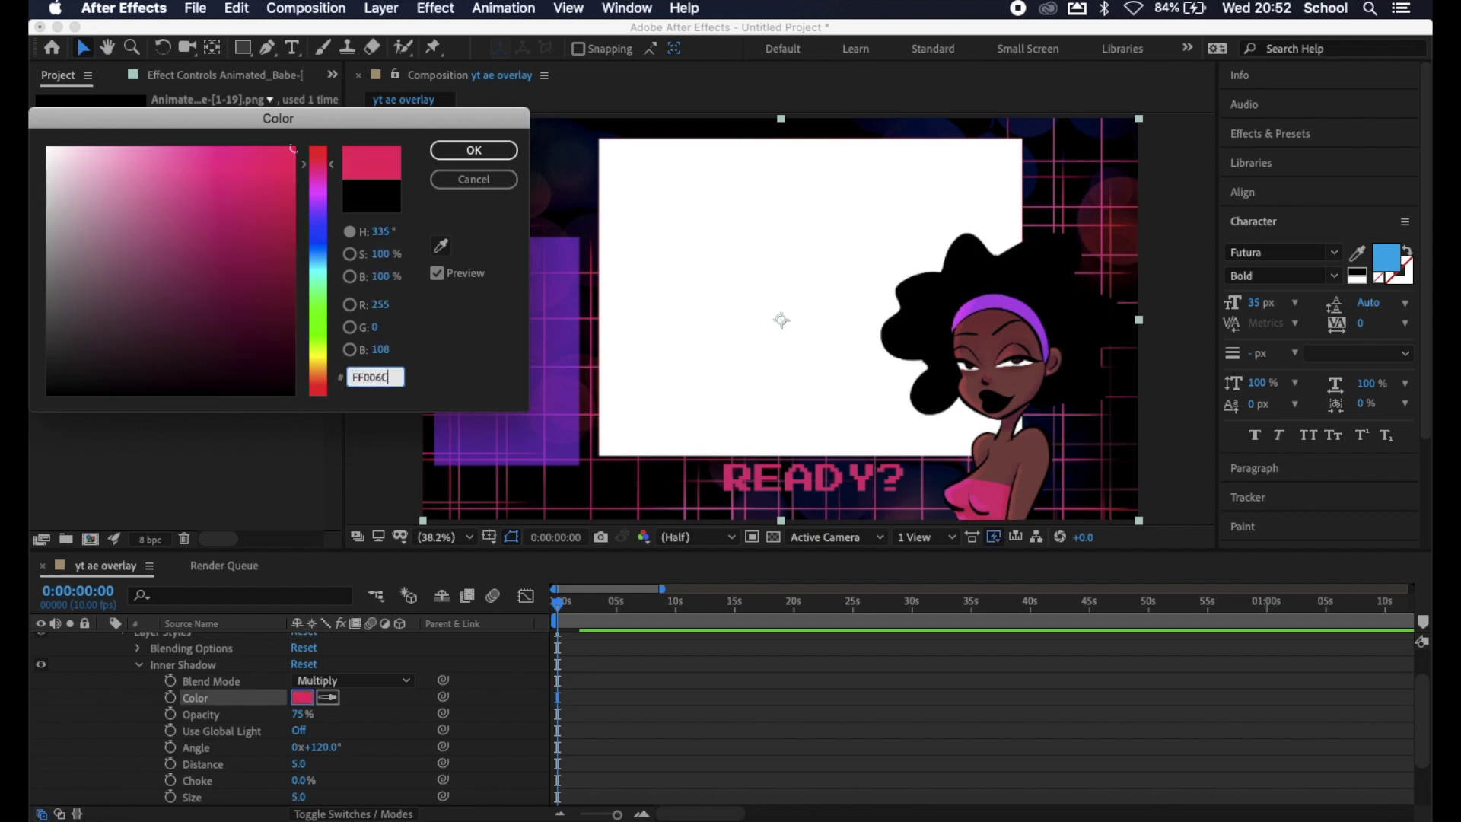
click(473, 150)
key(Caps_Lock)
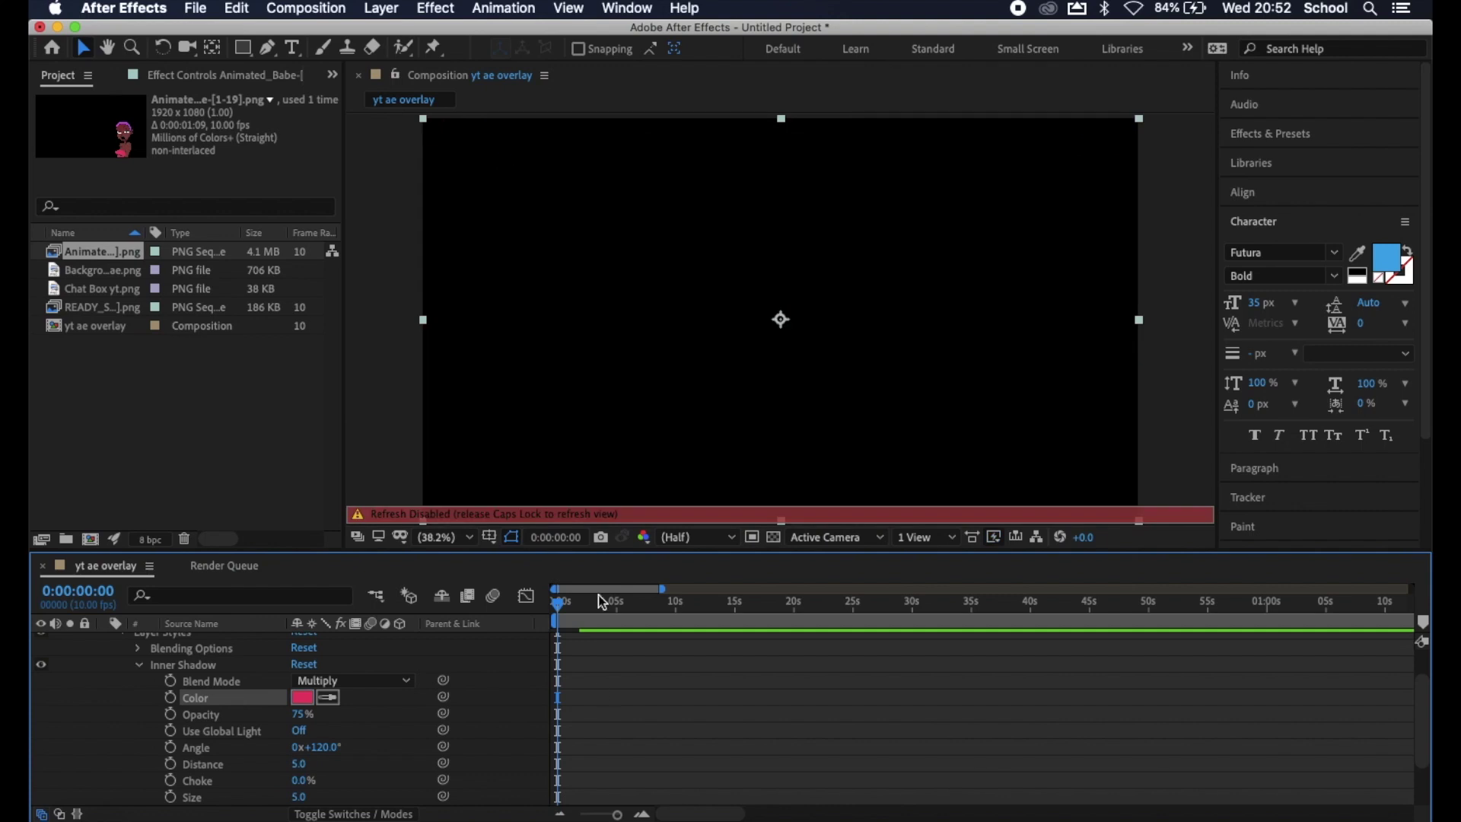
key(Caps_Lock)
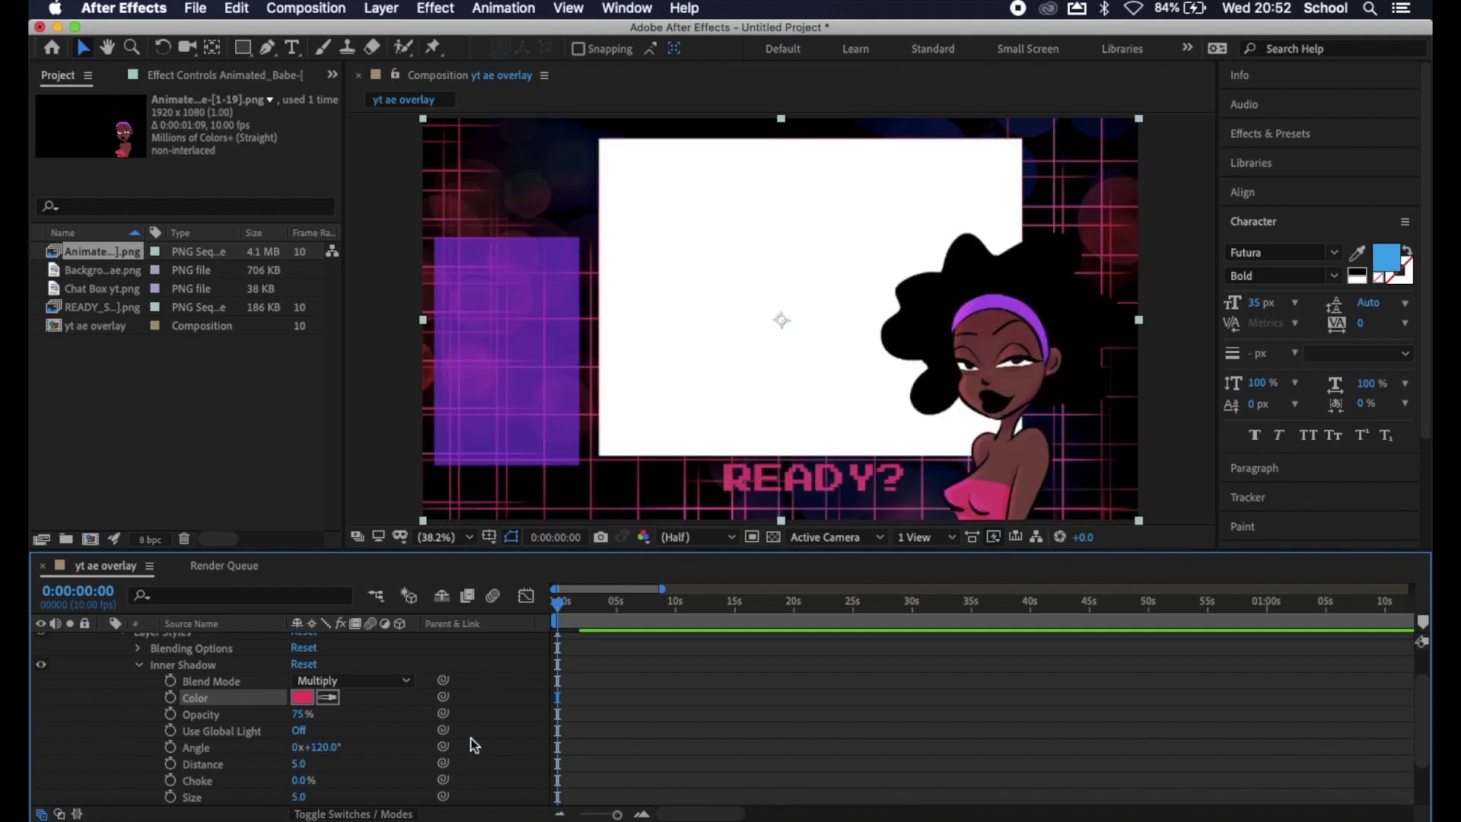
Step: Set the Inner Shadow blend mode to Screen after briefly trying Color Dodge
click(386, 688)
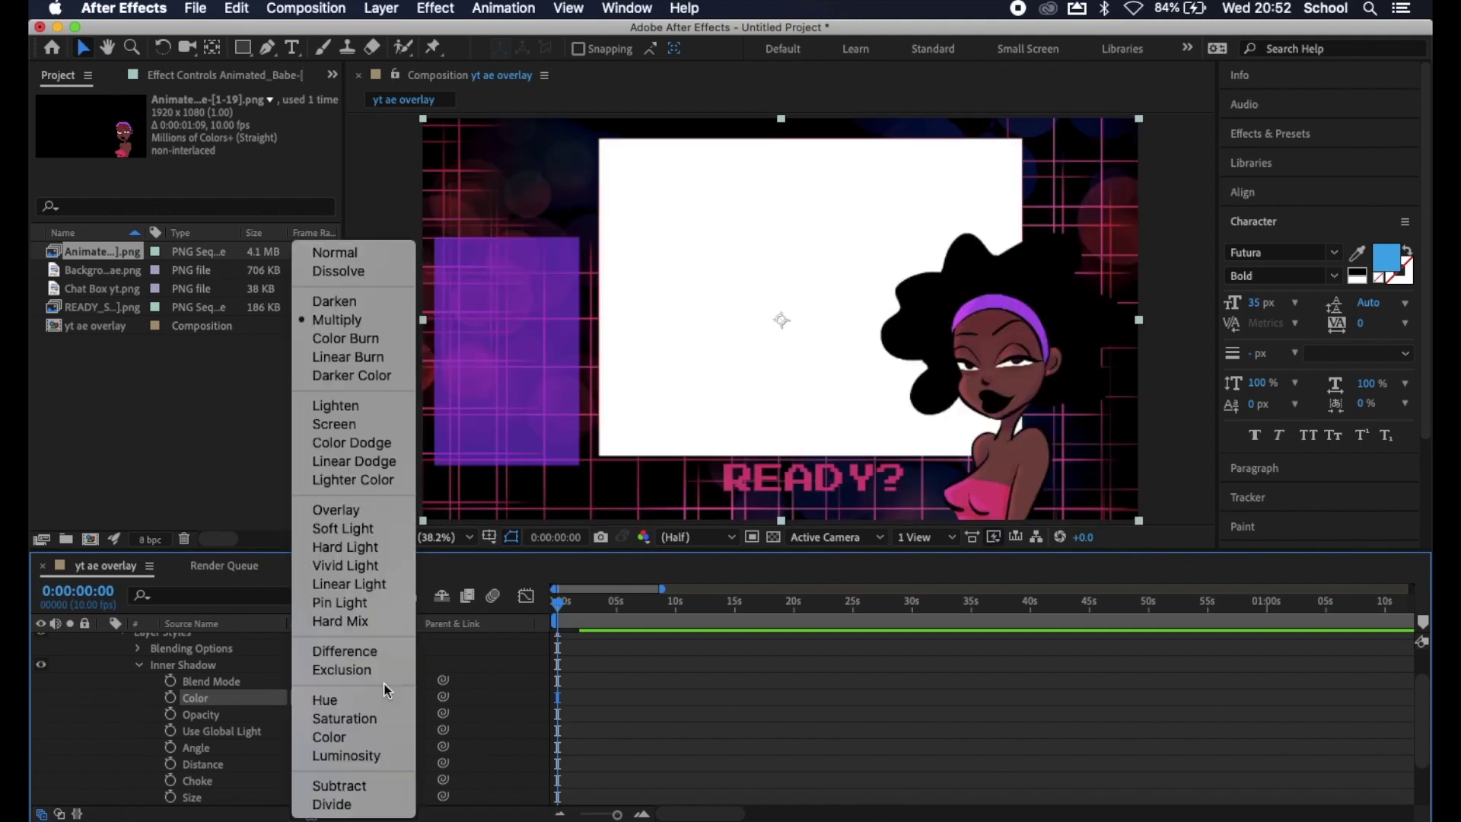
click(364, 443)
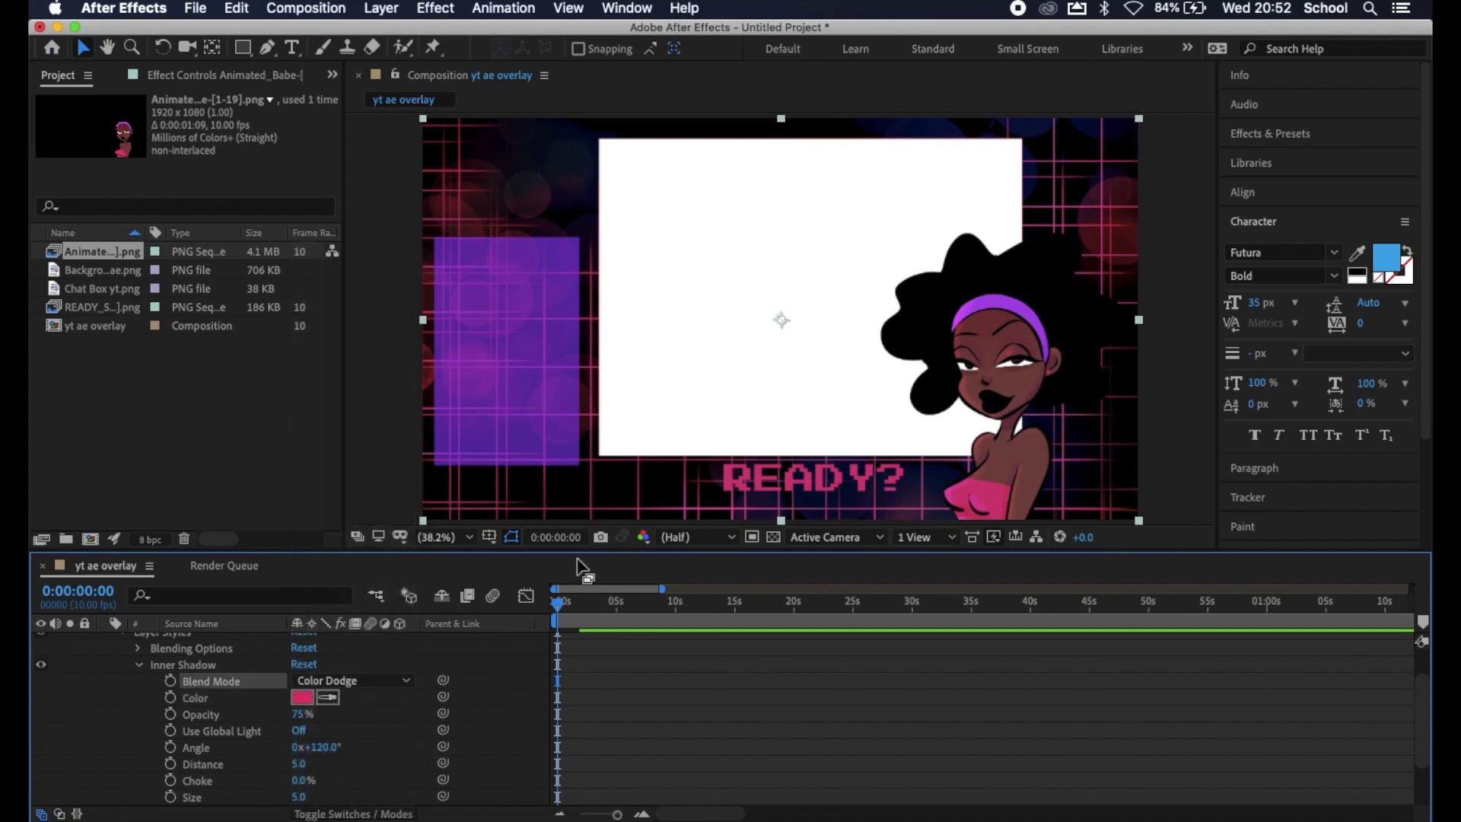
click(392, 681)
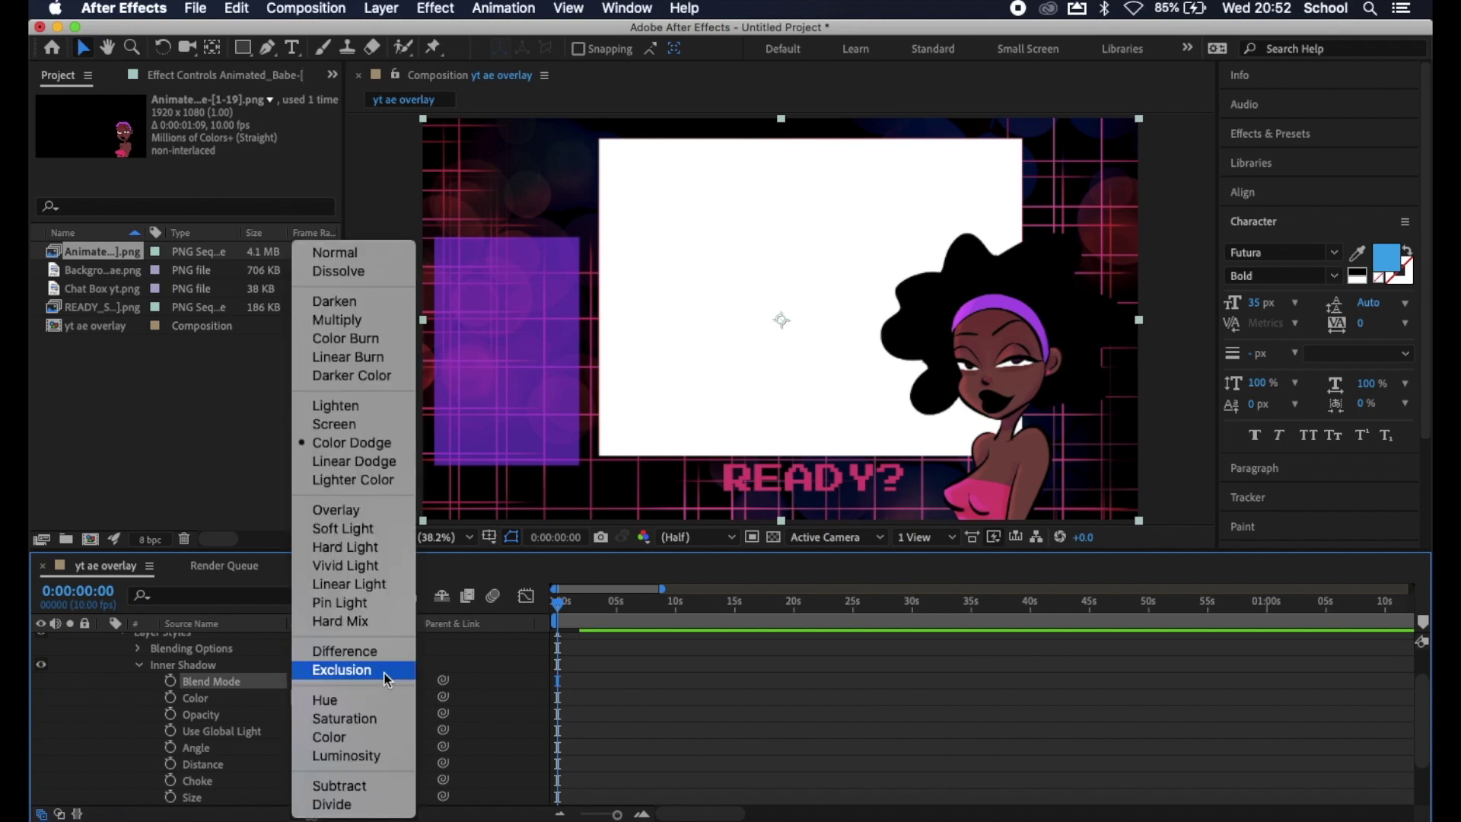
click(335, 425)
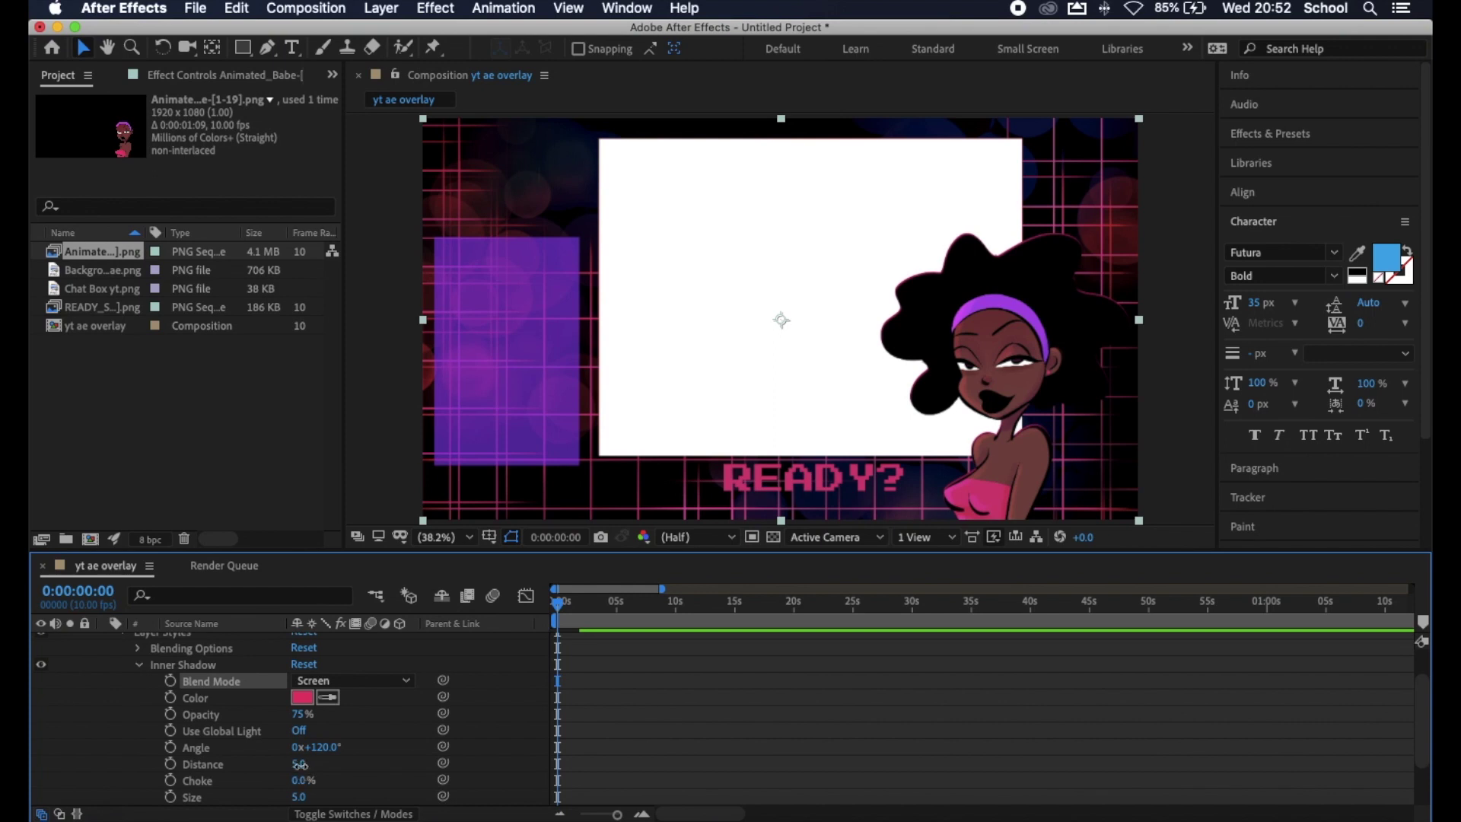
Step: Scrub the Inner Shadow angle to 138° and bring its distance back to 24
drag(303, 770, 328, 770)
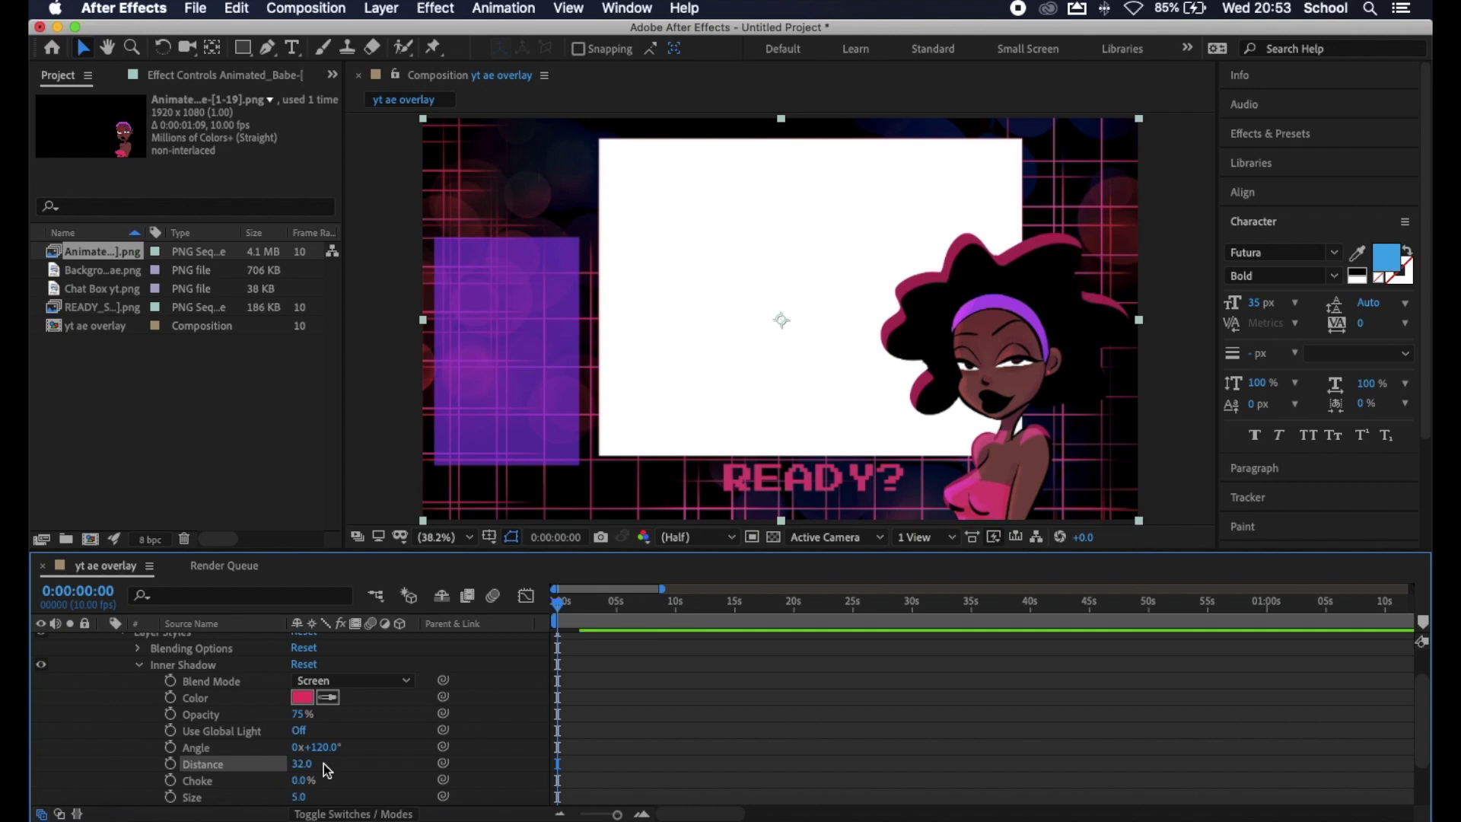
drag(326, 746, 337, 747)
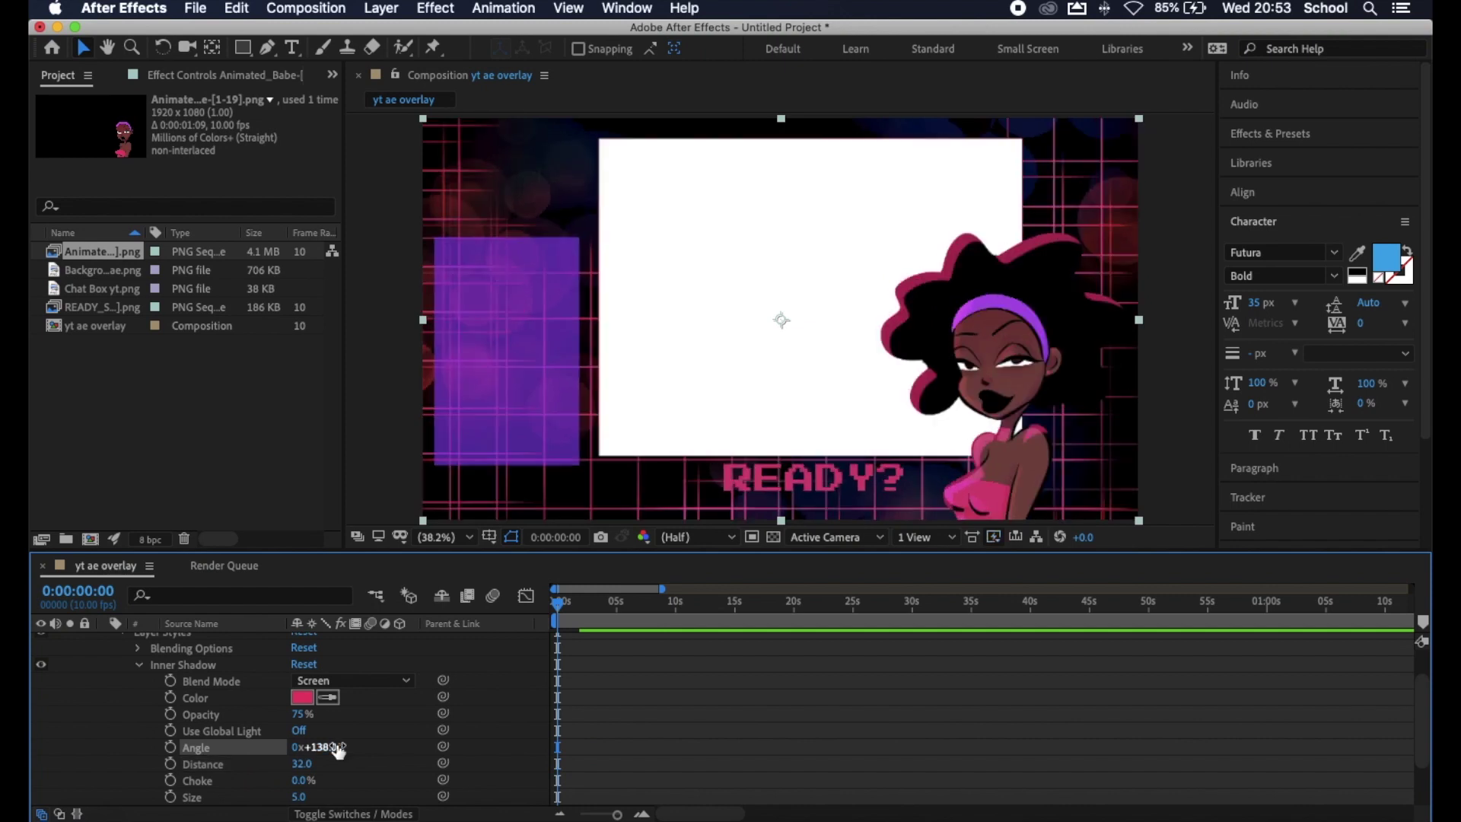
drag(338, 747, 339, 748)
drag(304, 771, 313, 764)
scroll(299, 764, down, 2)
scroll(372, 741, up, 3)
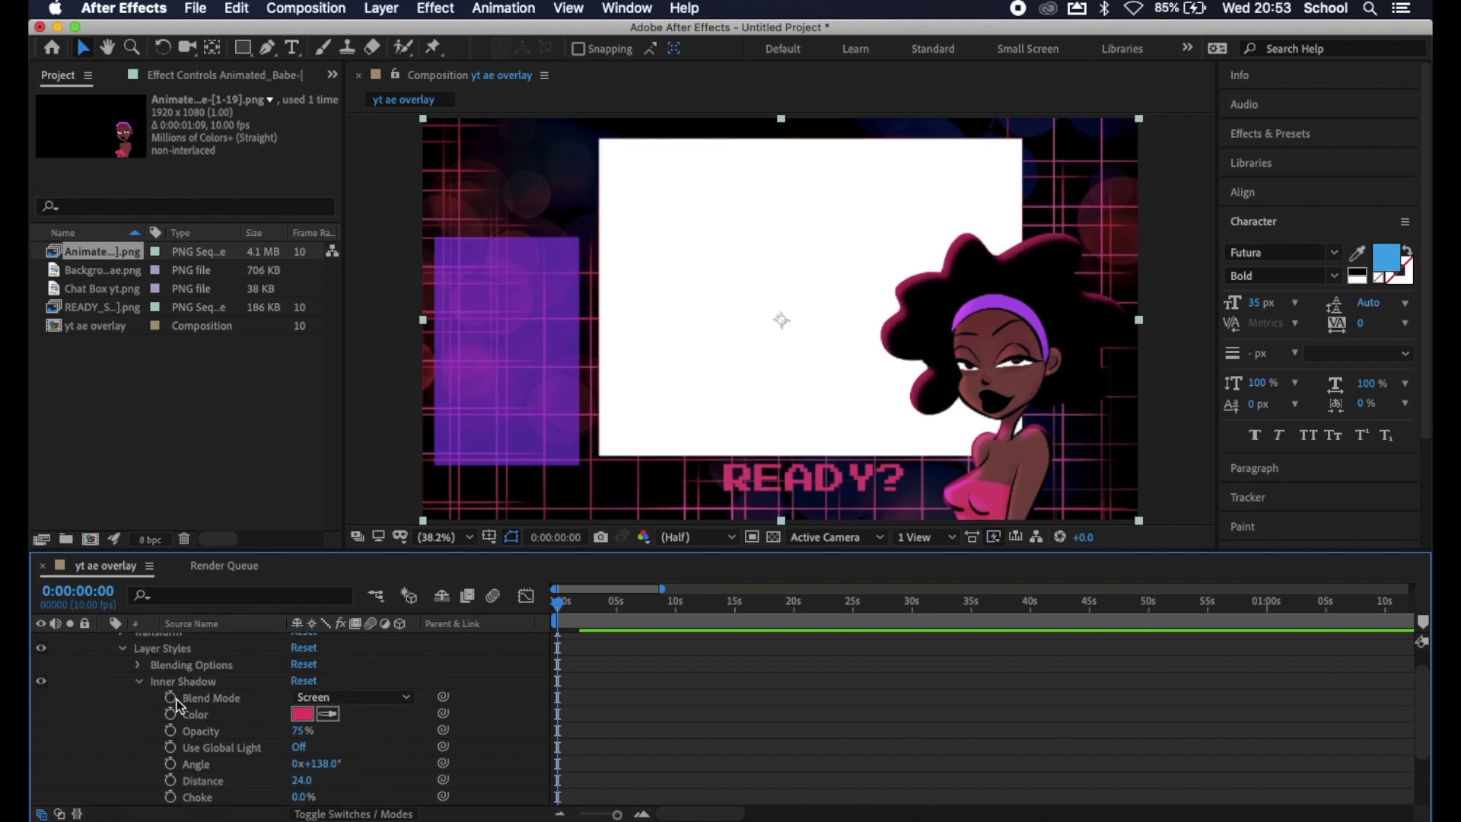
Step: Collapse the Inner Shadow settings and set the character layer's Scale to 77%
click(144, 685)
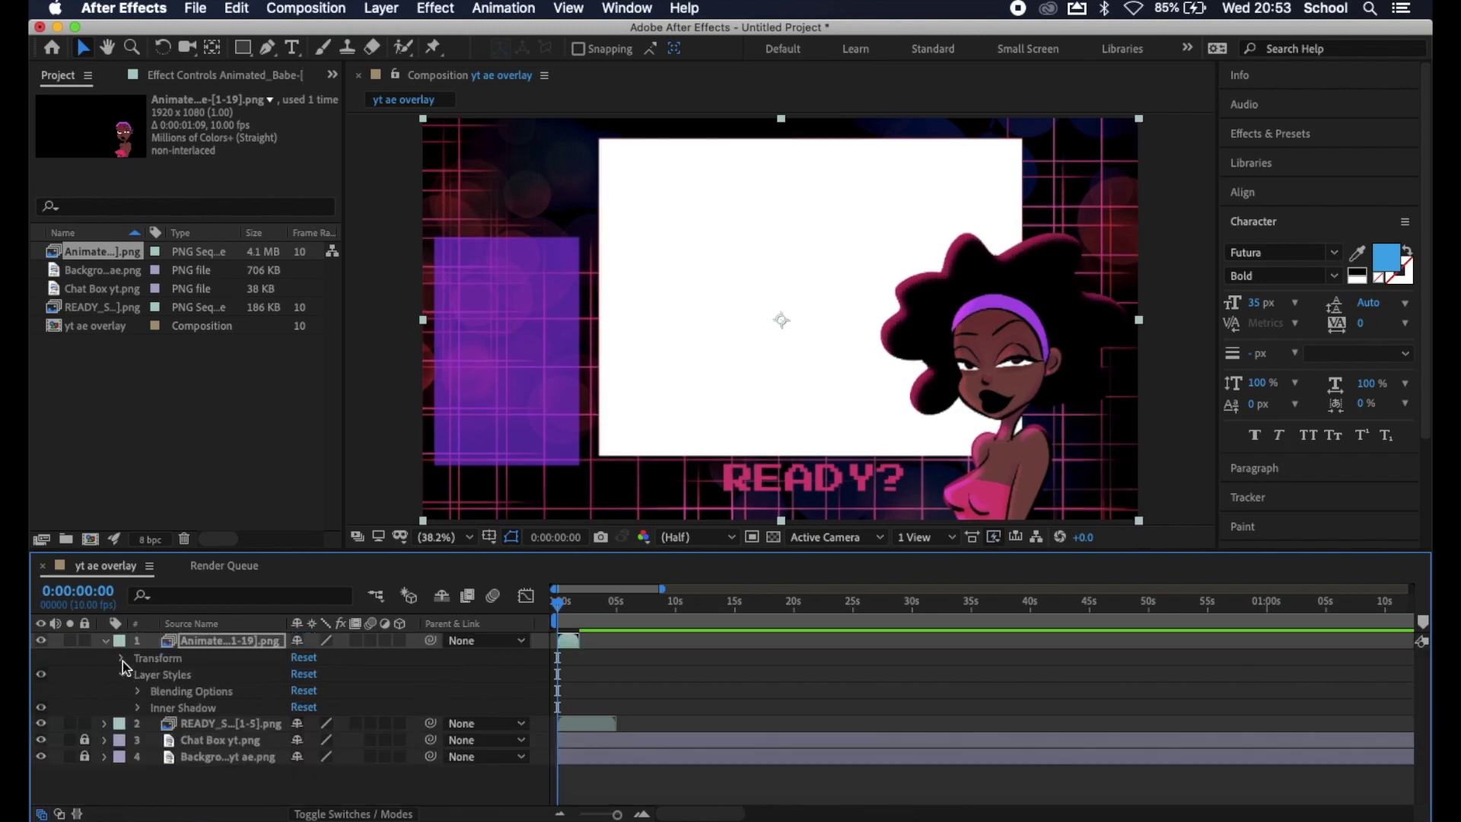
click(122, 659)
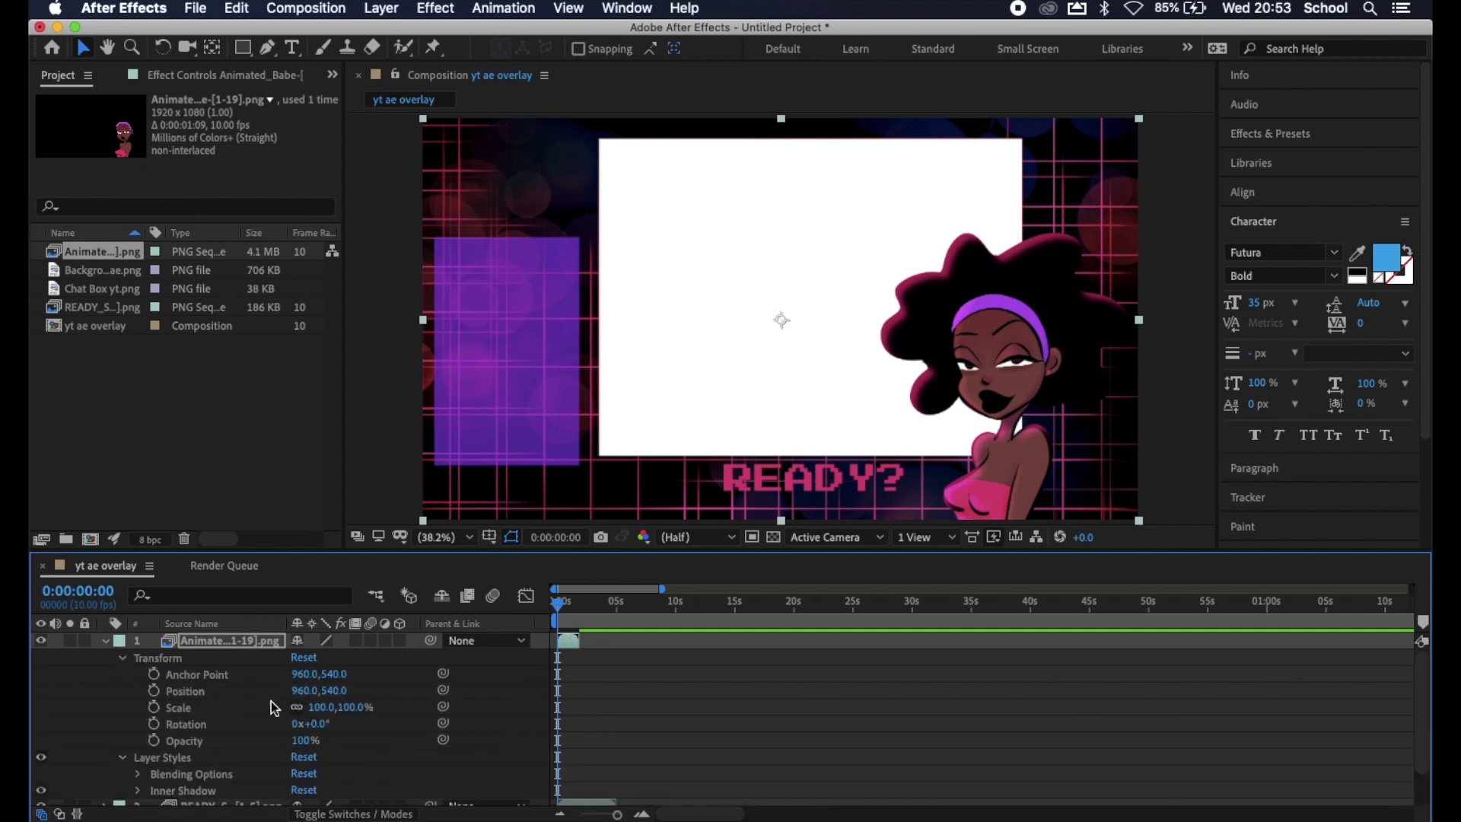
click(322, 708)
text(77)
key(Return)
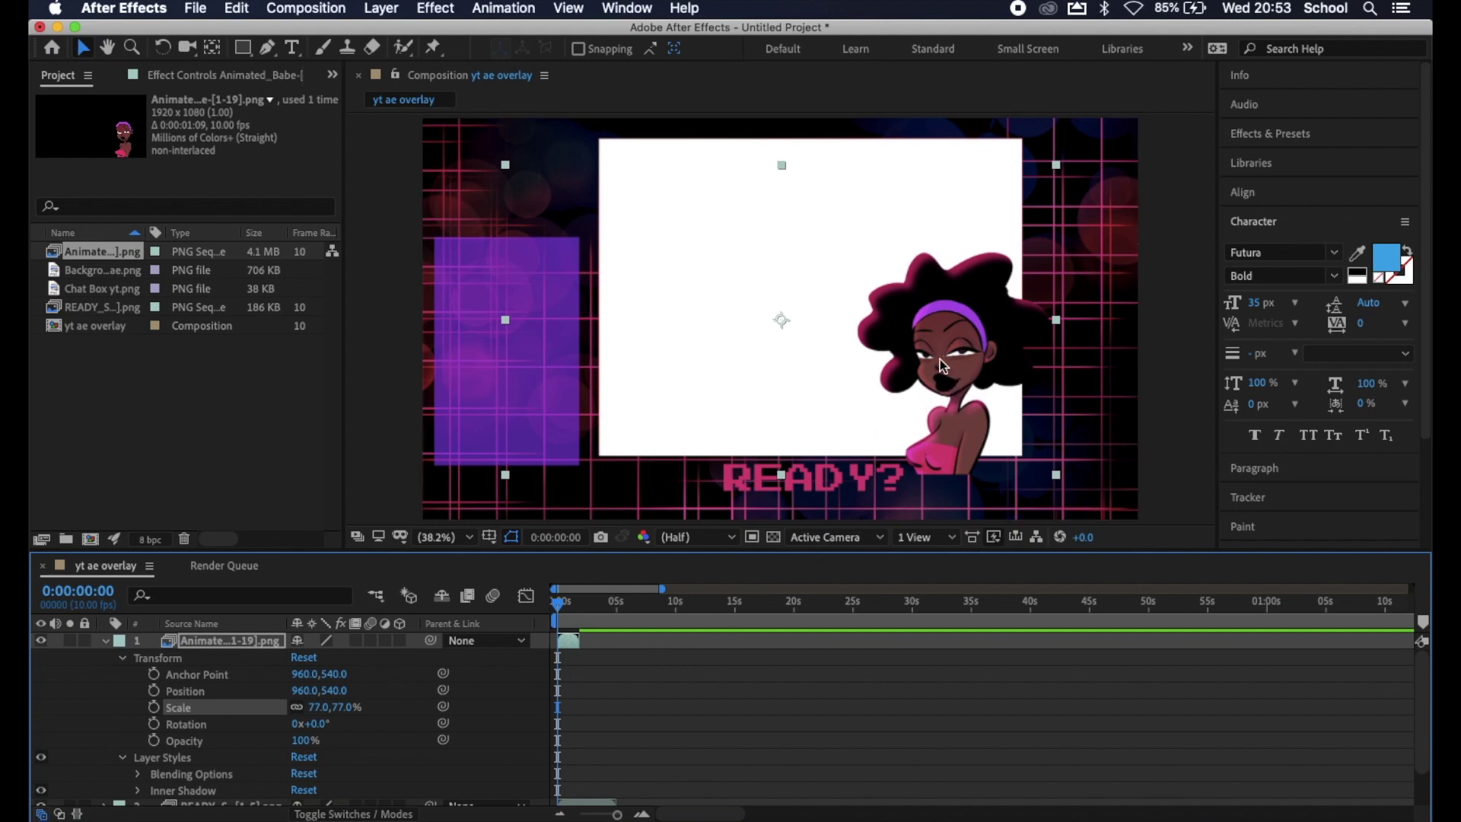
Step: Move the character to position 1213.7, 665.5 and collapse her layer properties
drag(930, 339, 1013, 391)
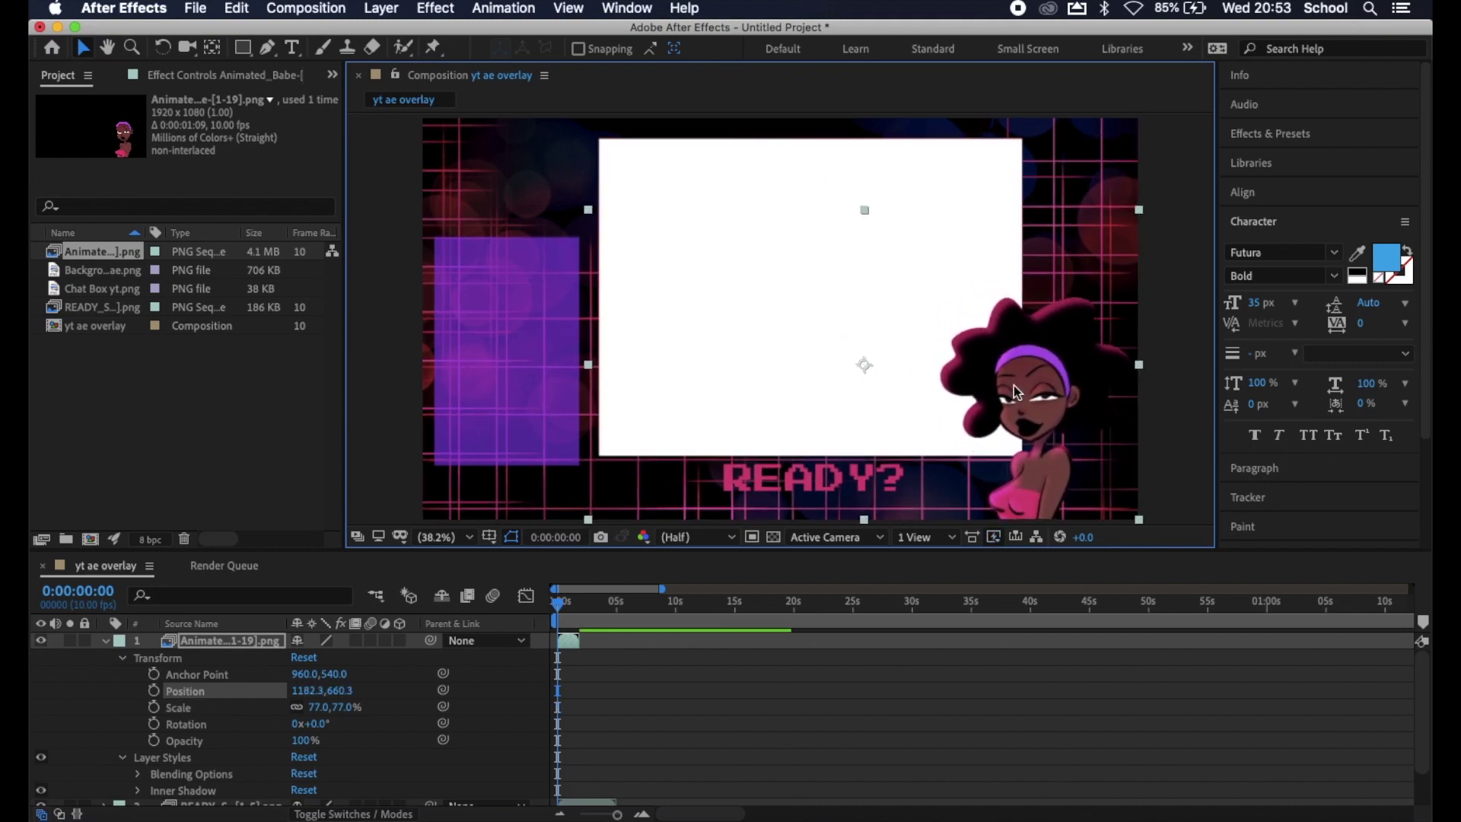
click(318, 692)
text(1213.7)
key(Return)
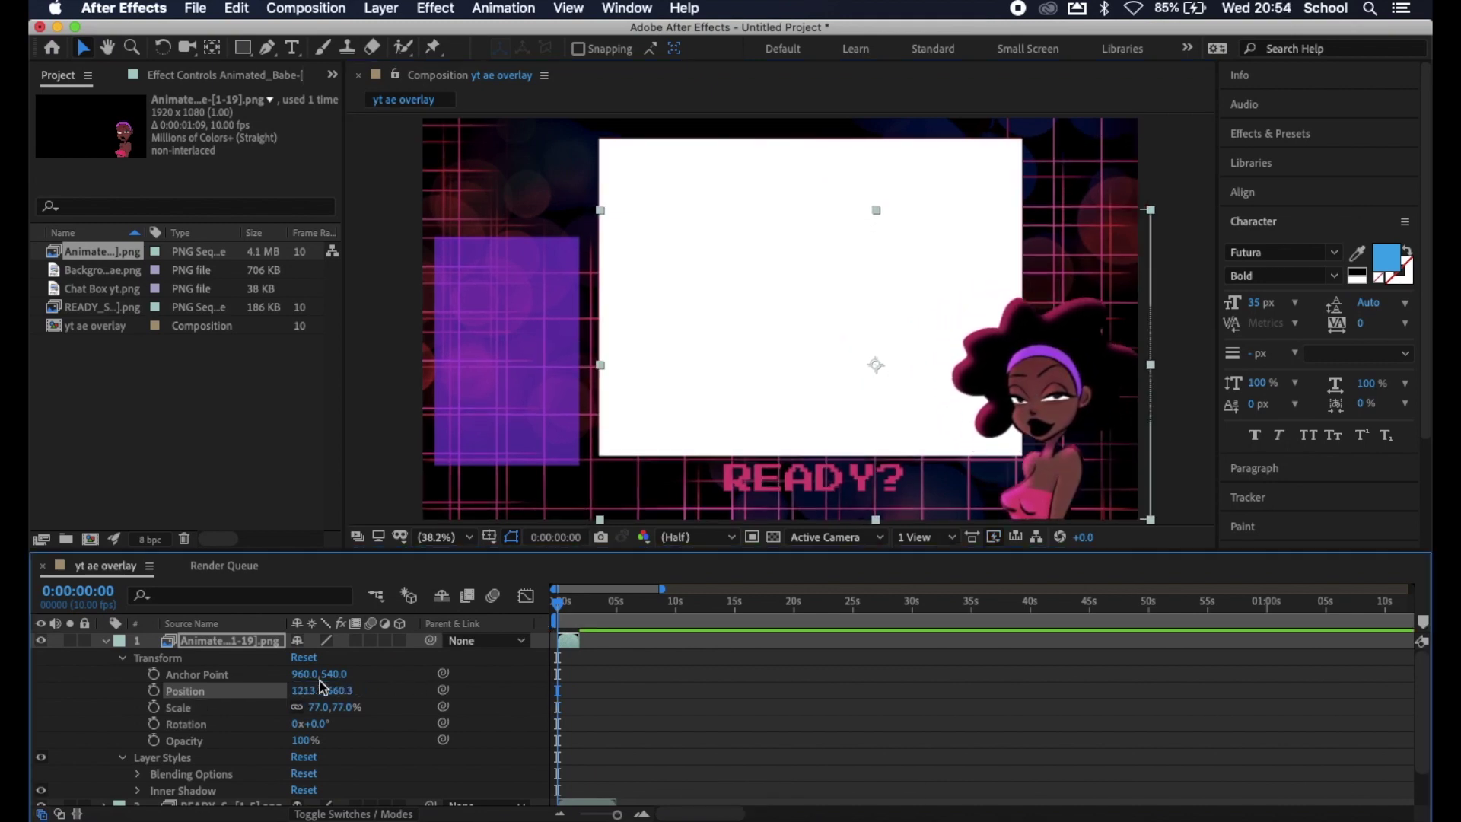
click(573, 718)
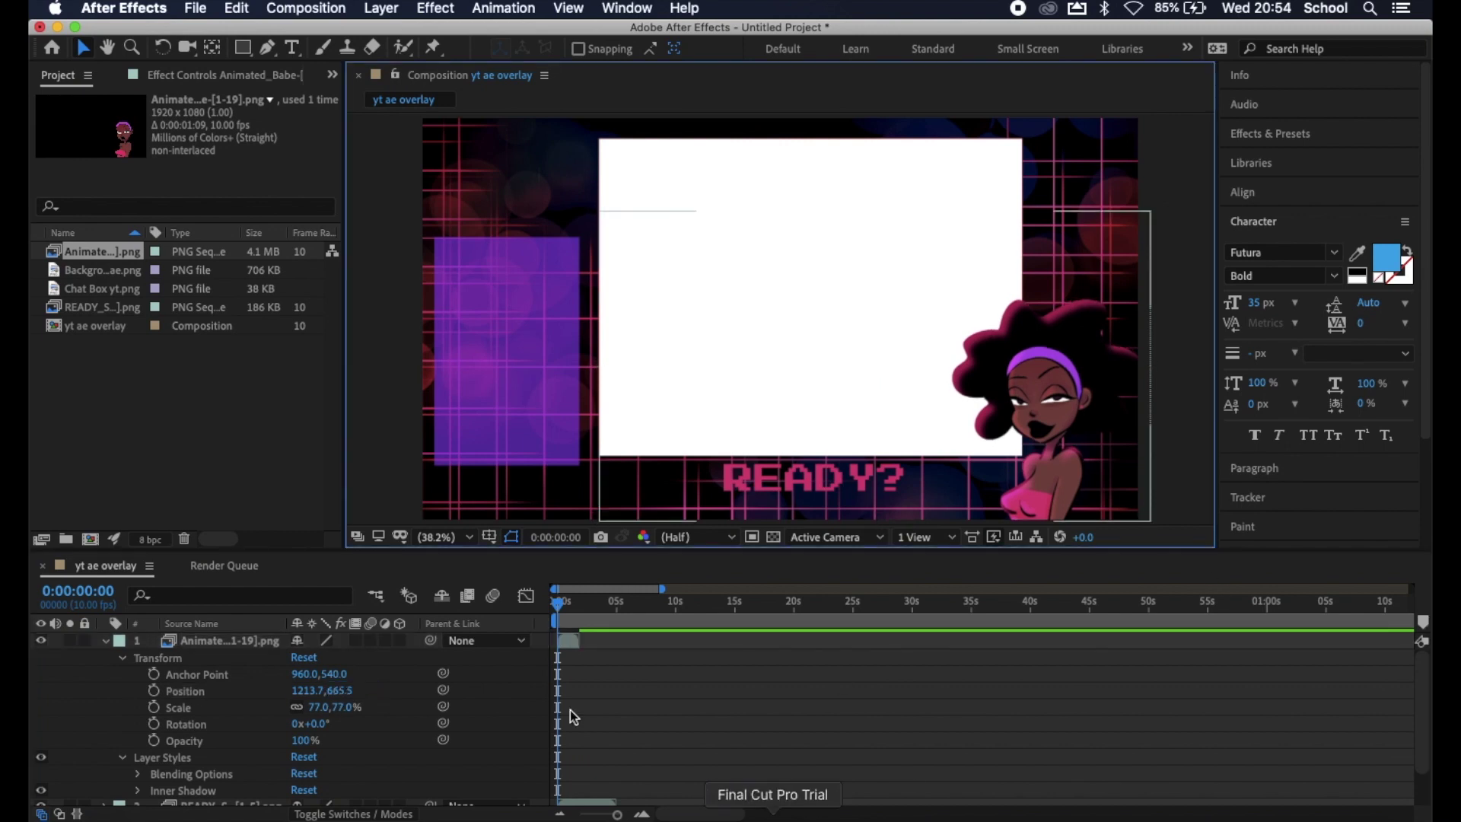
click(123, 657)
click(106, 641)
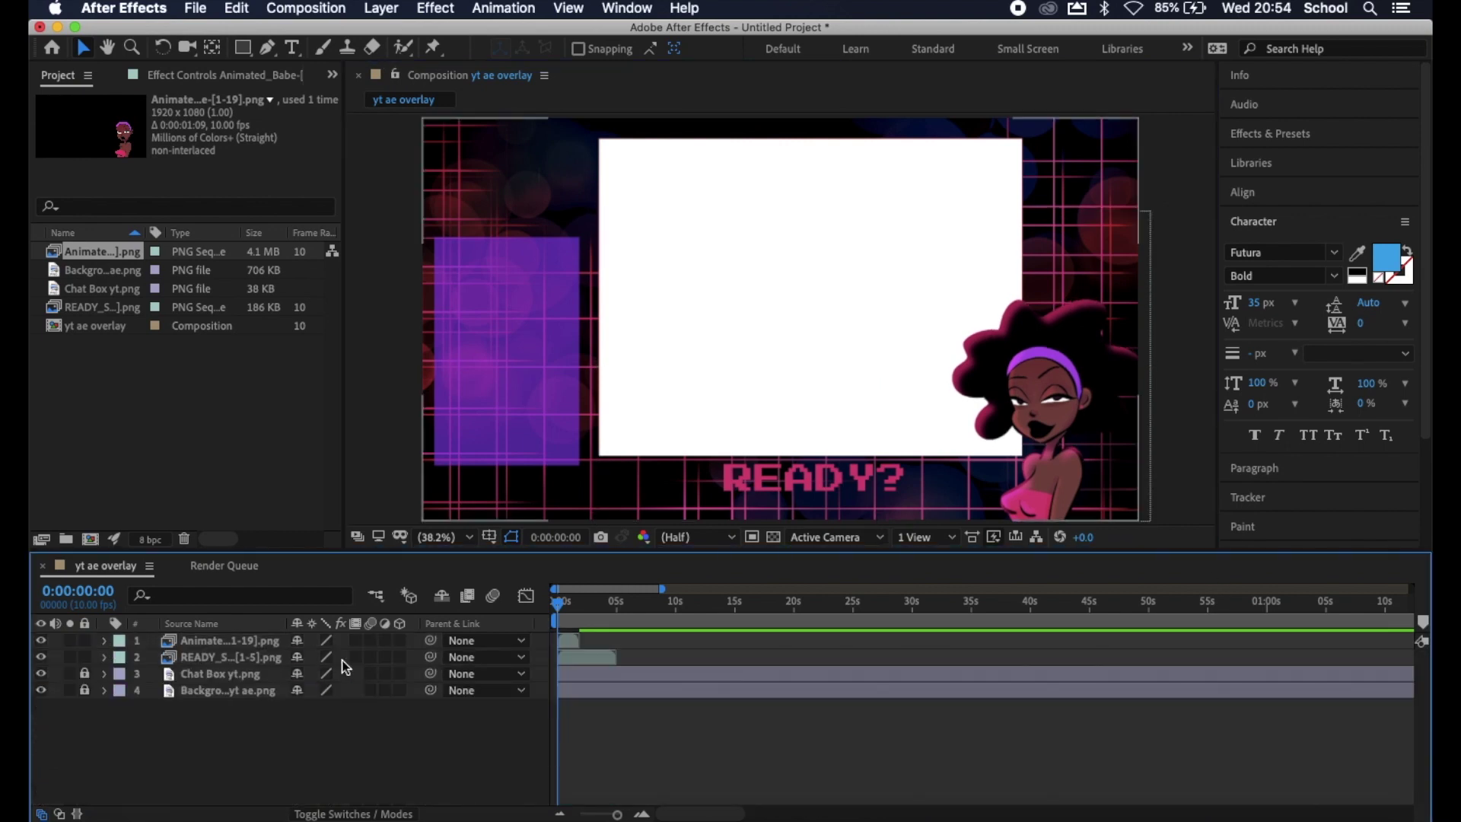
Step: Duplicate the character layer three times via Edit > Duplicate, making four copies
click(237, 644)
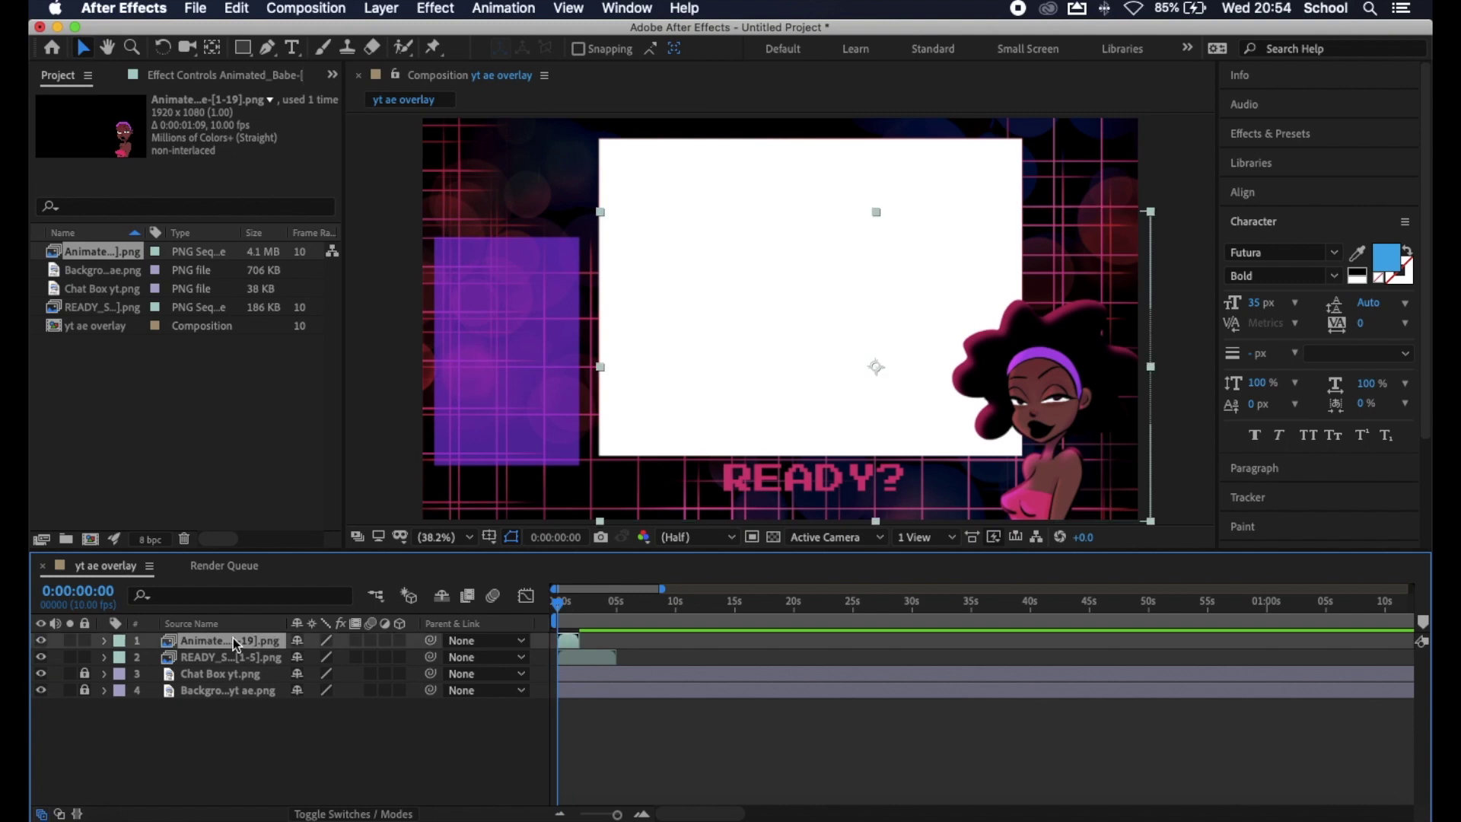
click(236, 8)
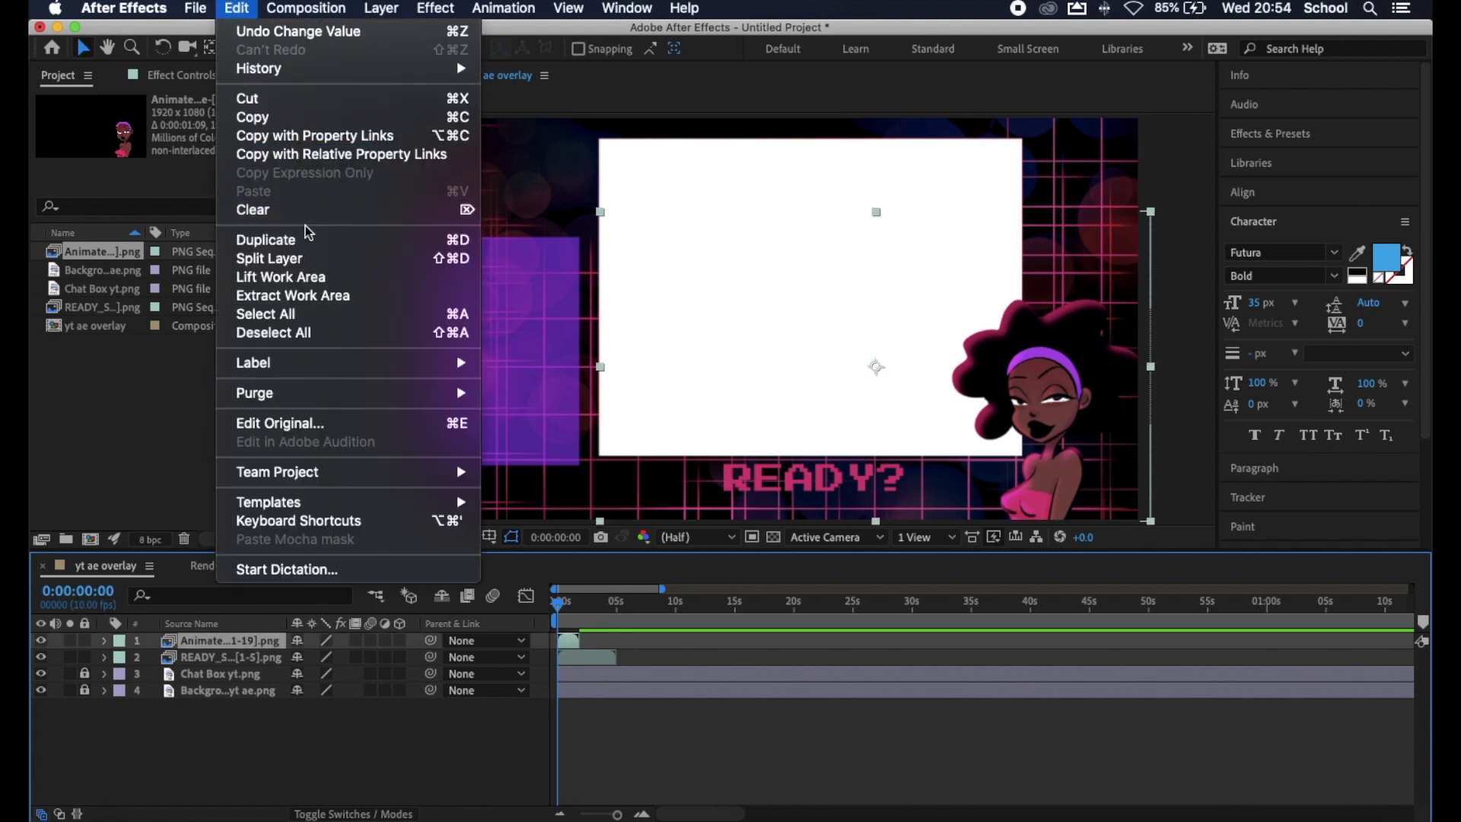
click(265, 239)
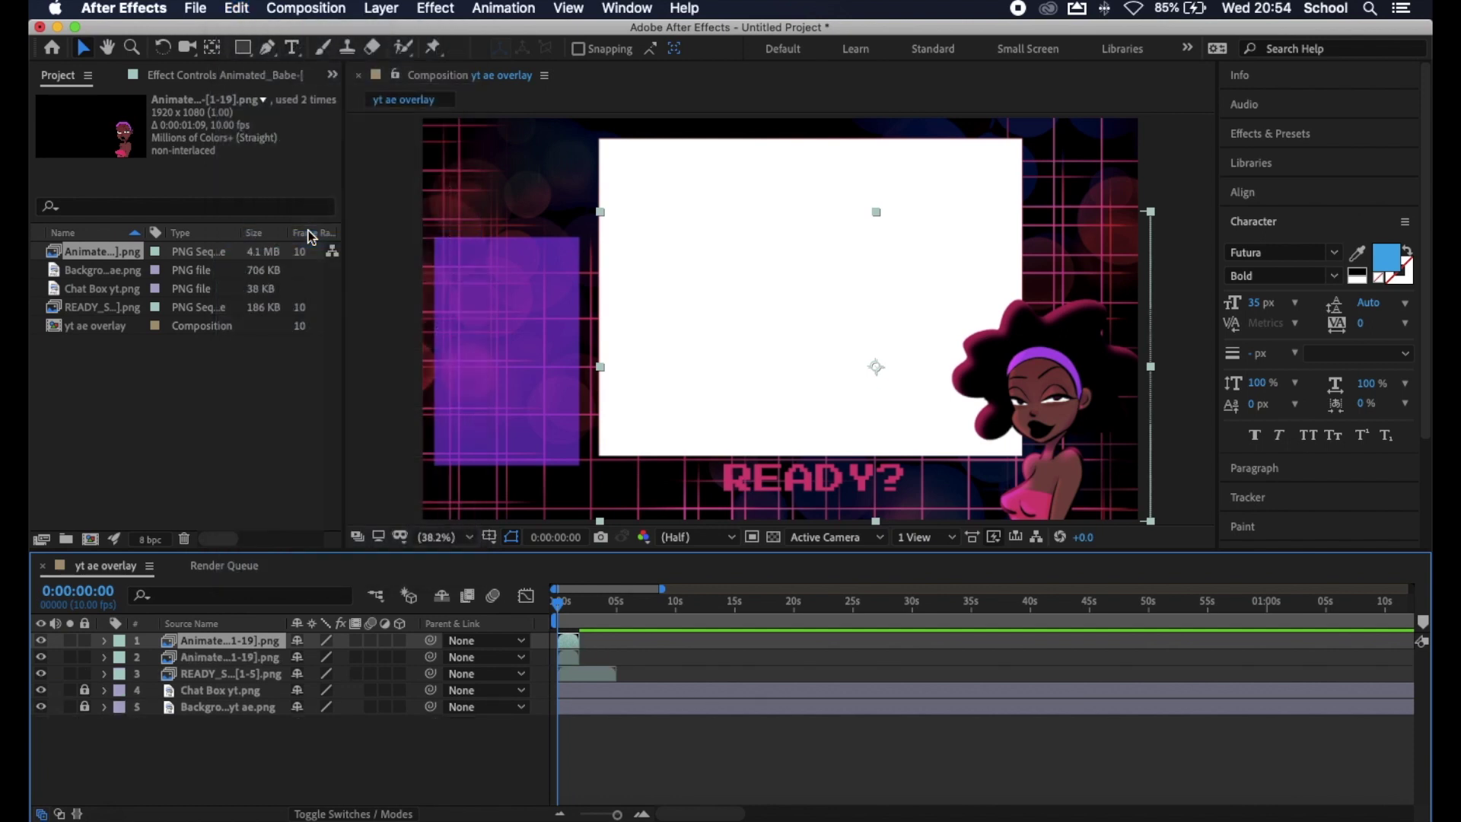
click(240, 9)
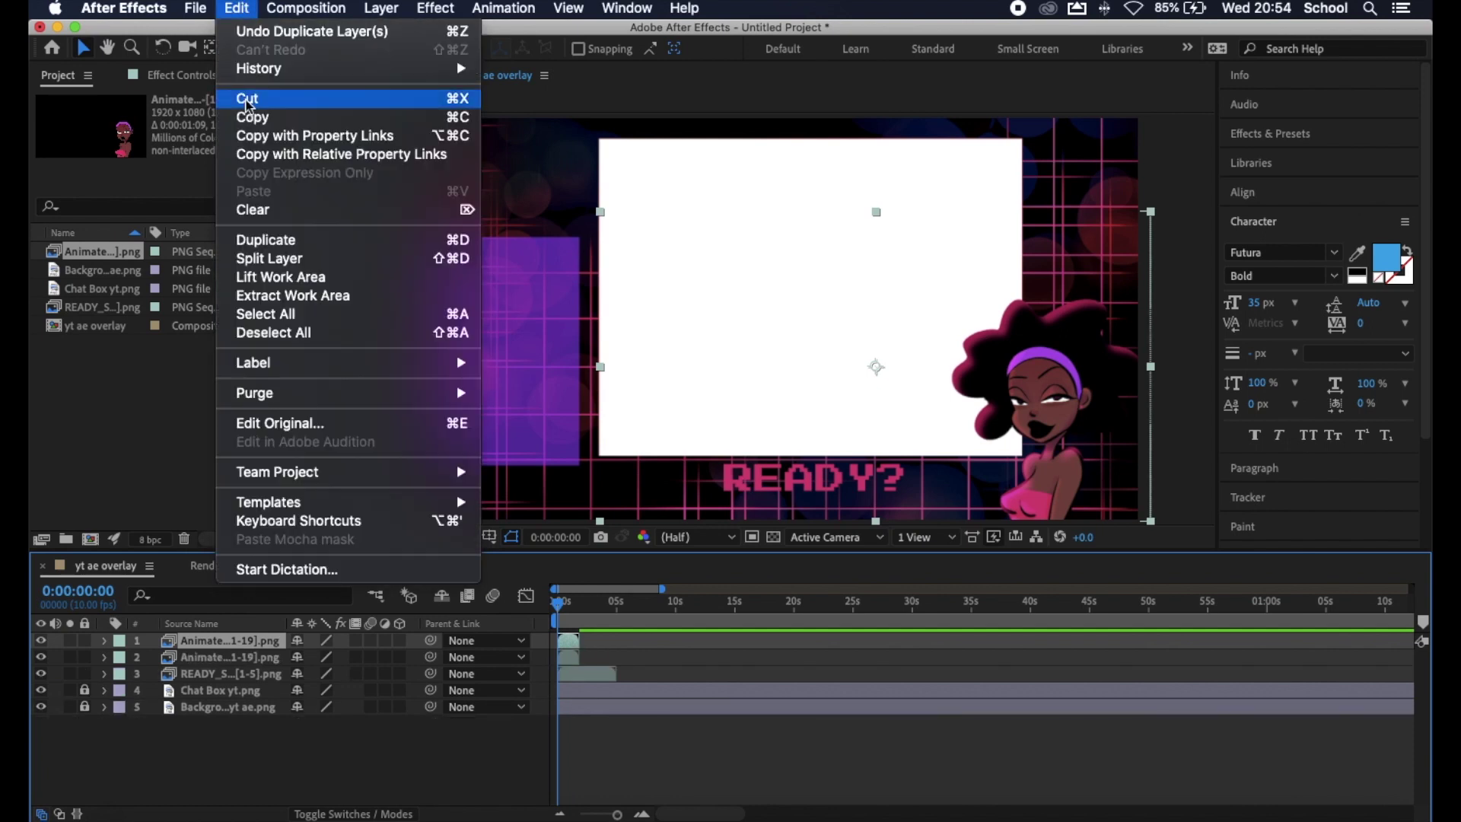
click(293, 239)
click(237, 8)
click(297, 240)
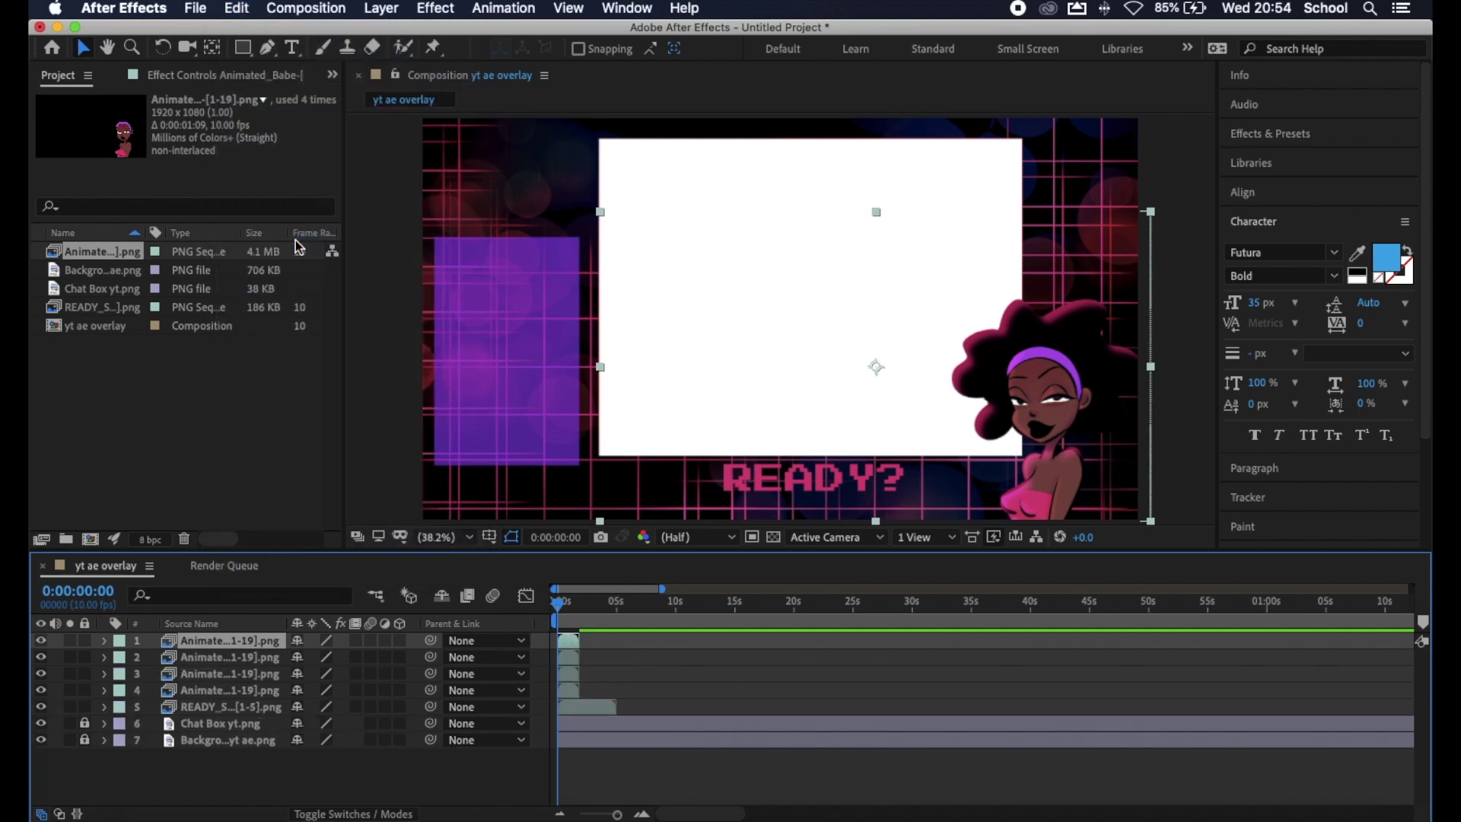
Step: Stagger the copies' layer bars one after another and preview from the start
right_click(572, 664)
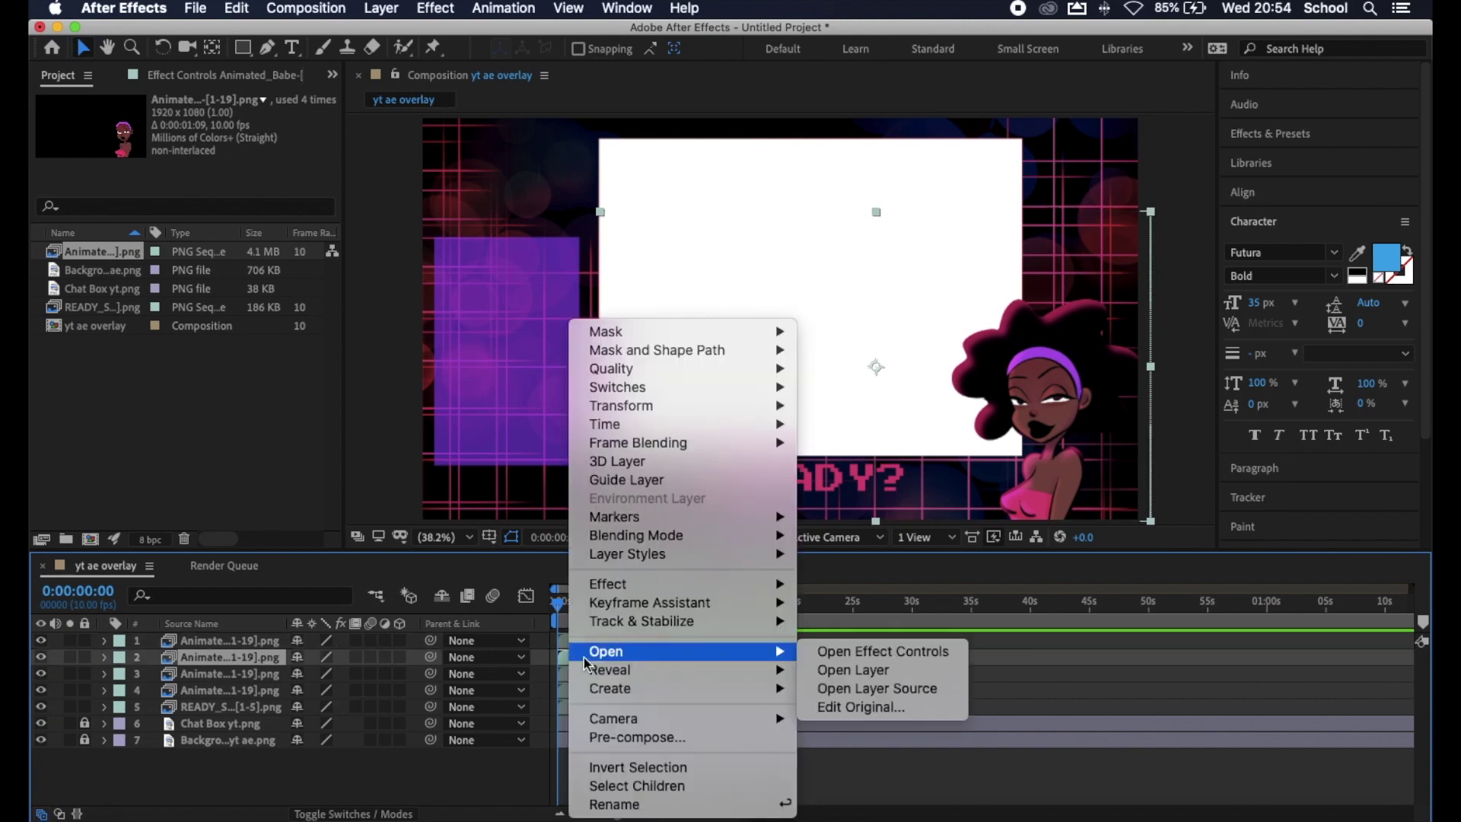
key(Escape)
drag(572, 663, 596, 667)
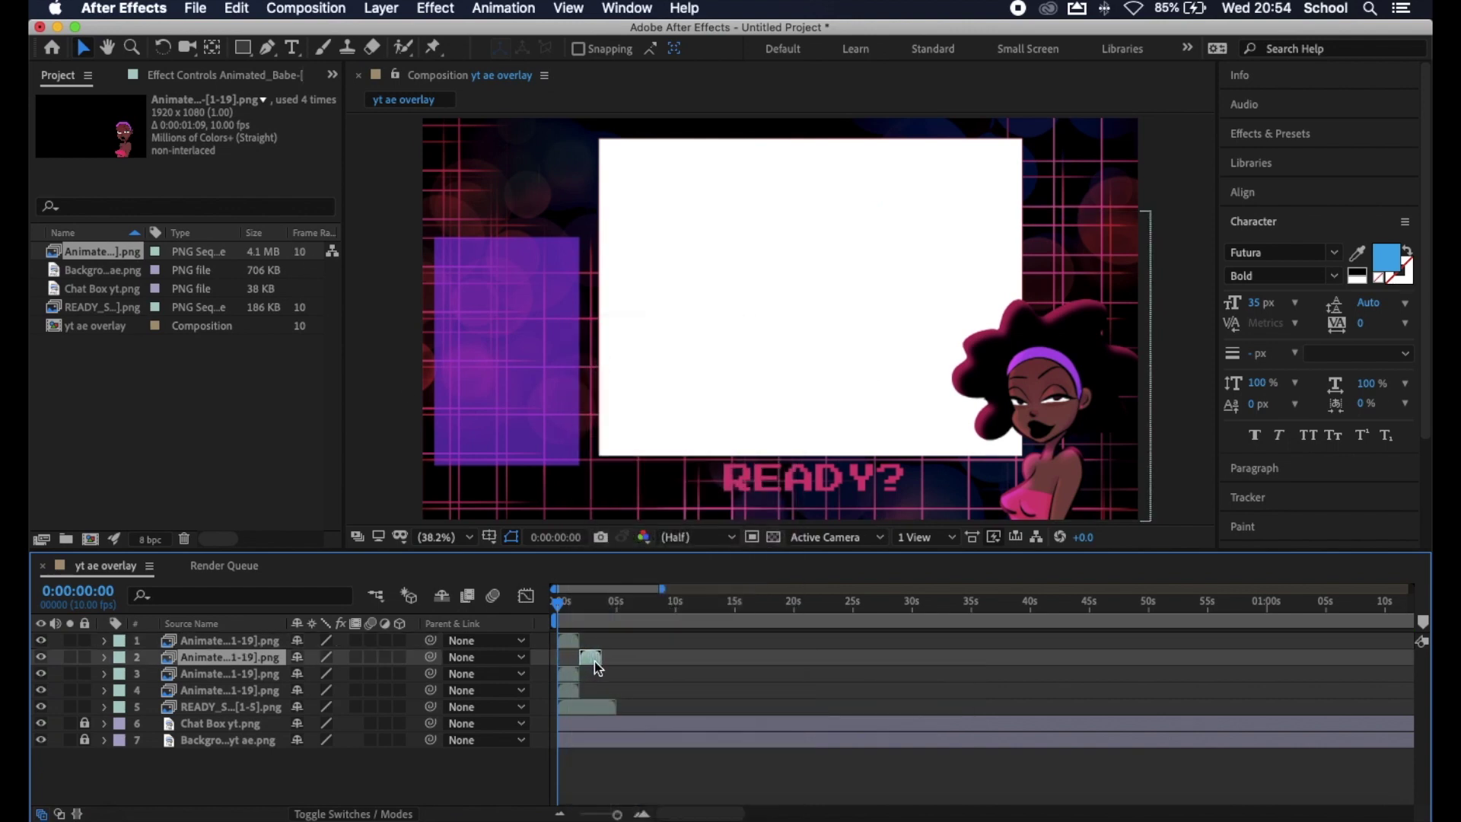
click(575, 676)
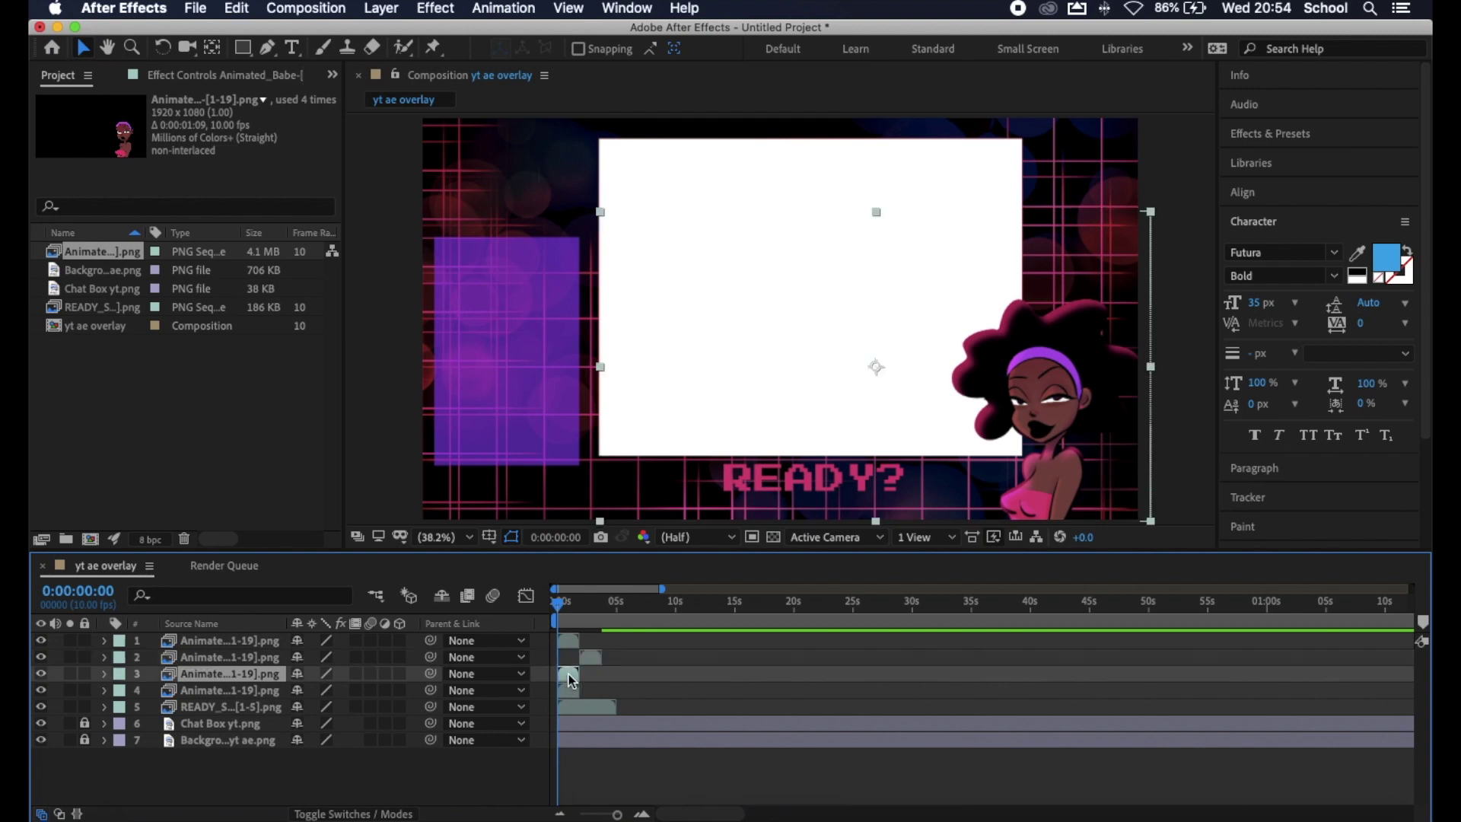
drag(576, 679, 636, 692)
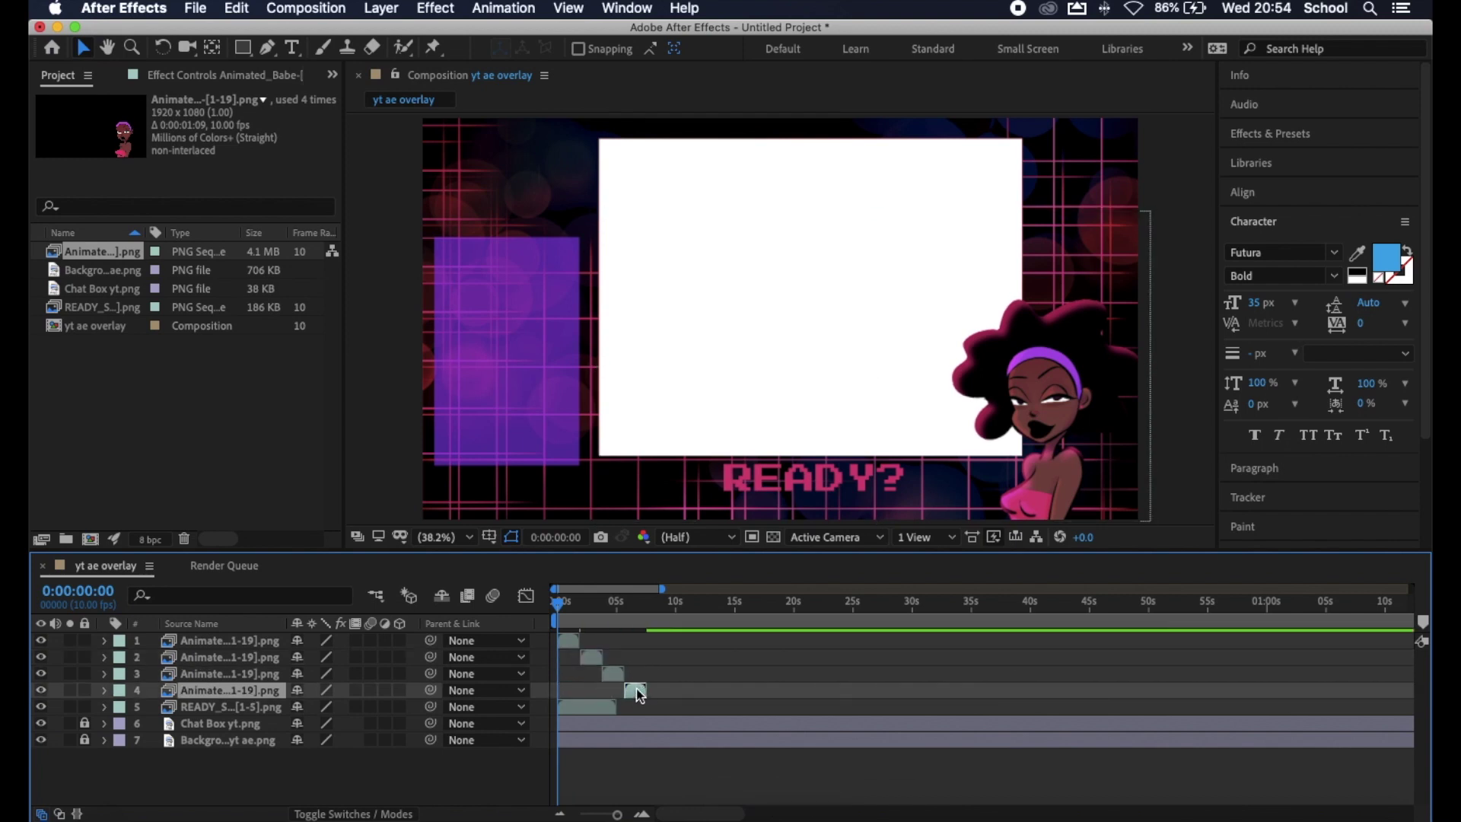
click(577, 622)
key(equal)
key(equal)
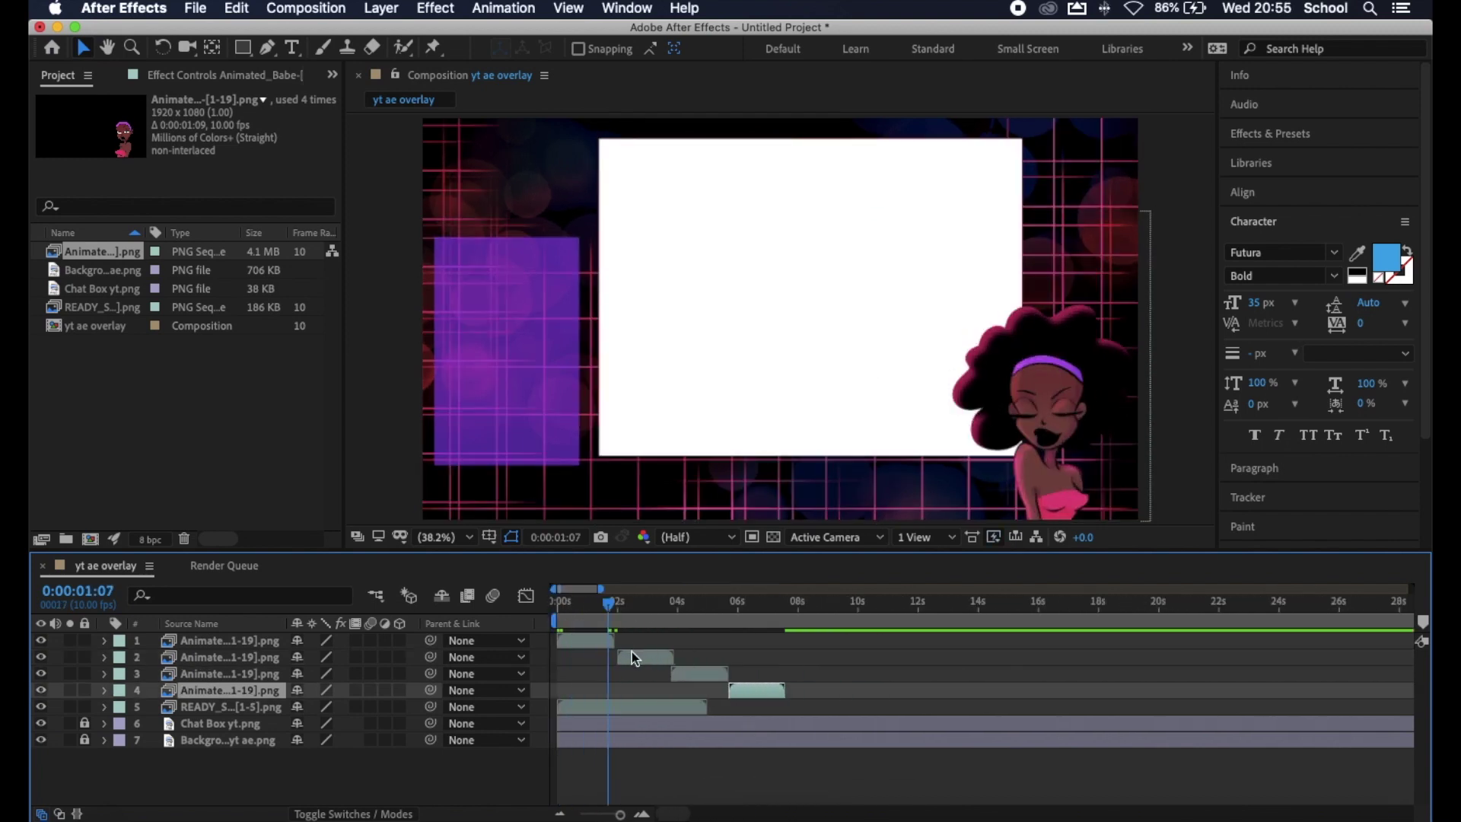
click(635, 659)
key(Home)
key(space)
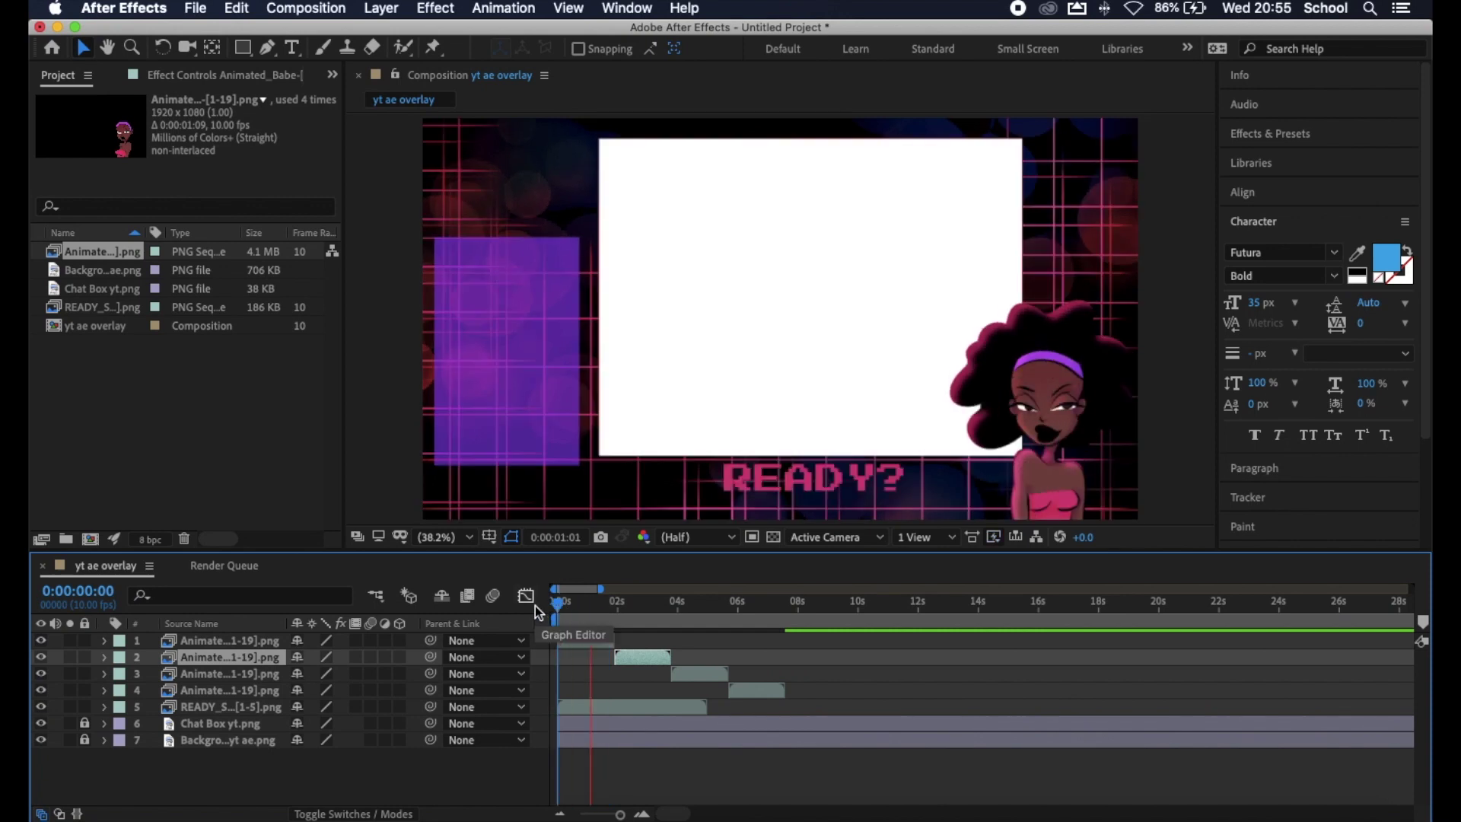
key(space)
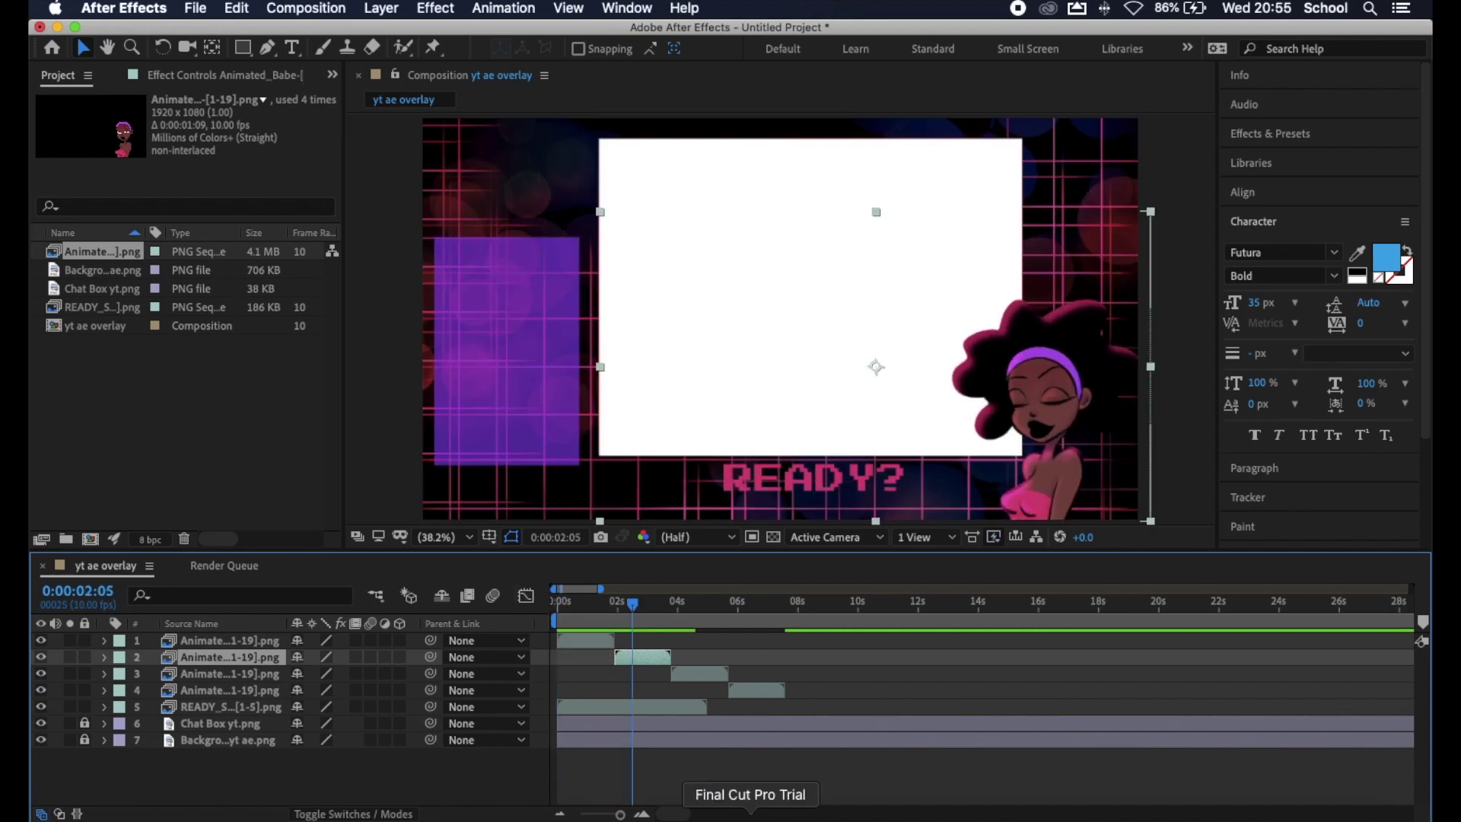
Step: Apply Time-Reverse Layer to the second character copy
right_click(639, 655)
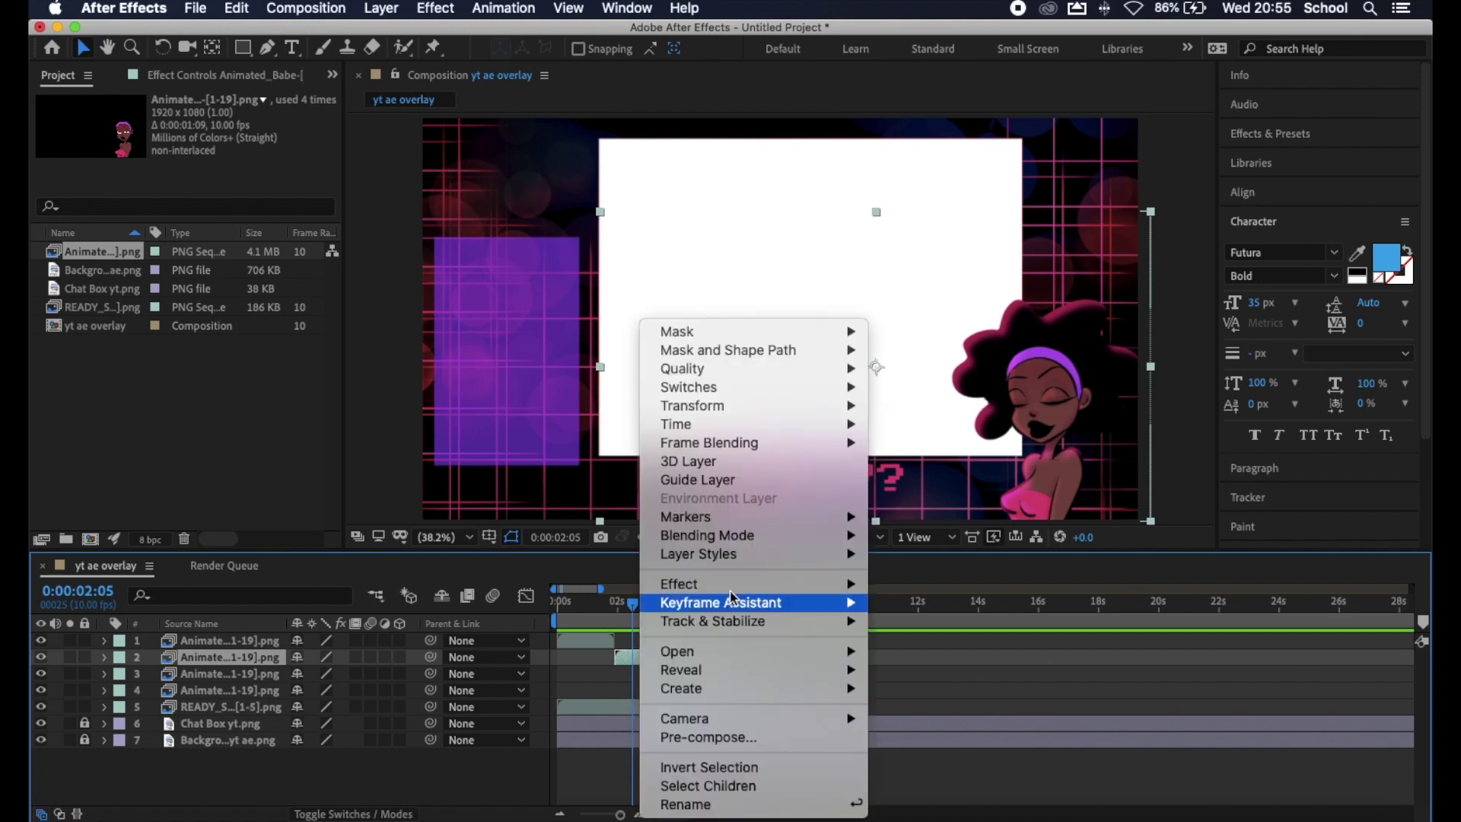
mouse_move(738, 427)
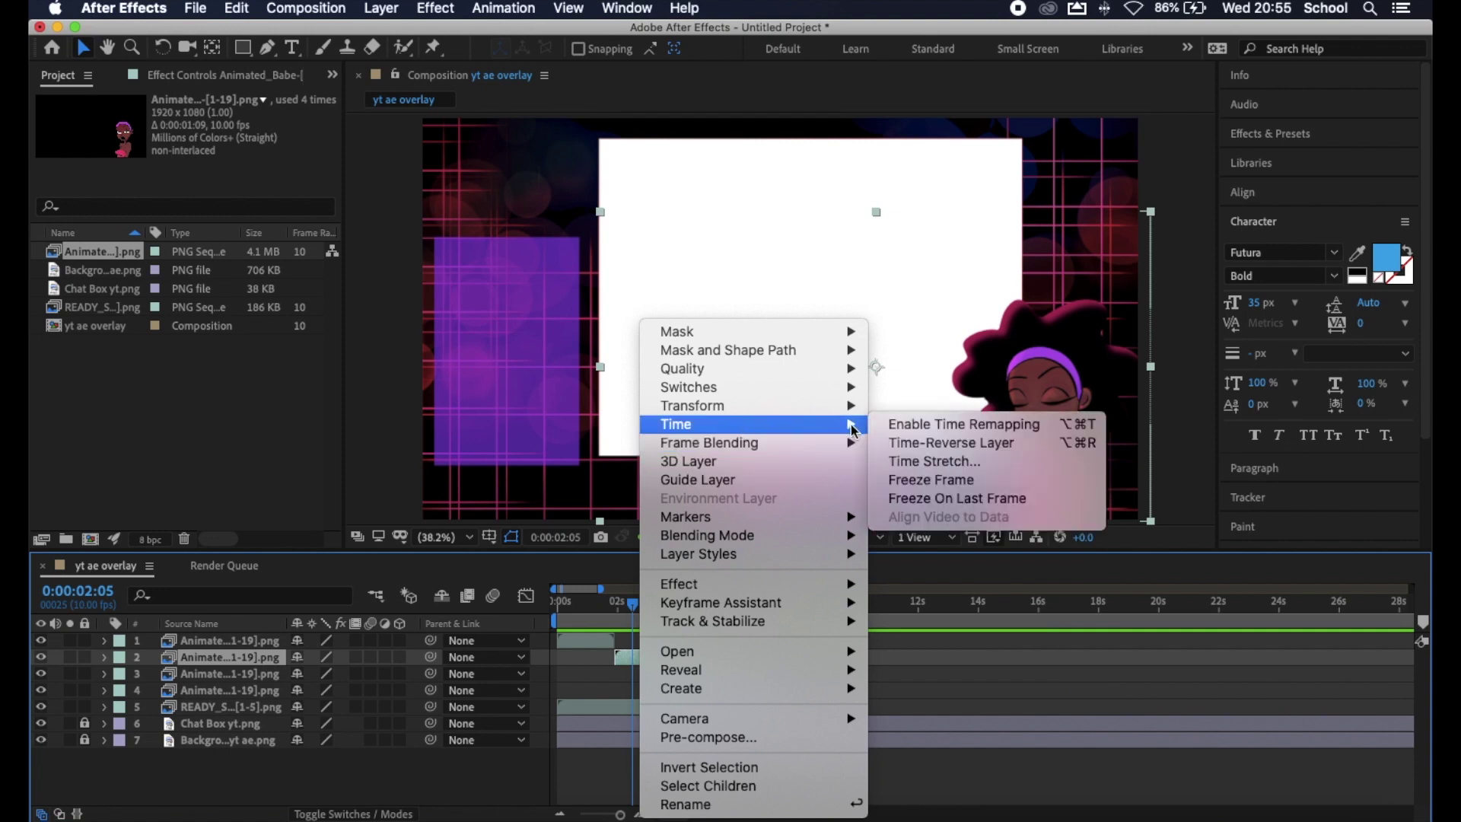
click(918, 443)
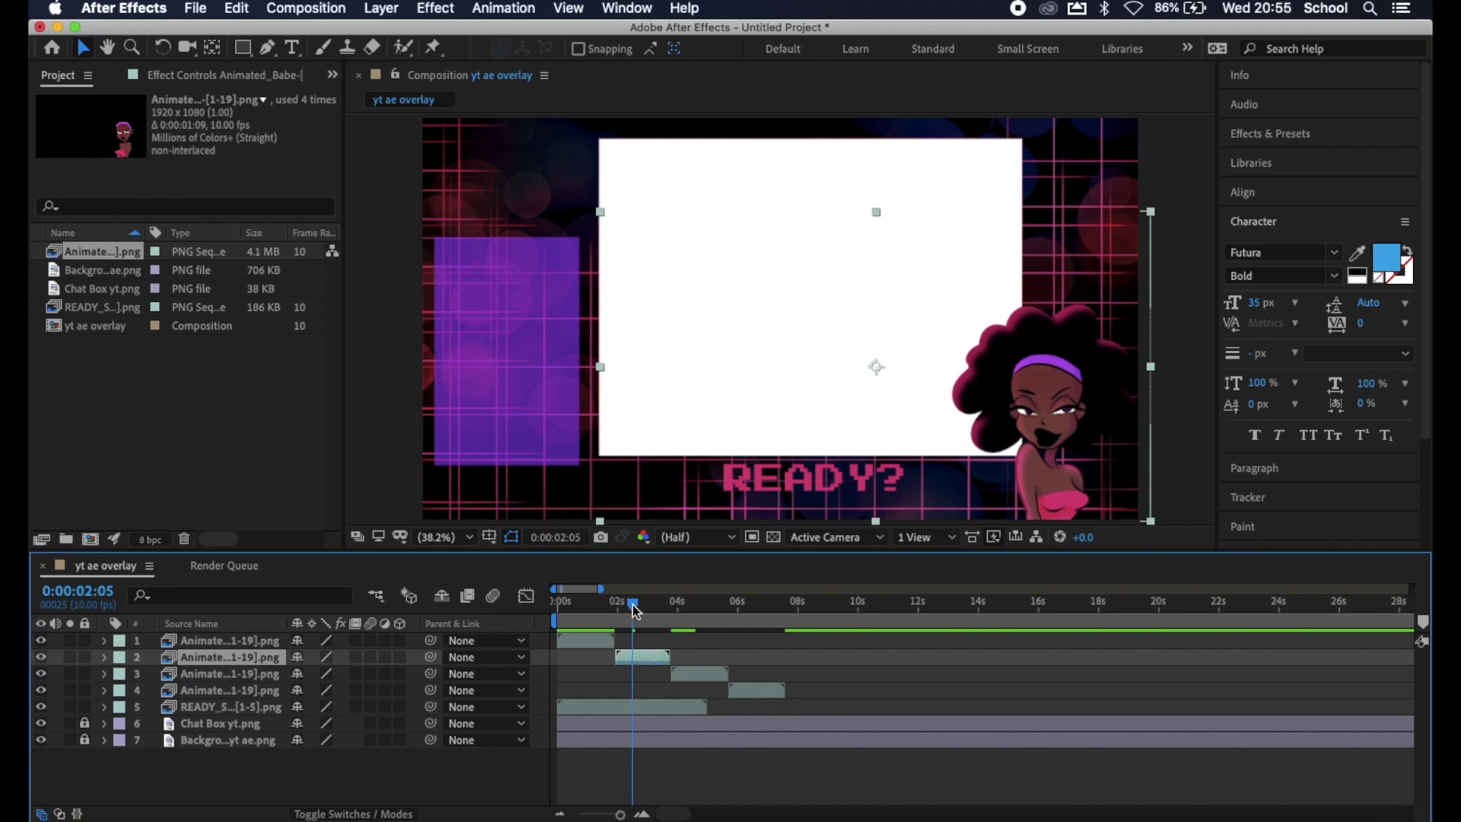
Step: Scrub and preview the composition from the start to check the character animation
drag(636, 611, 616, 607)
key(space)
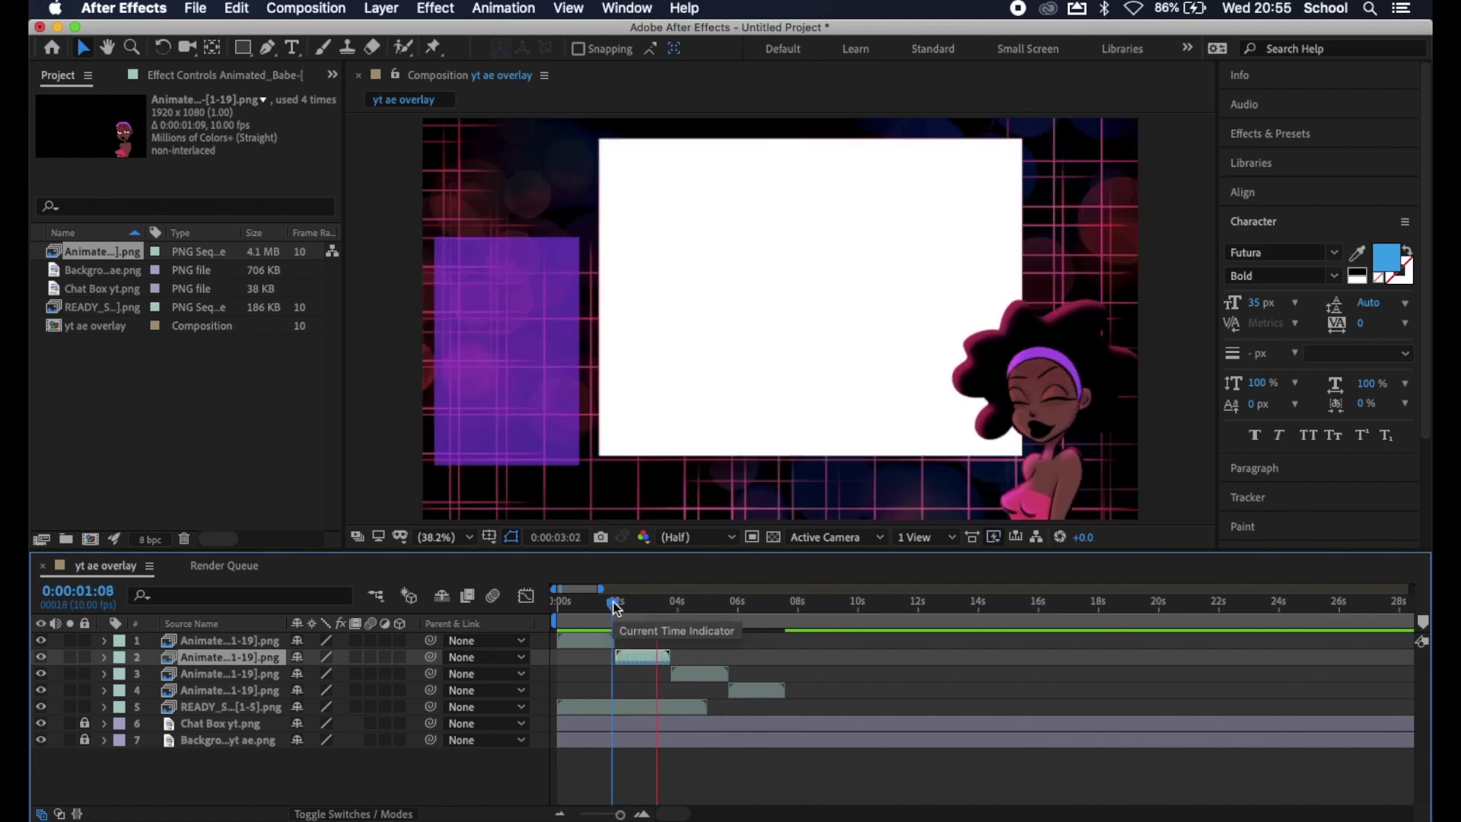
key(space)
drag(666, 609, 545, 605)
key(space)
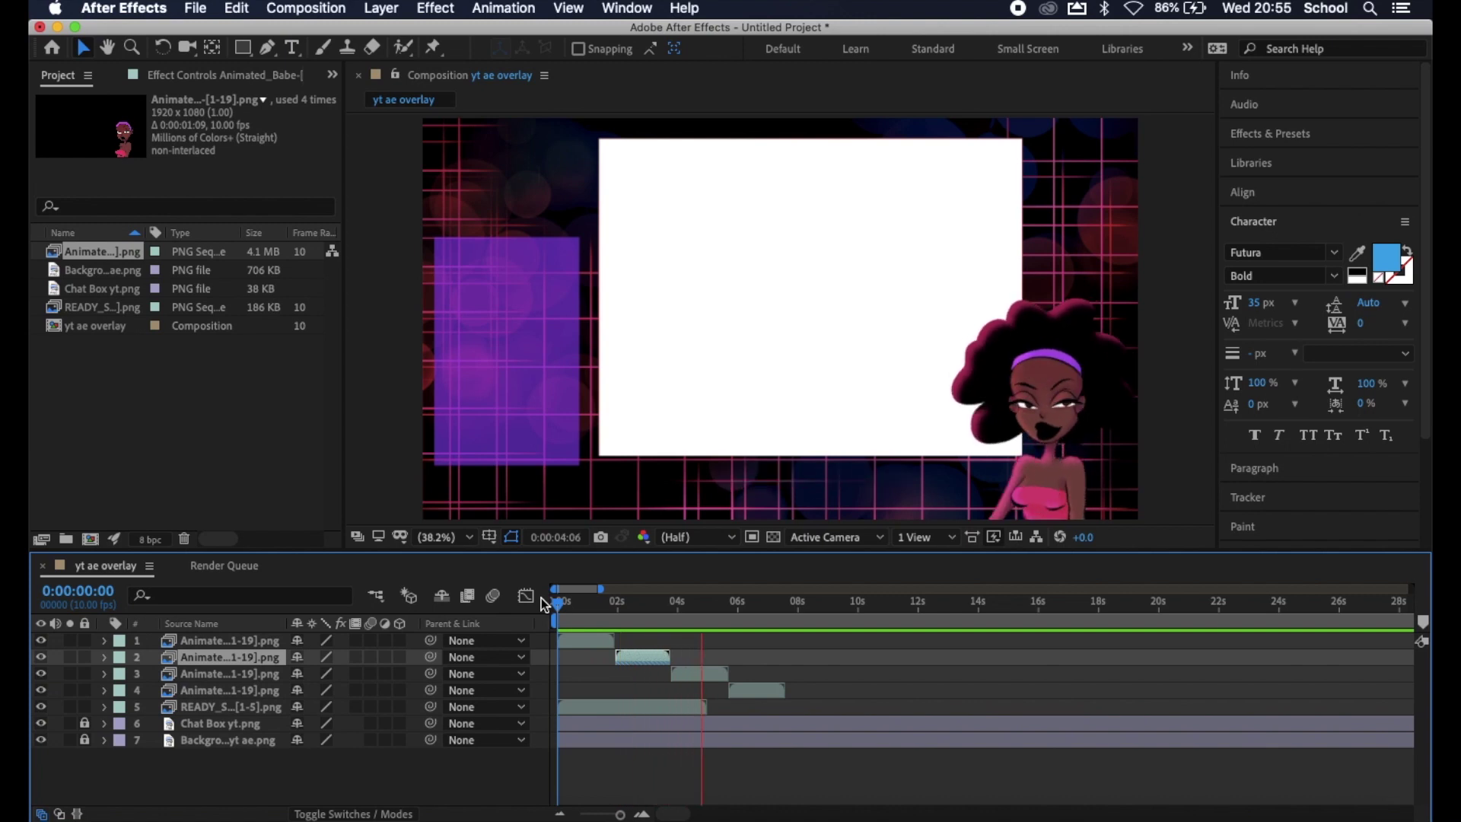
key(space)
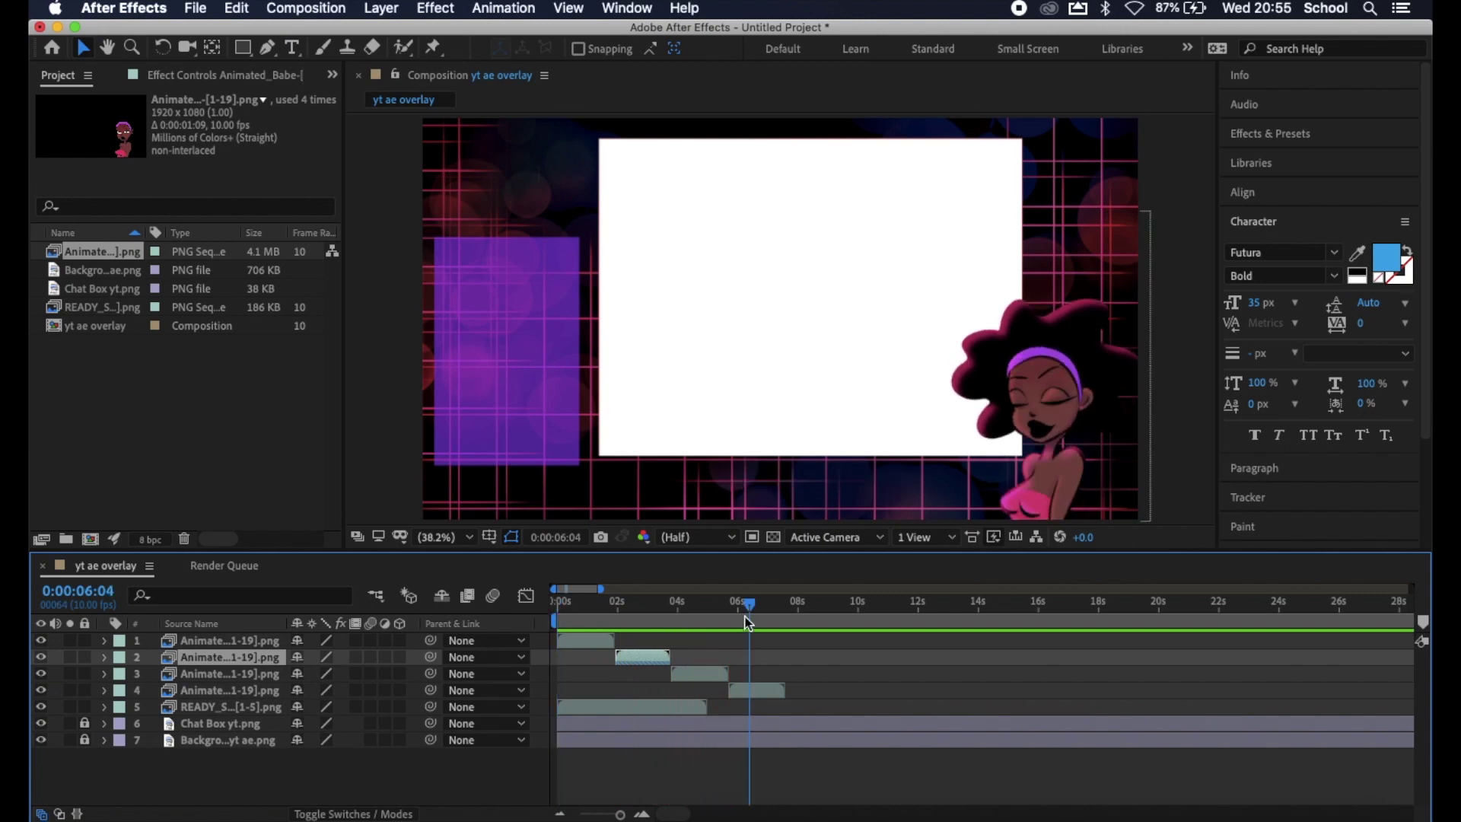
drag(745, 620, 714, 635)
Step: Apply Time-Reverse Layer to the fourth character clip and zoom the timeline out
right_click(769, 694)
mouse_move(892, 426)
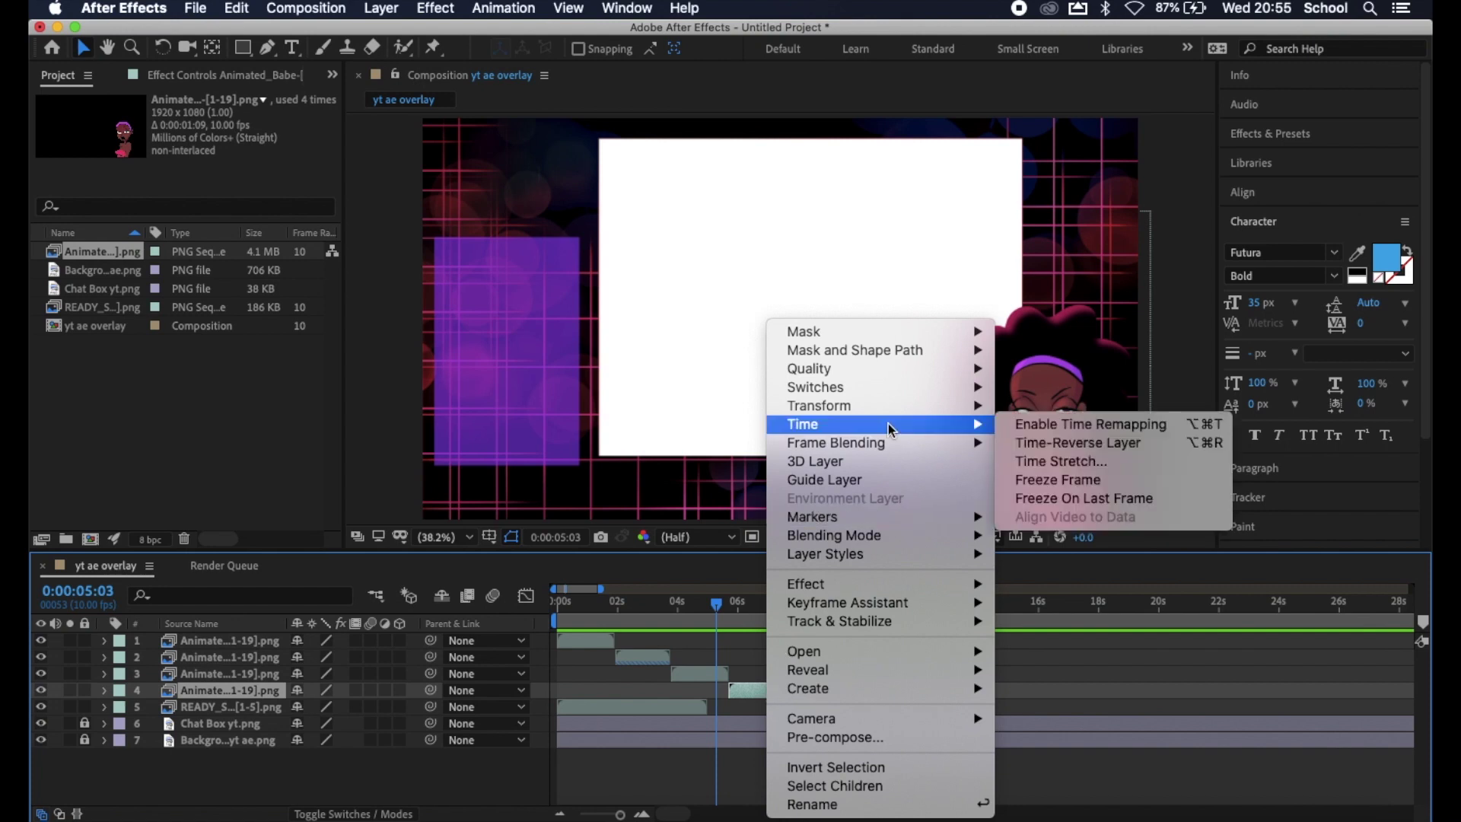
click(1058, 444)
key(minus)
mouse_move(618, 814)
mouse_down()
mouse_move(601, 816)
mouse_move(622, 815)
mouse_up()
Step: Drag the work-area end to about 8 seconds and return the playhead to 0
key(space)
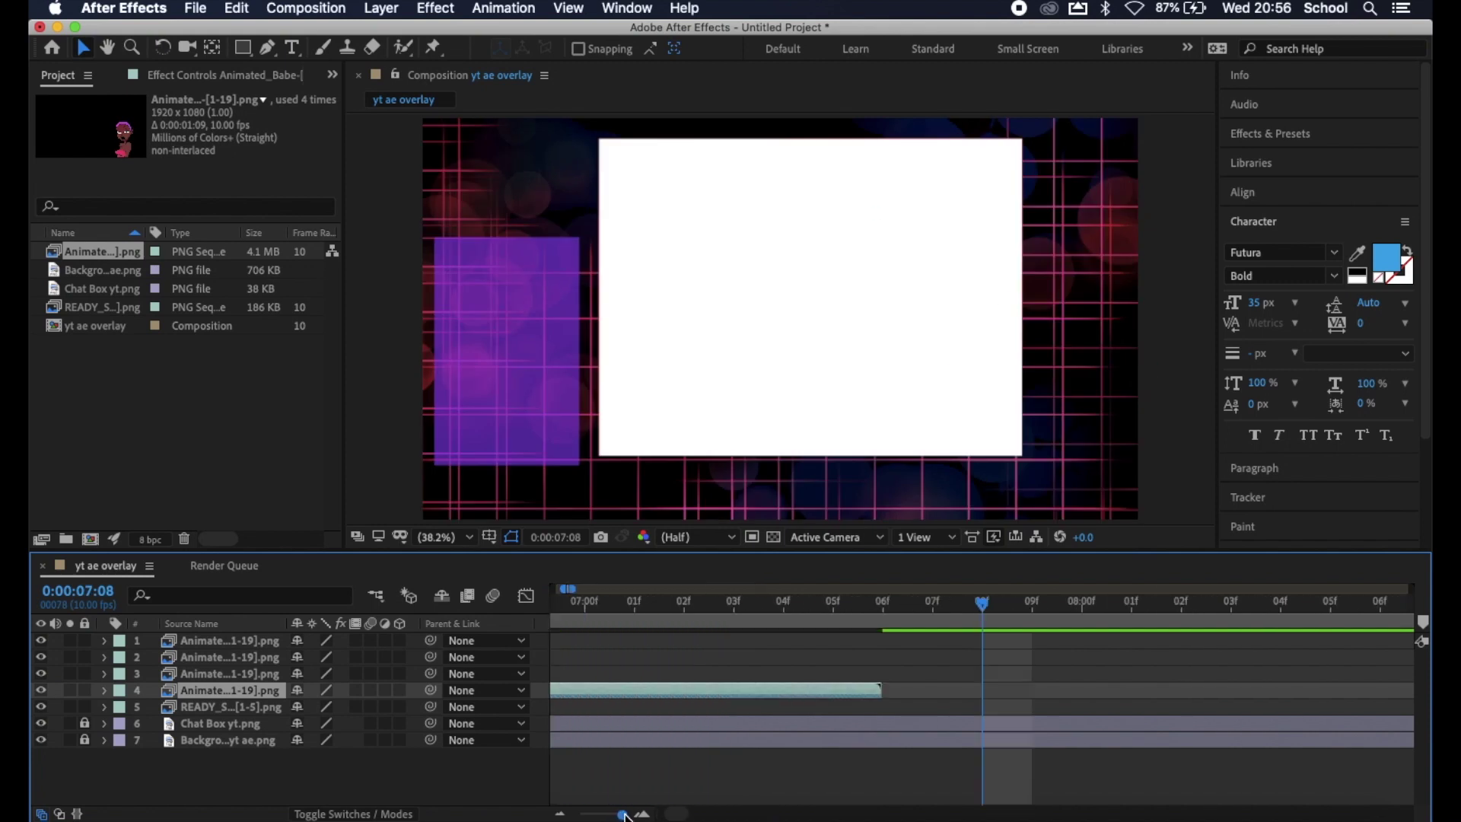
drag(604, 590, 669, 590)
scroll(812, 649, right, 10)
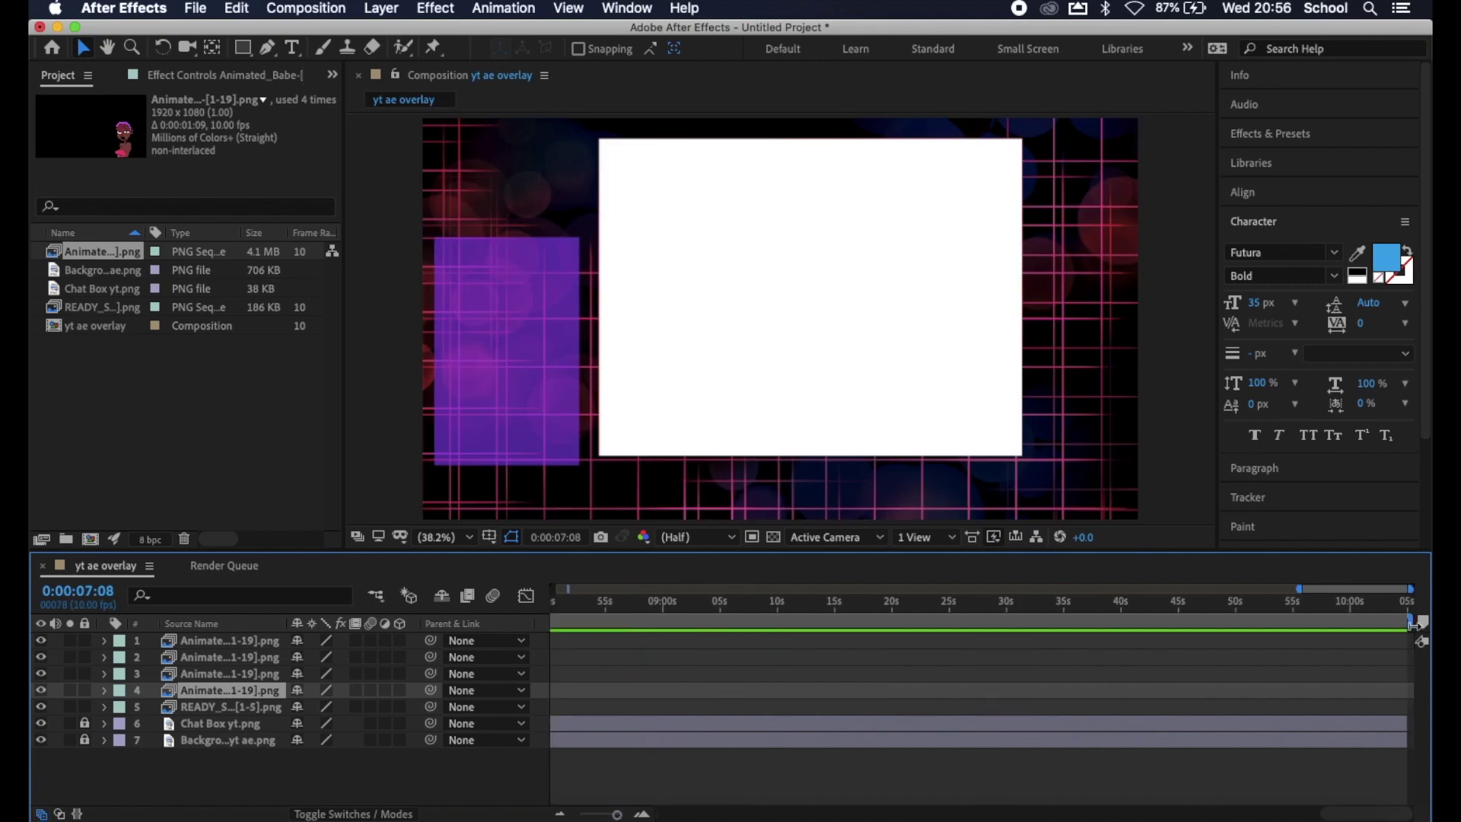
drag(618, 815, 618, 815)
click(852, 602)
drag(782, 620, 671, 624)
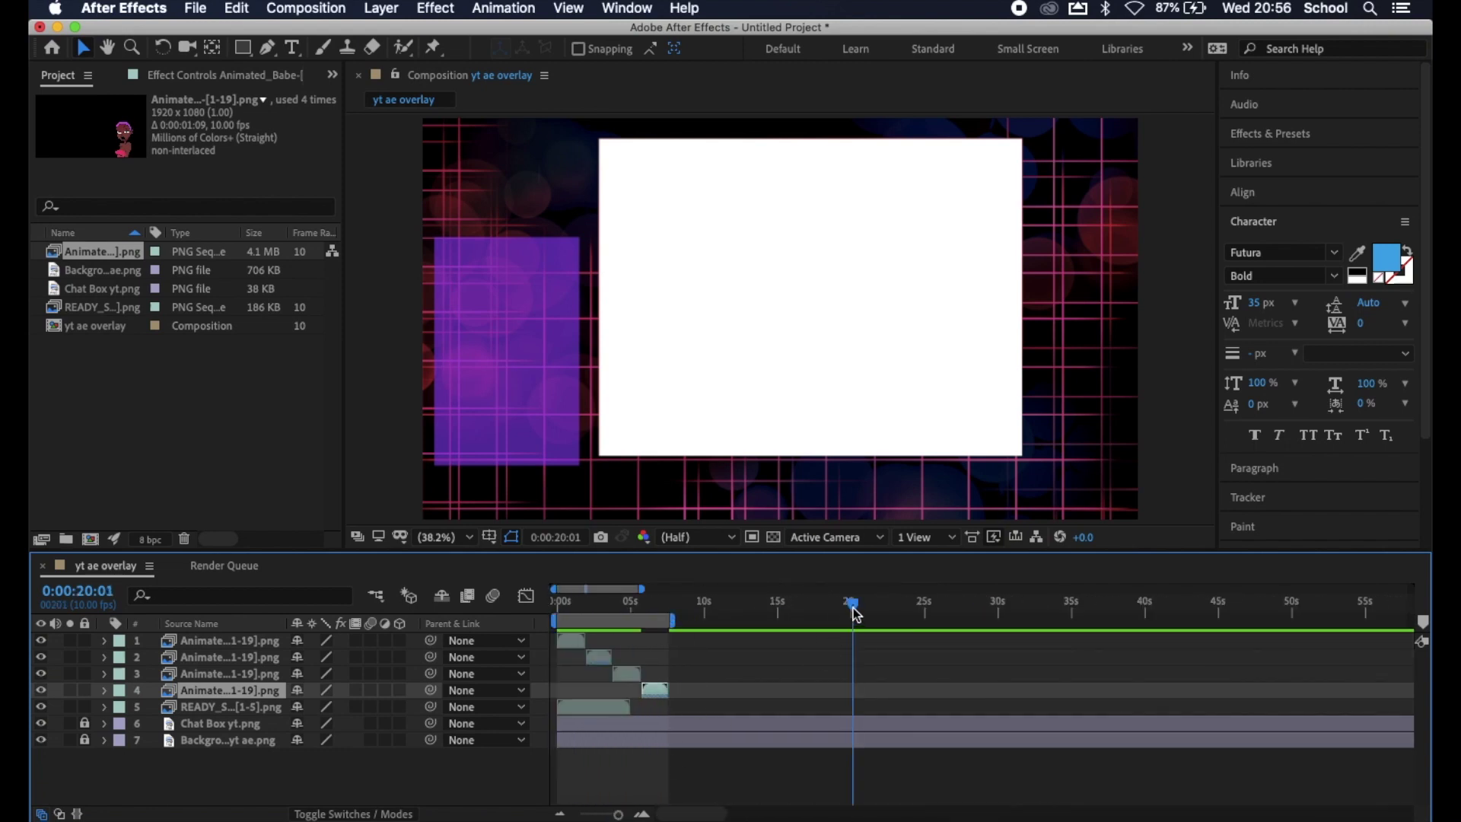
drag(852, 603, 556, 603)
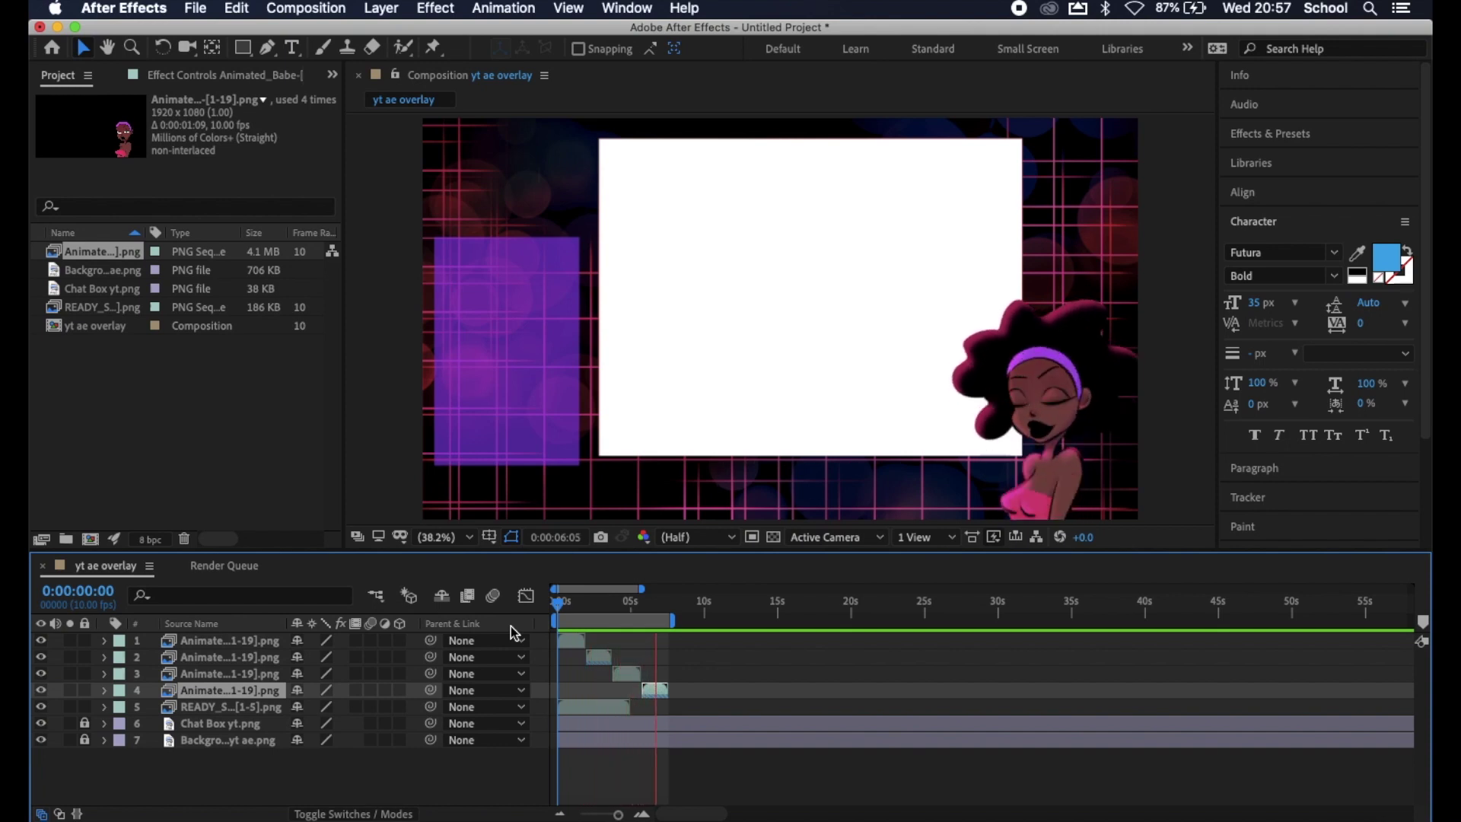
Step: Stop the preview, enter 840 for the chat box glow colour, and pick the bevel highlight colour
key(space)
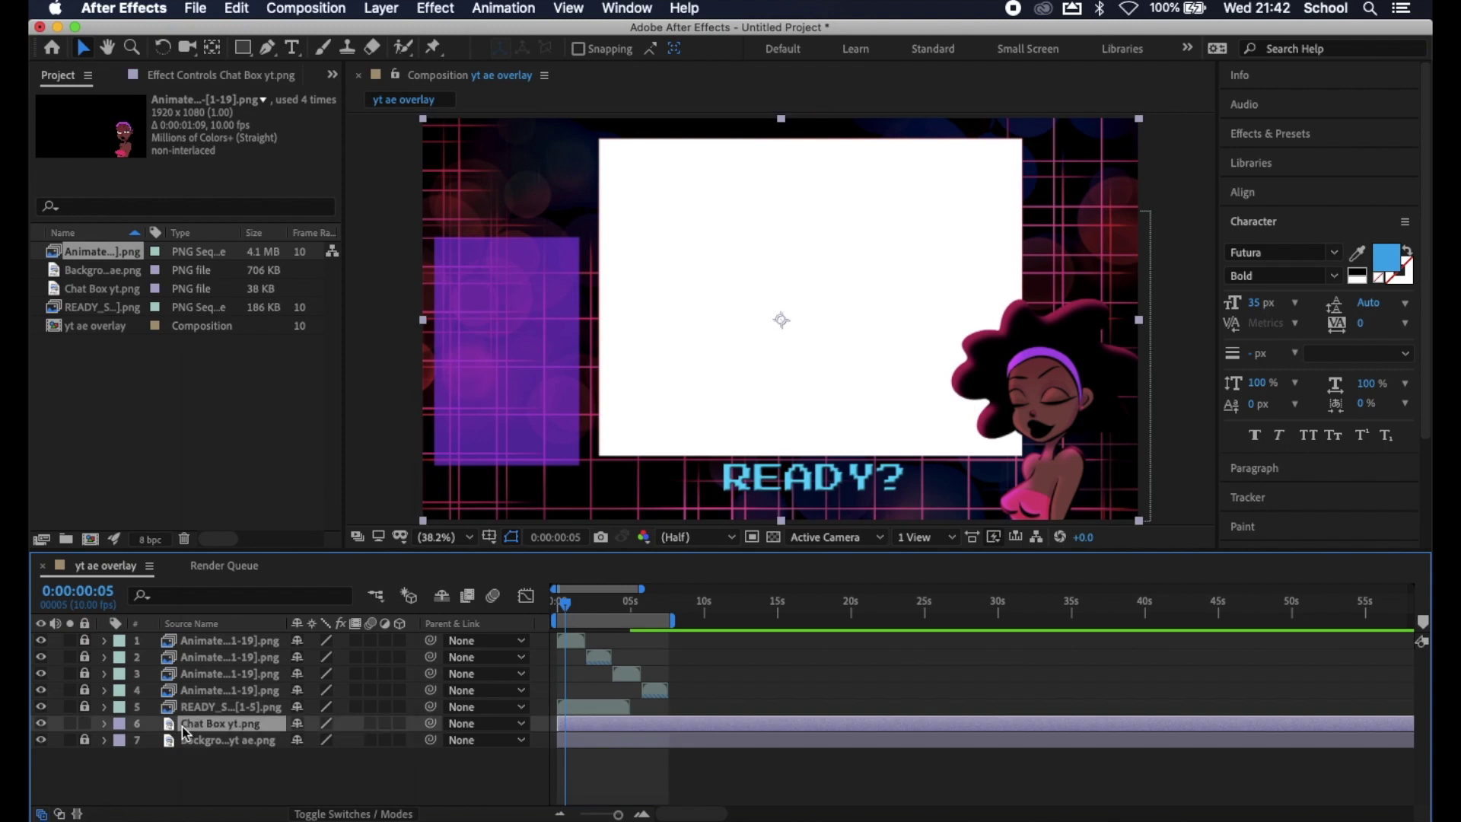
right_click(183, 729)
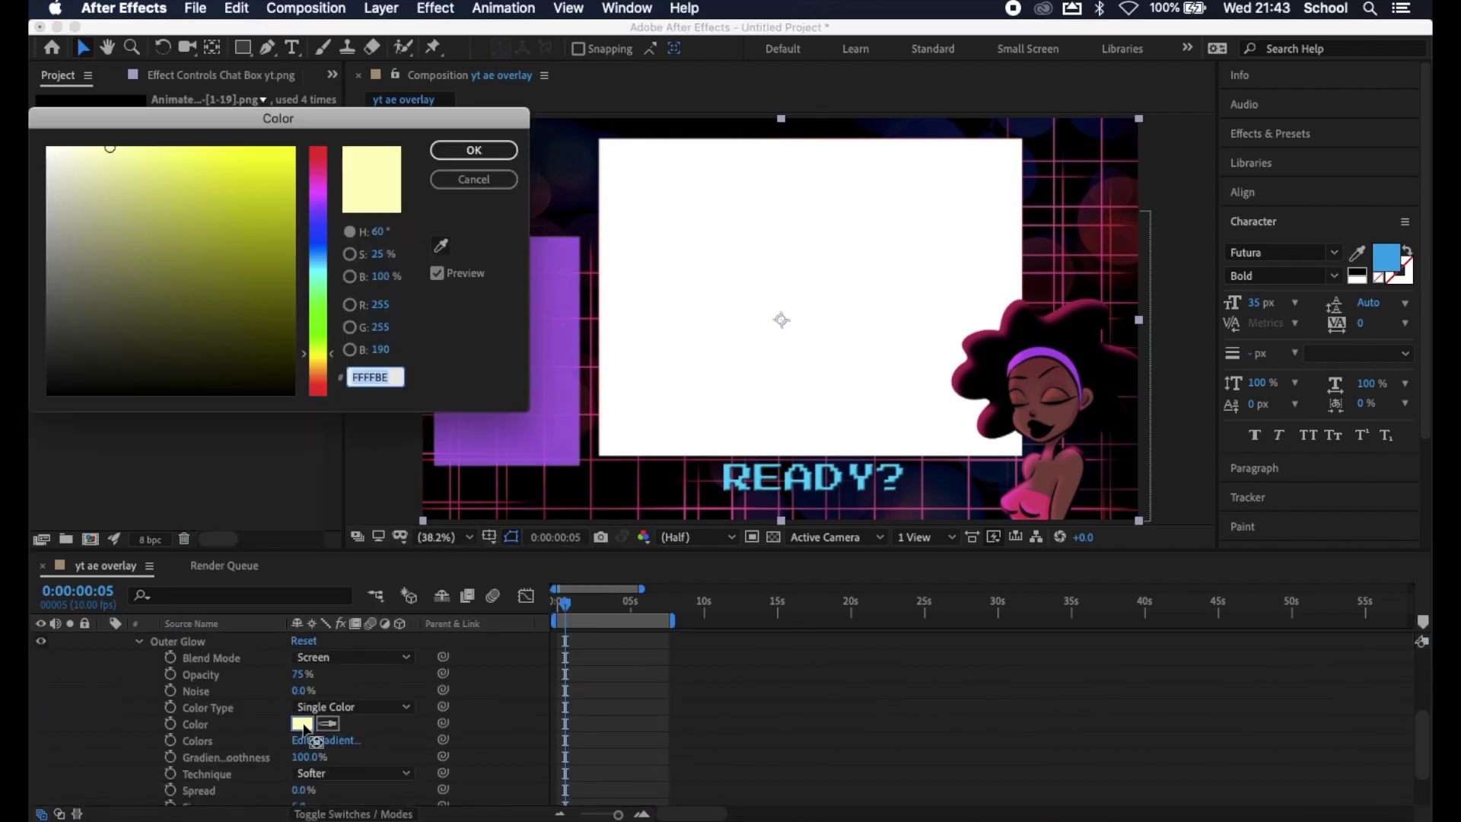
text(840)
key(Return)
scroll(251, 757, down, 5)
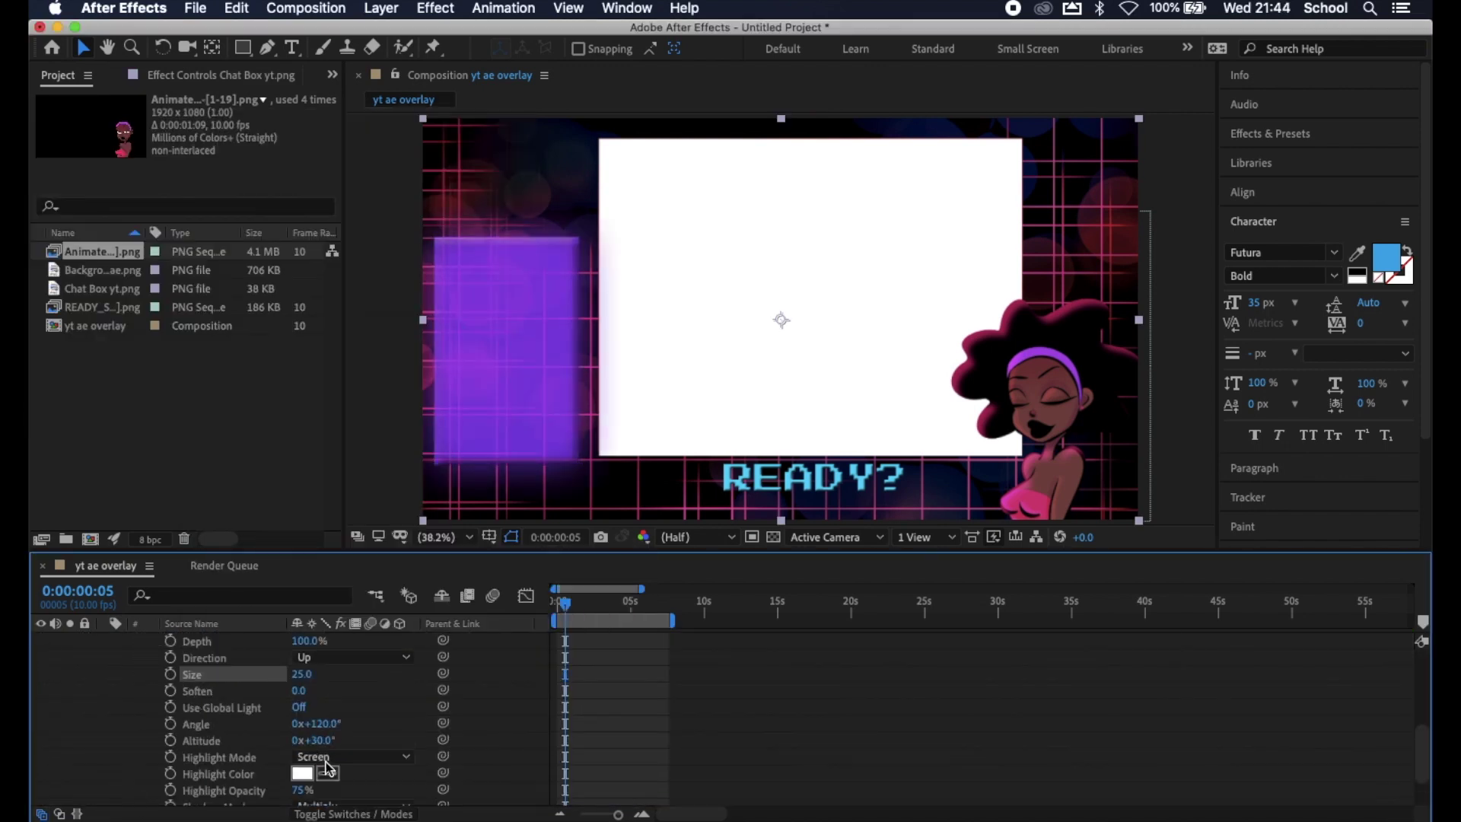
click(302, 773)
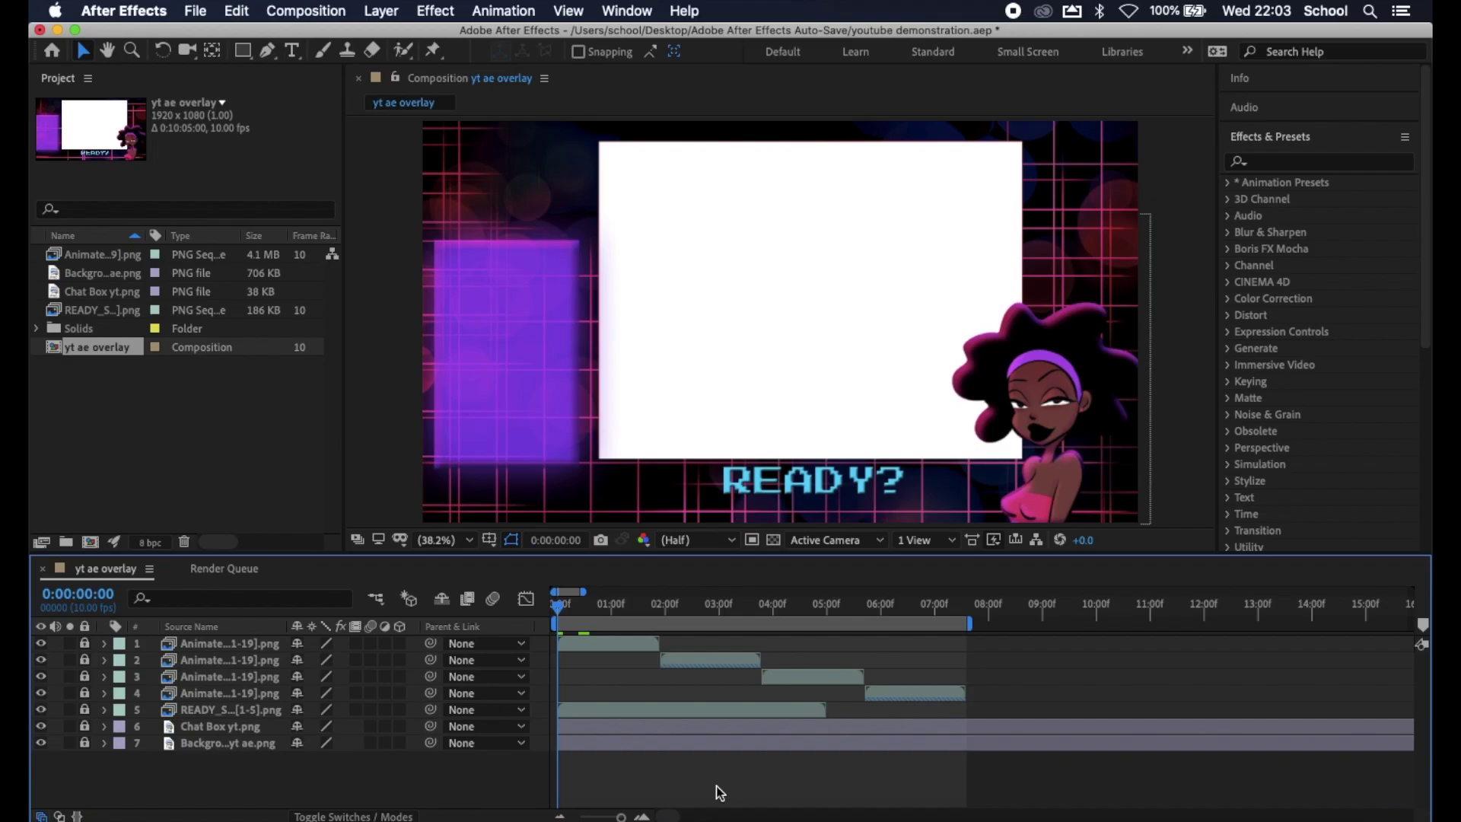
Step: Add a new adjustment layer to the top of the composition
right_click(717, 792)
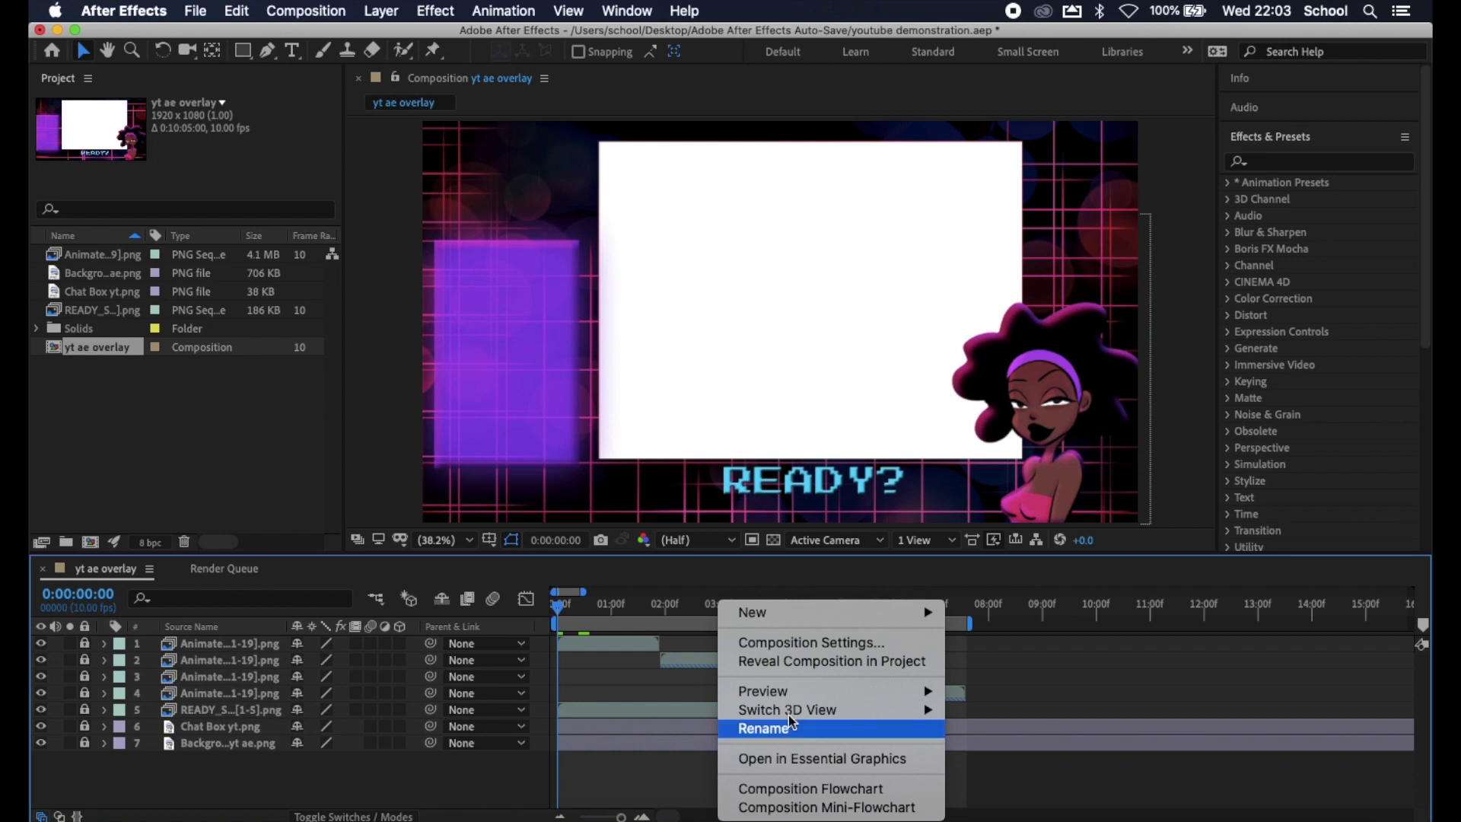
mouse_move(848, 615)
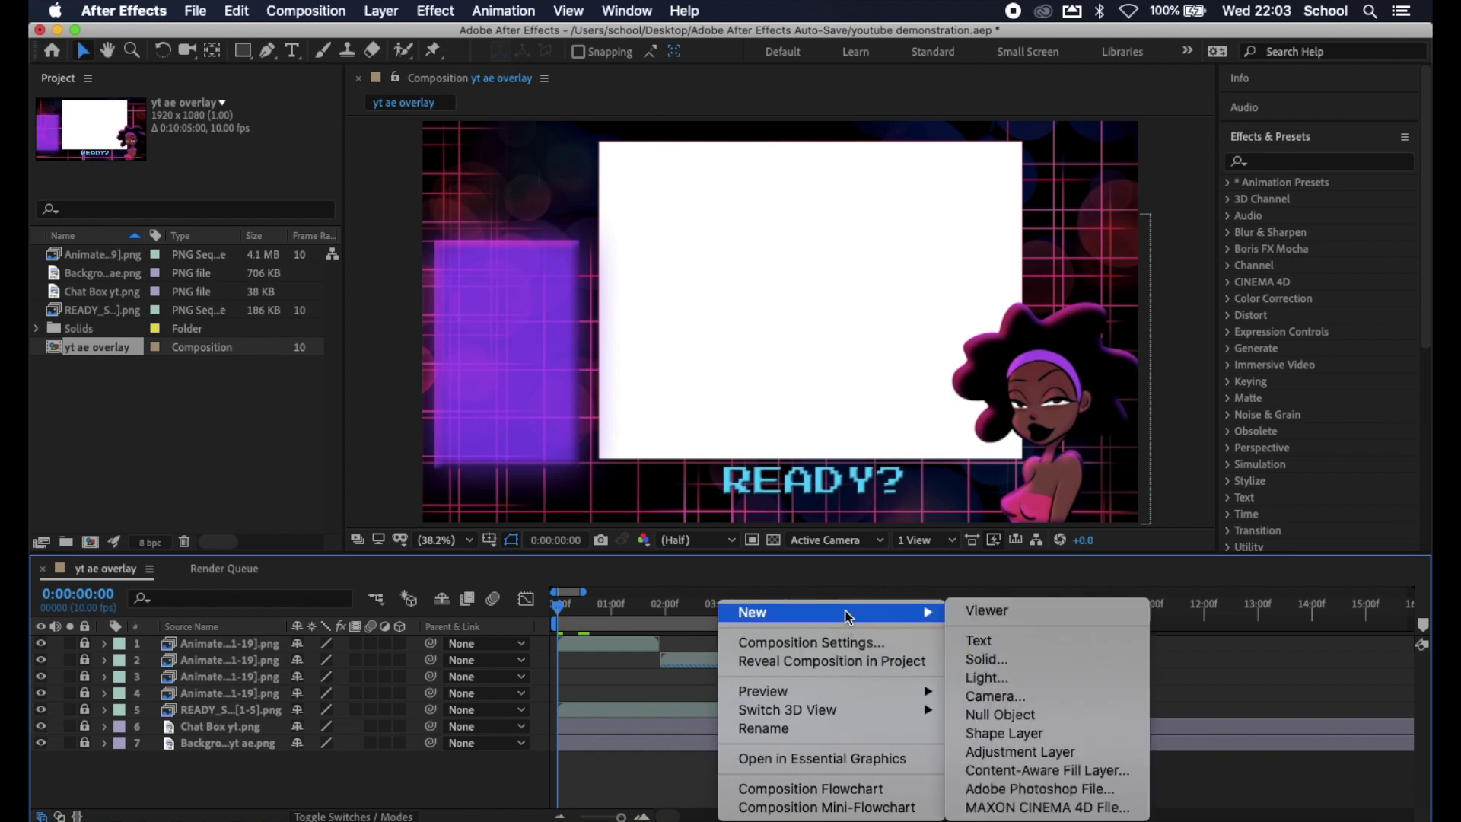
click(1058, 753)
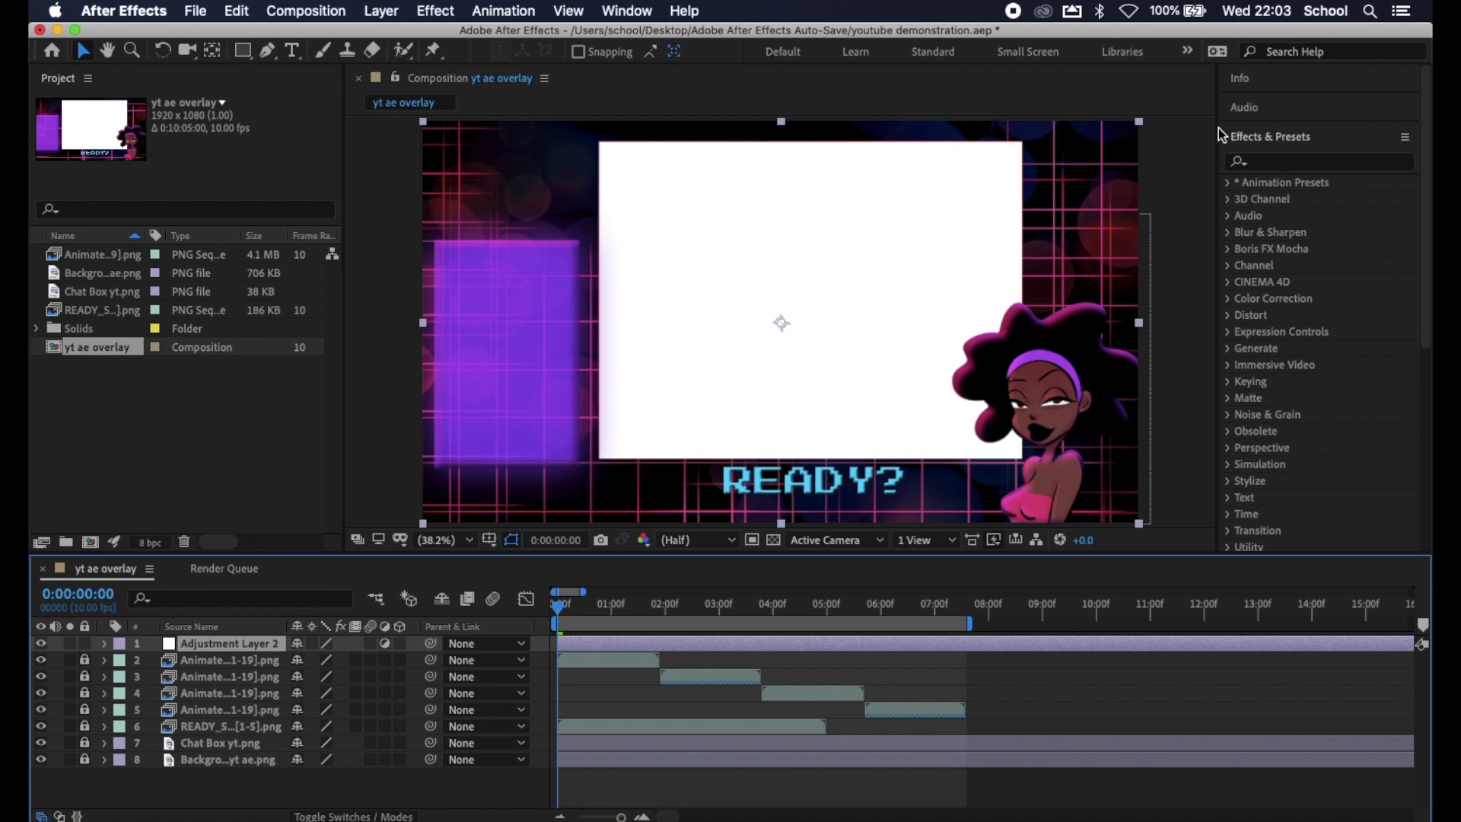
Step: Search 'cc light' in Effects & Presets and apply CC Light Sweep to the adjustment layer
click(1336, 163)
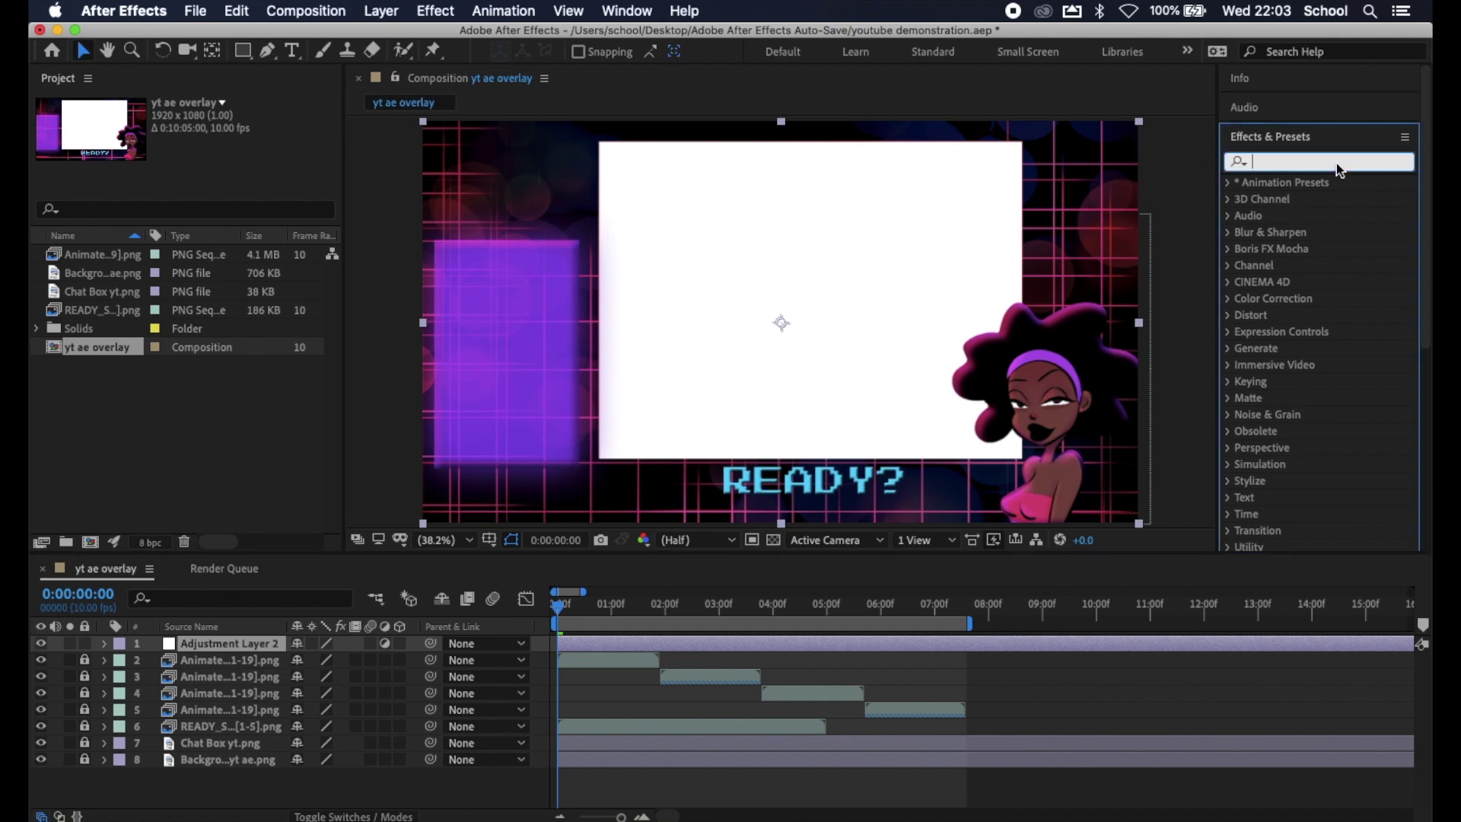
text(cc)
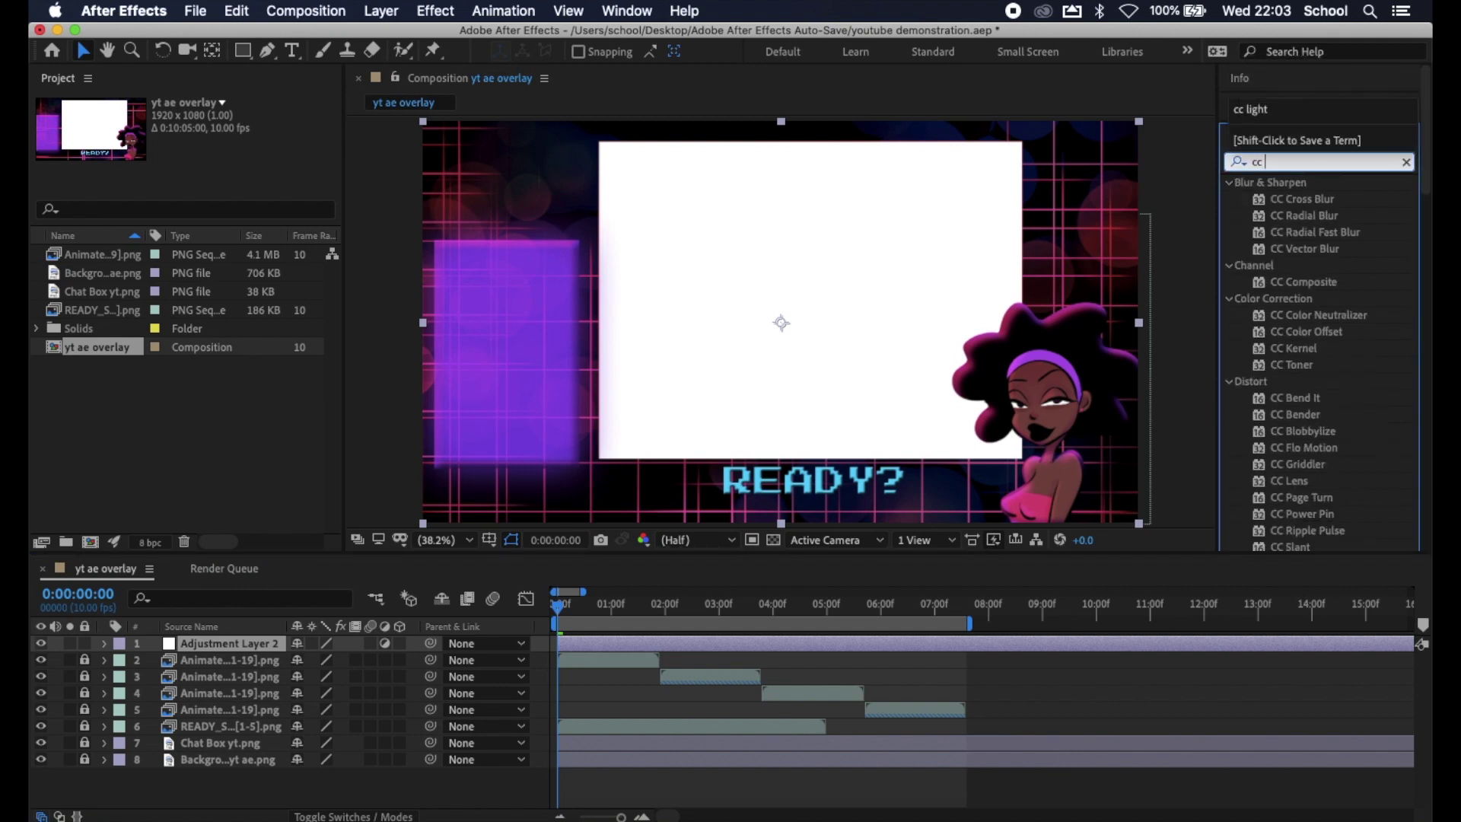
text( light)
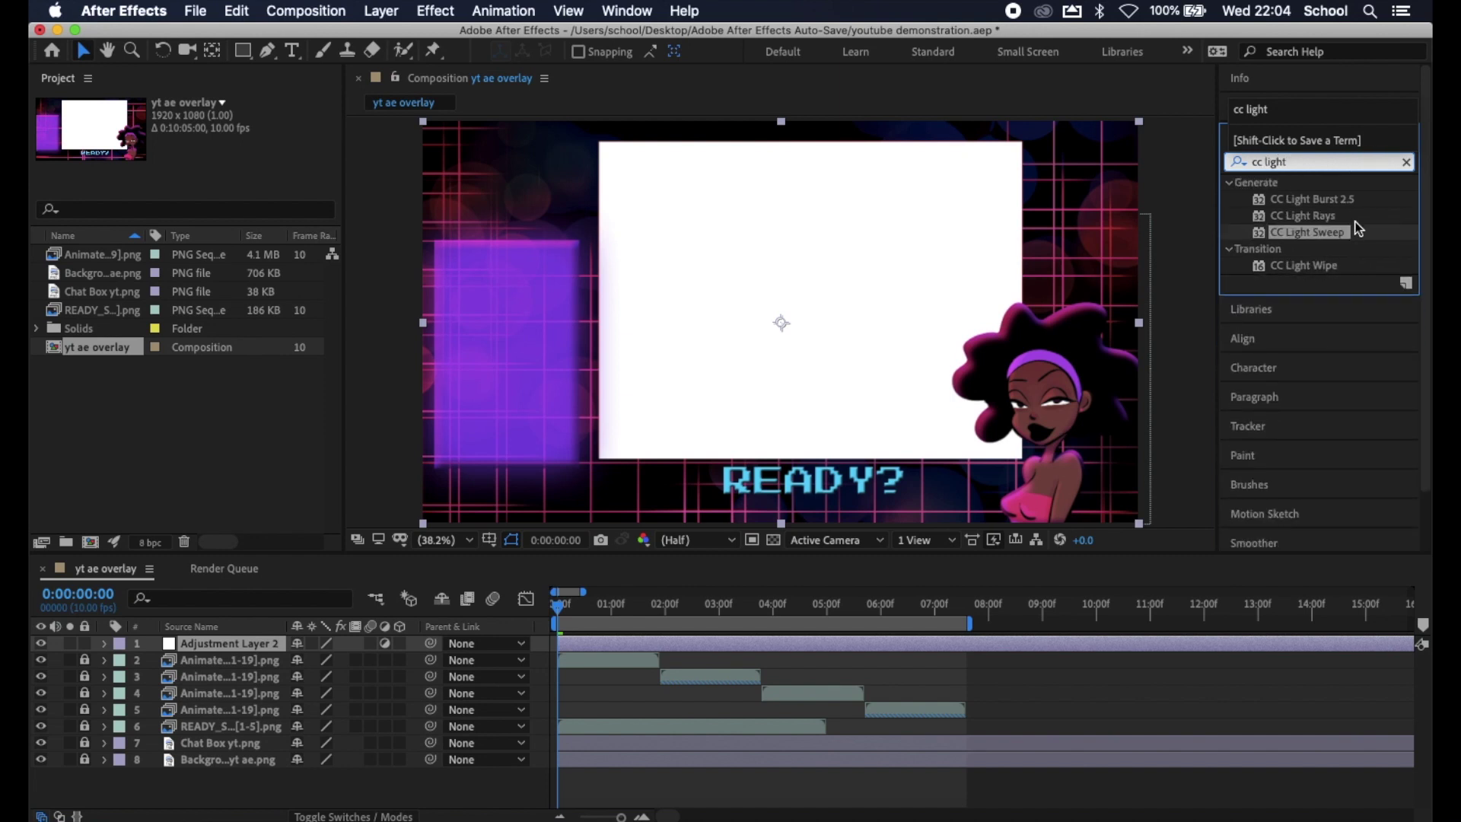
drag(1339, 227, 745, 648)
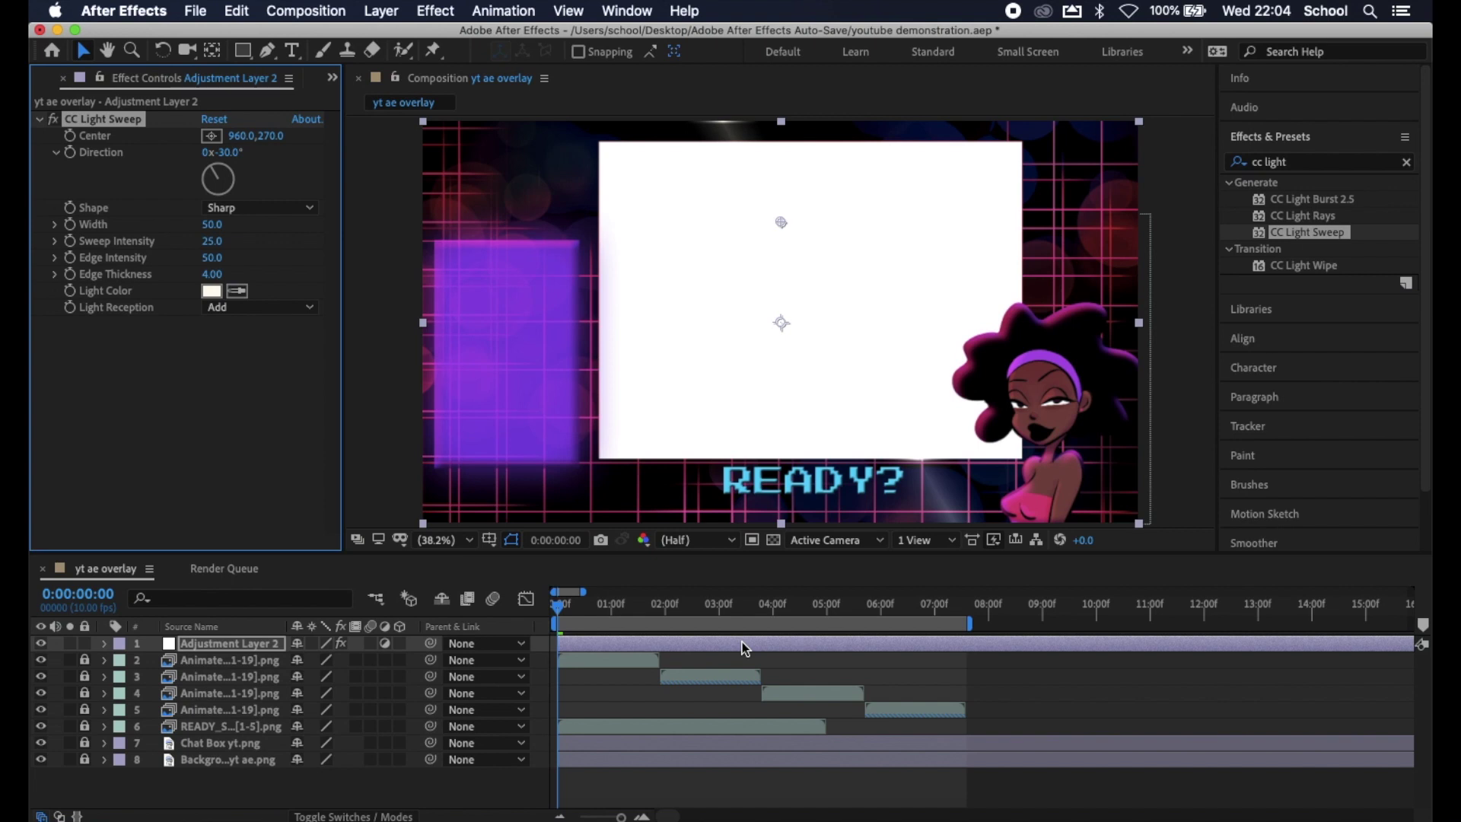
Step: Set the CC Light Sweep light colour to cyan
click(105, 644)
click(121, 661)
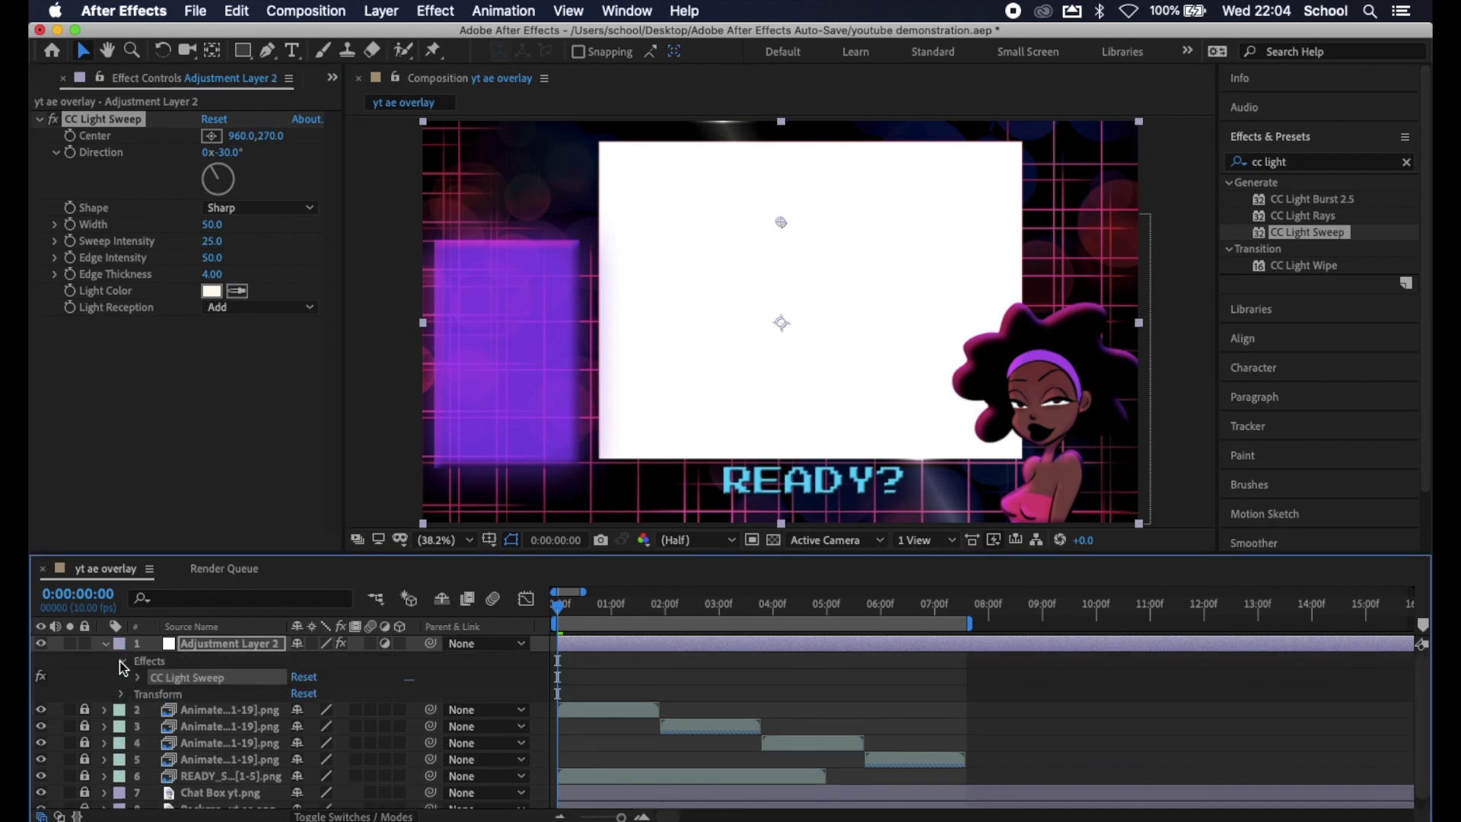
click(138, 677)
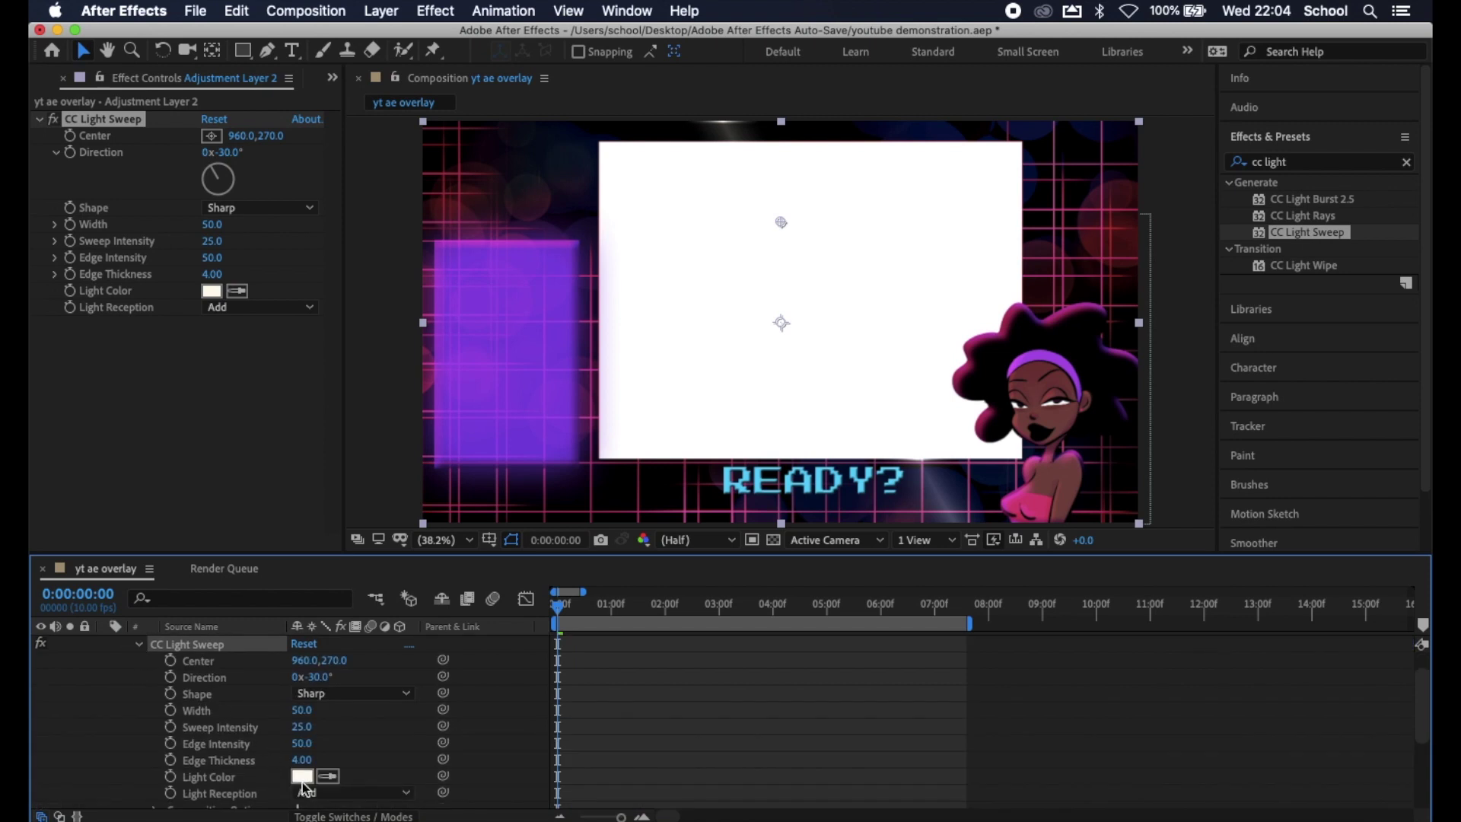
click(303, 777)
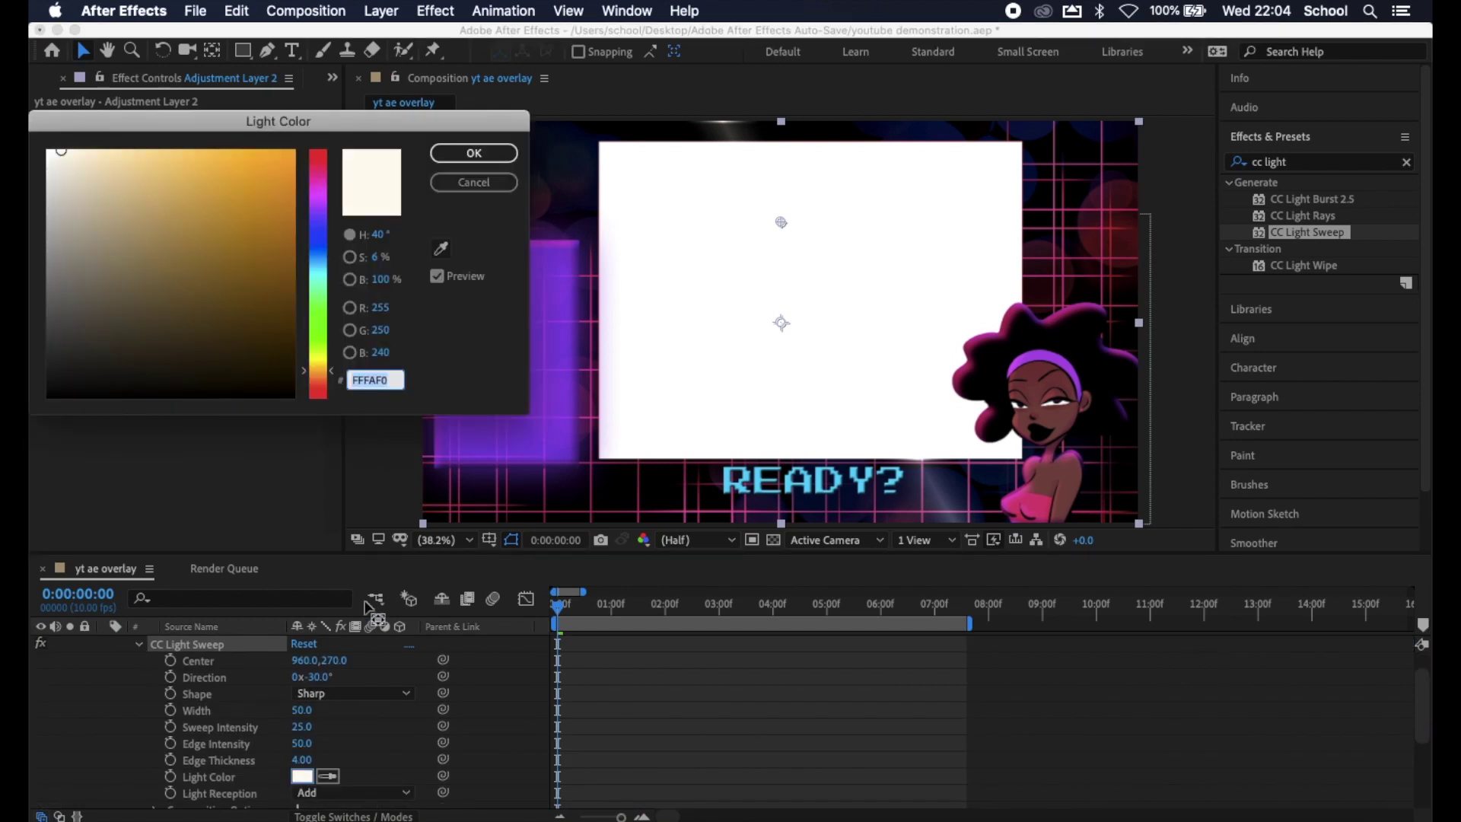
drag(318, 161, 318, 267)
click(474, 153)
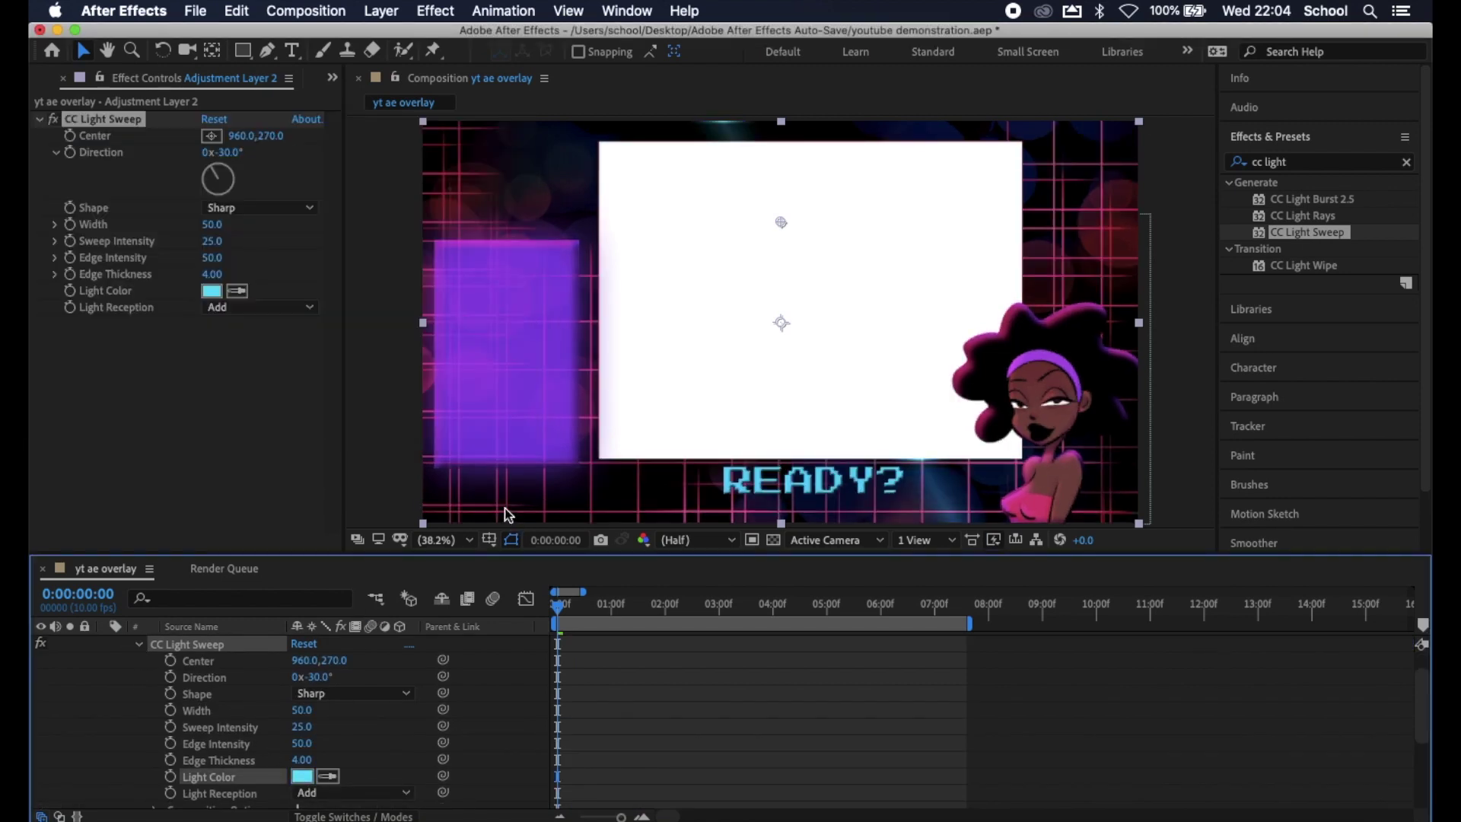
Step: Switch the sweep shape to Linear and set its width to 231
mouse_move(302, 710)
mouse_down()
mouse_move(377, 710)
mouse_move(314, 715)
mouse_up()
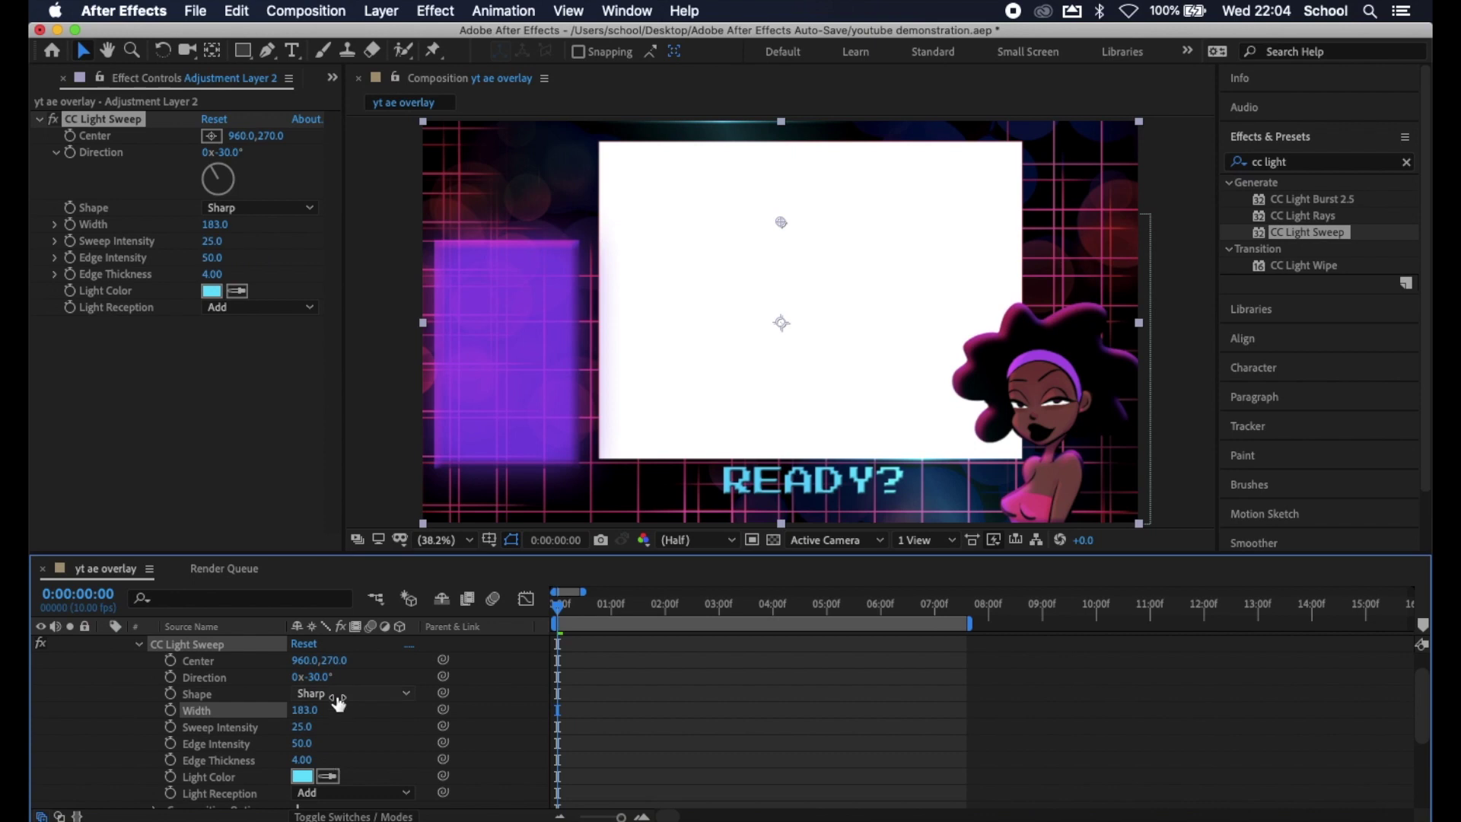
click(339, 693)
click(305, 714)
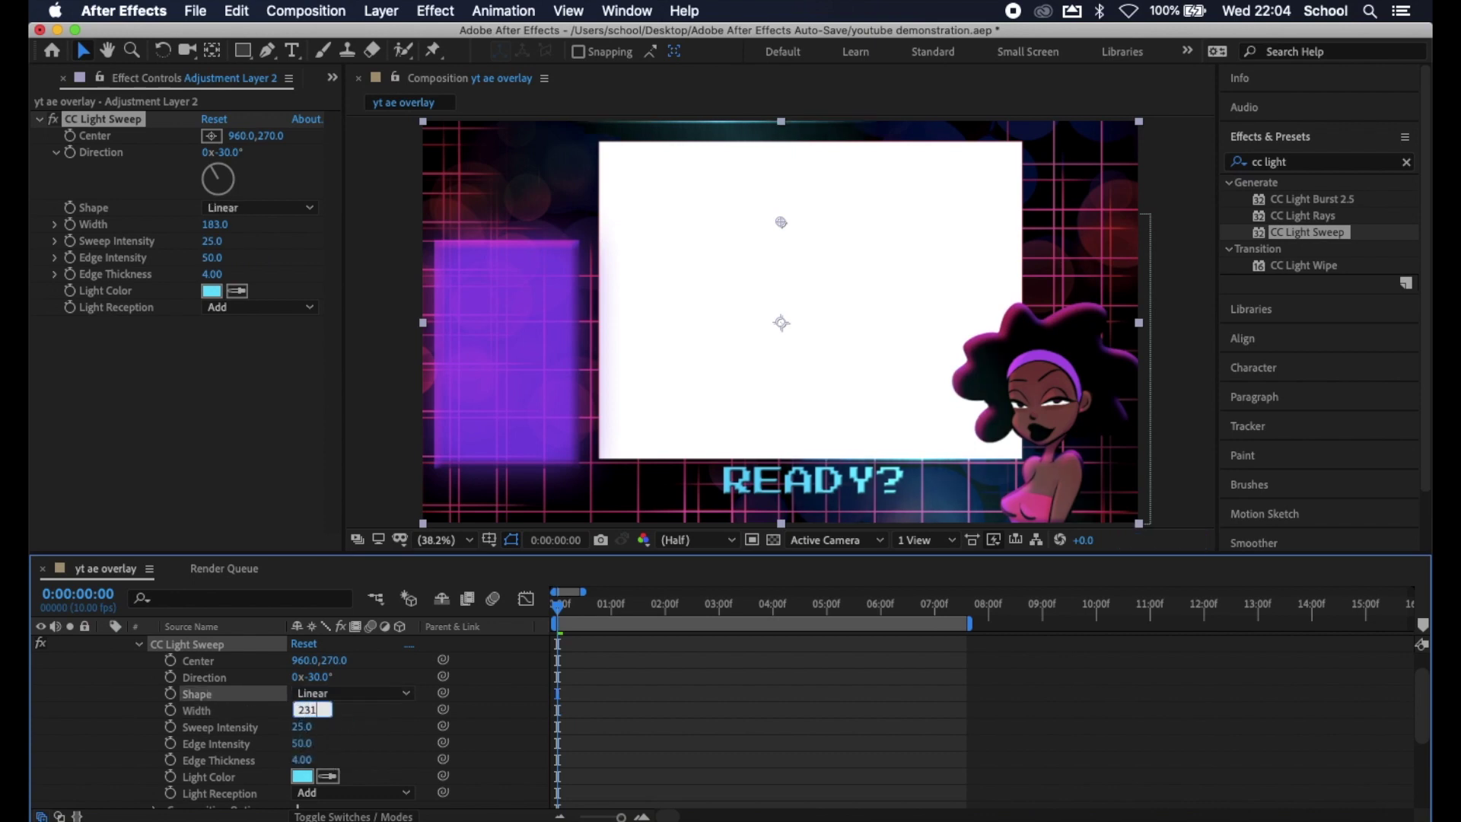
text(231)
key(Return)
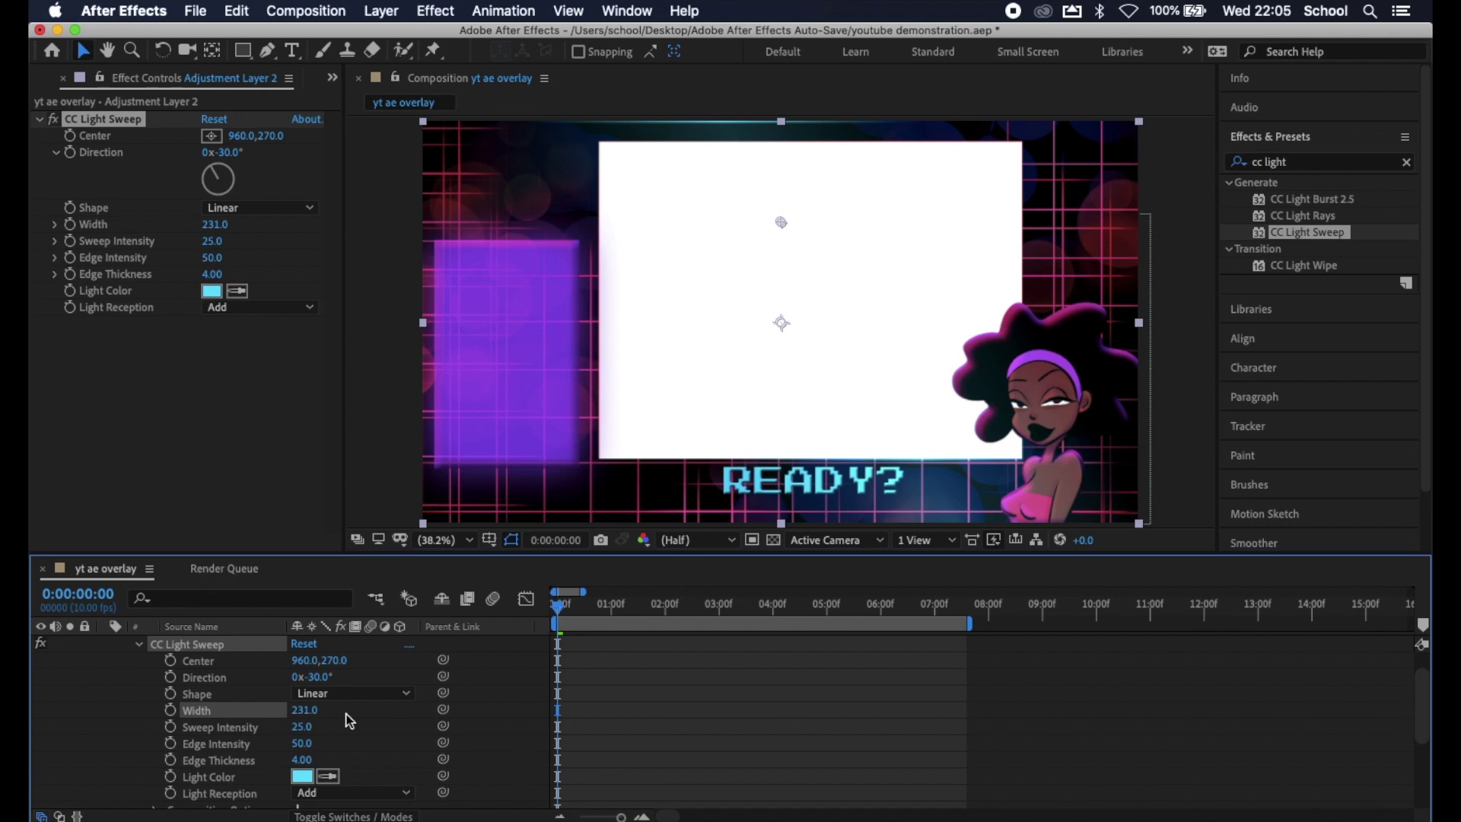
Step: Keyframe the CC Light Sweep Center from the lower left at frame 0 to past the top-right corner at frame 7
click(172, 660)
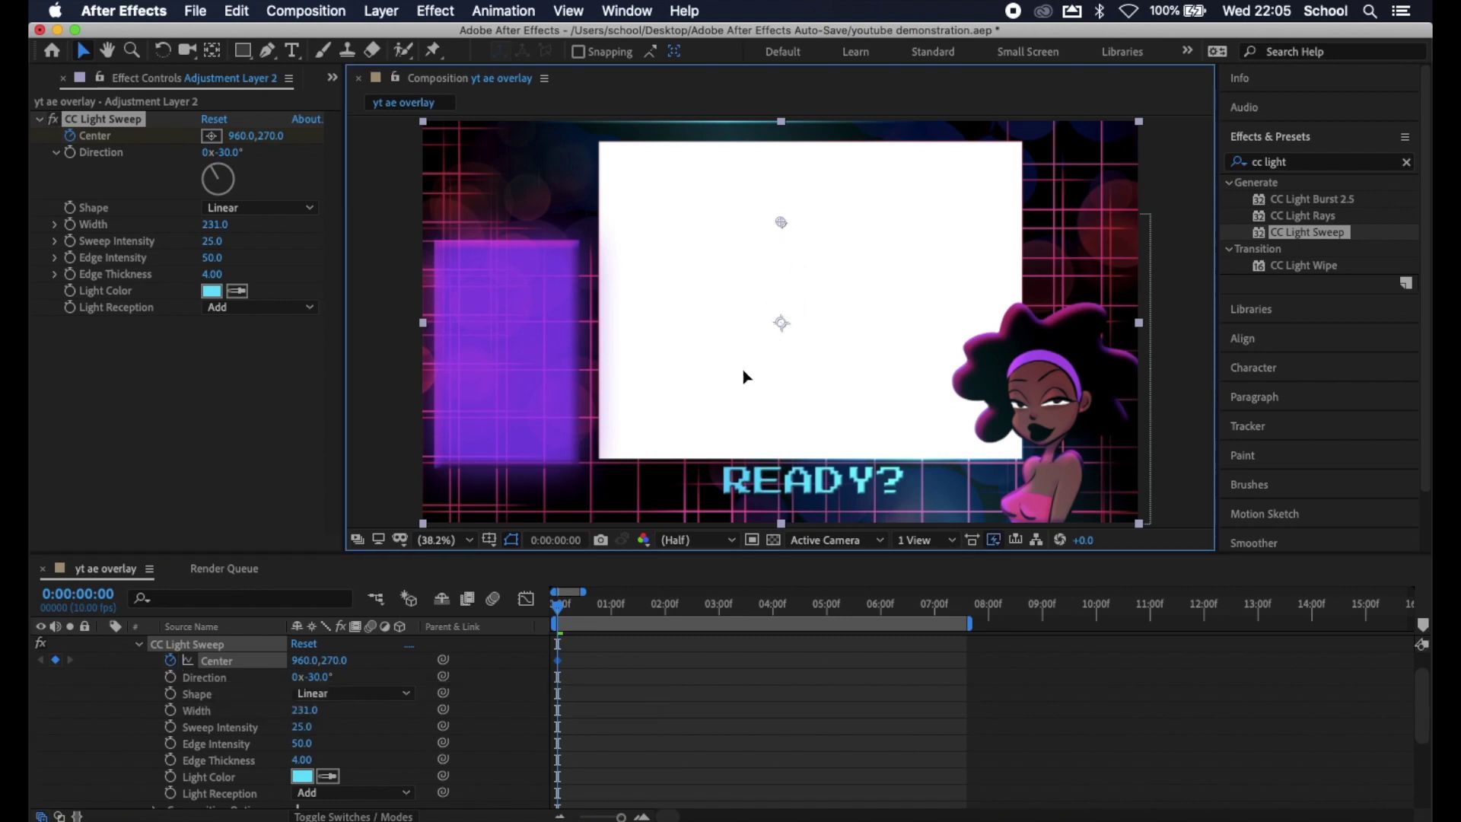
drag(782, 223, 357, 522)
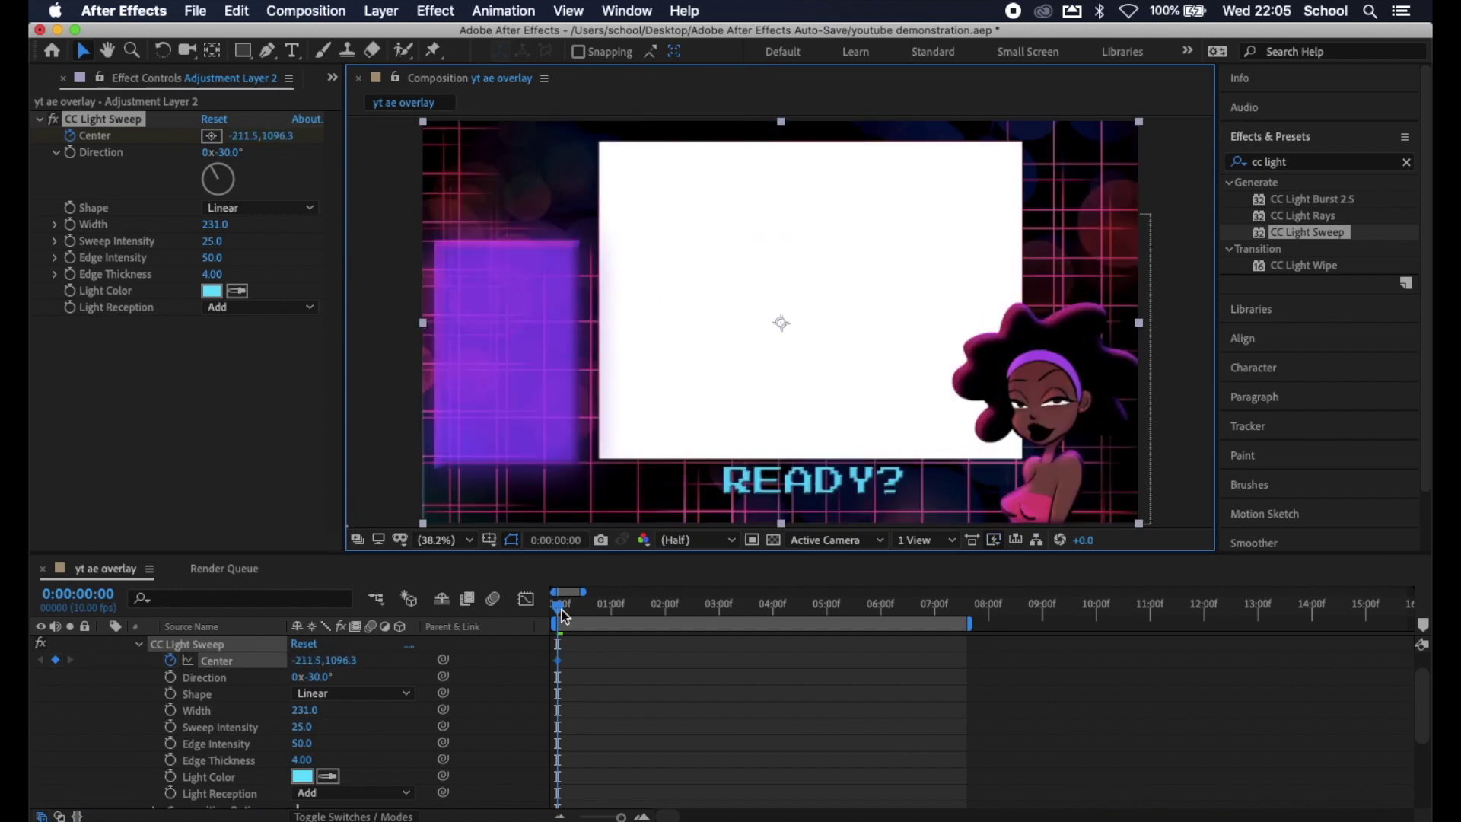
drag(564, 615, 603, 618)
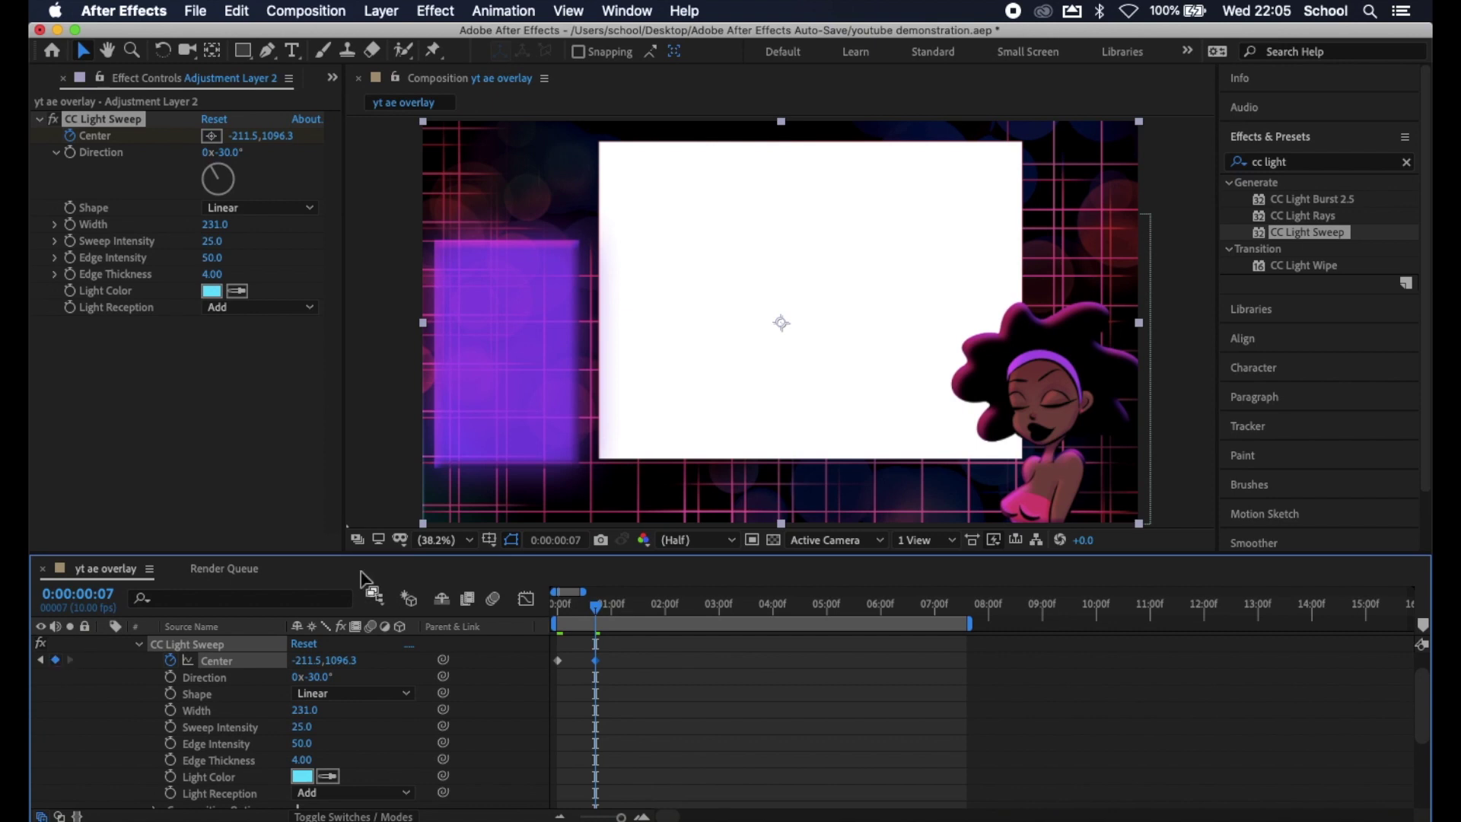
click(445, 540)
click(476, 327)
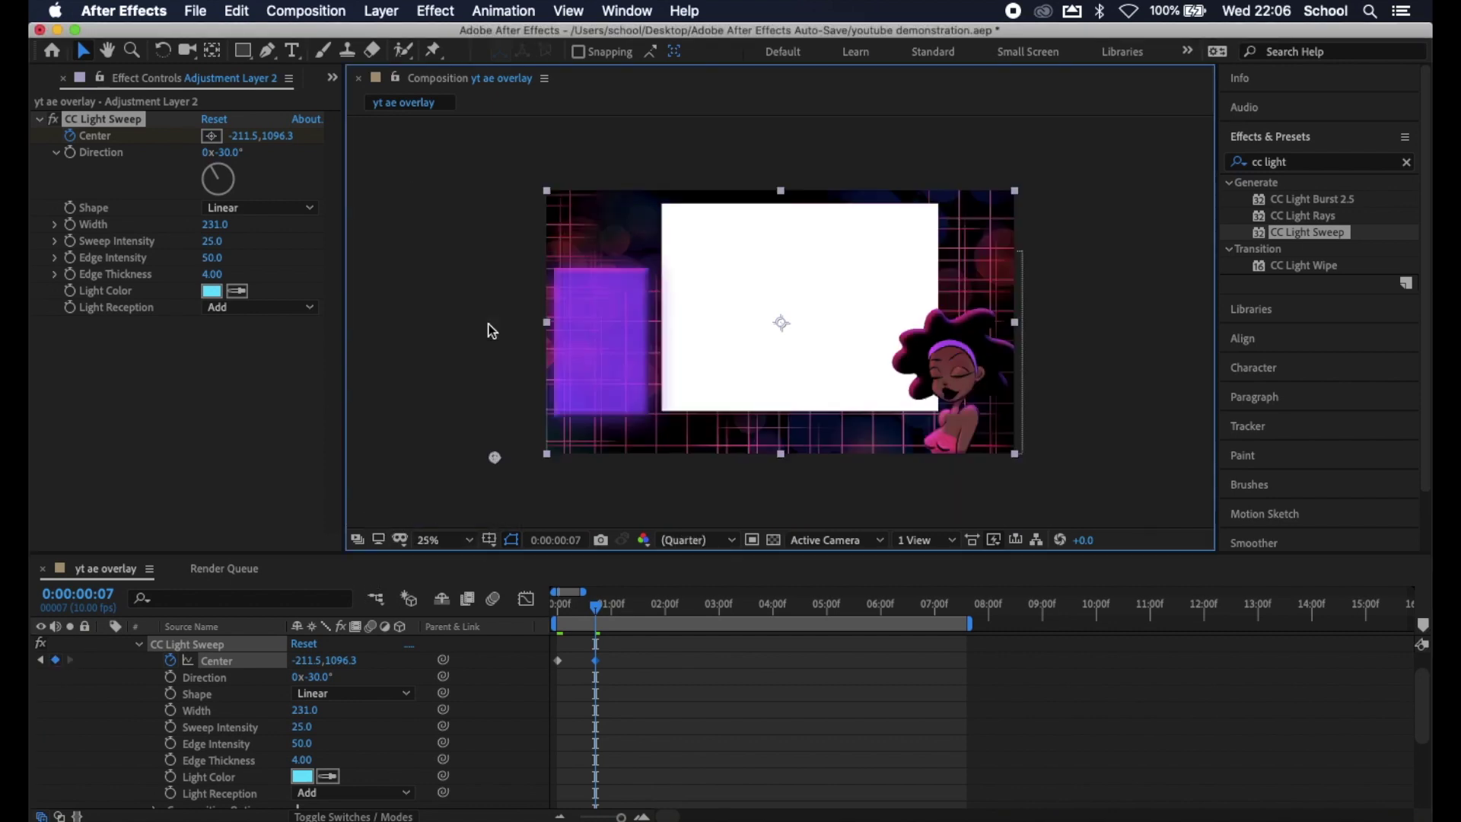
drag(496, 459, 1060, 169)
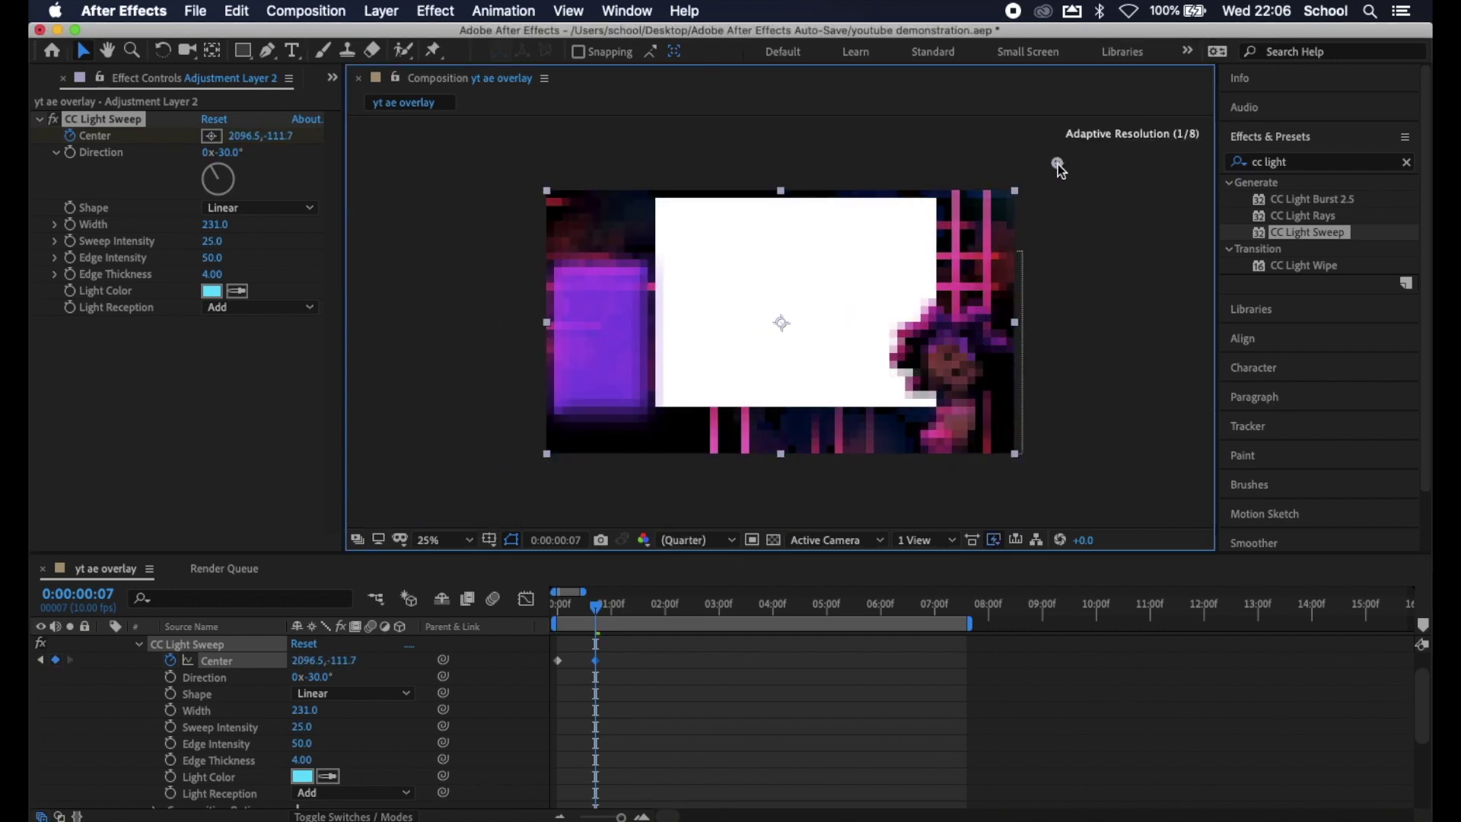
Step: Return to the start and RAM-preview the cyan sweep travelling across the overlay
click(558, 609)
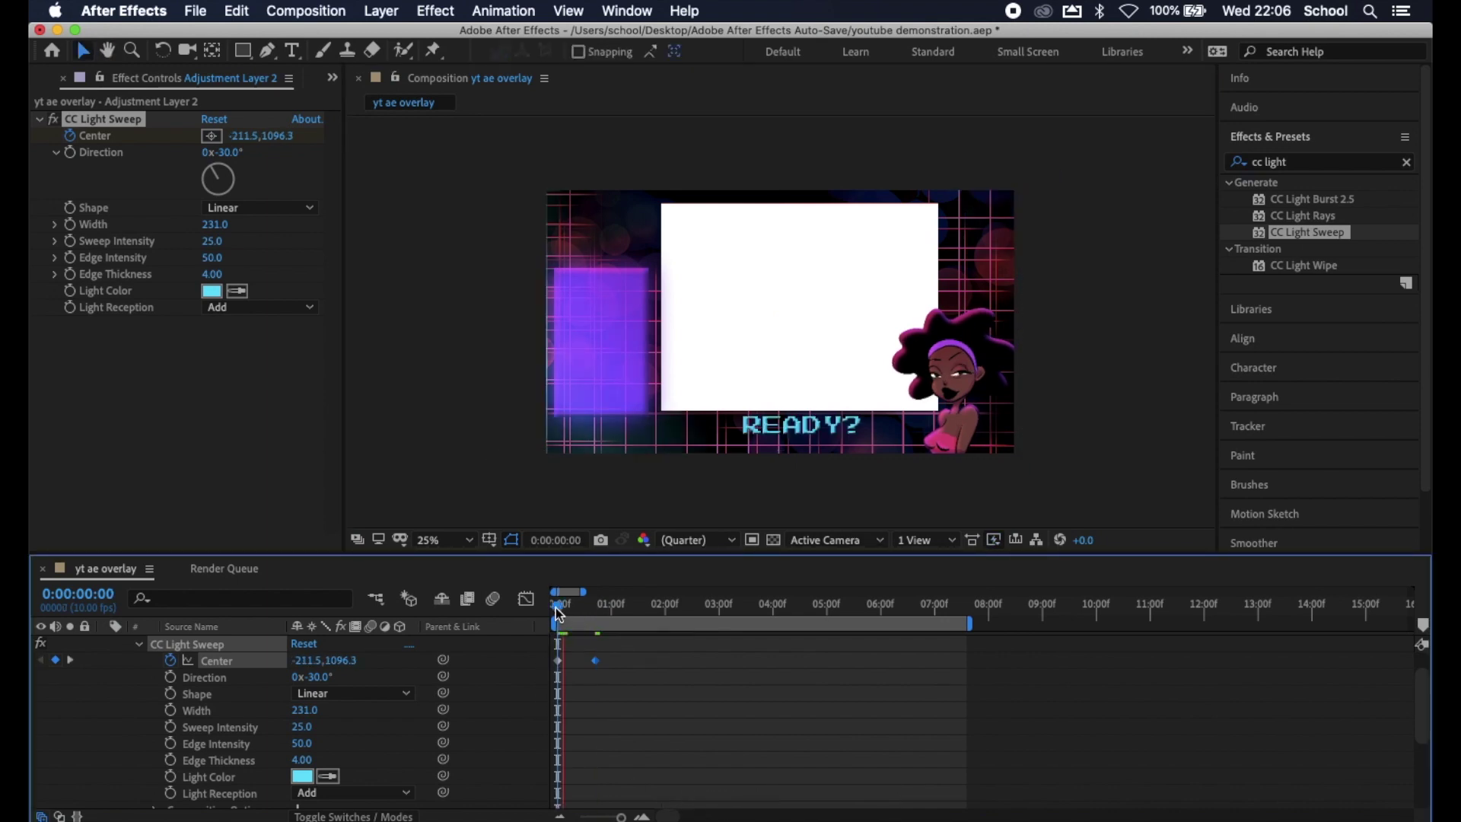
key(space)
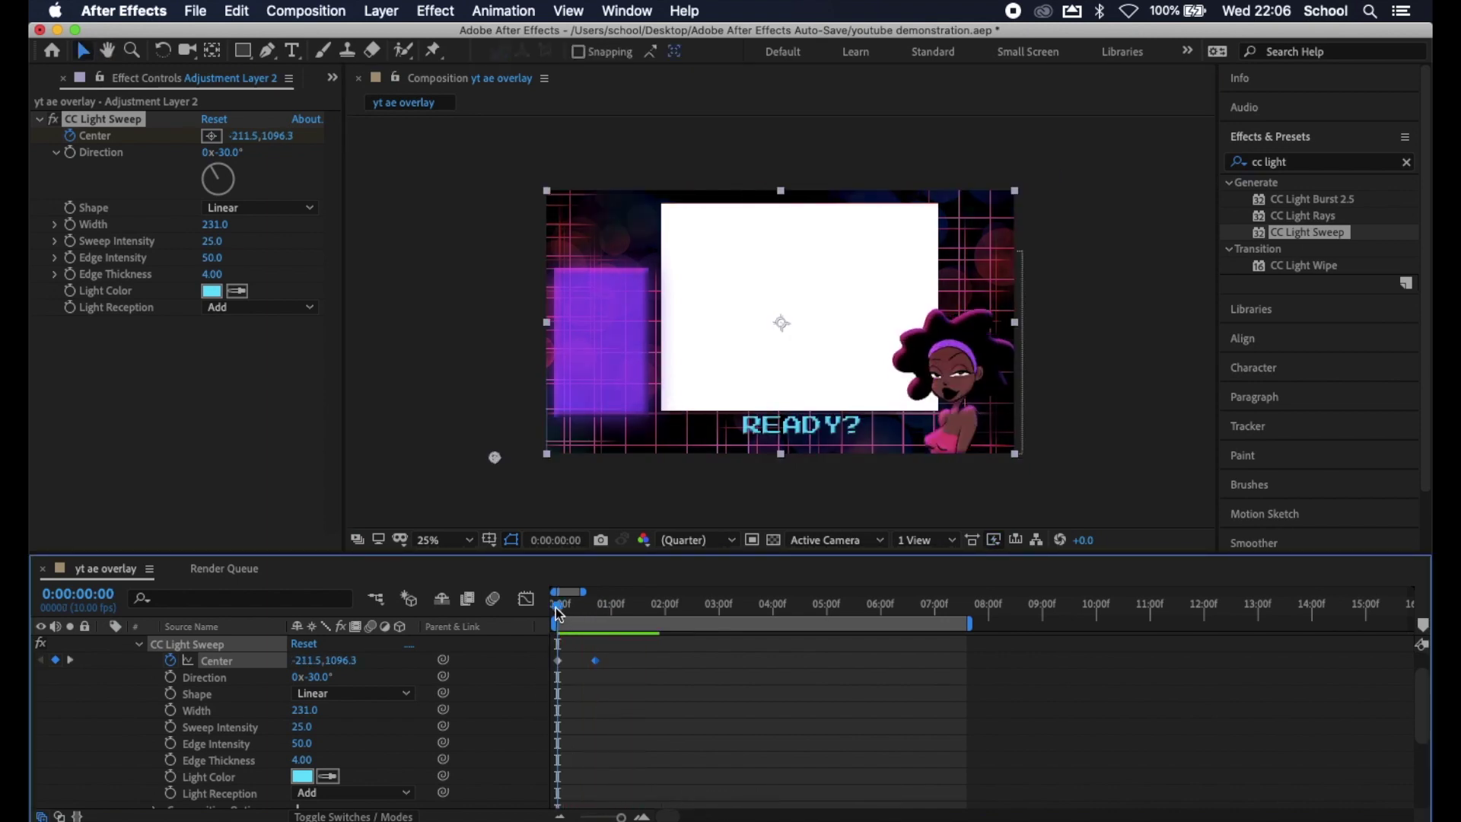
key(space)
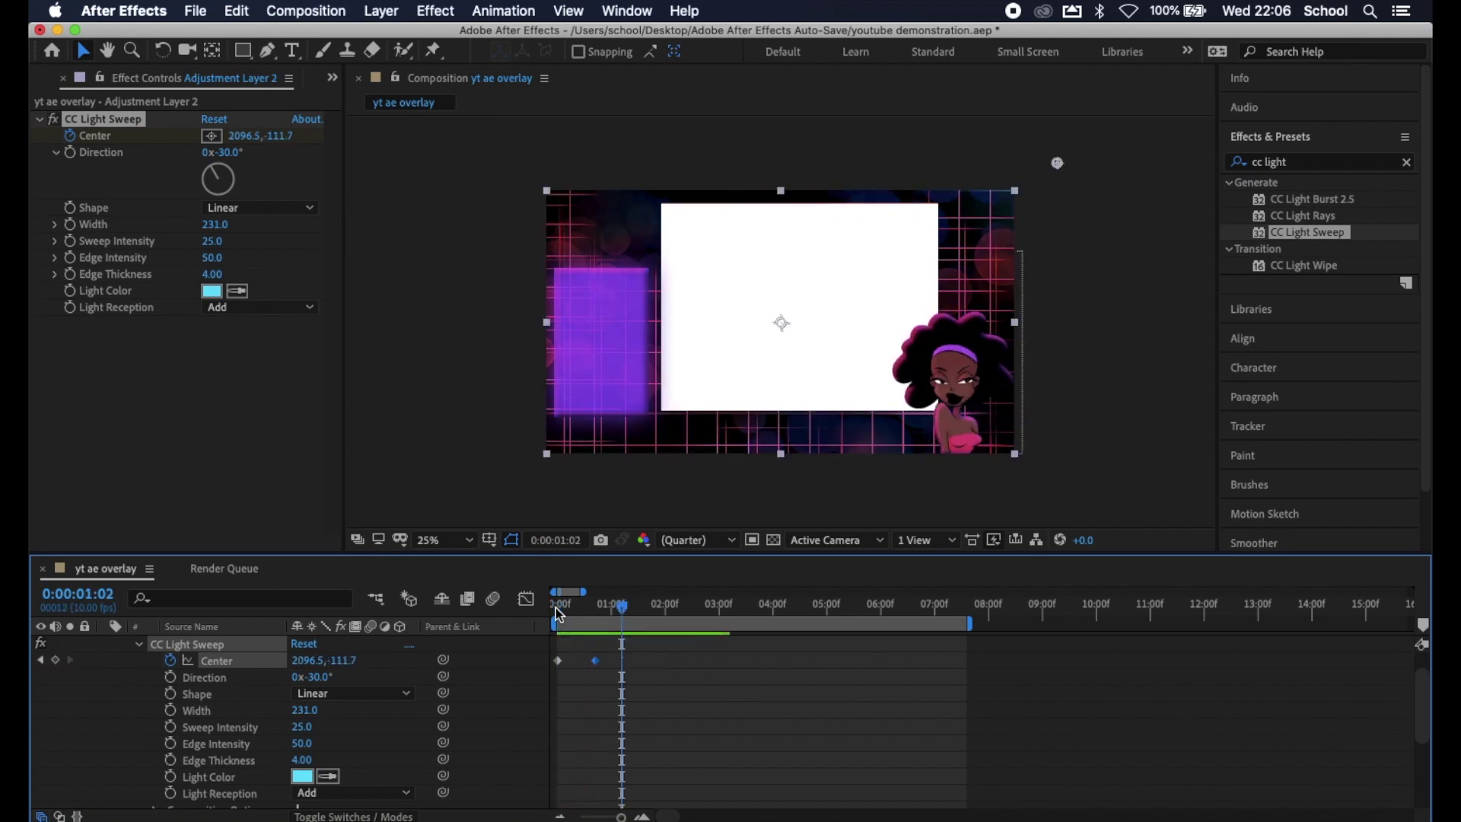
Step: Duplicate the light-sweep adjustment layer from the Edit menu
key(e)
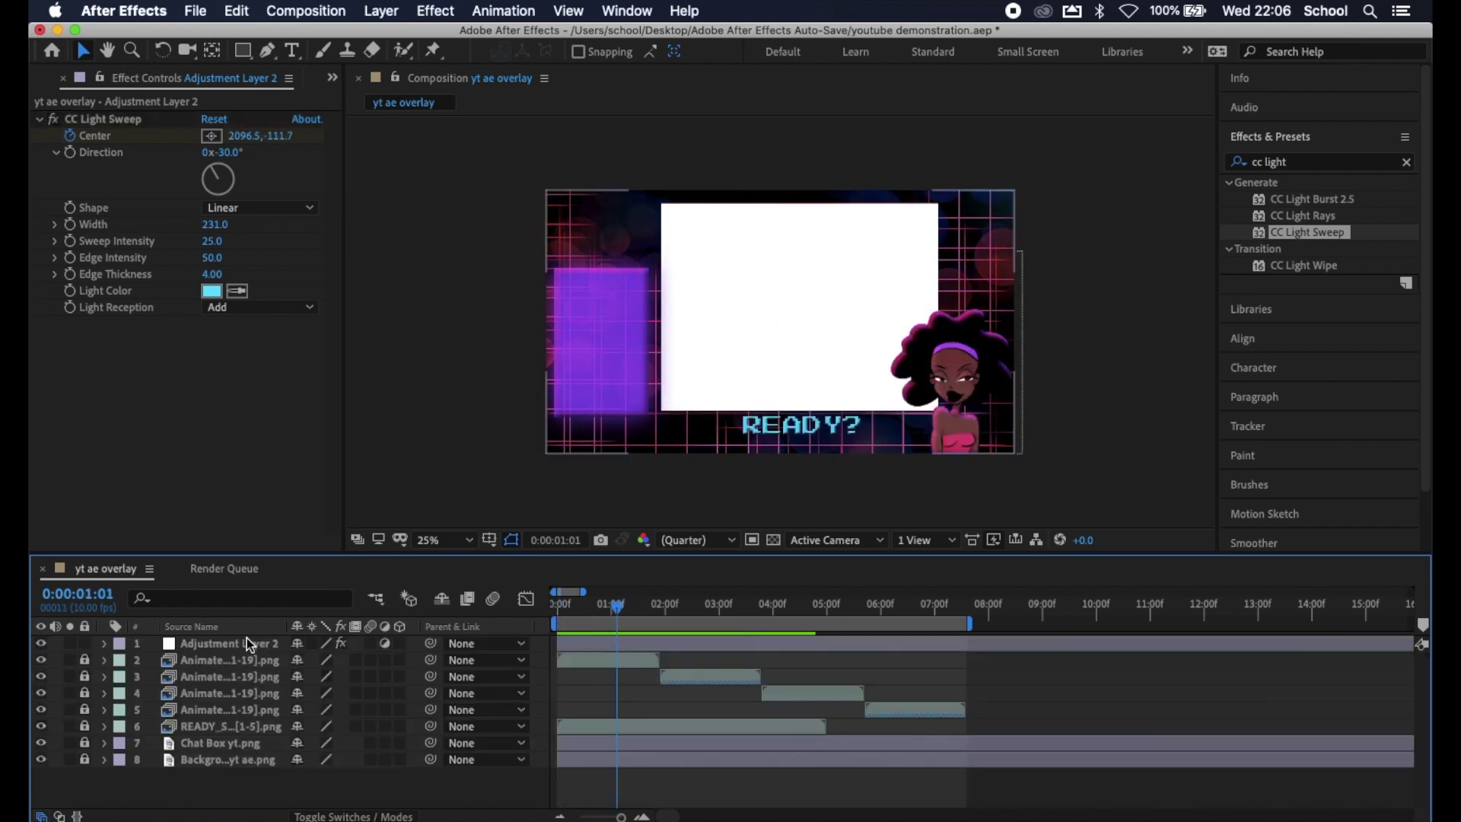
click(248, 644)
click(237, 11)
click(289, 242)
Step: Change the duplicate's CC Light Sweep Light Color to magenta
key(e)
scroll(229, 723, down, 3)
click(302, 776)
drag(318, 268, 318, 171)
click(474, 153)
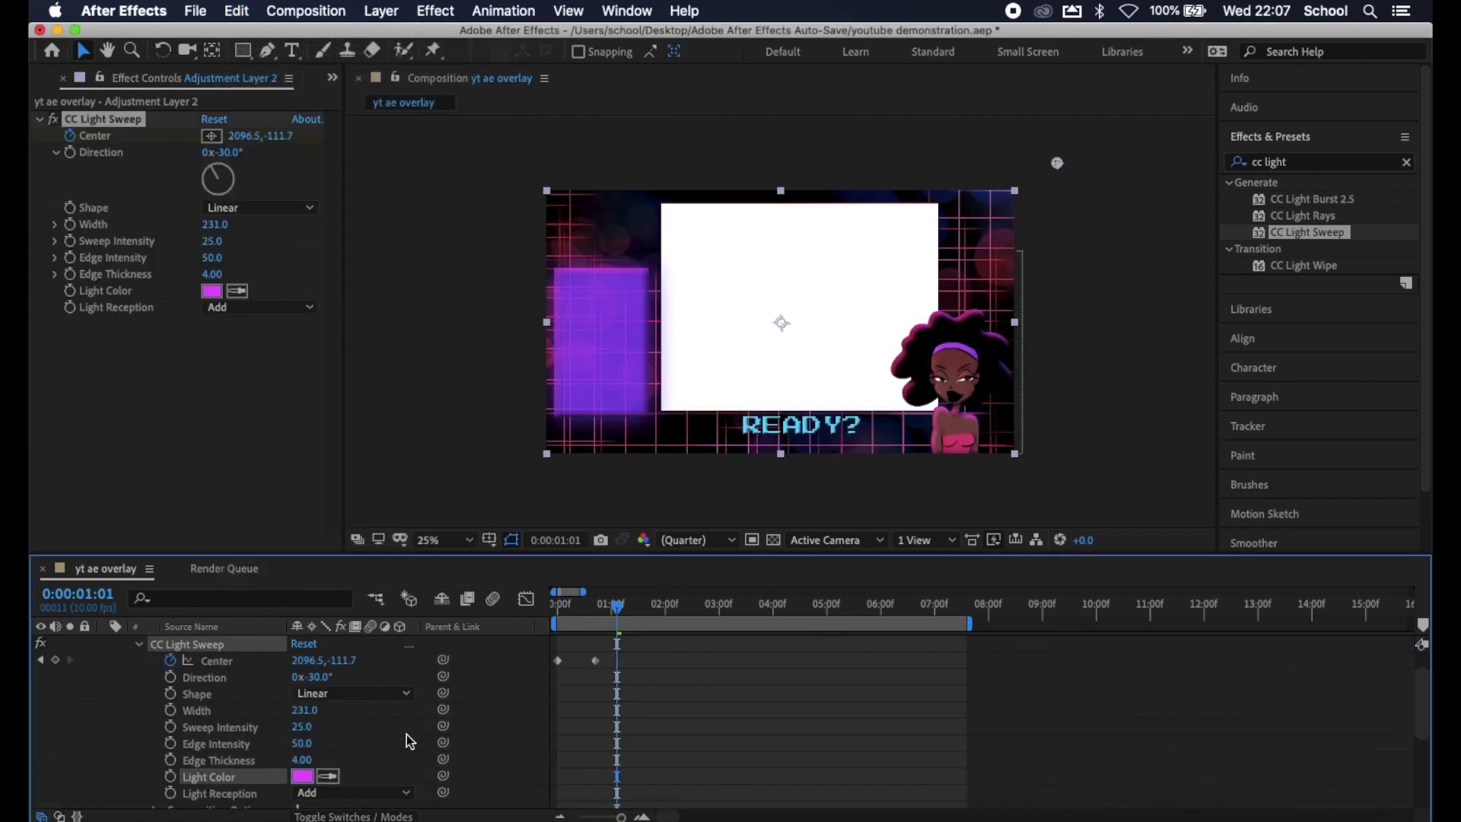
Step: Slide the duplicate's layer bar to start around 3 seconds and preview from the beginning
scroll(604, 660, up, 2)
drag(597, 651, 760, 643)
click(106, 643)
click(555, 609)
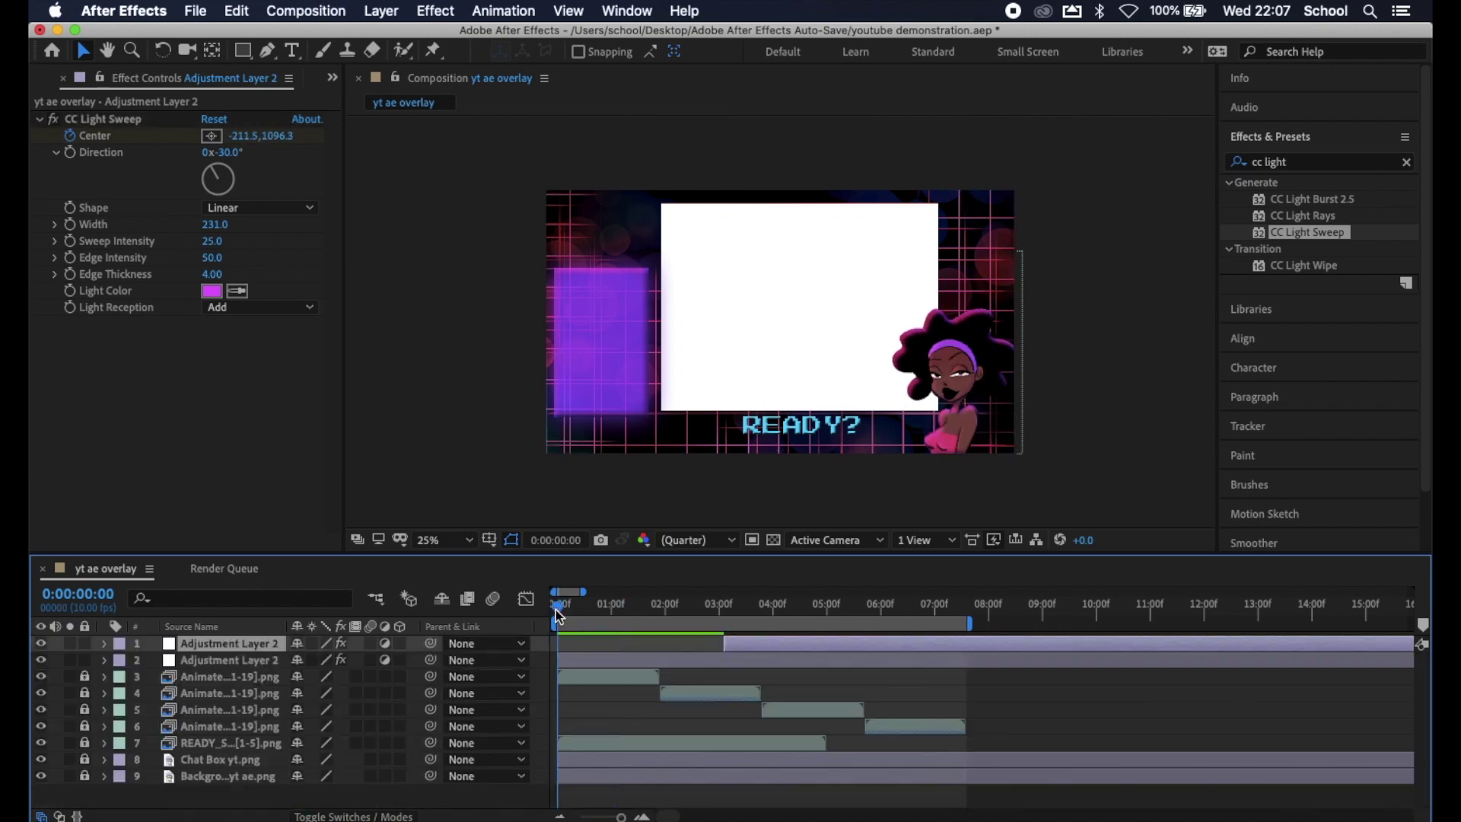
key(space)
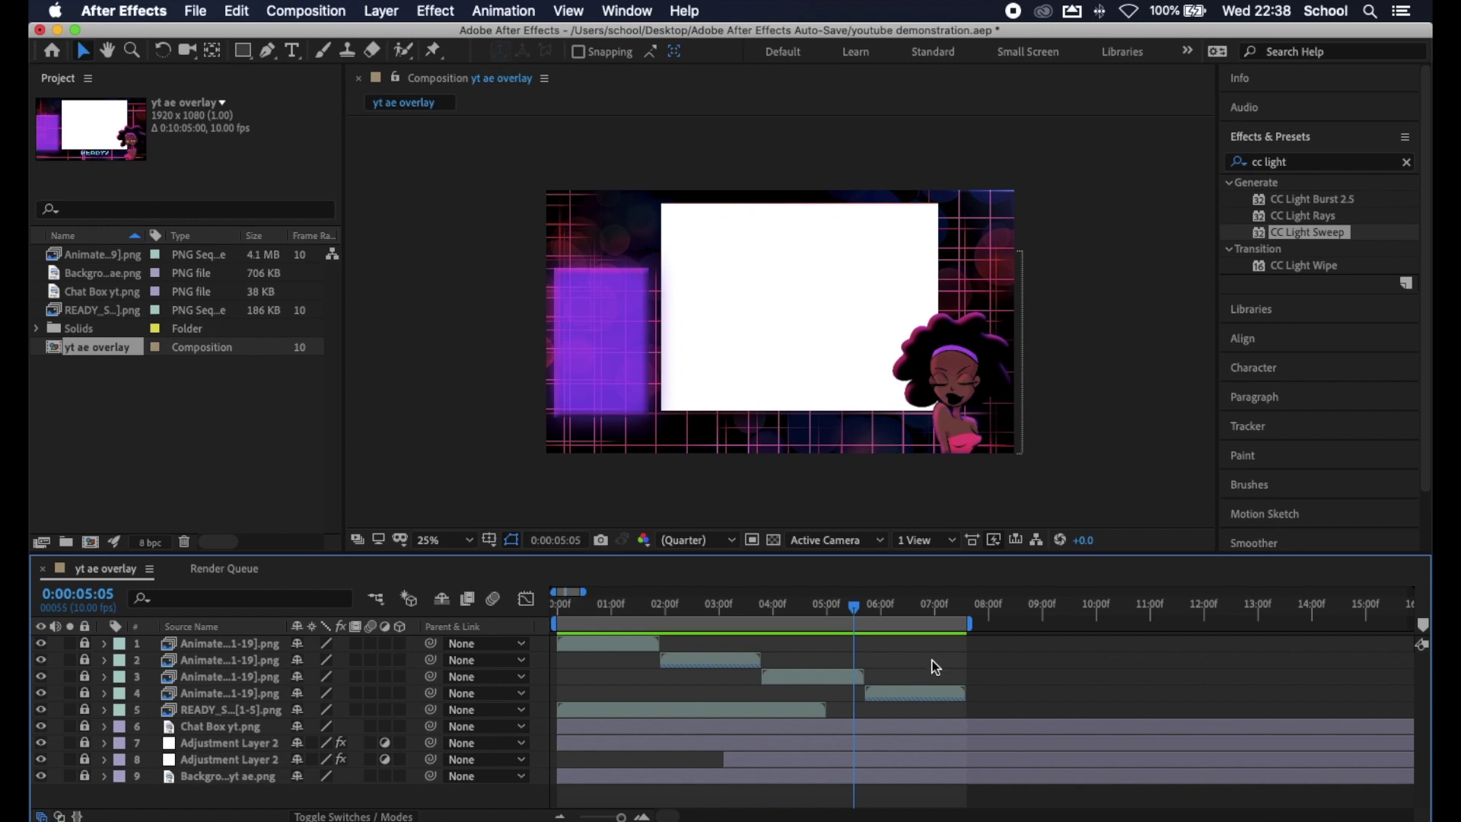
Step: Add a new shape layer from the timeline's context menu
right_click(637, 691)
mouse_move(700, 614)
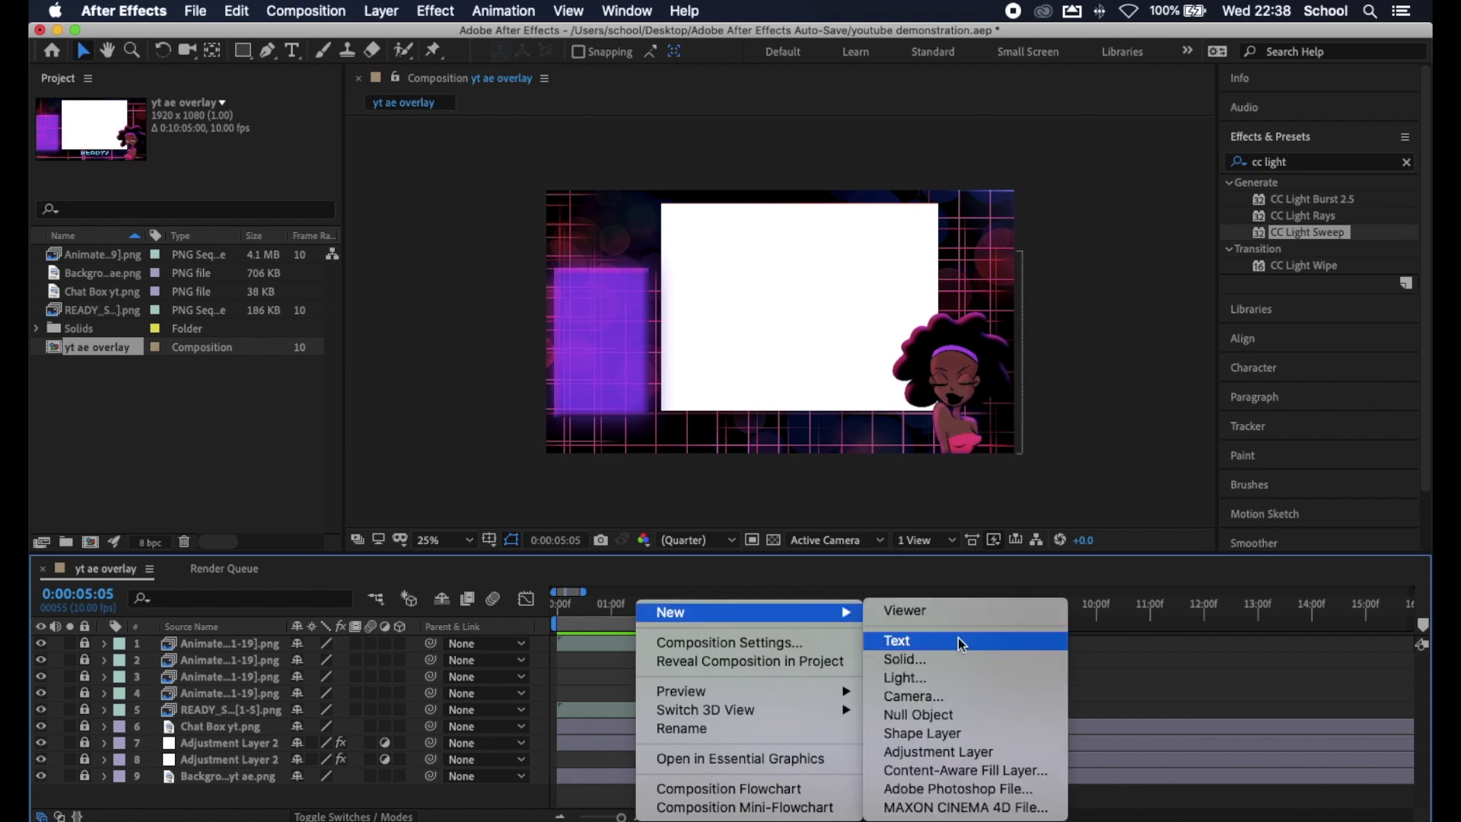
click(977, 734)
Step: Draw a rectangle over the white chat box, stretch it taller, and fit the composition in view
key(q)
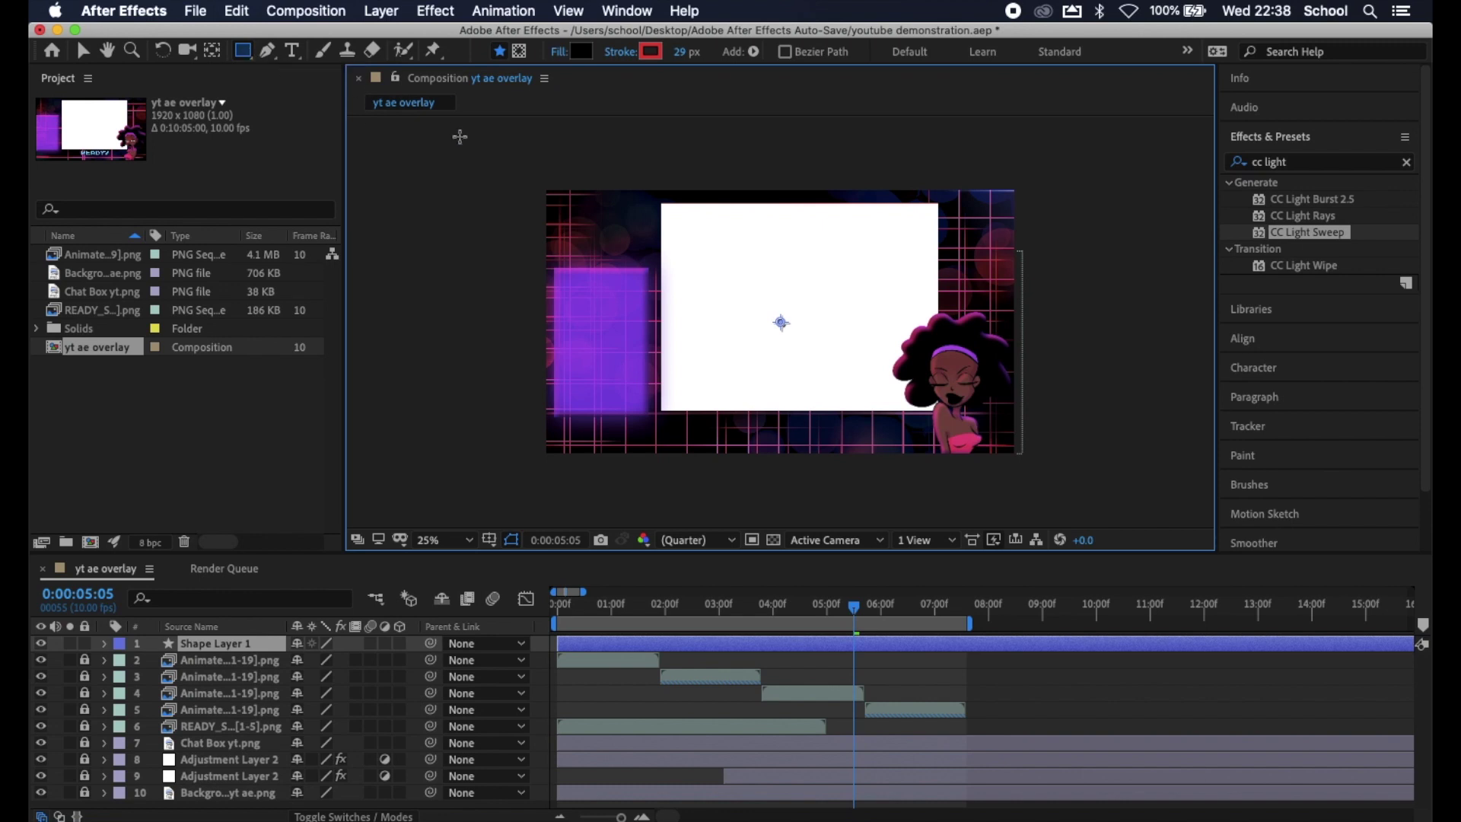
drag(660, 203, 940, 404)
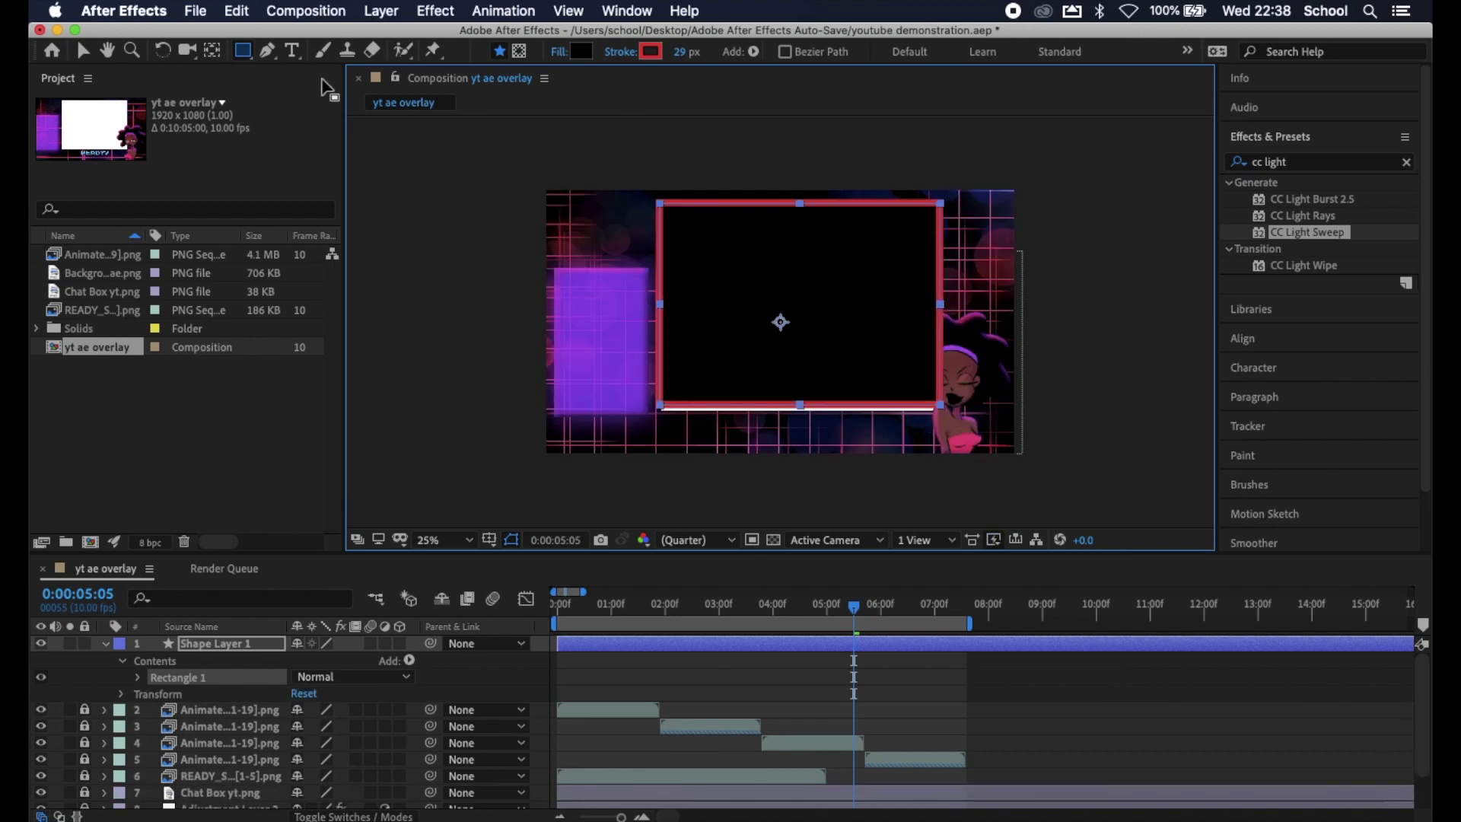
key(v)
drag(801, 407, 803, 412)
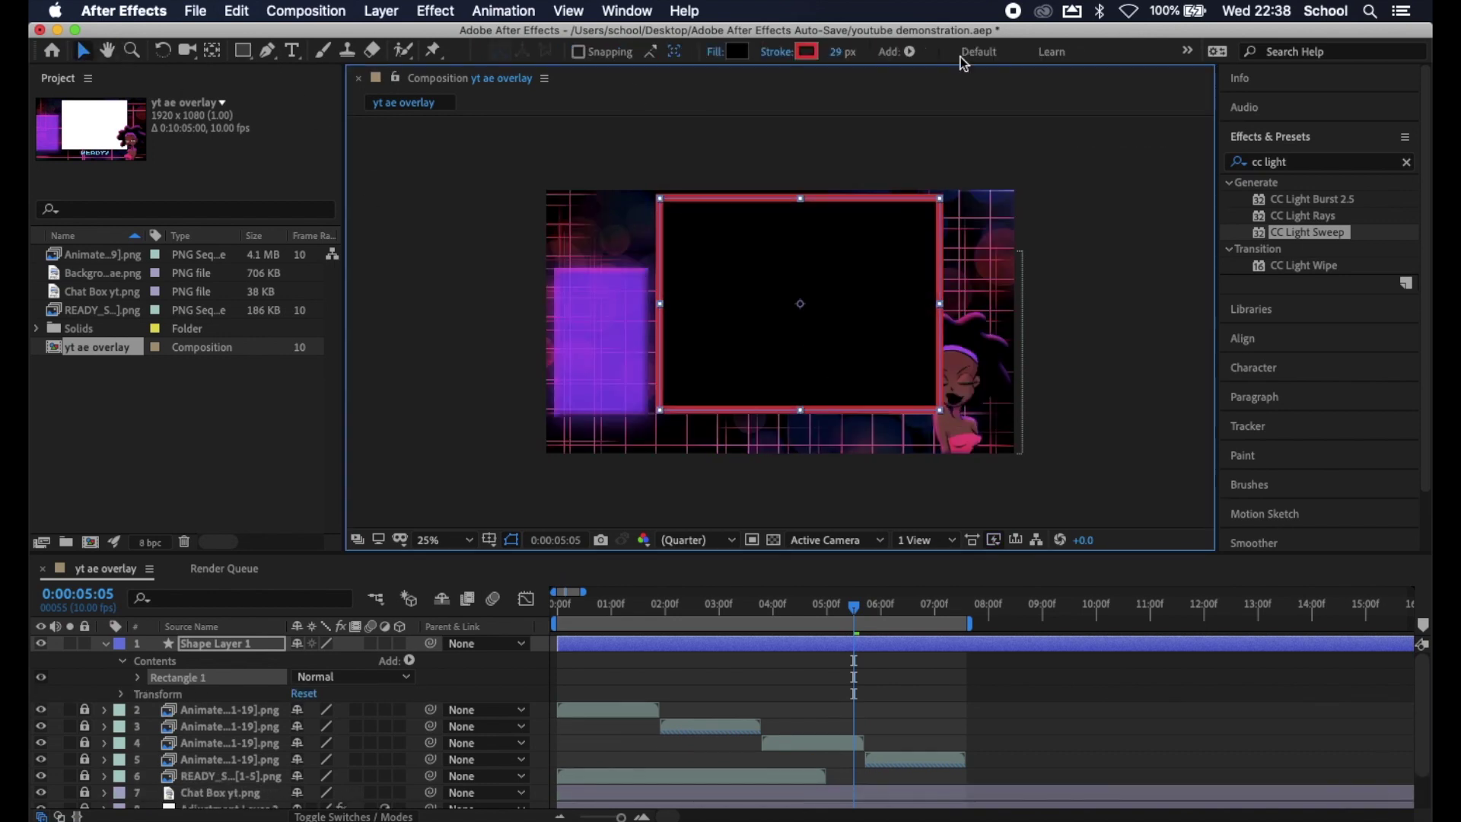
click(470, 539)
click(473, 222)
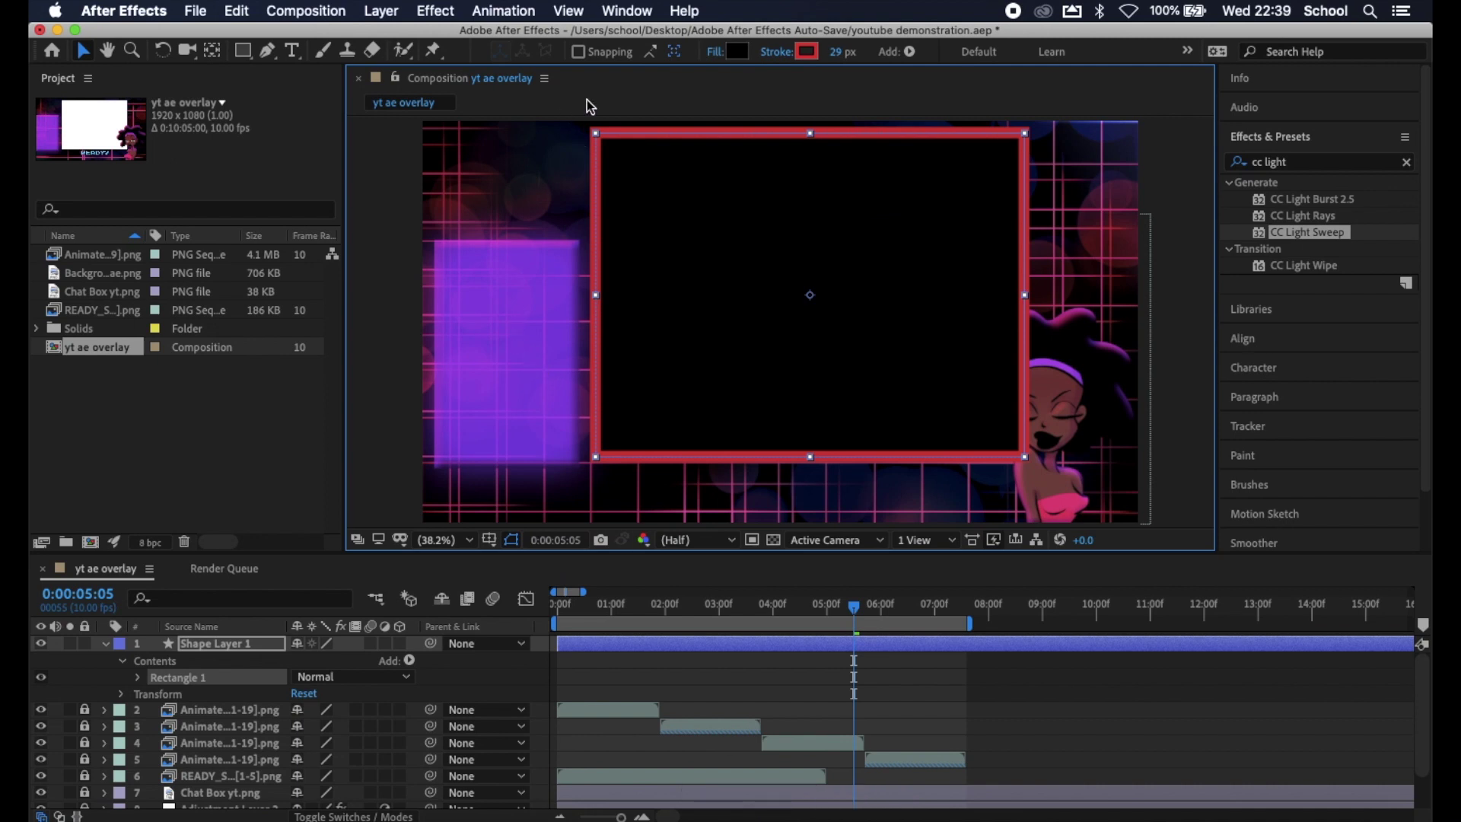
Step: Give the rectangle a pink FF4FA7 stroke and thin its width from 29 px to 4 px
click(799, 53)
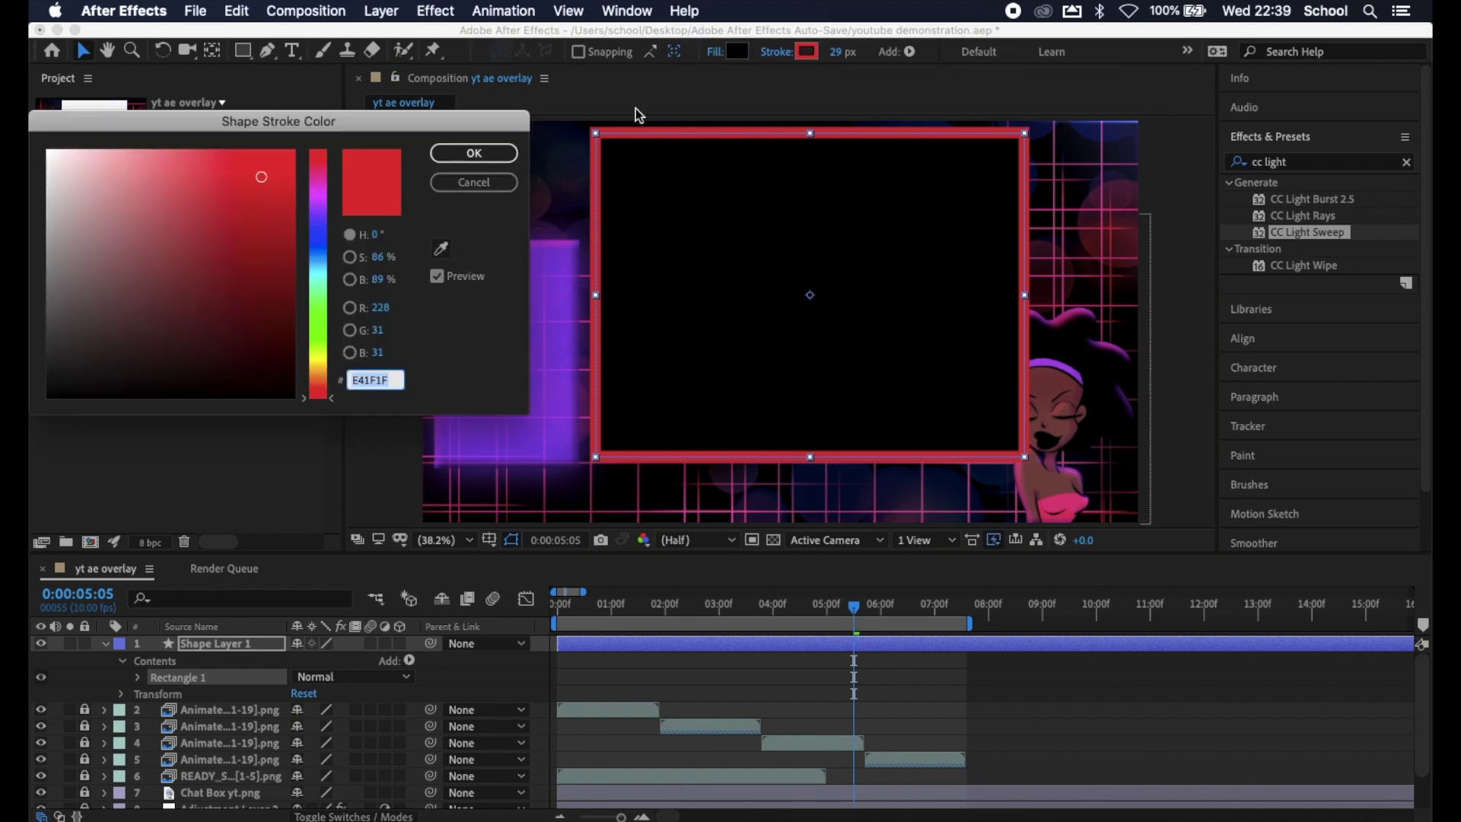
text(FF)
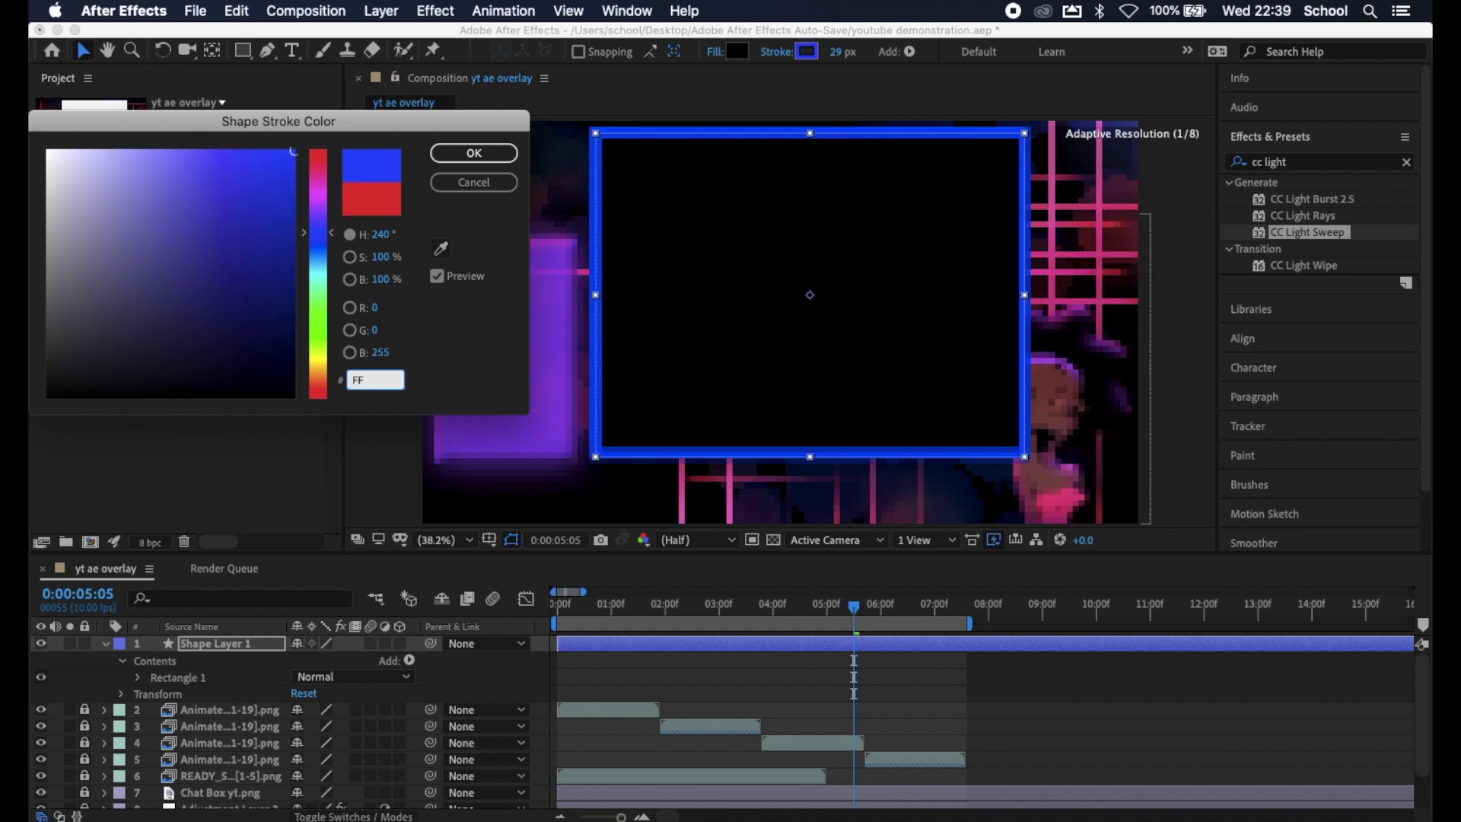
text(4)
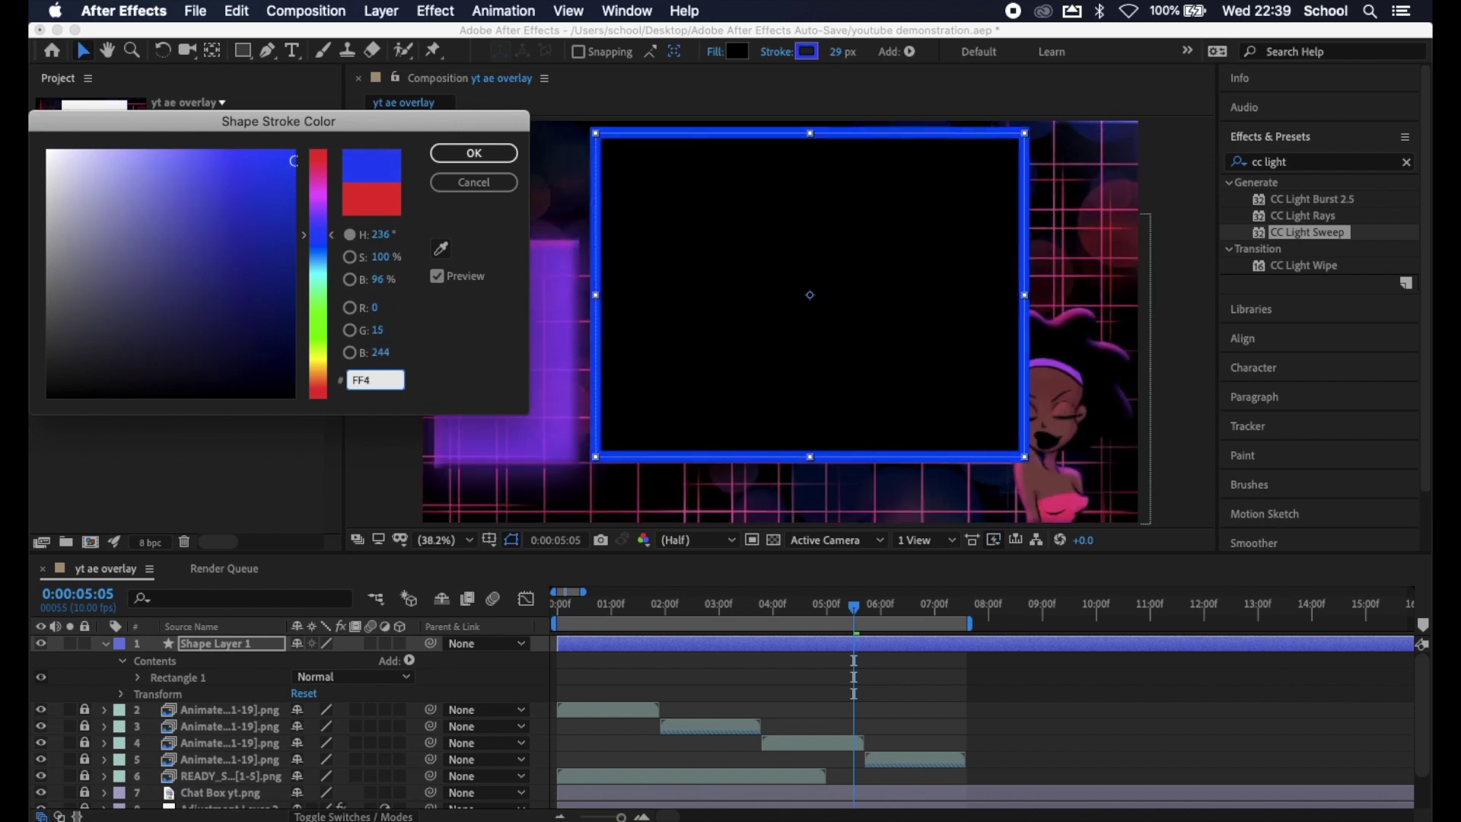
text(FA7)
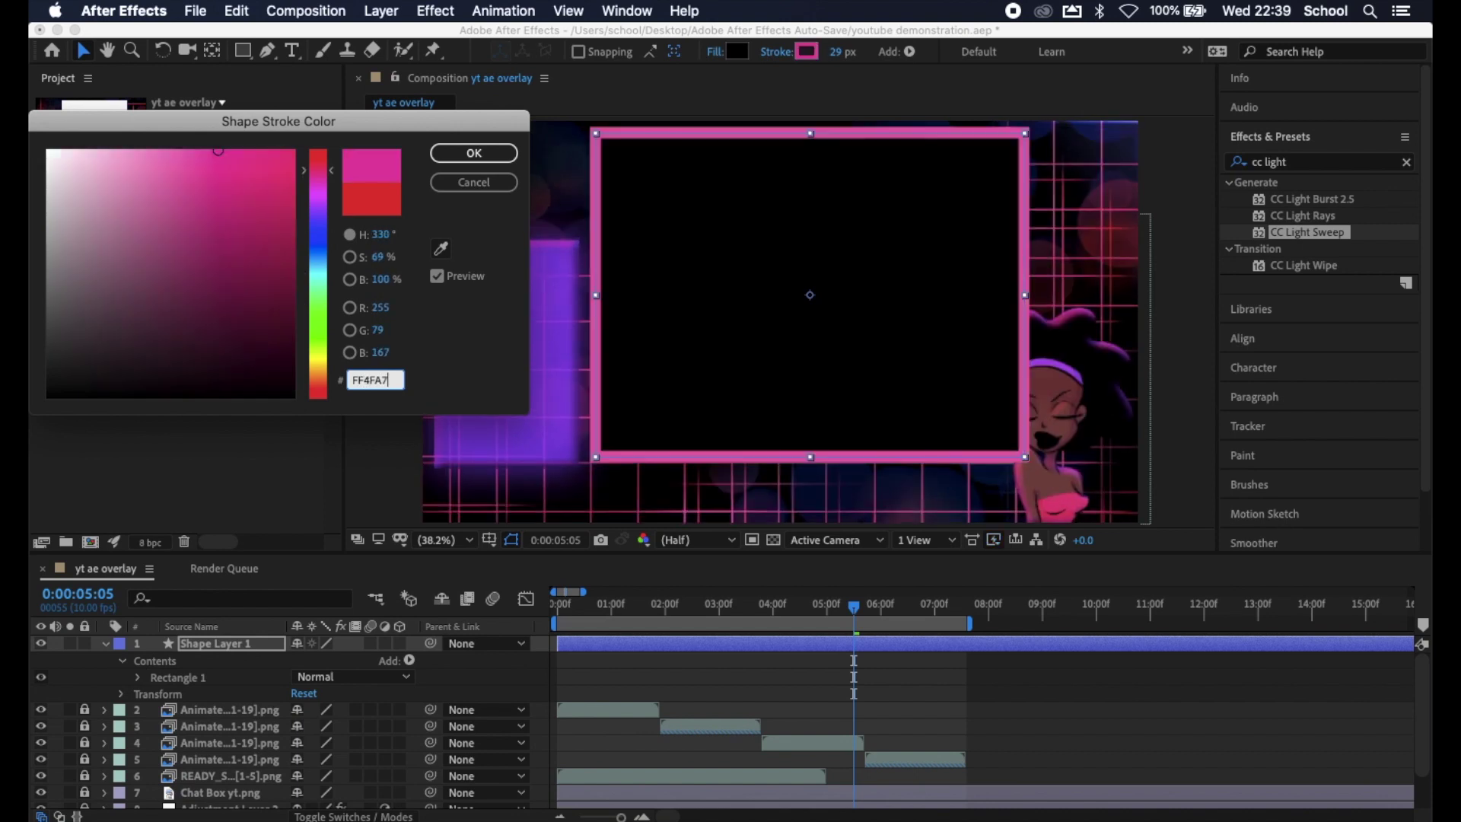
click(473, 154)
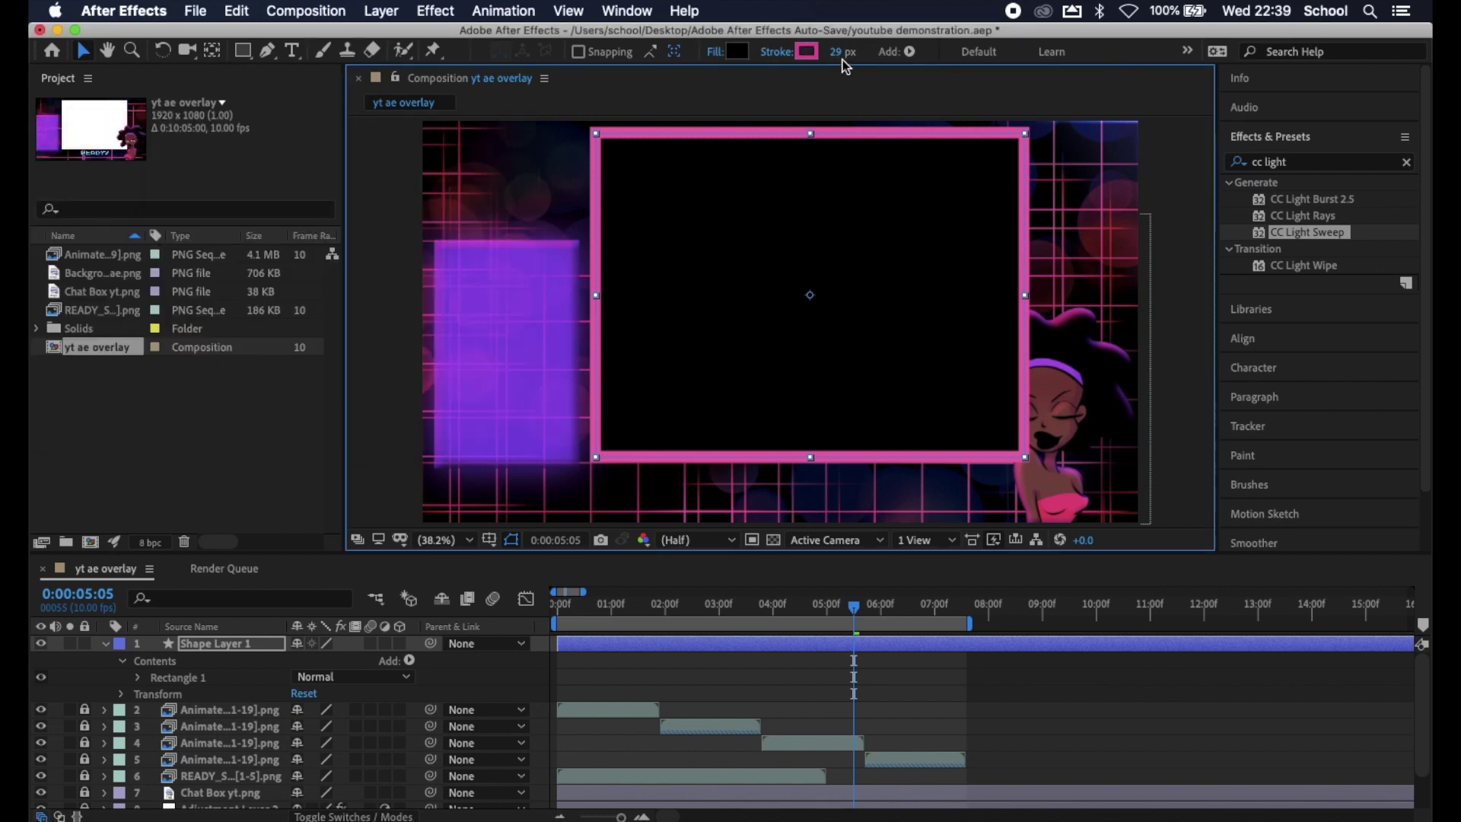
mouse_move(844, 62)
mouse_down()
mouse_move(795, 58)
mouse_move(838, 61)
mouse_up()
text(2)
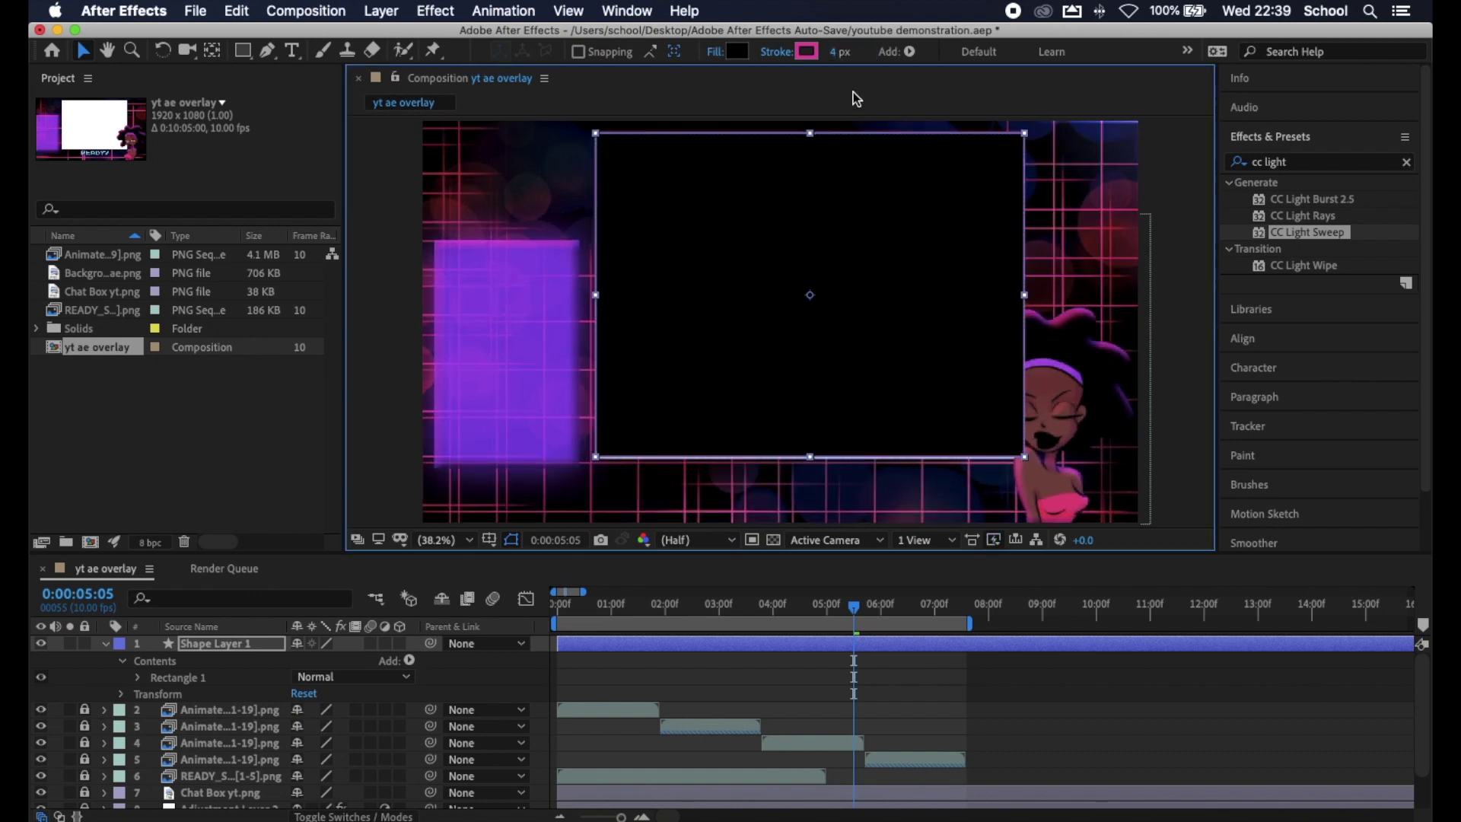
click(401, 395)
click(756, 358)
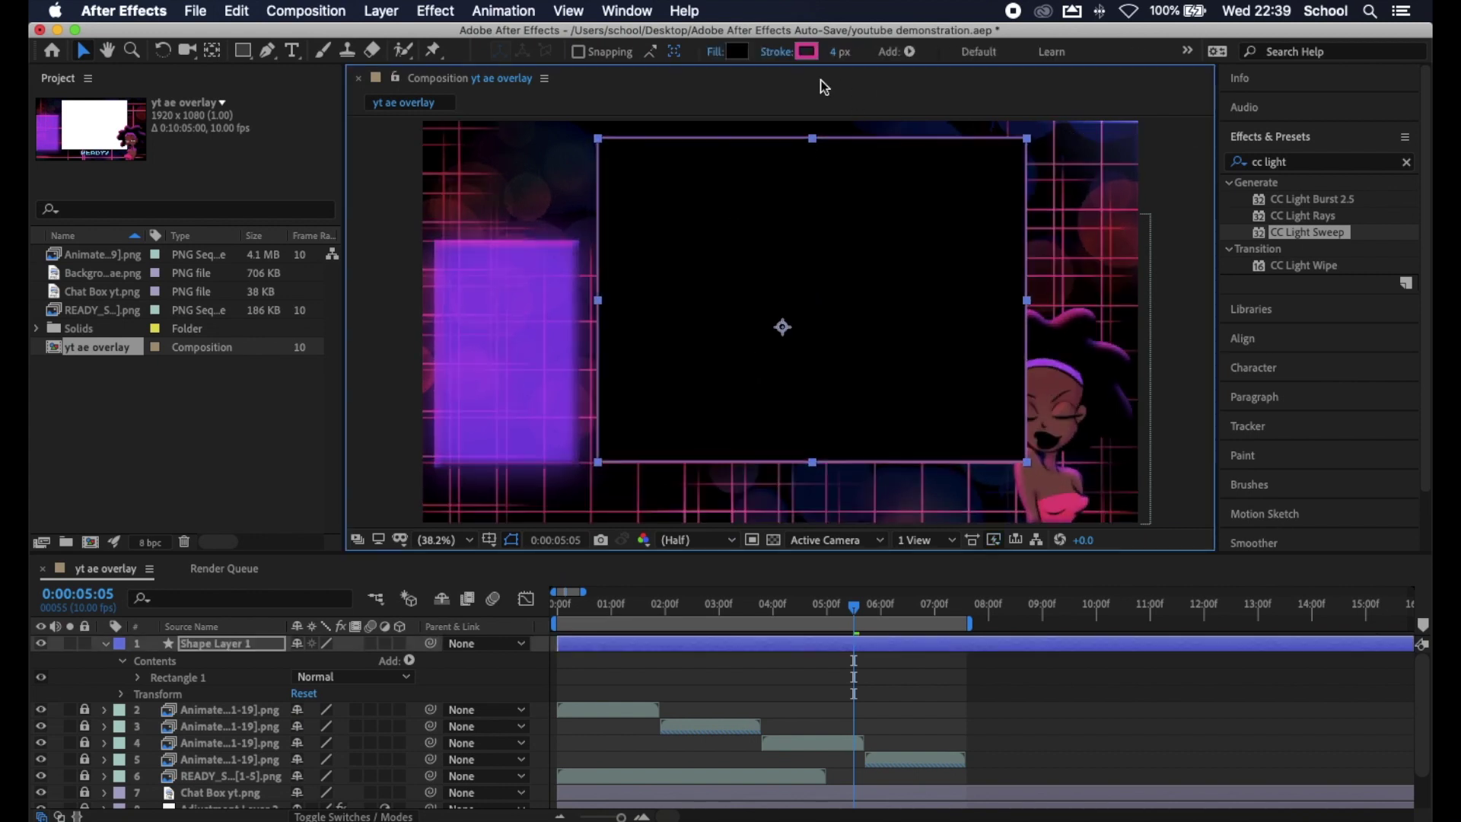
Step: Expand Shape Layer 1 down to Rectangle 1's path, stroke and fill properties
click(122, 660)
click(360, 466)
click(624, 365)
click(404, 359)
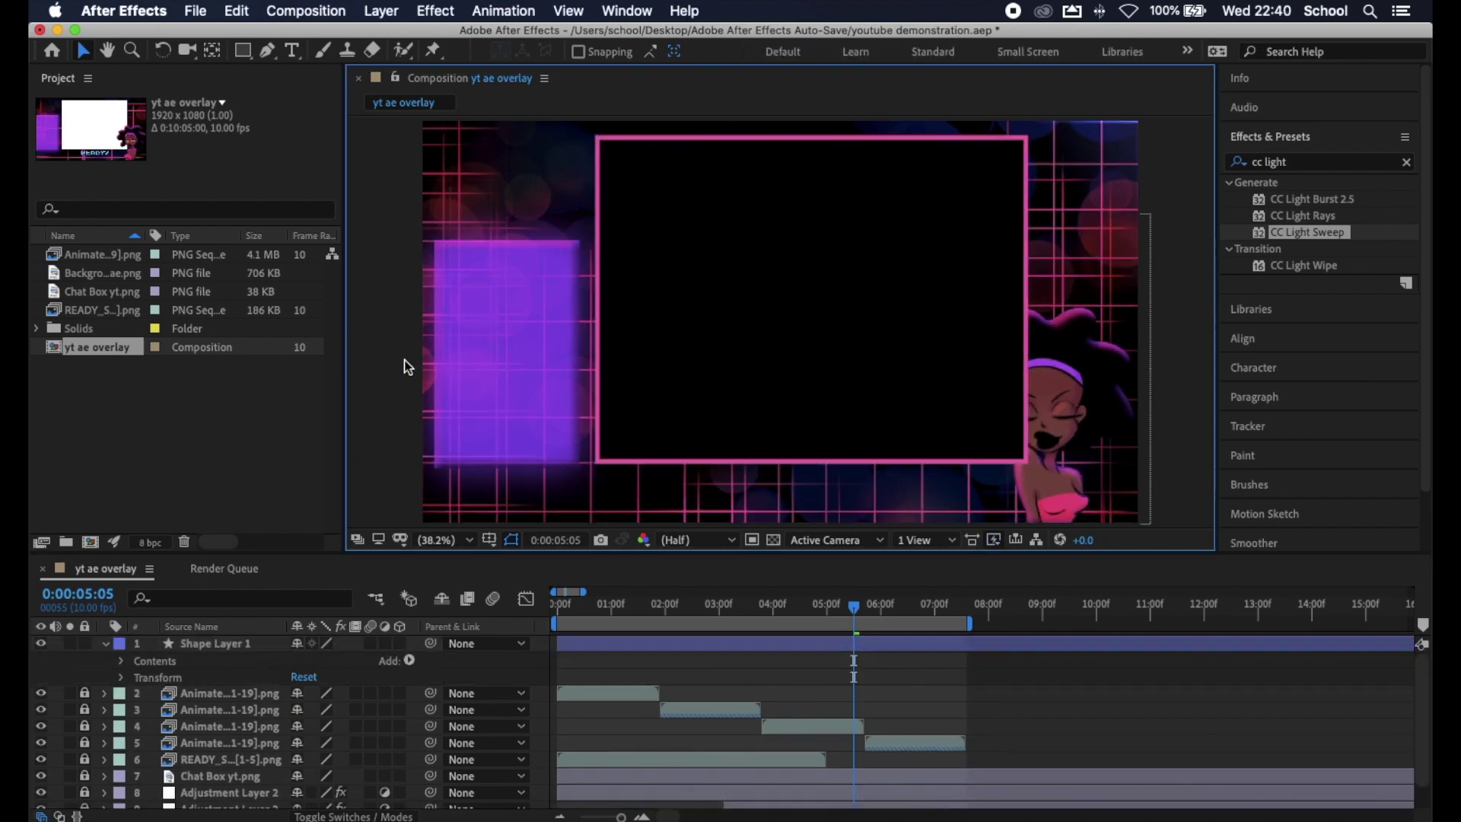
click(107, 647)
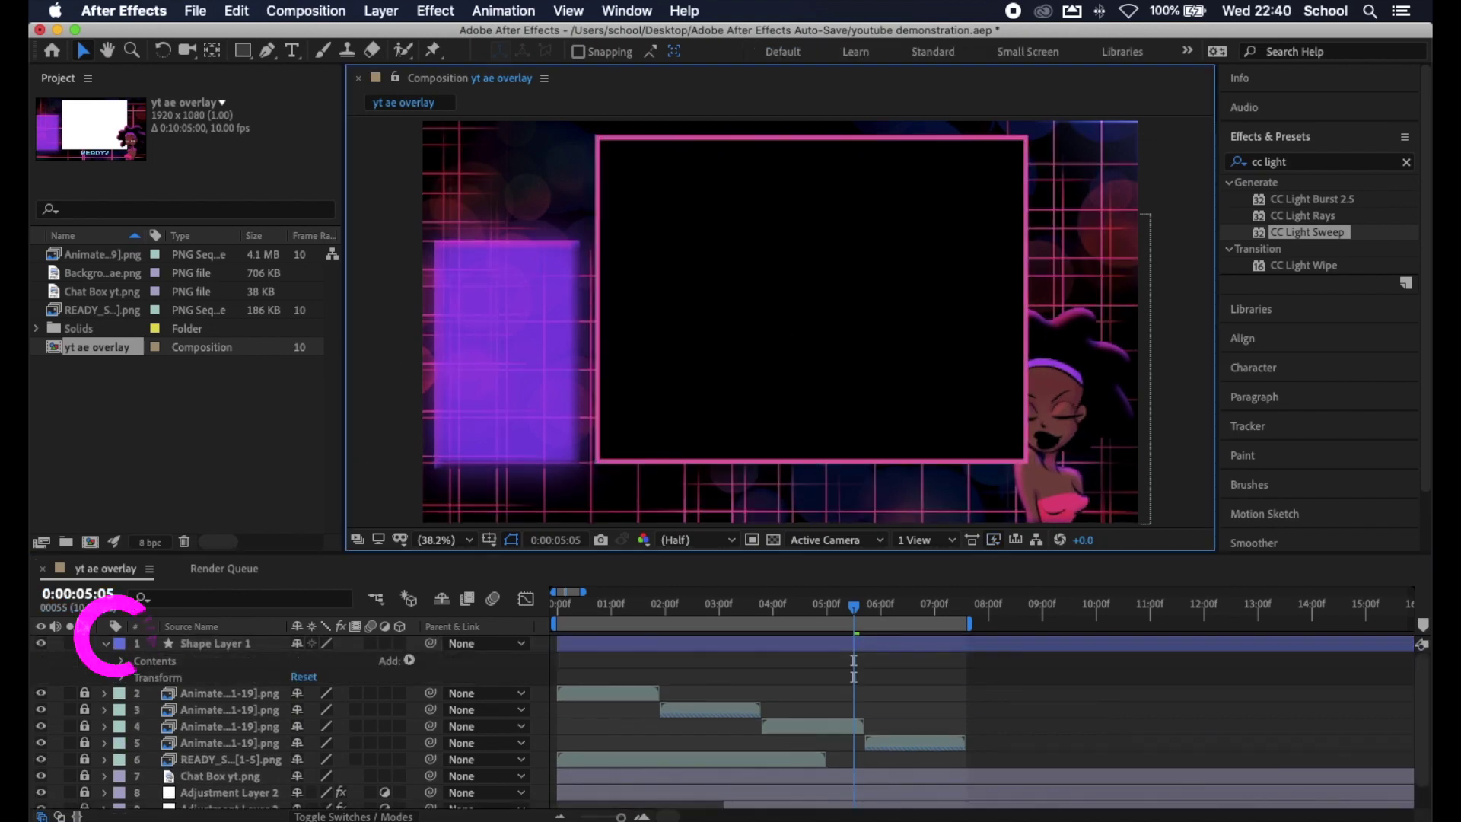
click(105, 644)
click(105, 644)
click(122, 661)
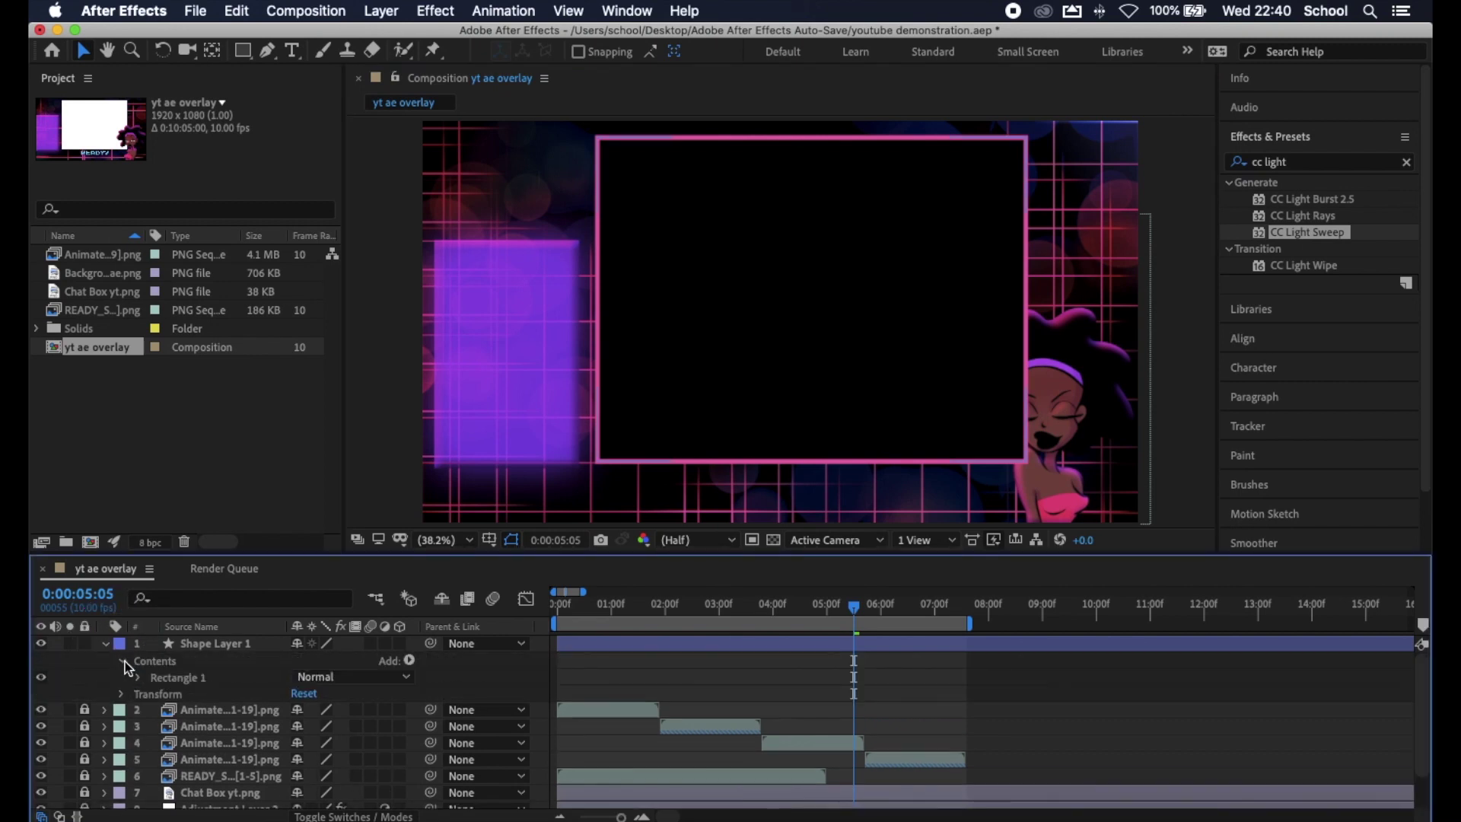
click(137, 677)
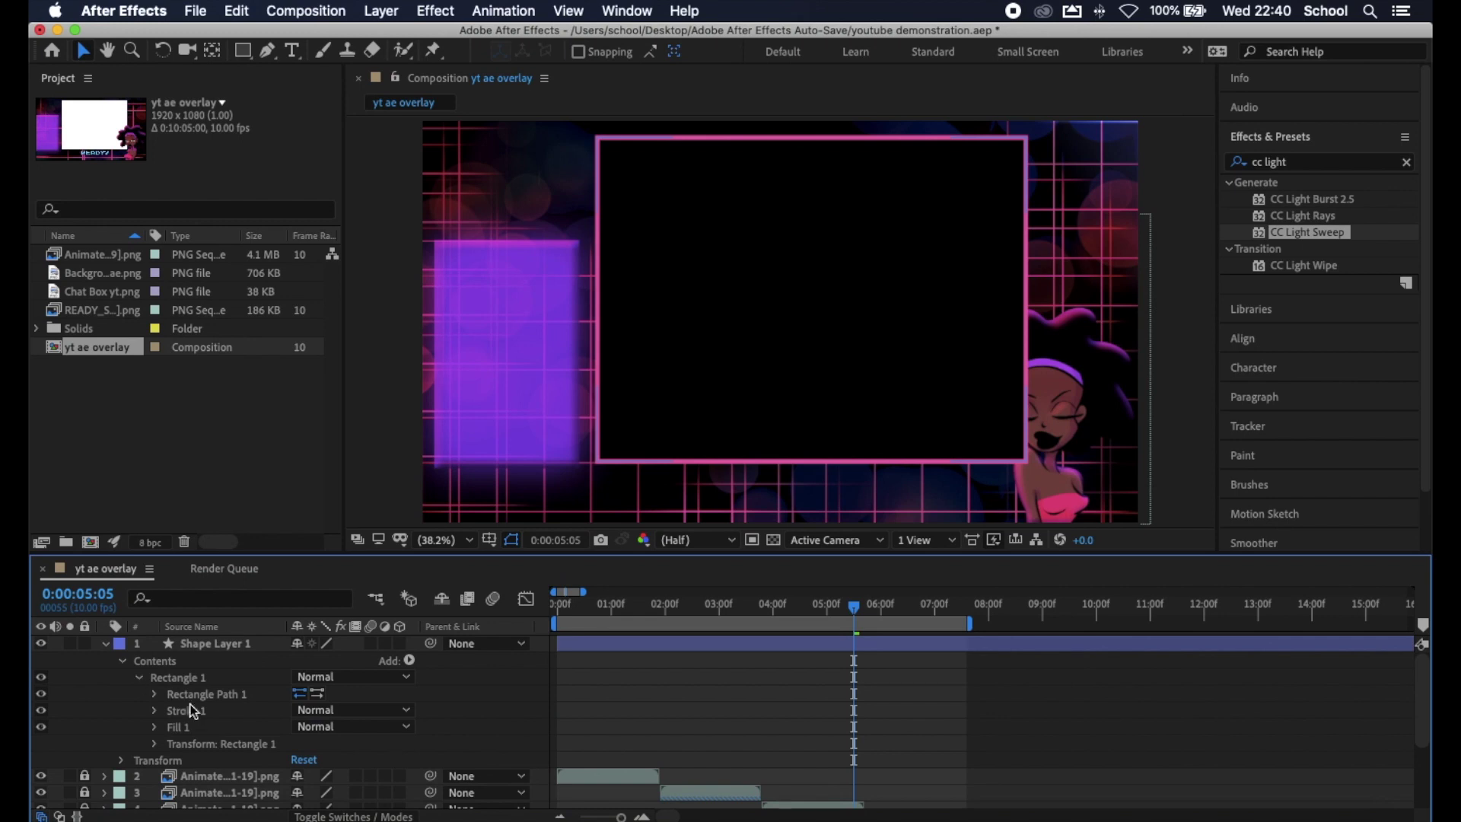
Step: Delete Fill 1 and nudge the rectangle's edges to line up with the box
click(194, 727)
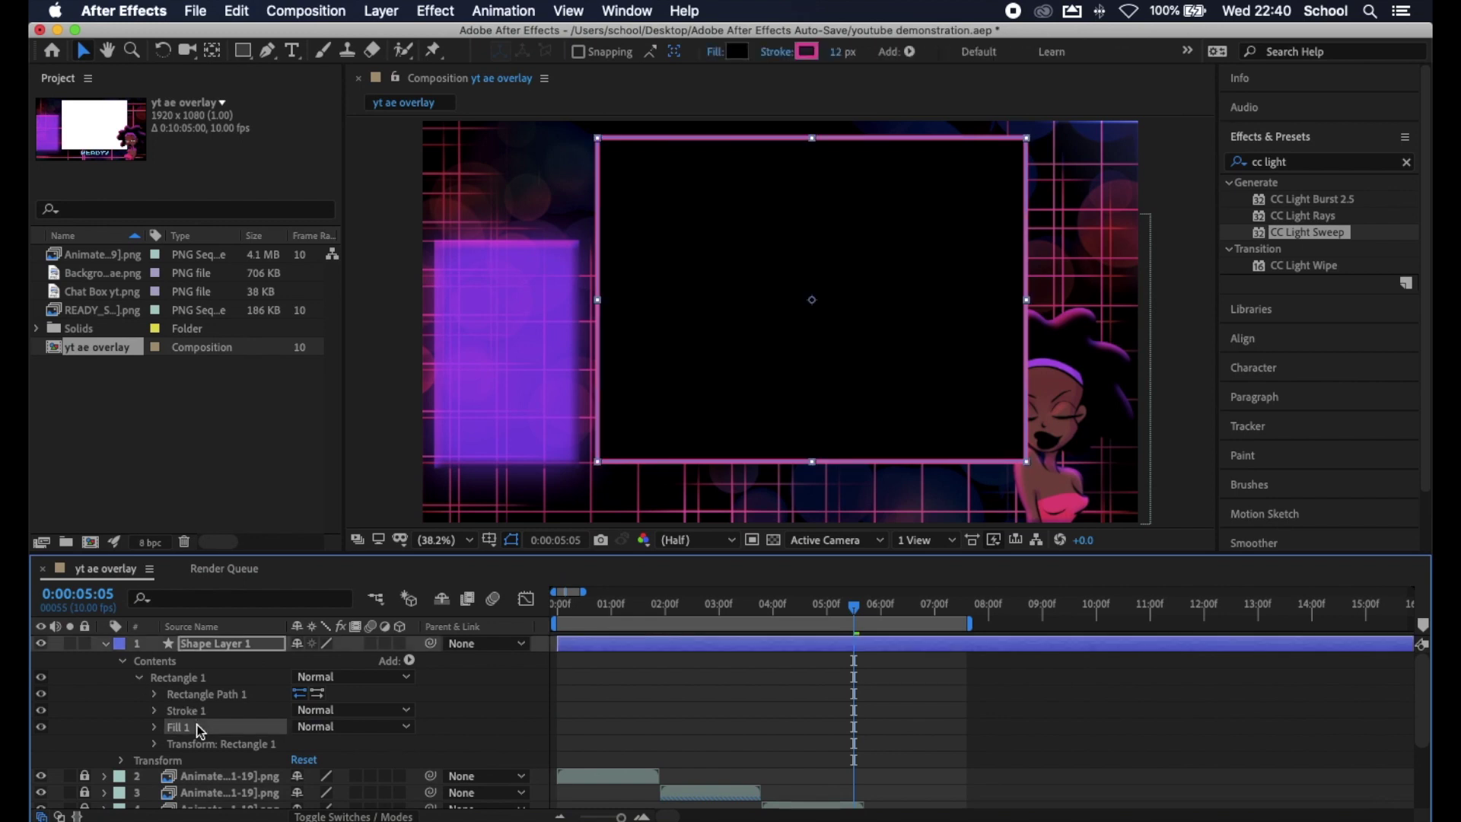
key(Delete)
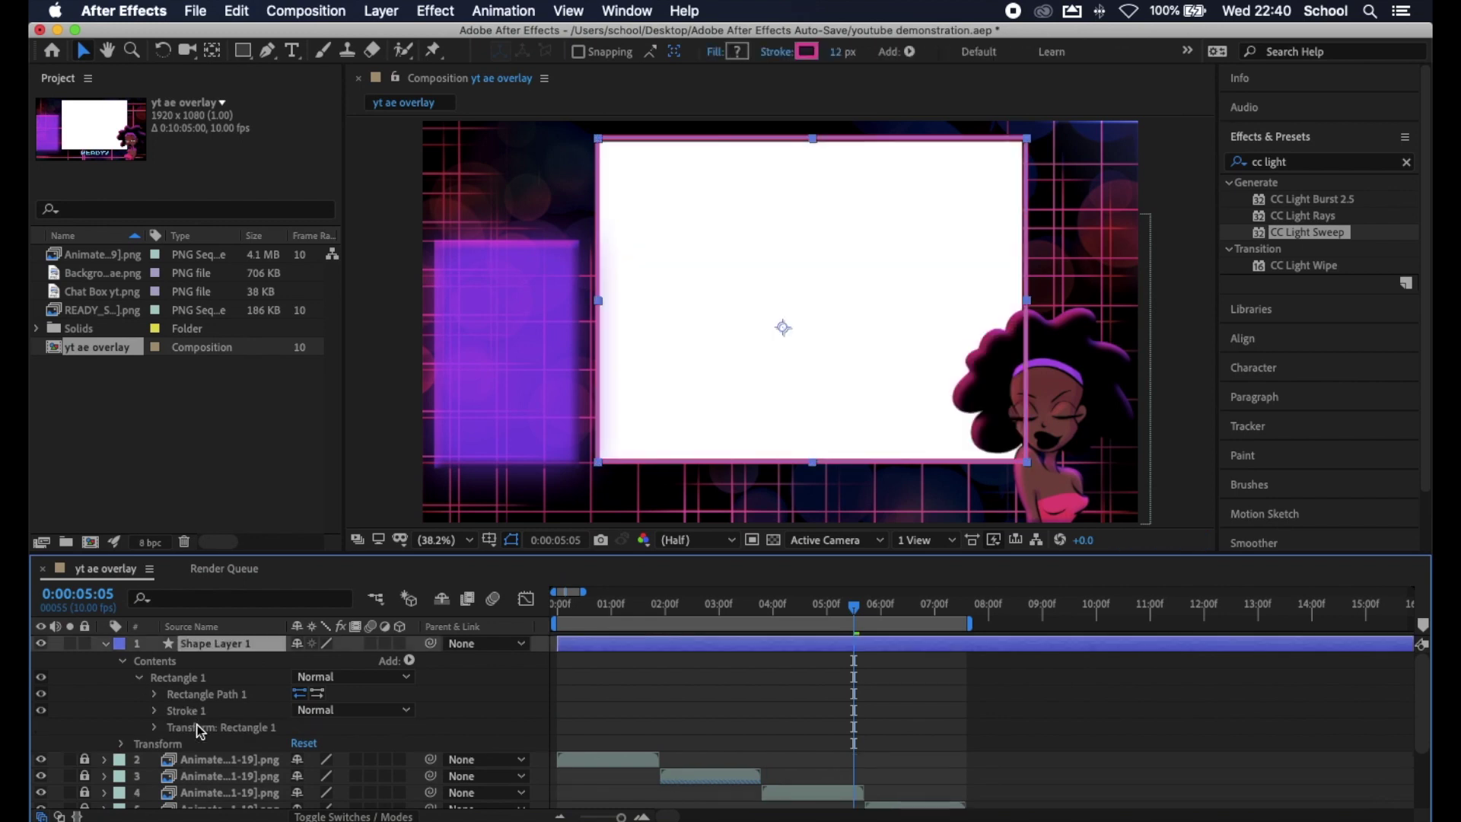
drag(831, 137, 829, 140)
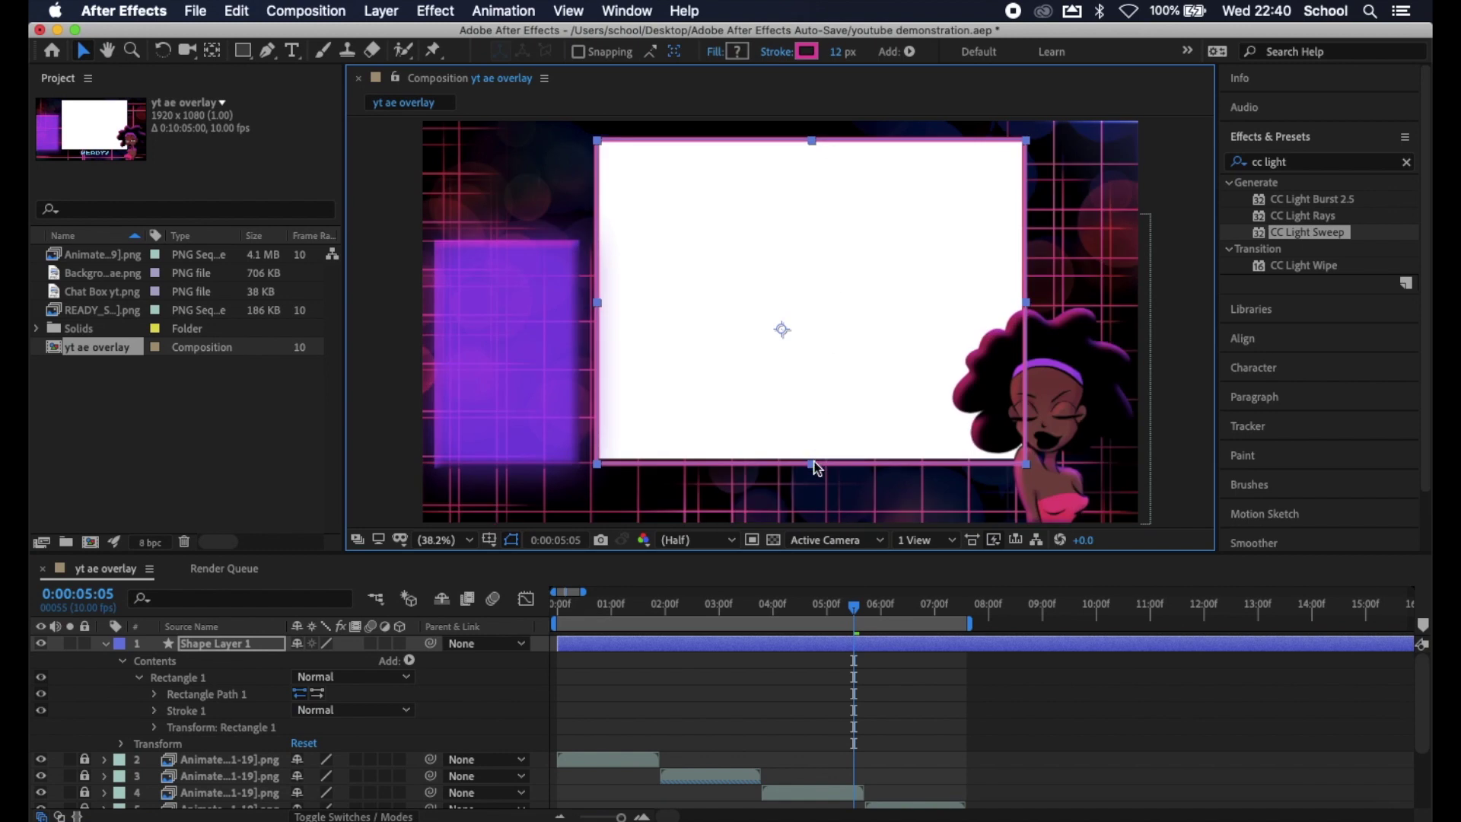
drag(813, 464, 814, 460)
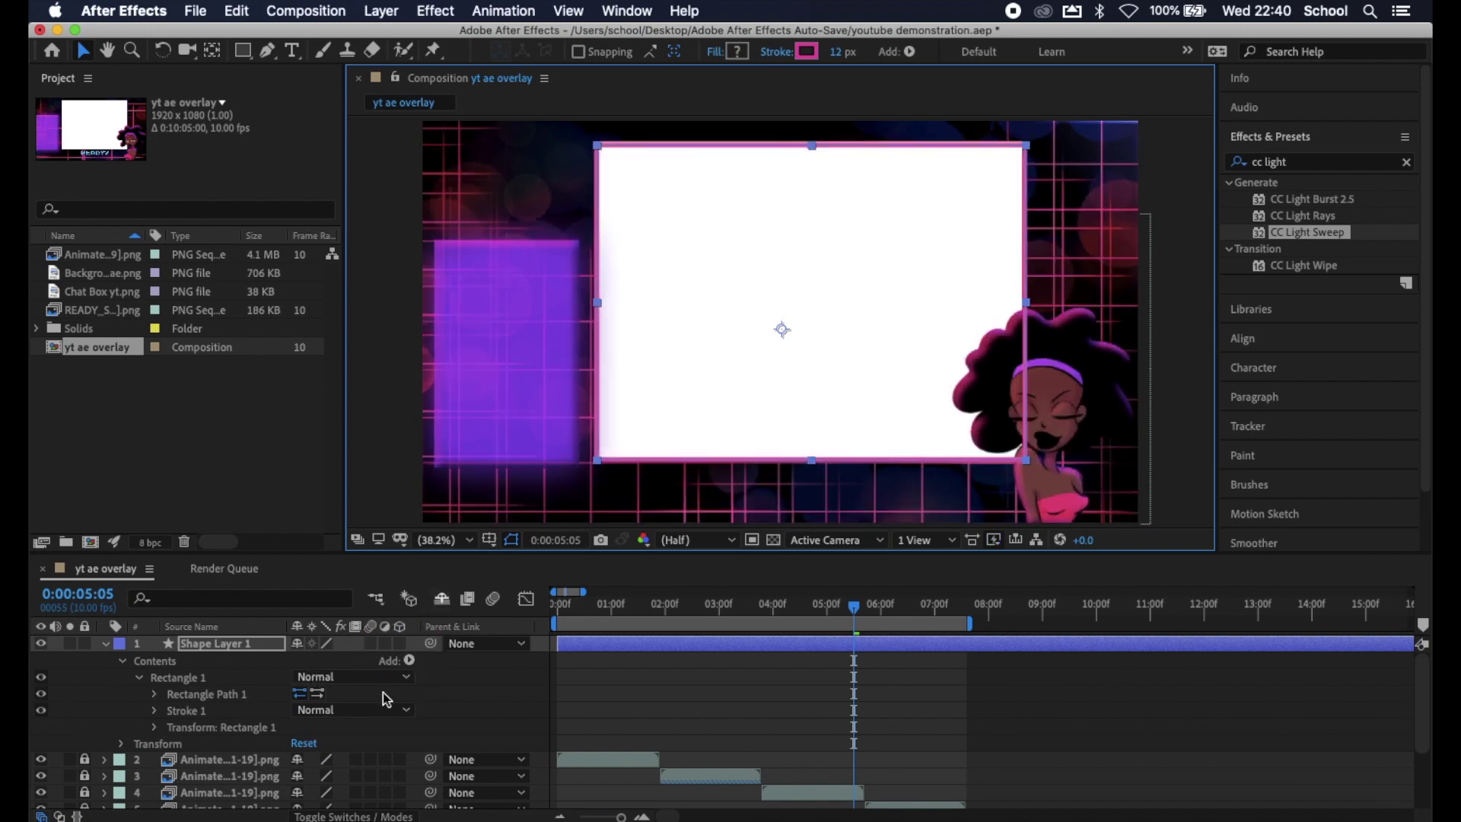
Step: Add Trim Paths to the rectangle and reveal its settings
click(409, 662)
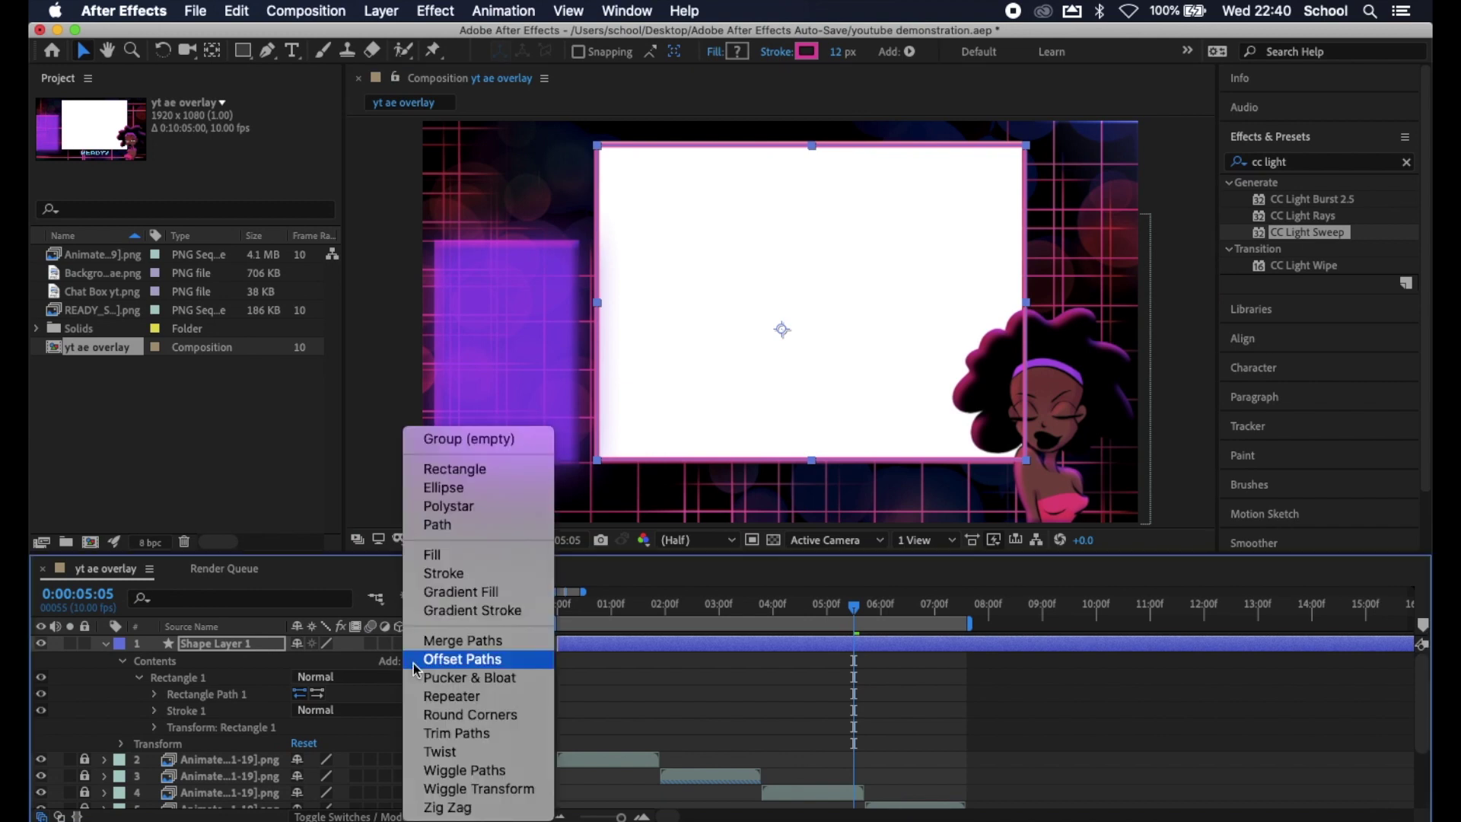
click(472, 735)
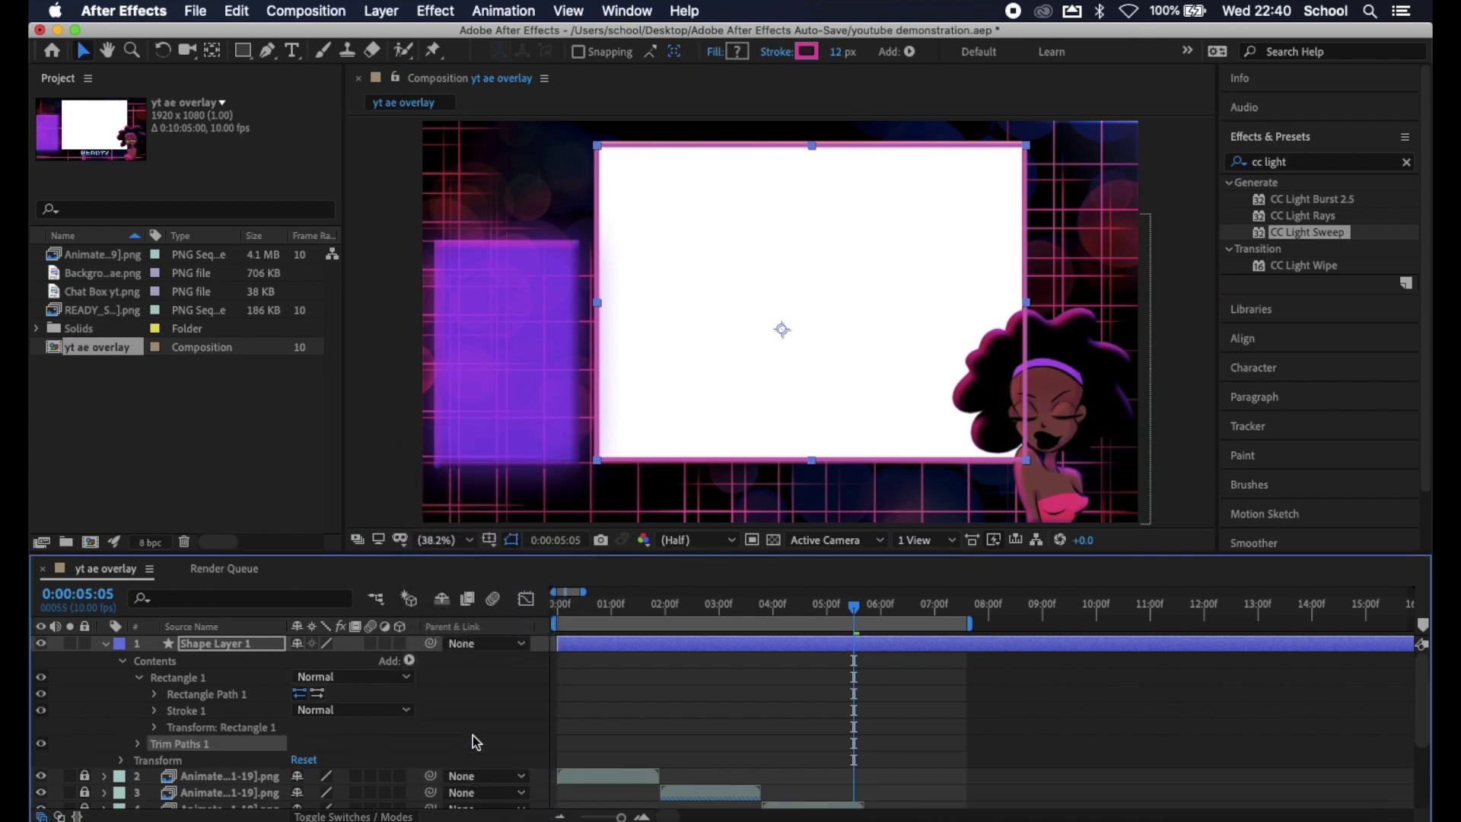
click(138, 744)
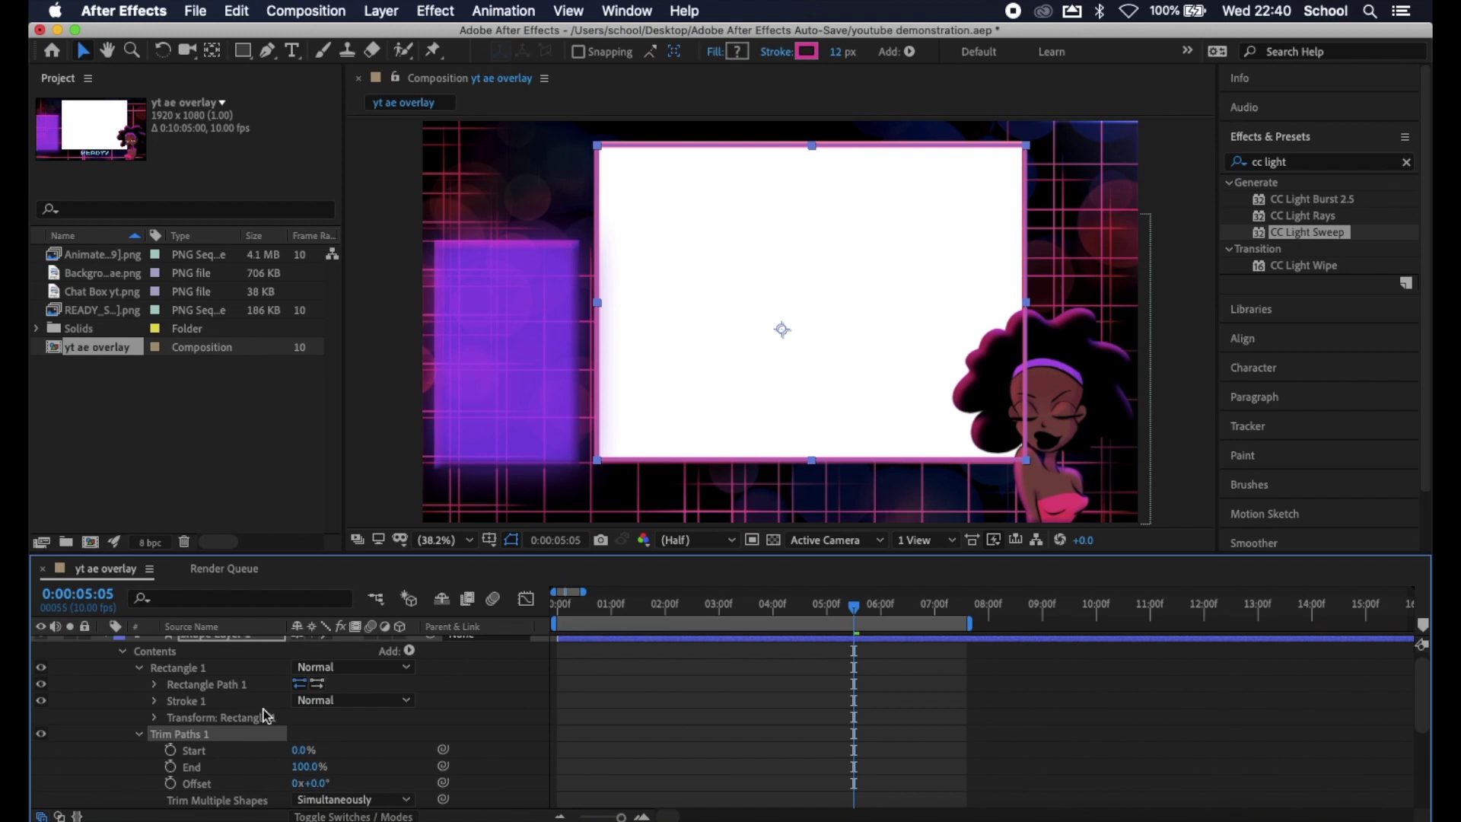
scroll(266, 716, down, 4)
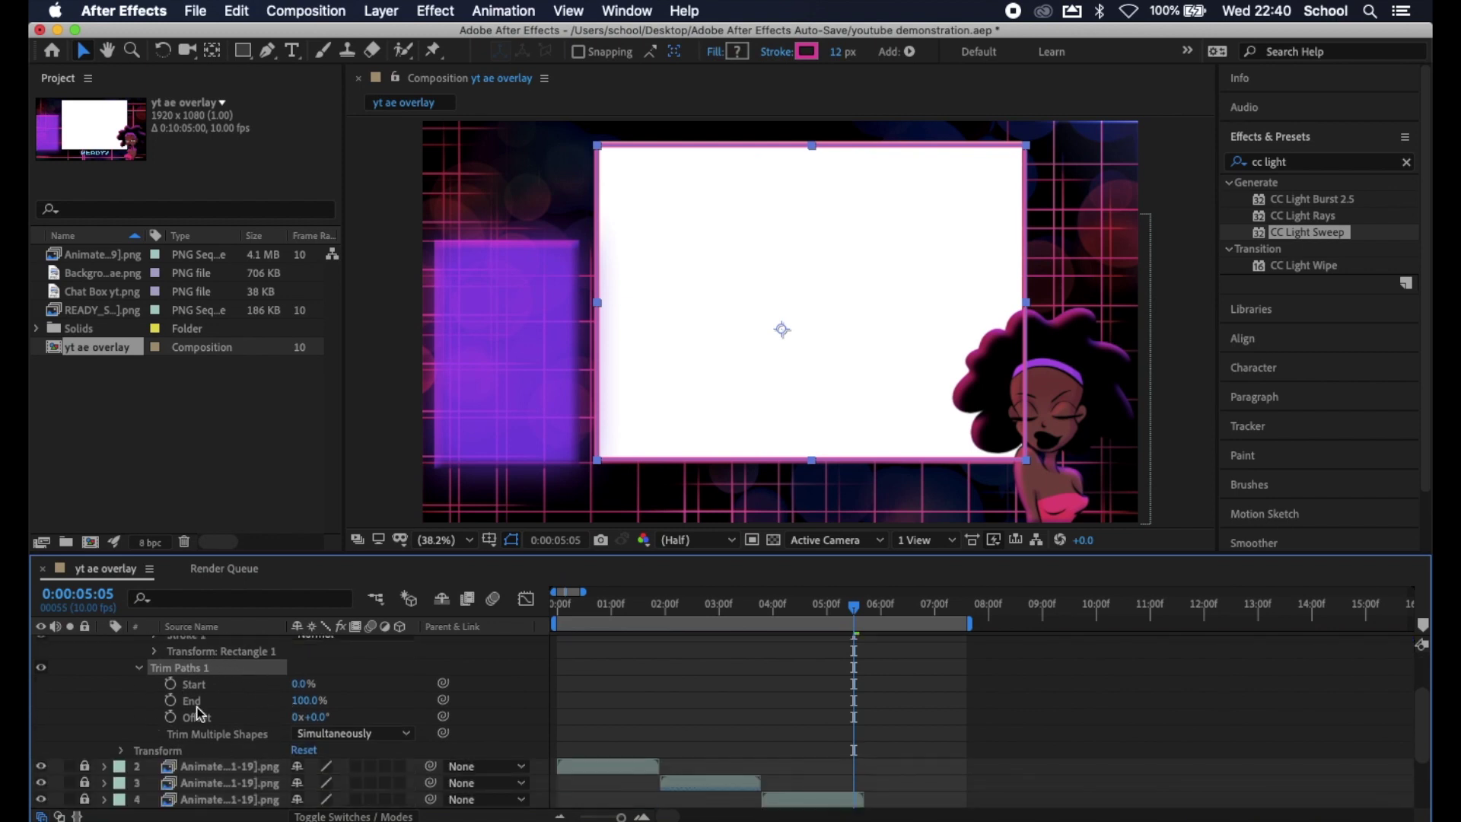
Step: Set Trim Paths Start to 32% at frame 0 and create its first keyframe
drag(850, 608, 556, 609)
mouse_move(305, 683)
mouse_down()
mouse_move(358, 677)
mouse_move(232, 685)
mouse_move(281, 700)
mouse_move(262, 702)
mouse_move(326, 683)
mouse_up()
click(376, 468)
click(304, 685)
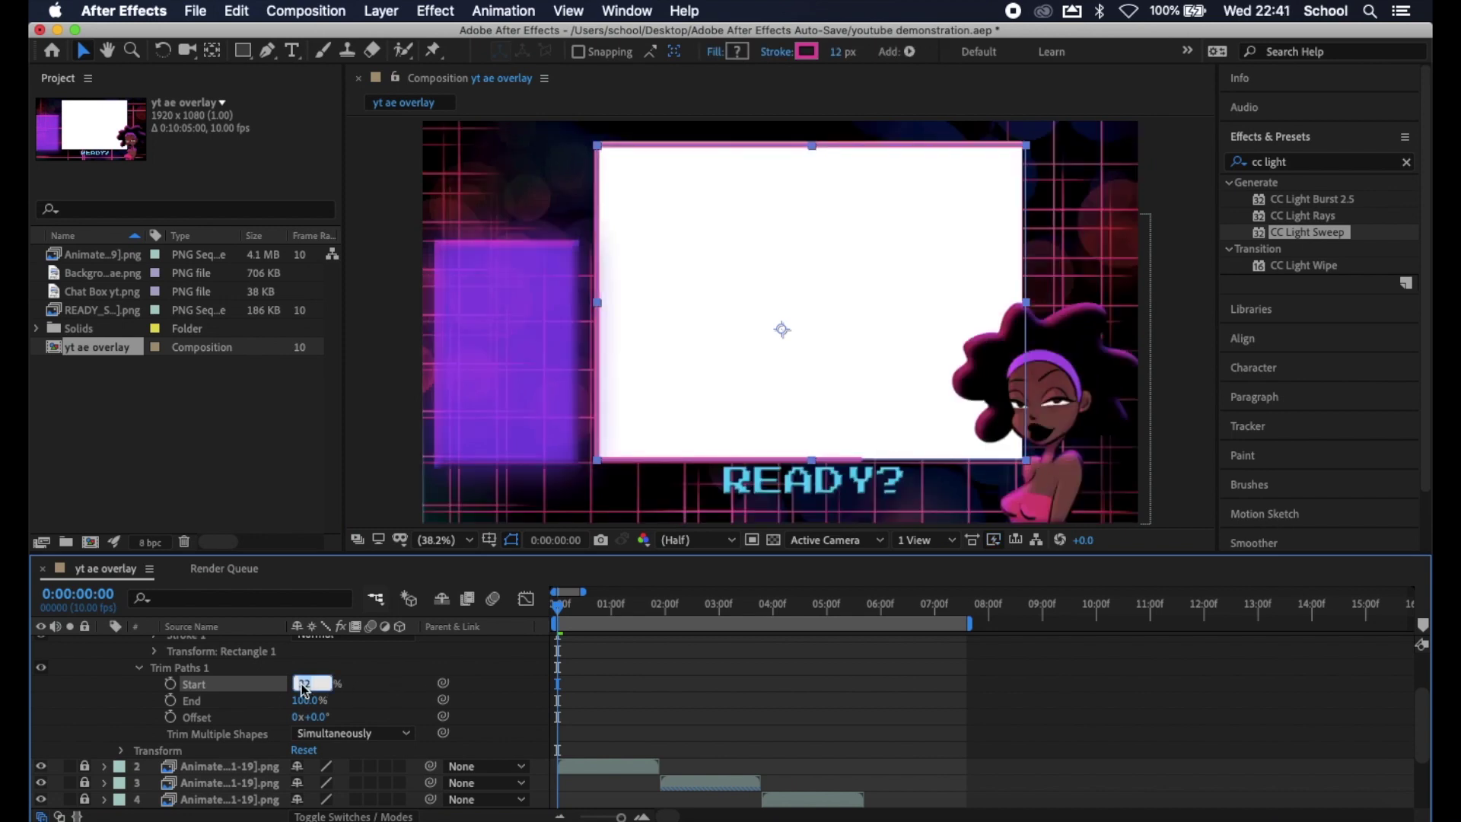
click(355, 688)
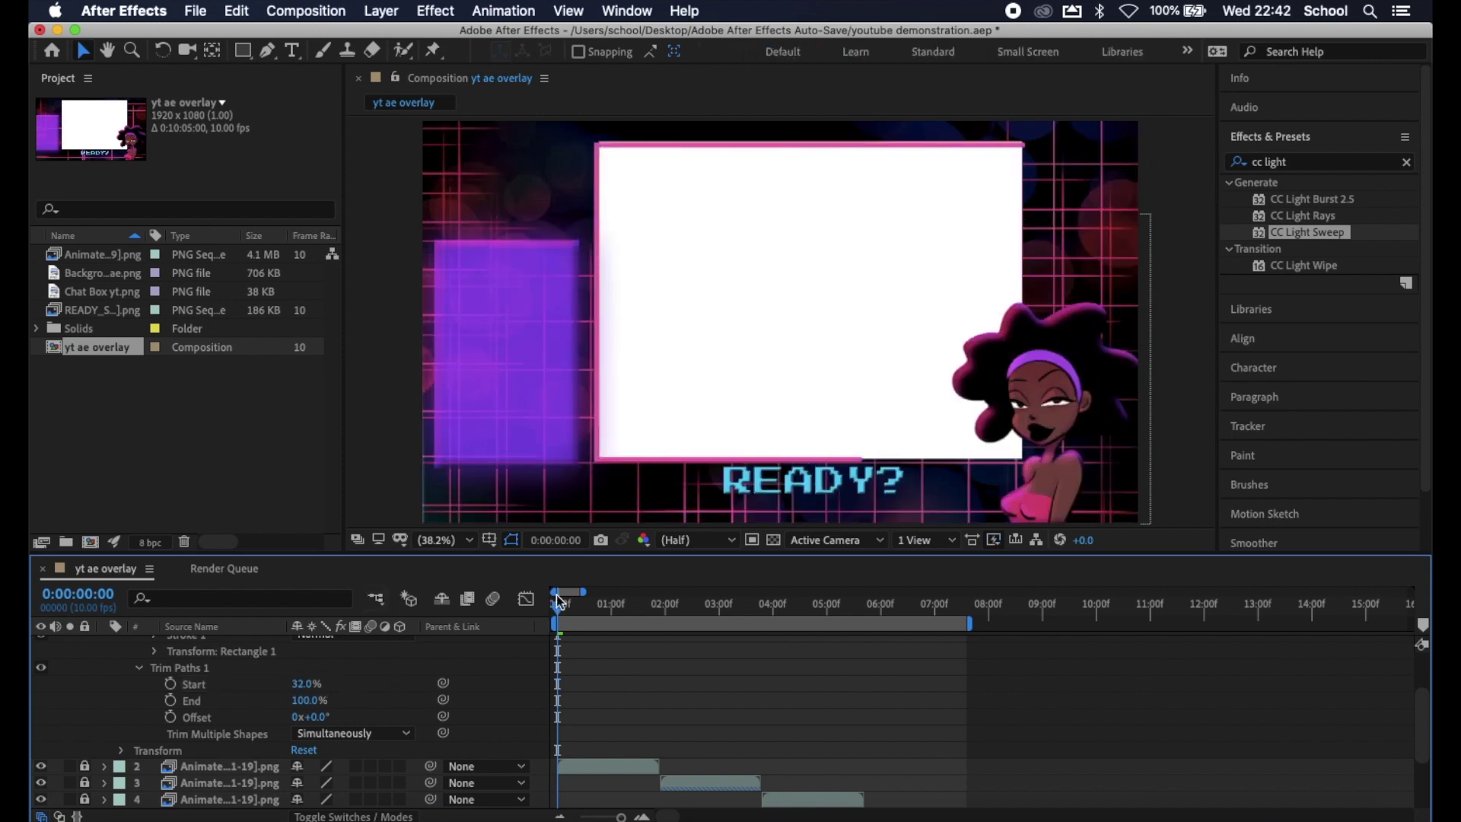
click(171, 683)
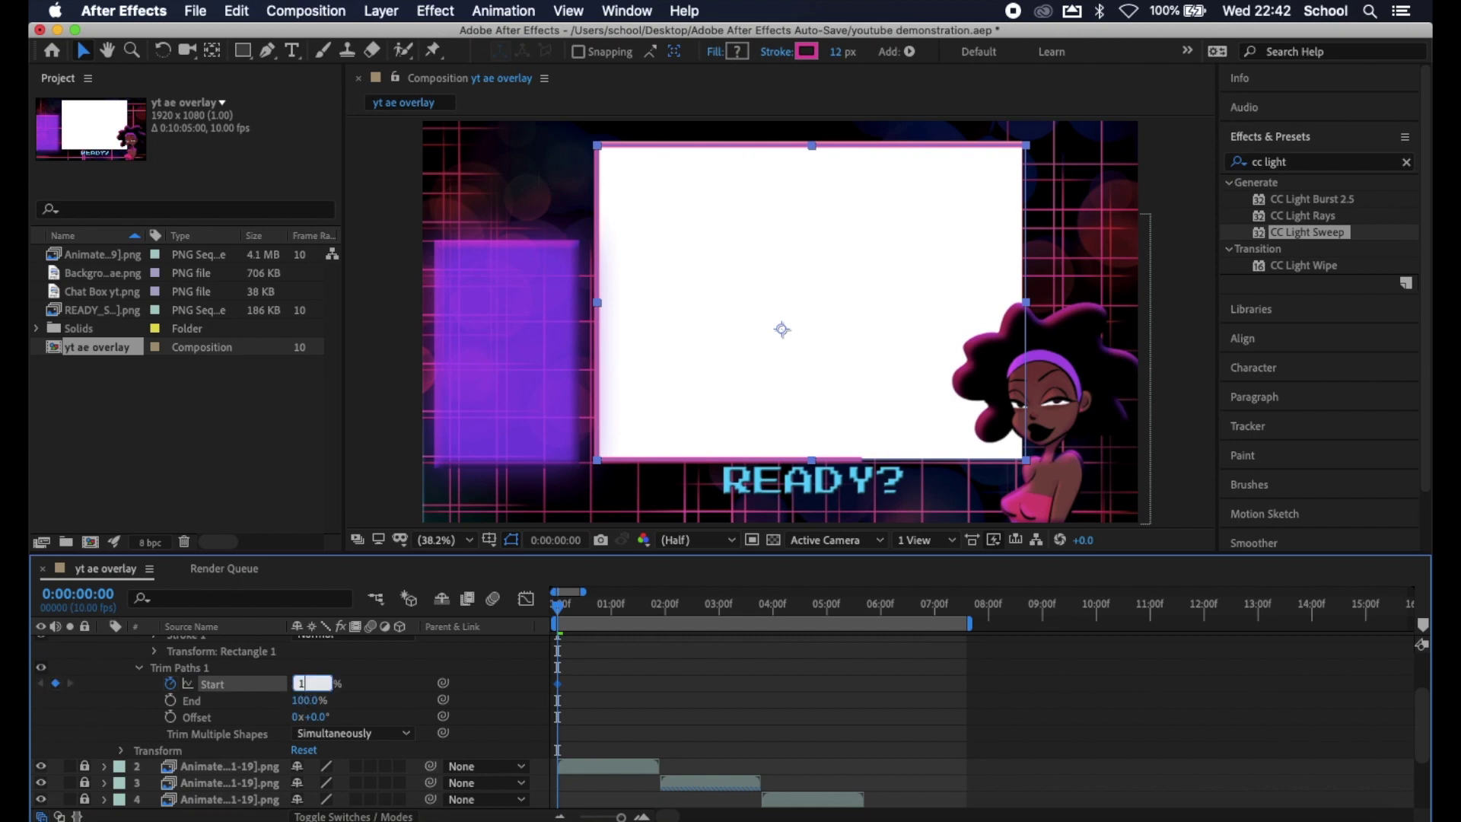
Step: Animate Trim Paths Start from 100% at frame 0 to 0% at 1:05, then preview
key(Return)
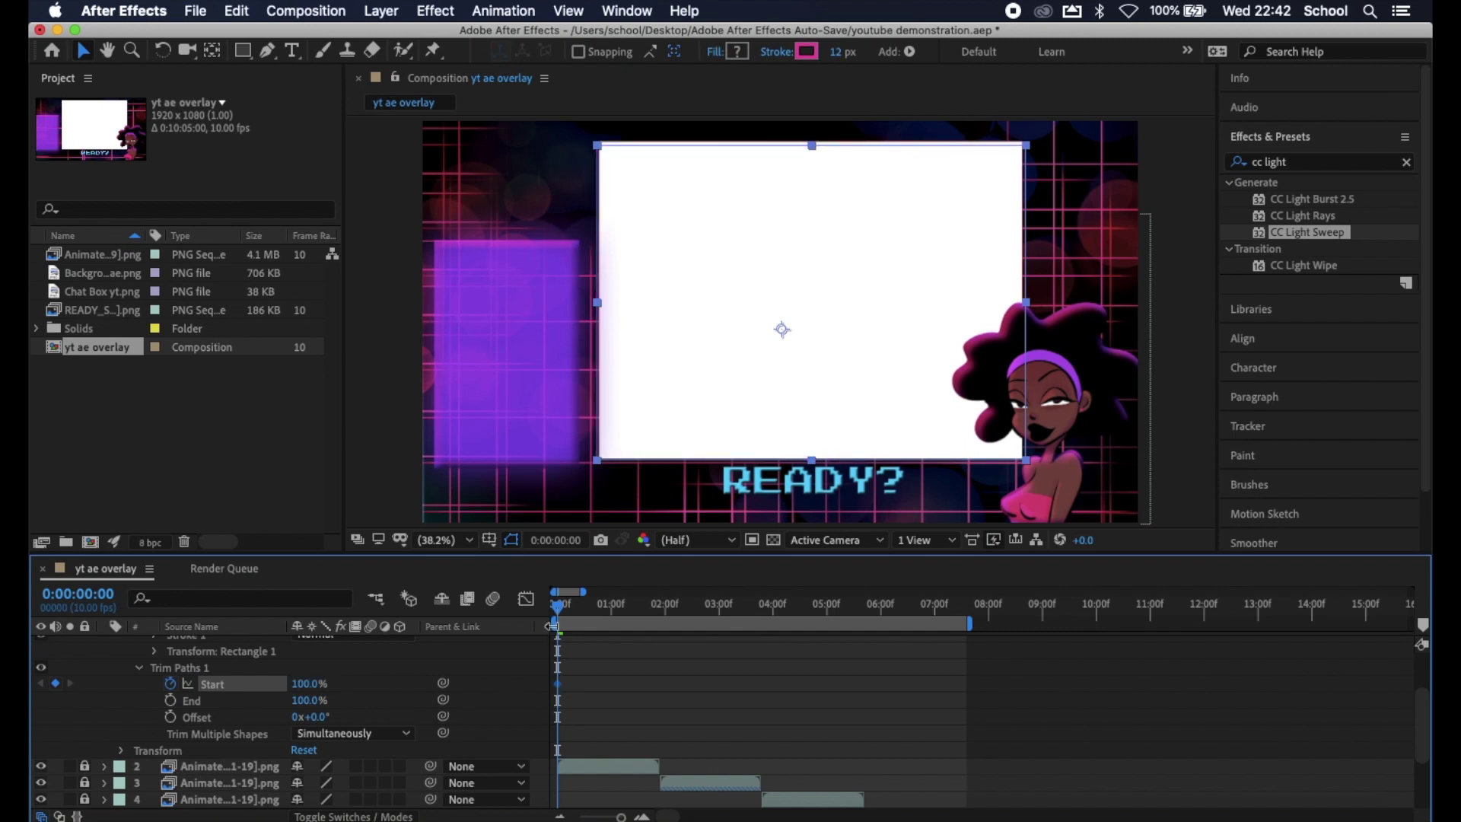
drag(559, 610, 638, 603)
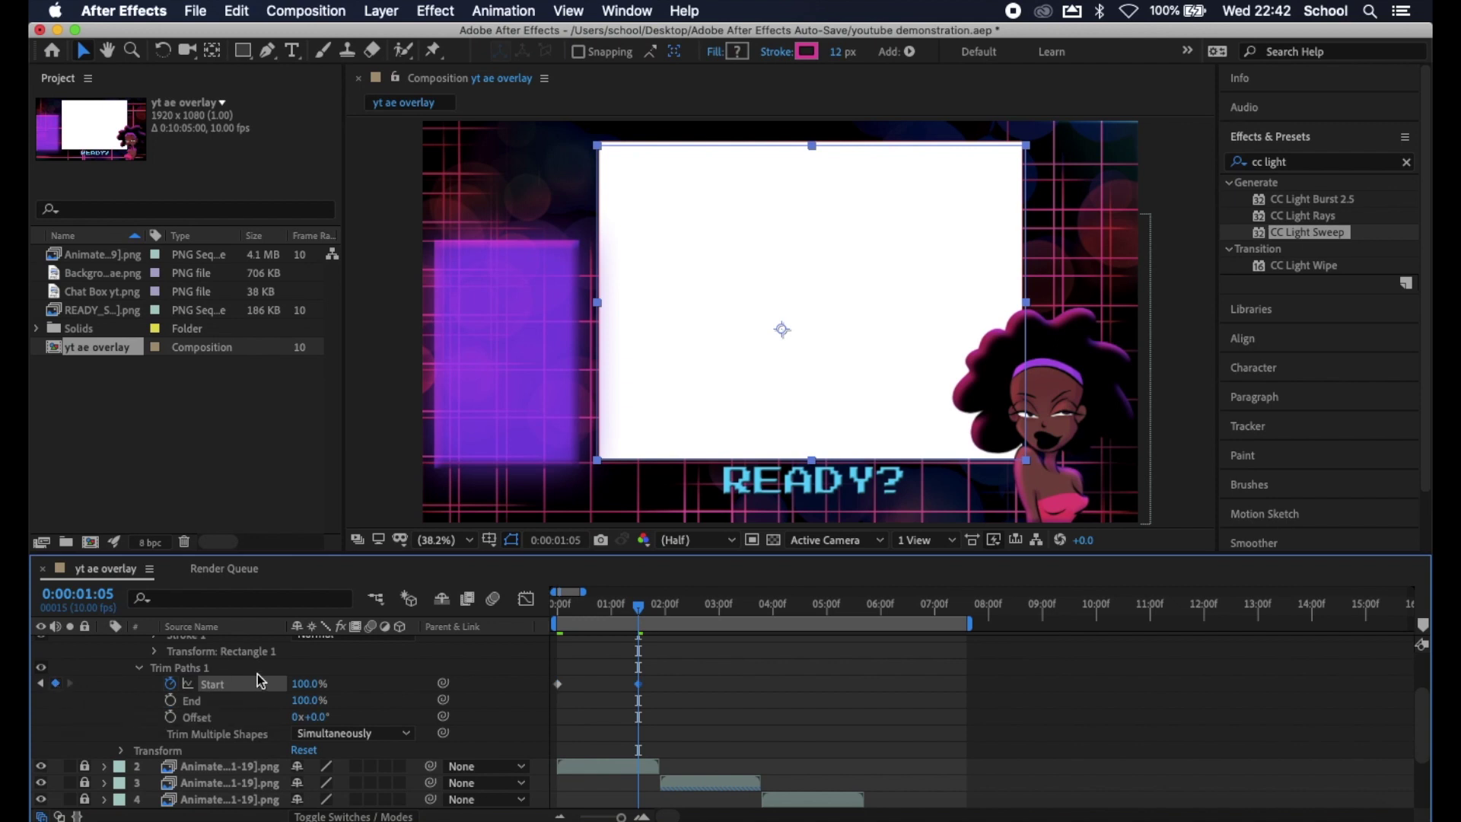
click(301, 684)
text(0)
key(Return)
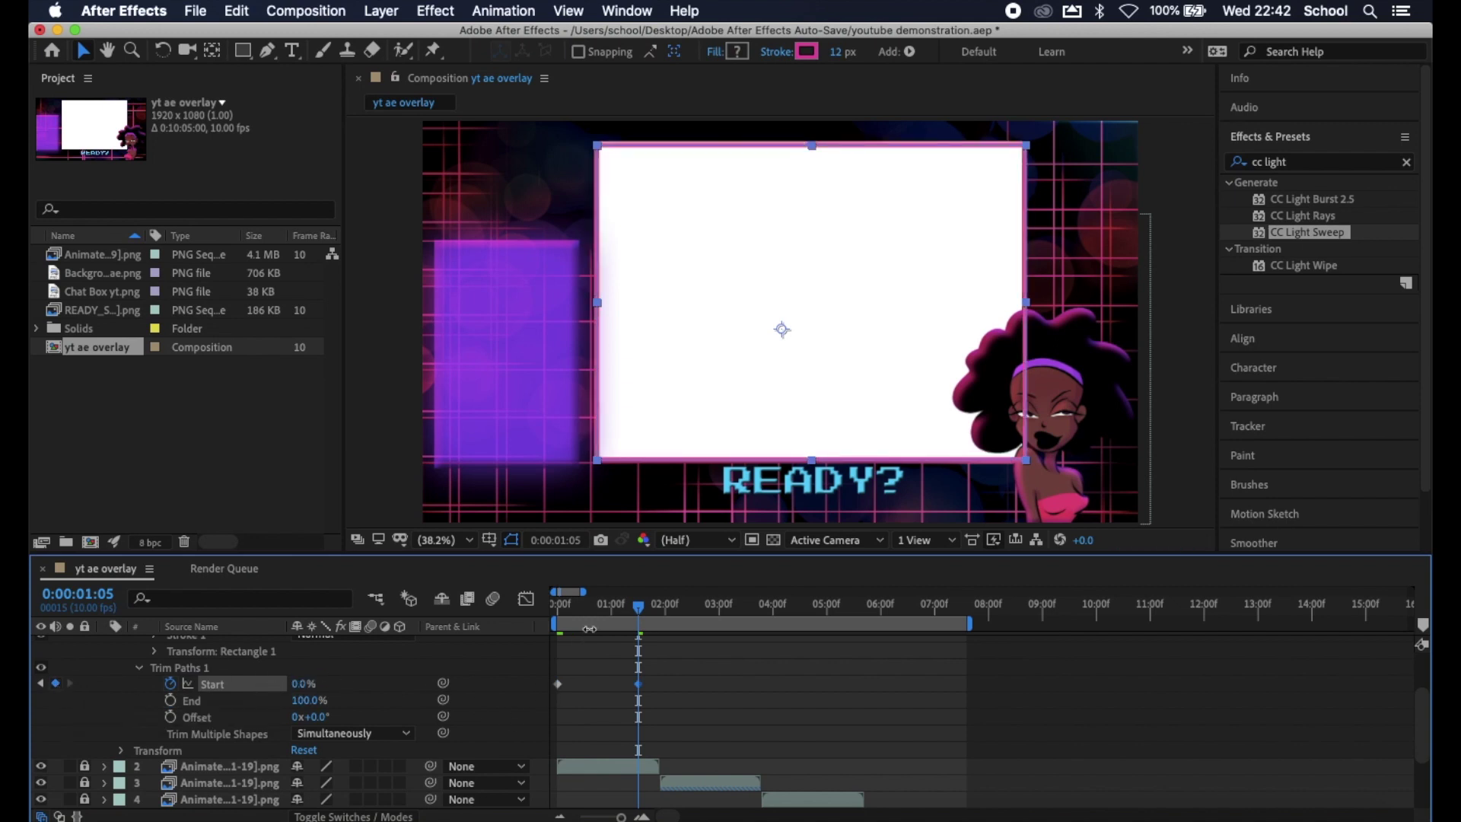
drag(638, 603, 553, 604)
key(space)
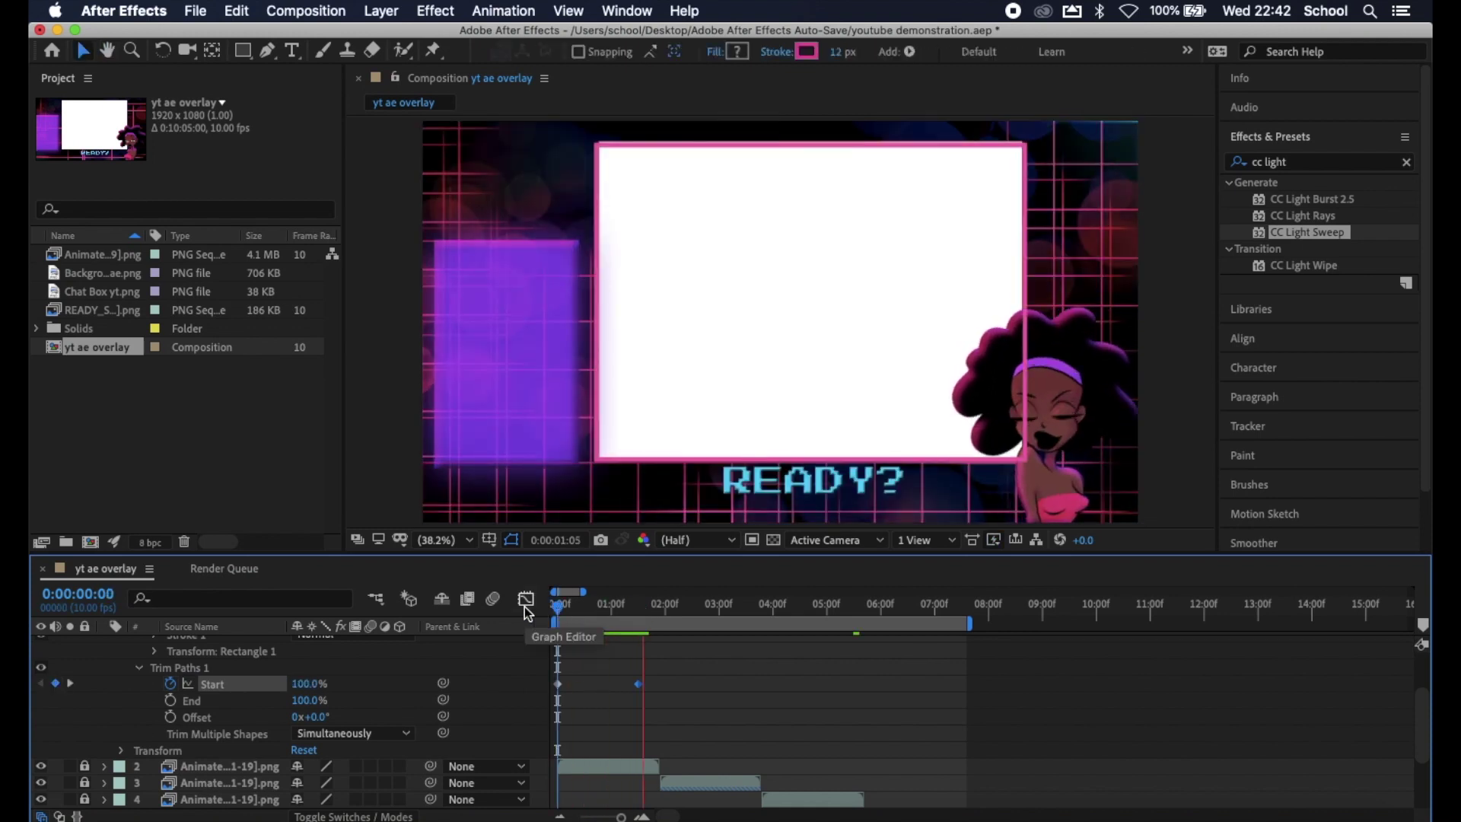
Step: Add a Trim Paths Start keyframe at 3:00, try 100%, and preview the result
key(space)
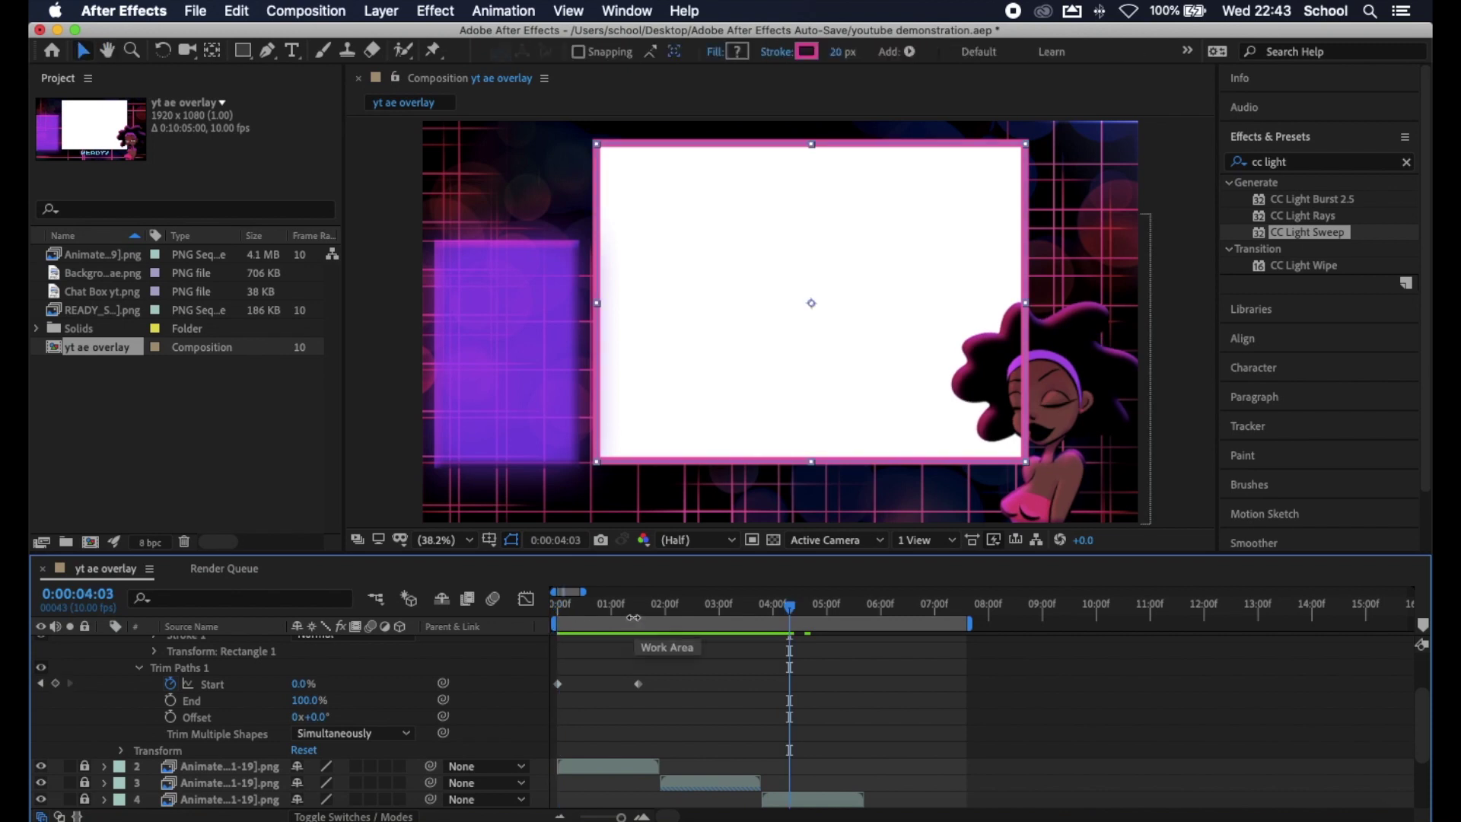
drag(789, 606, 724, 618)
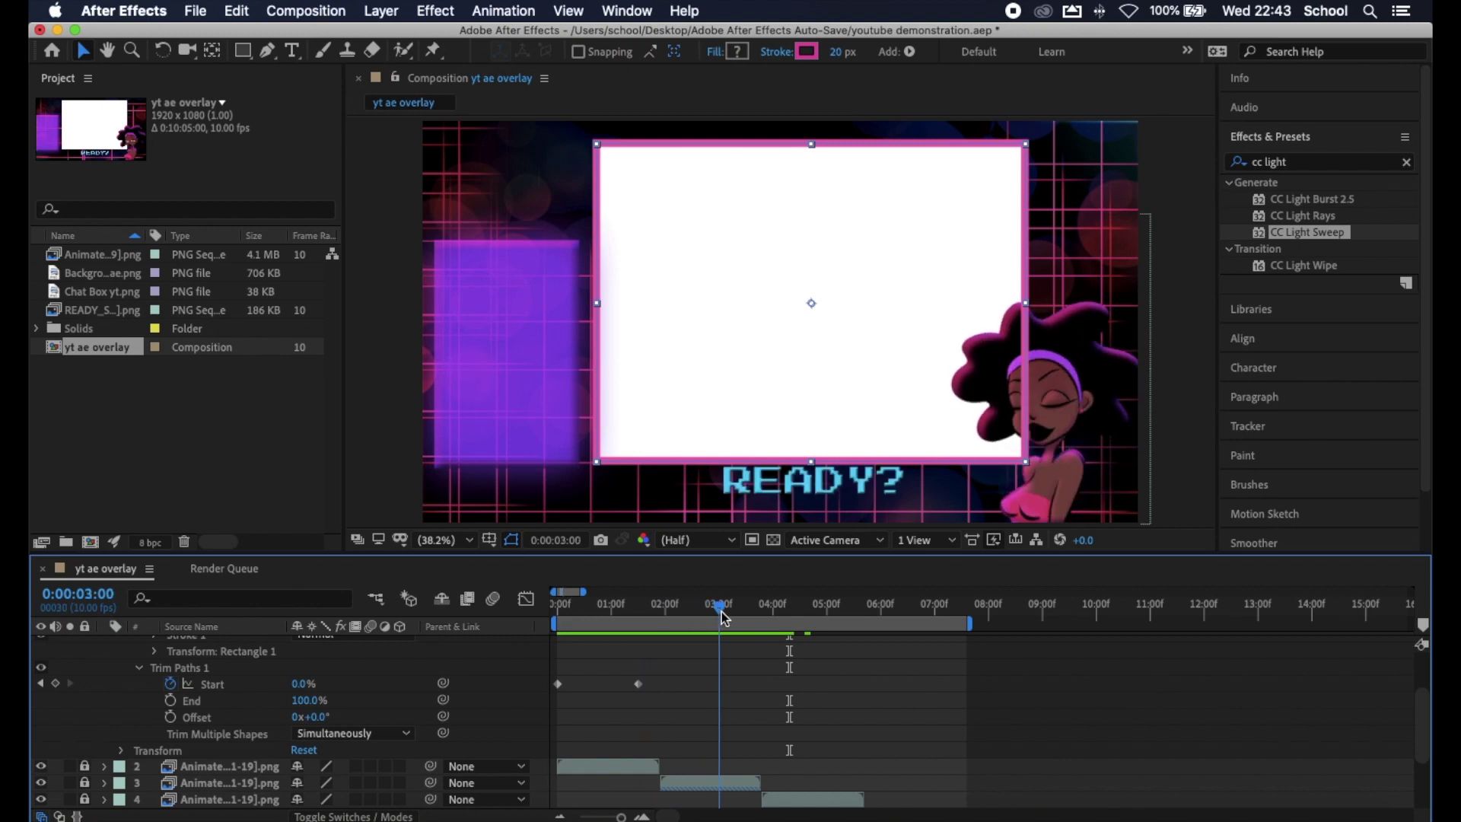
click(55, 683)
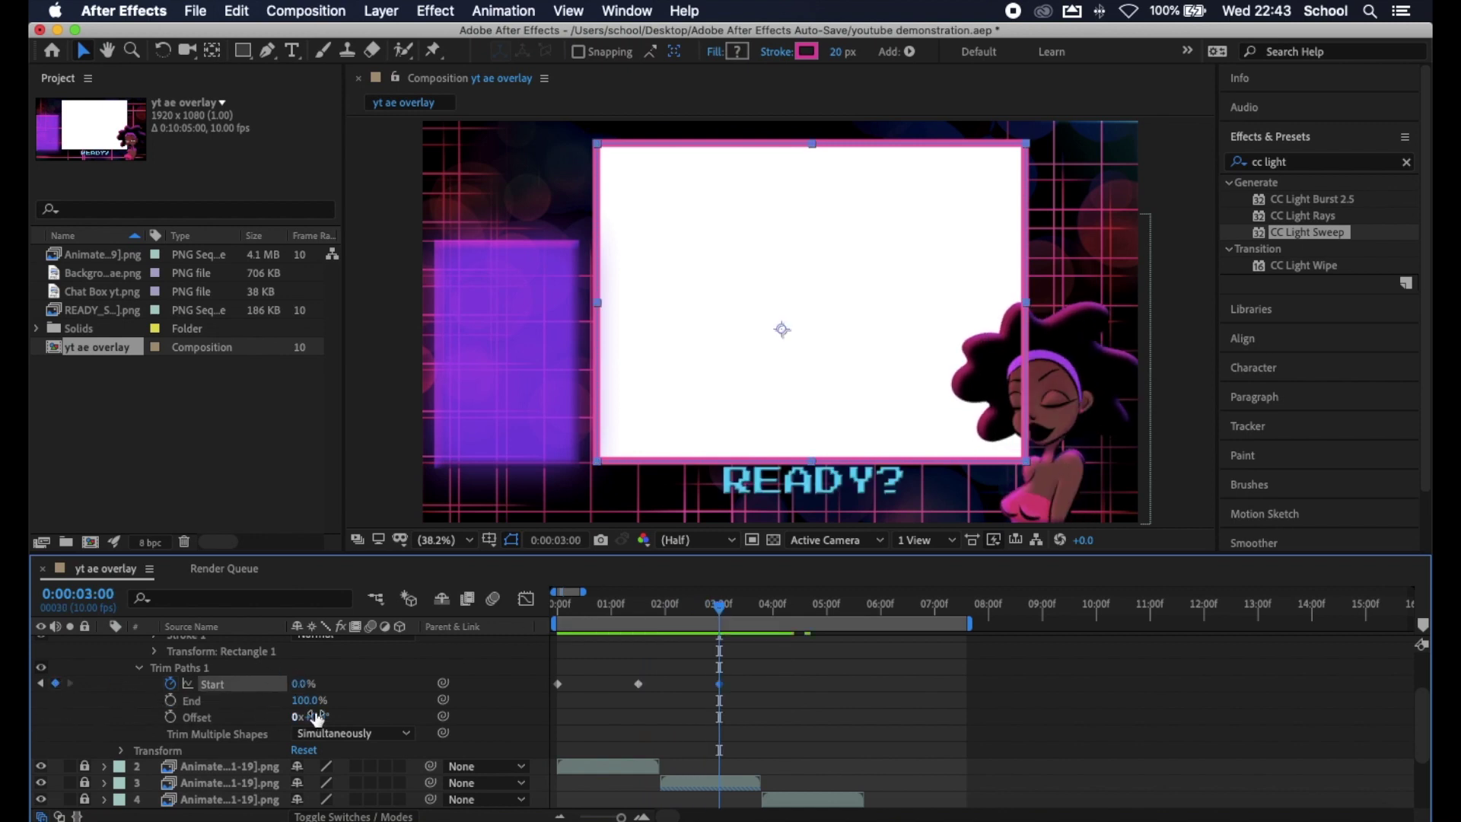
click(301, 685)
key(Return)
click(562, 615)
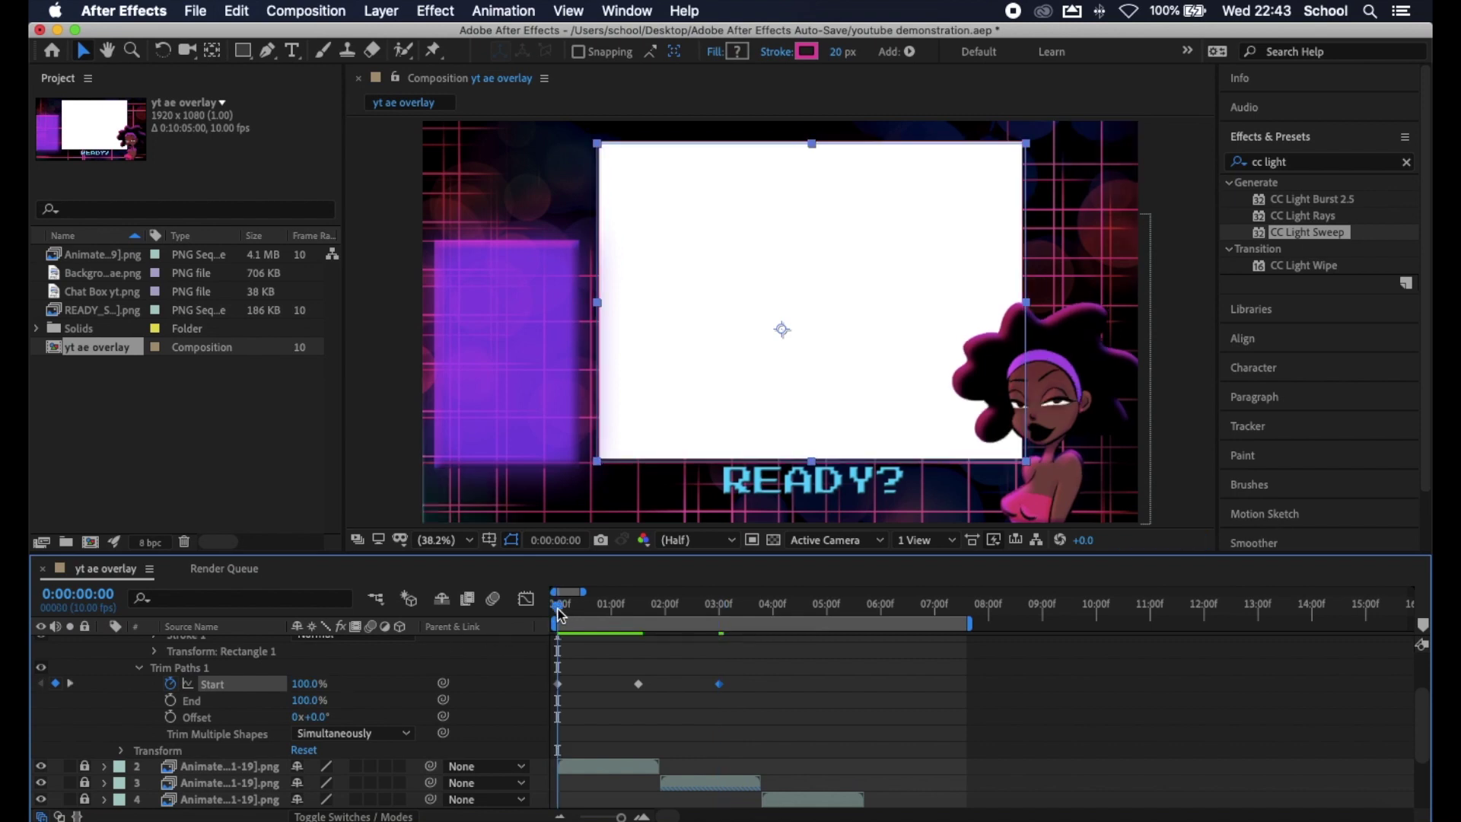
key(space)
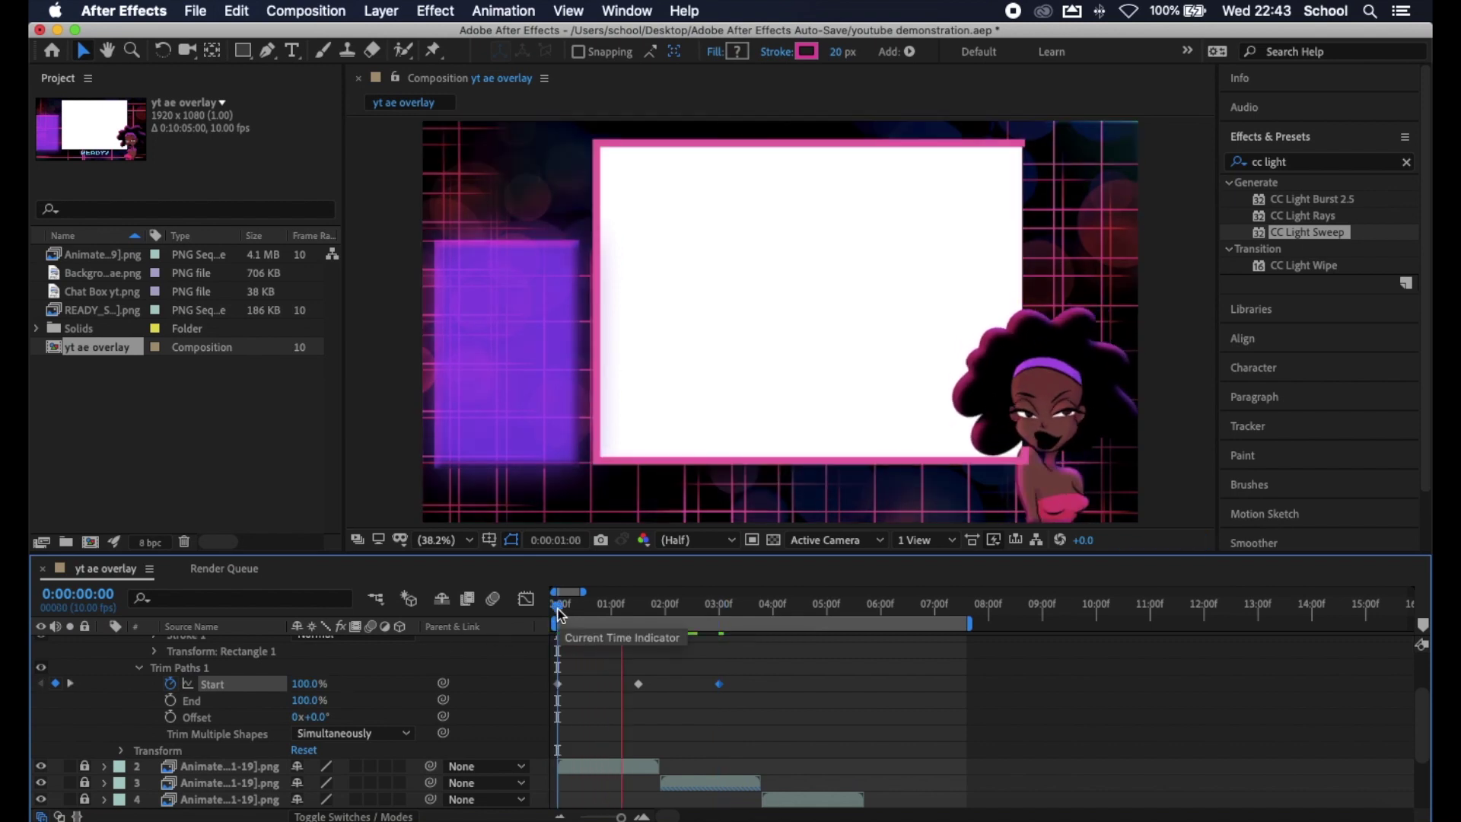
key(space)
Step: Restore Start to 0% at 3:00, set 100% near 4:05, and preview the wipe-away
click(307, 684)
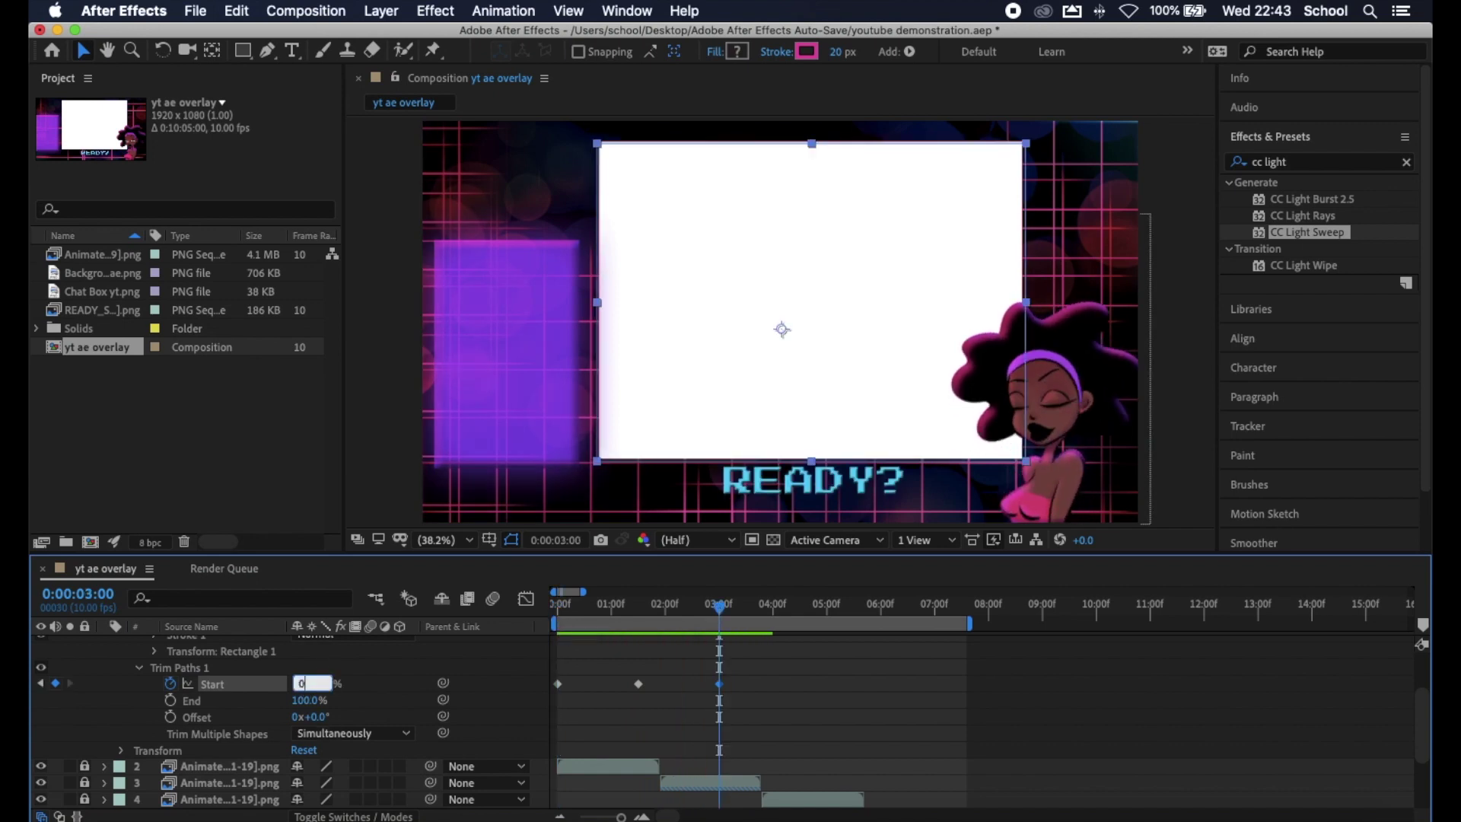
text(0)
key(Return)
drag(724, 618, 803, 619)
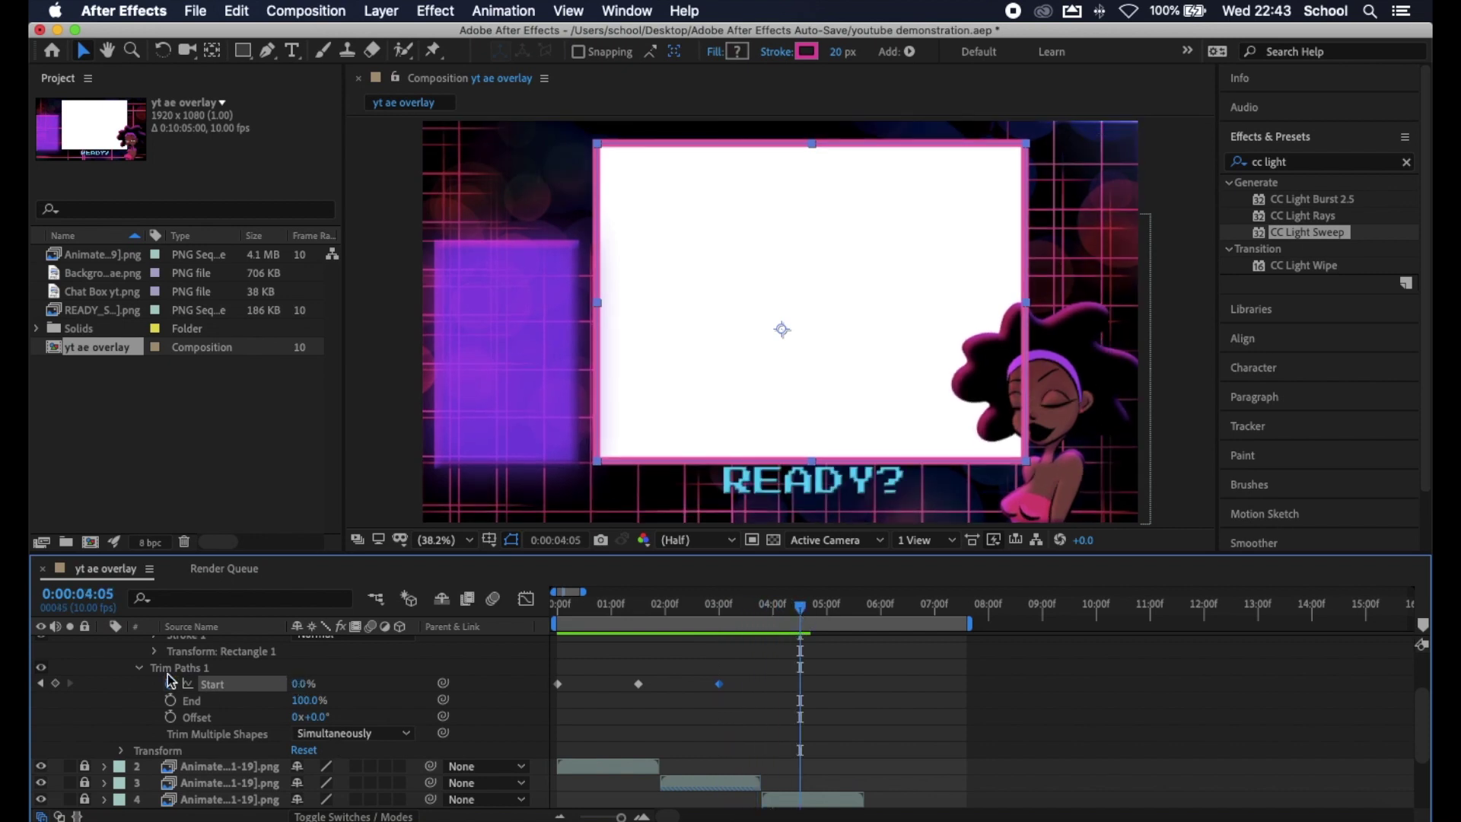
click(301, 684)
key(Return)
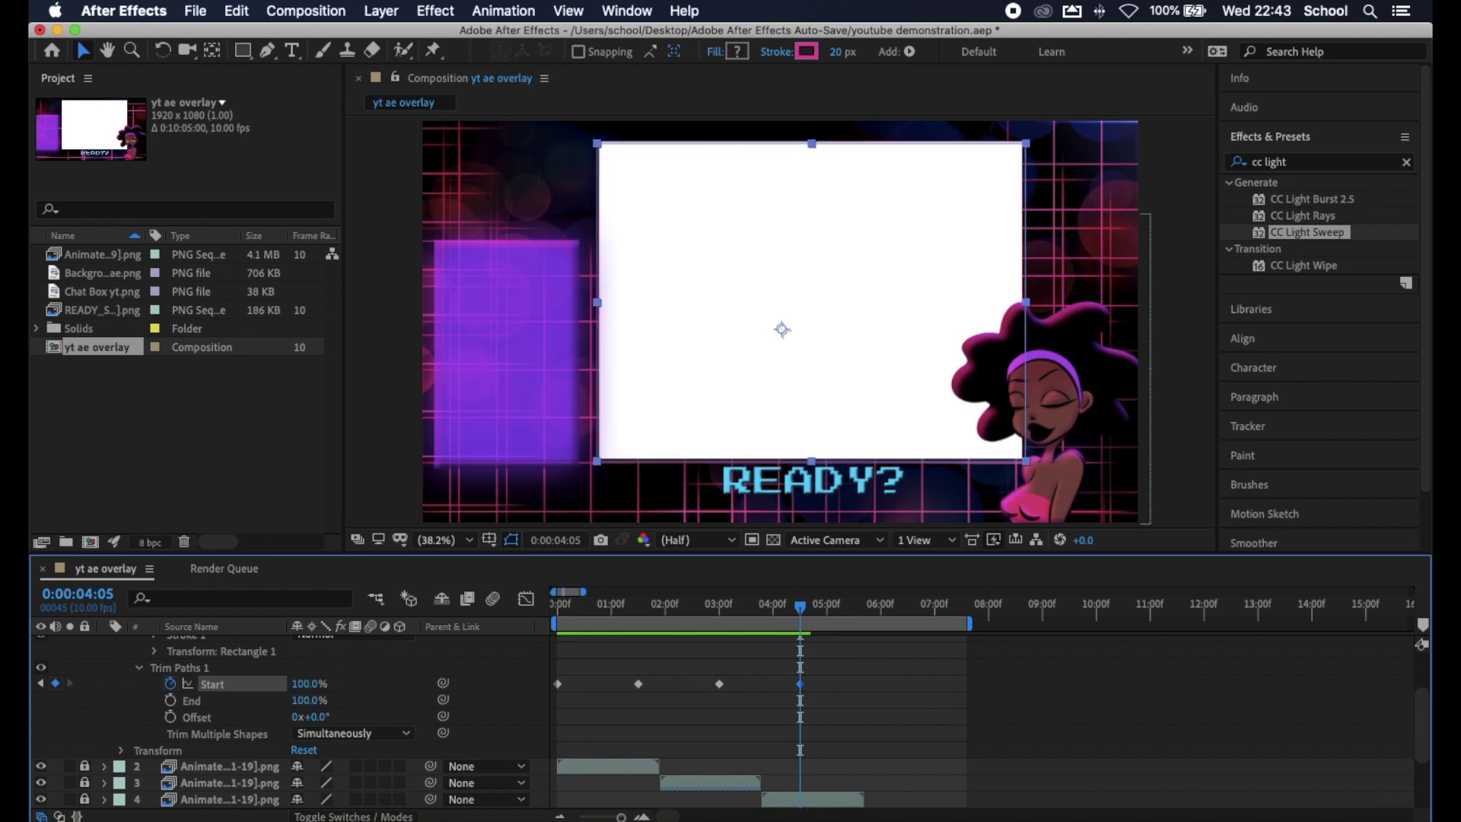
drag(802, 609, 557, 609)
key(space)
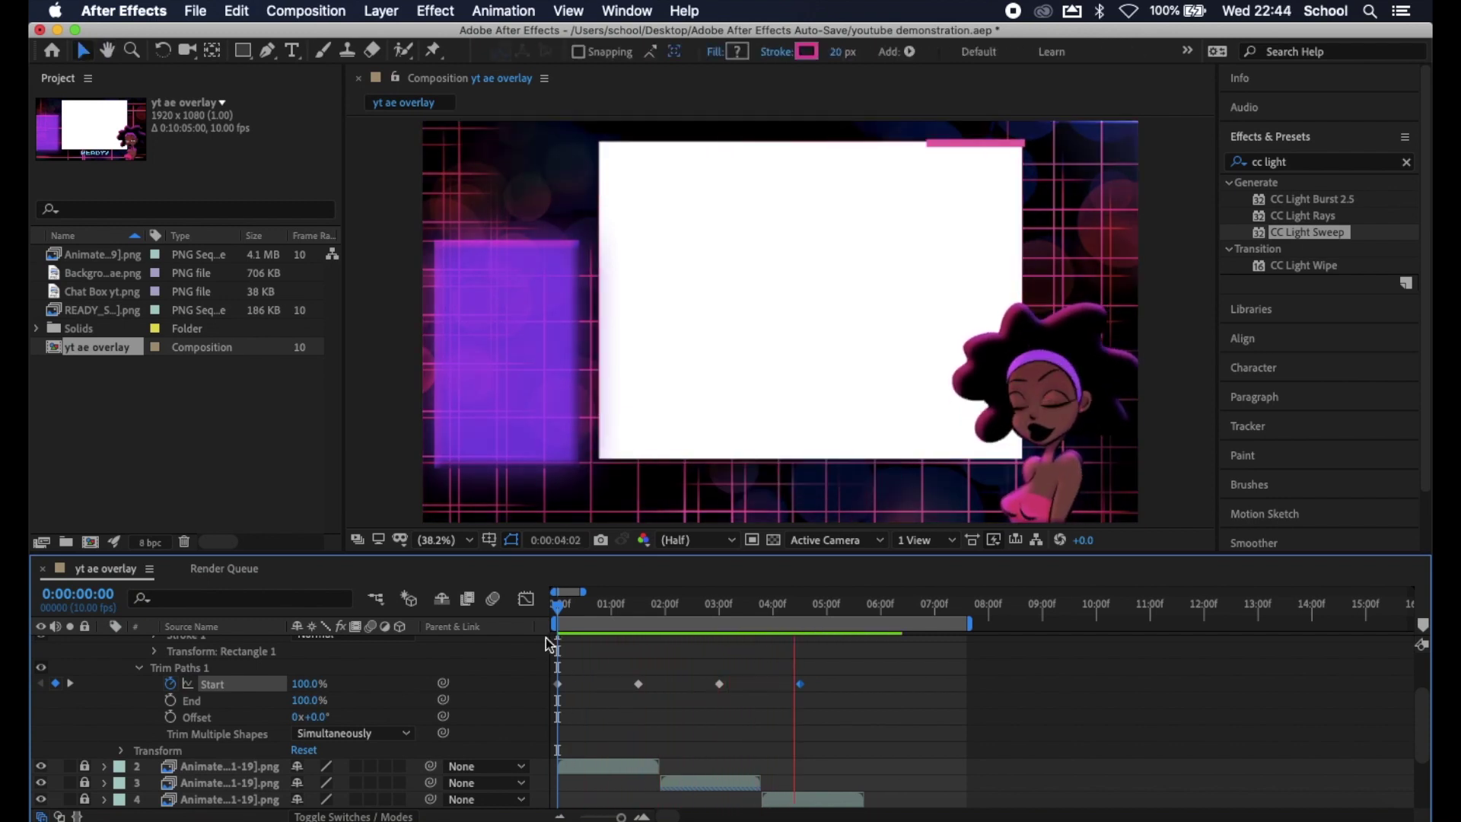
key(space)
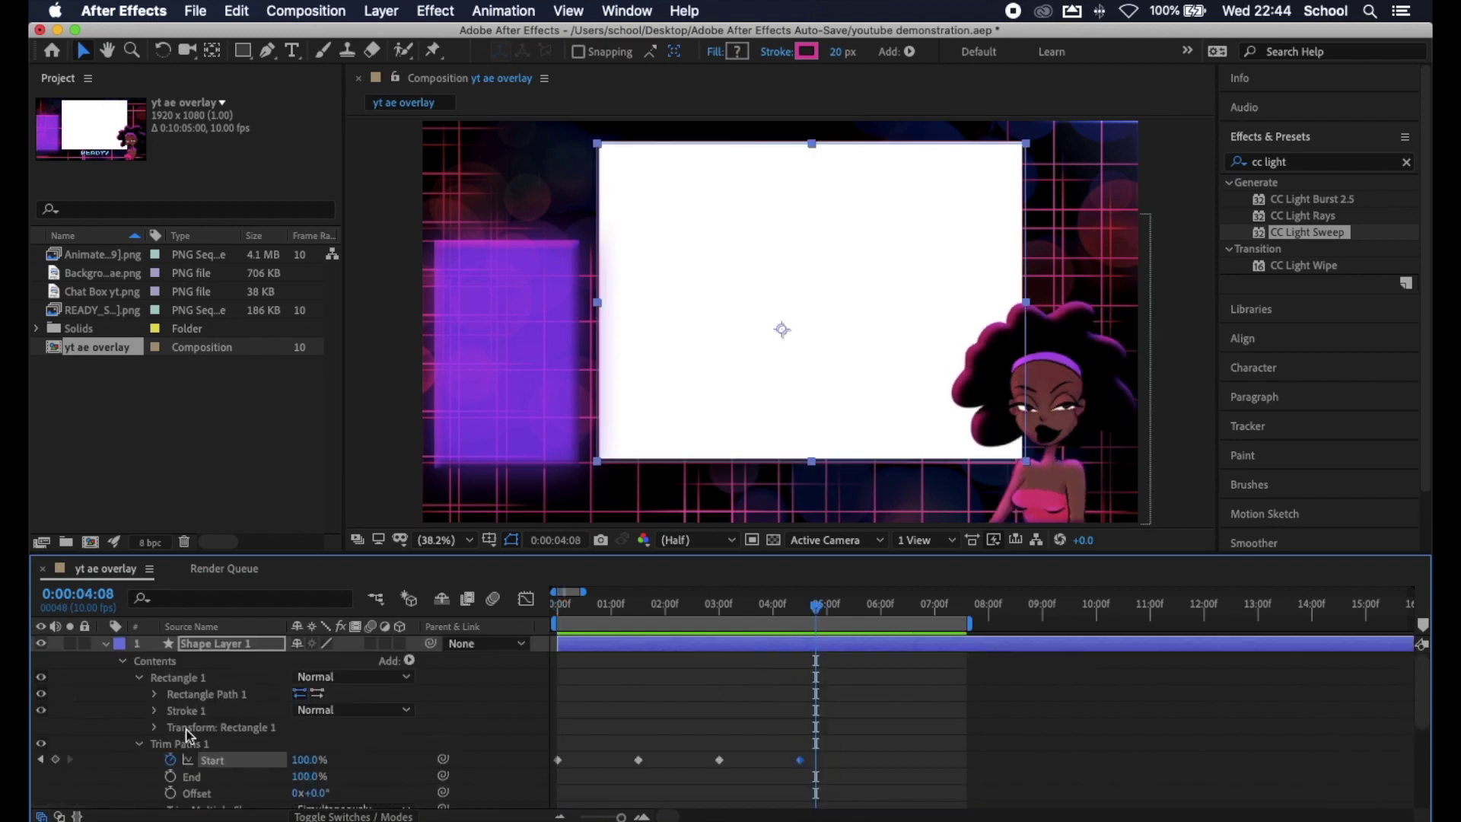
Step: Add an Outer Glow layer style to the border shape layer
click(123, 661)
right_click(208, 643)
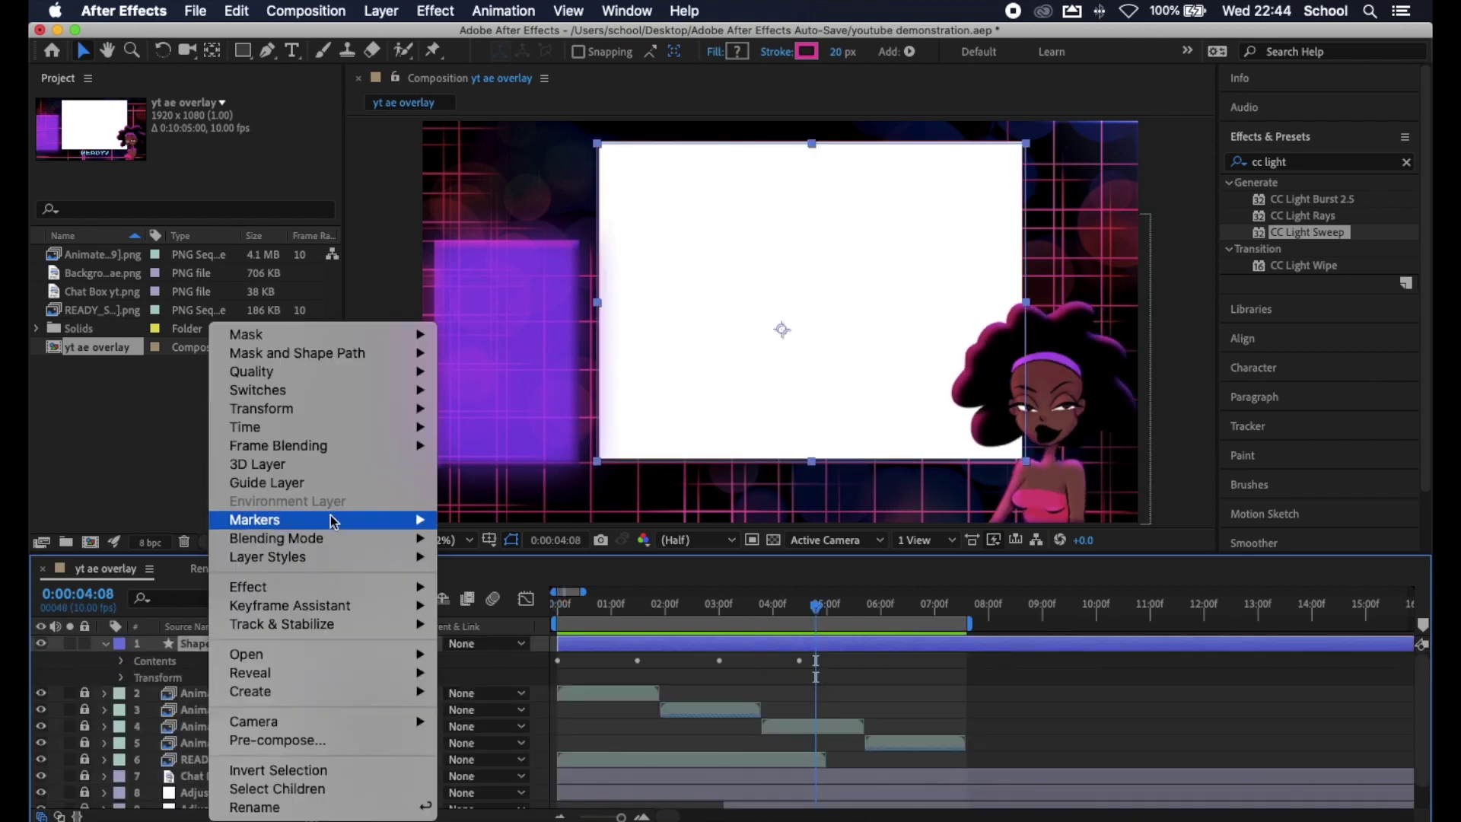
mouse_move(355, 557)
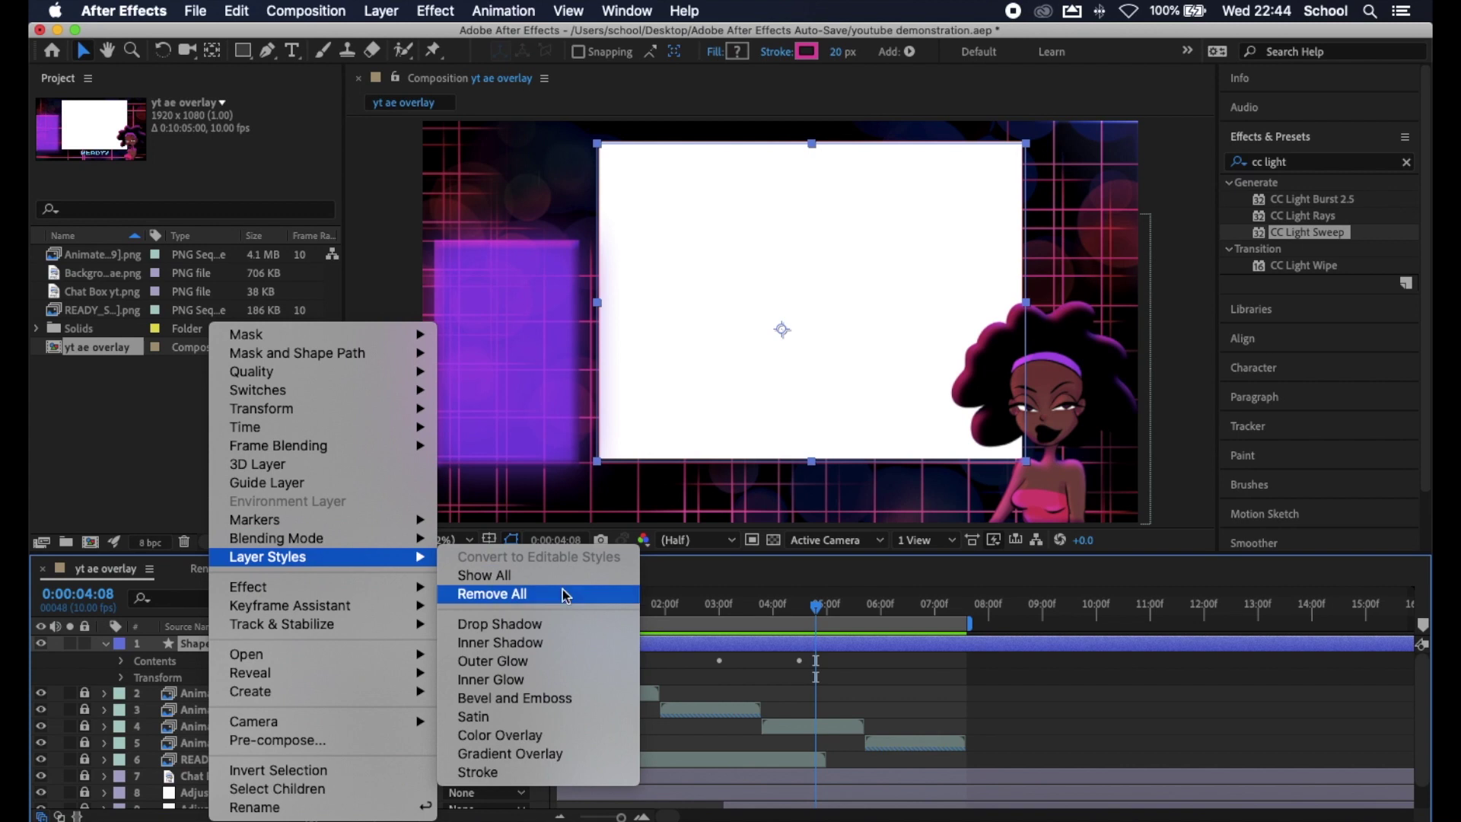
click(560, 661)
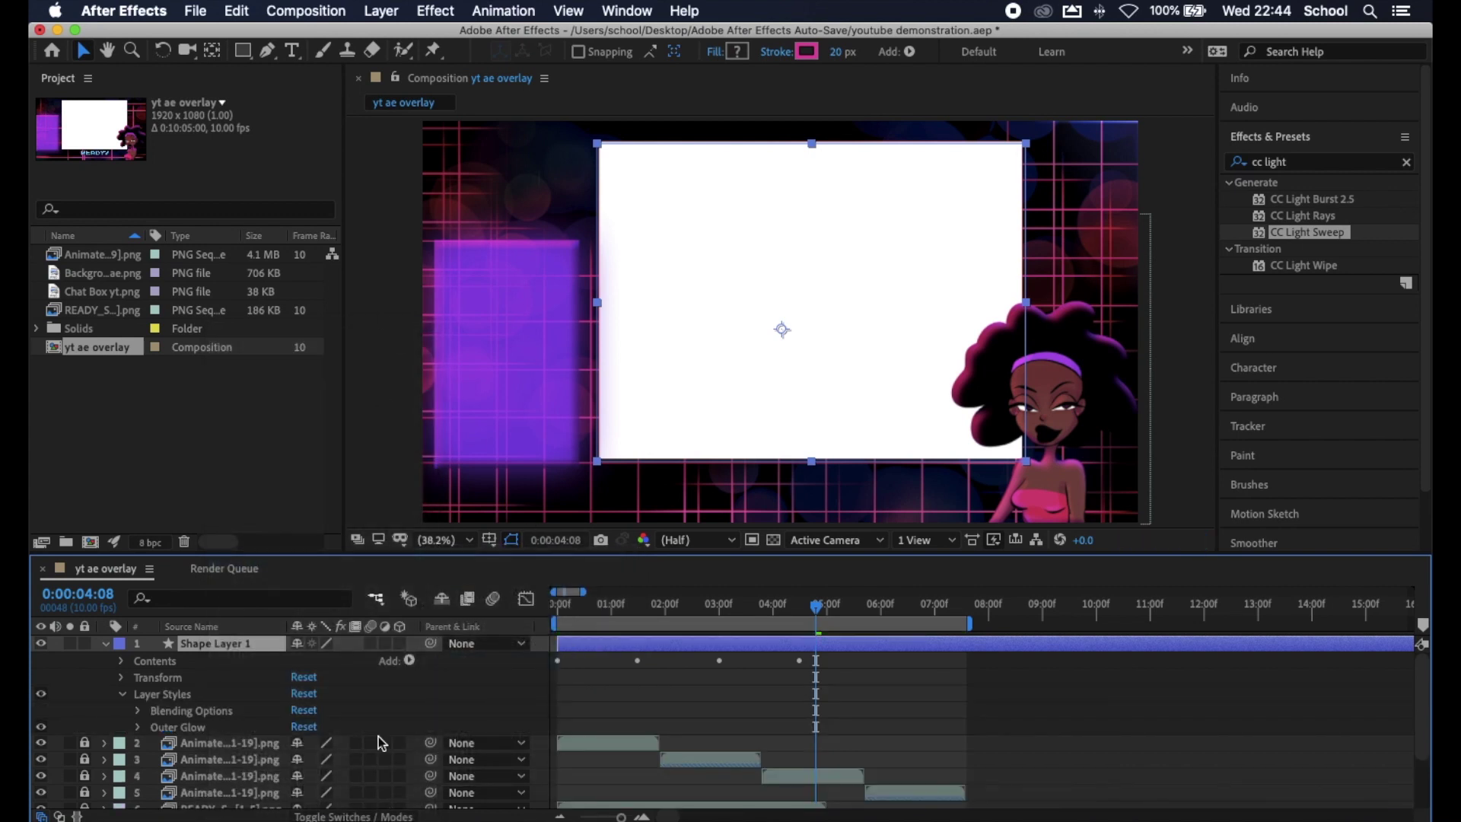
Step: Set the Outer Glow colour to FF4FAA and its blend mode to Normal
click(139, 733)
scroll(139, 733, down, 2)
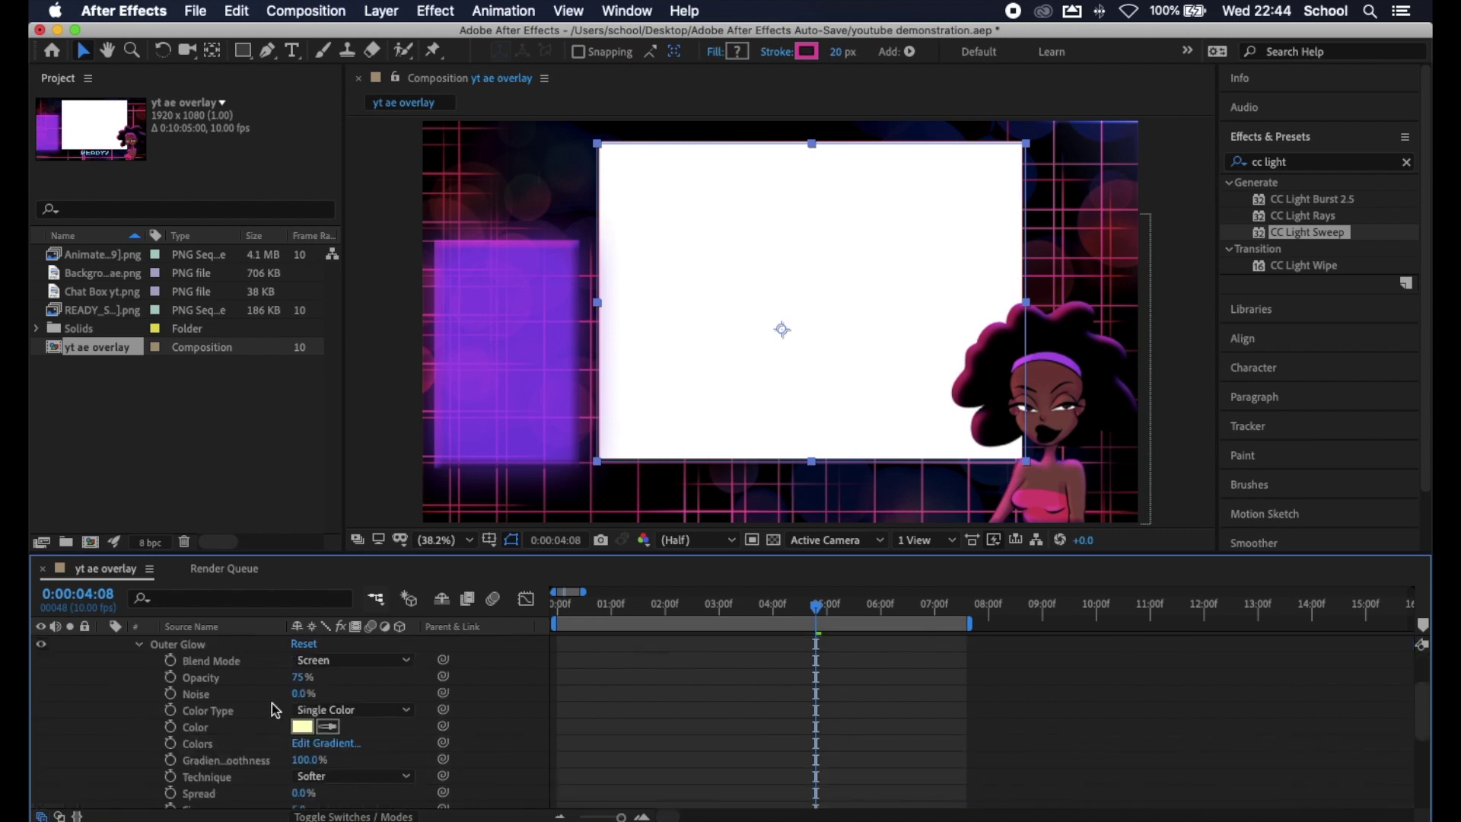
click(302, 727)
text(FF4FAA)
key(Return)
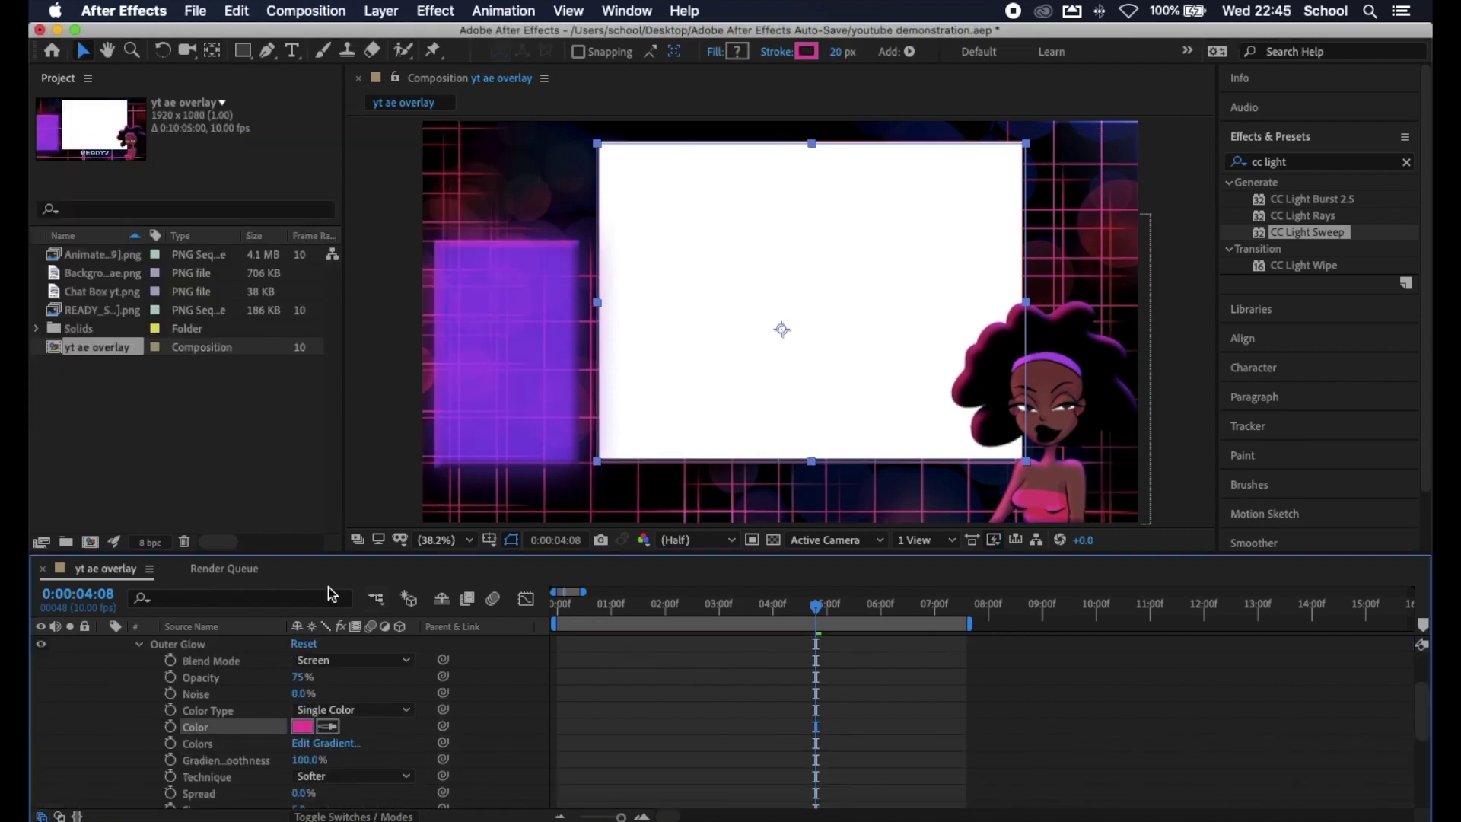
click(363, 660)
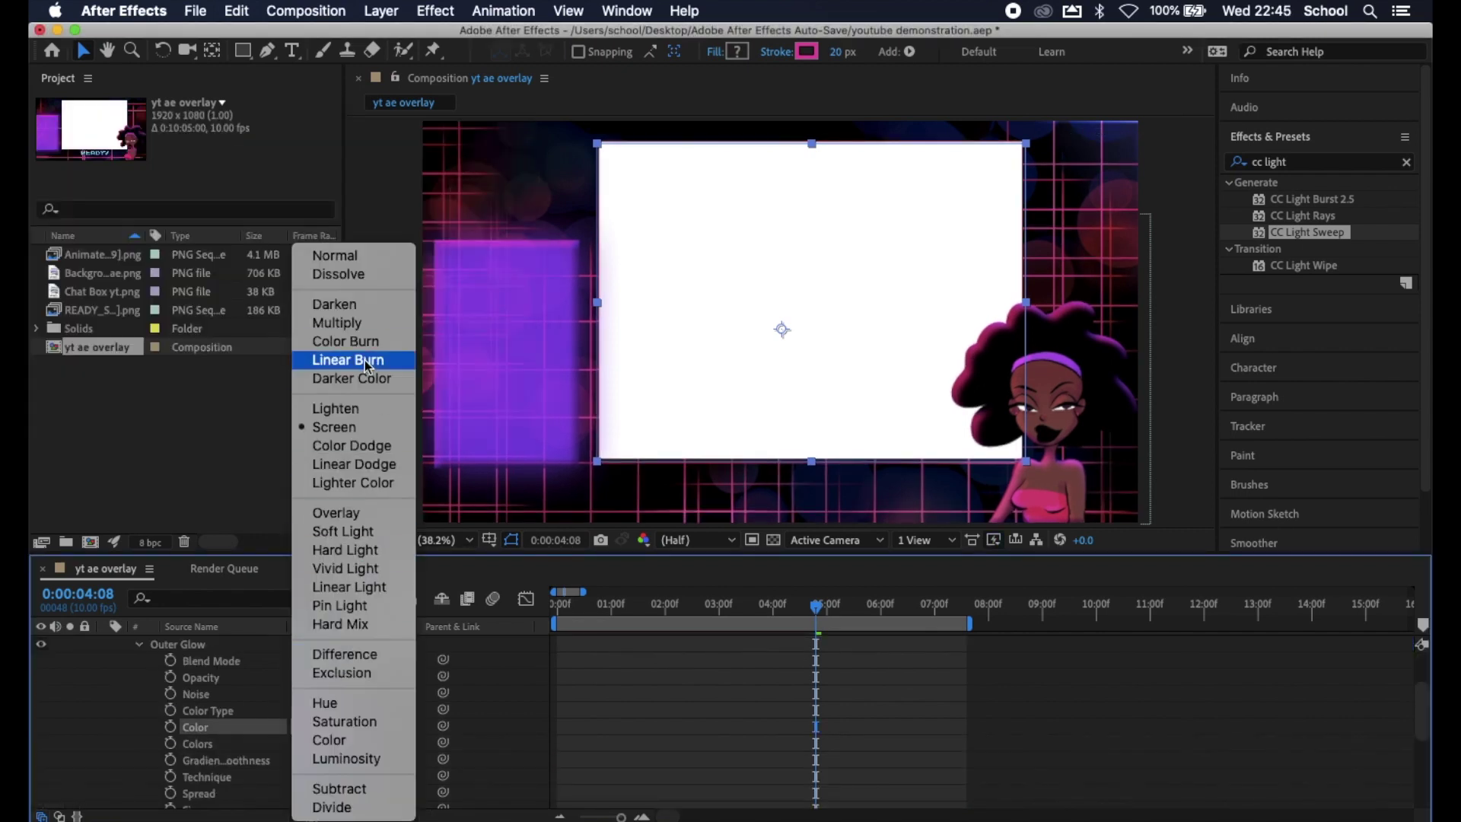
click(335, 255)
Step: Return to the start and preview the glowing pink border
scroll(321, 727, down, 3)
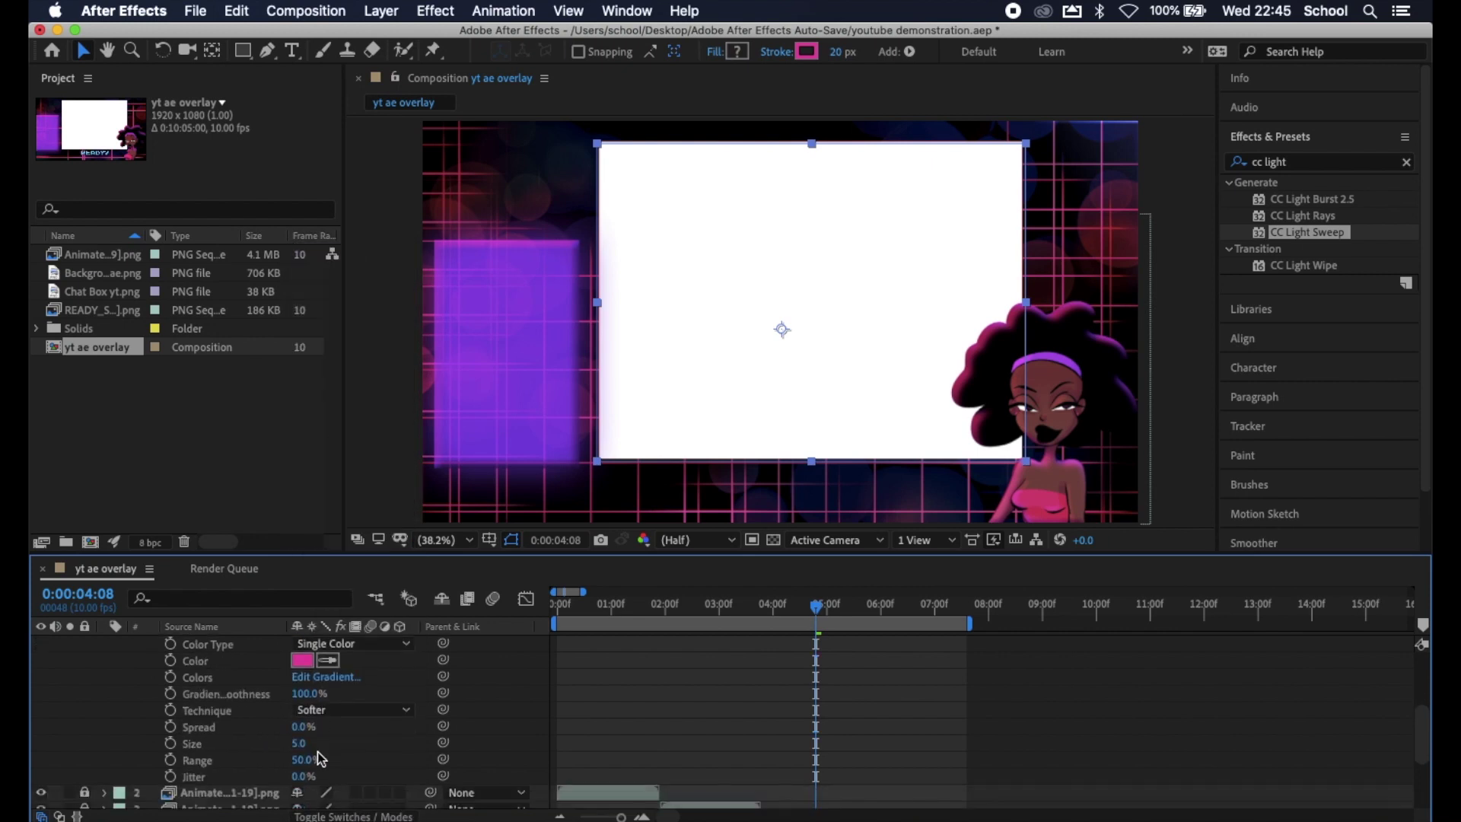
drag(819, 621, 559, 614)
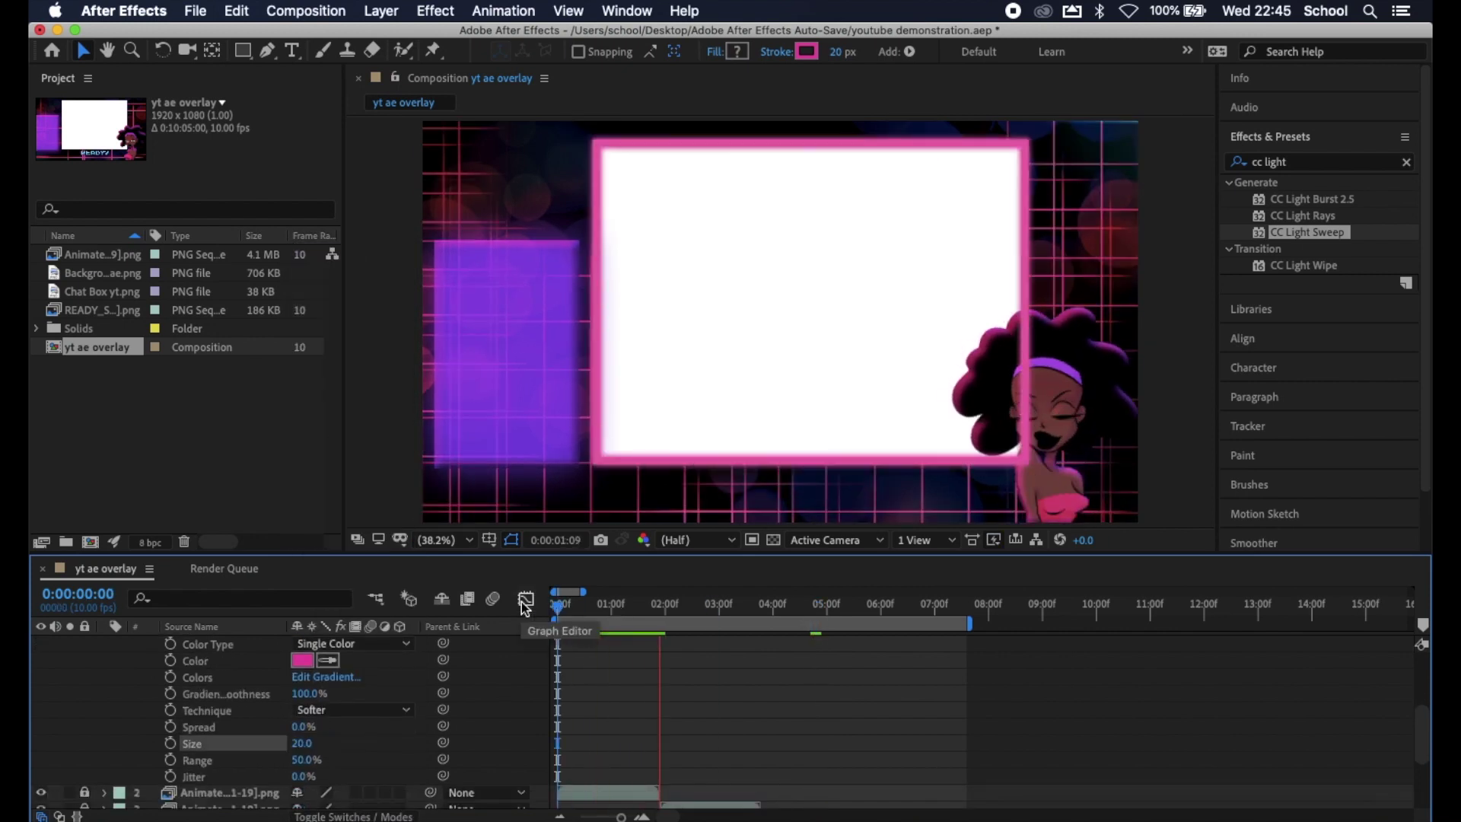
key(space)
key(space)
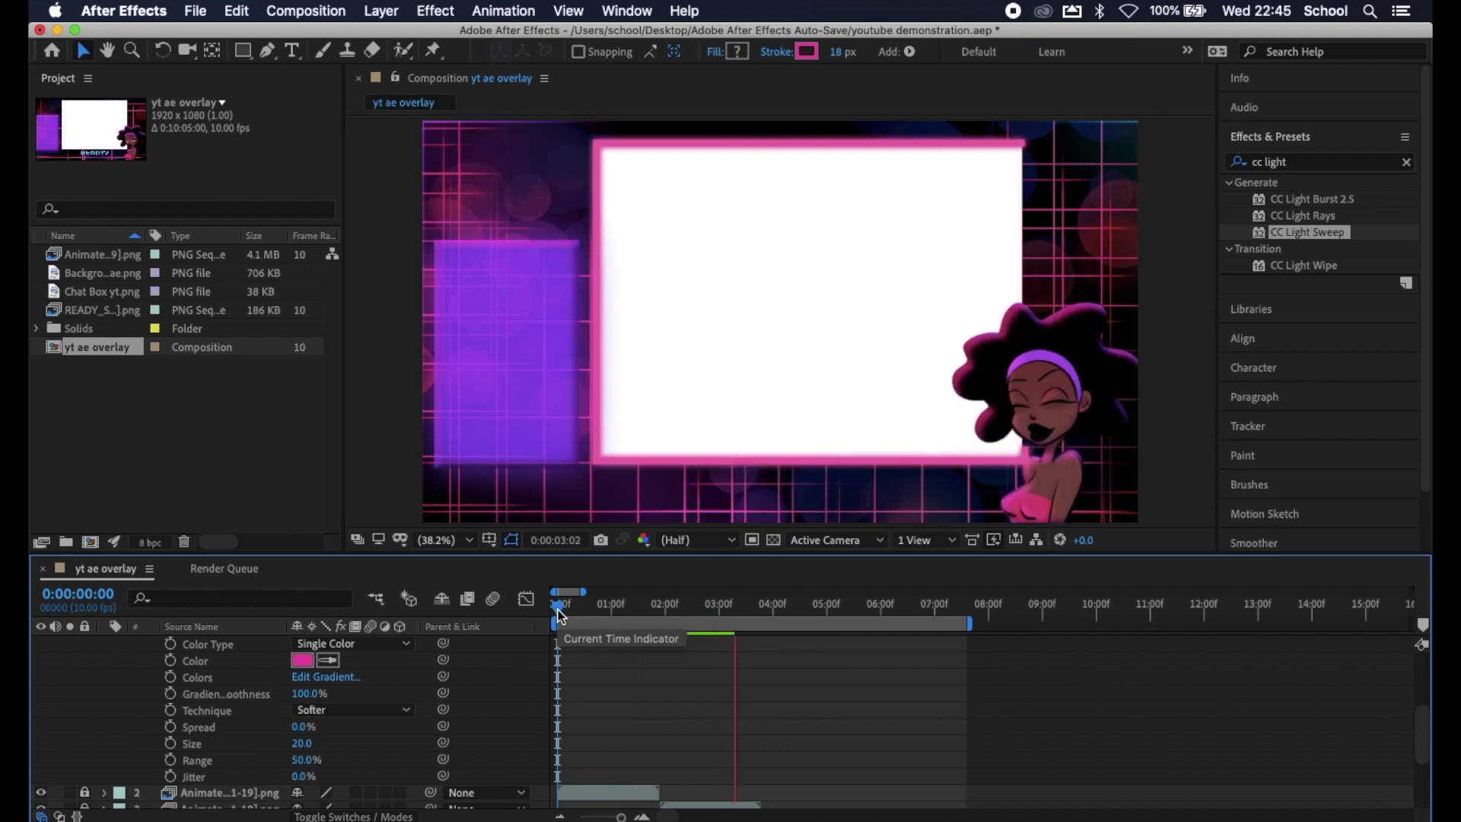
key(space)
scroll(312, 696, up, 3)
drag(561, 608, 563, 613)
key(space)
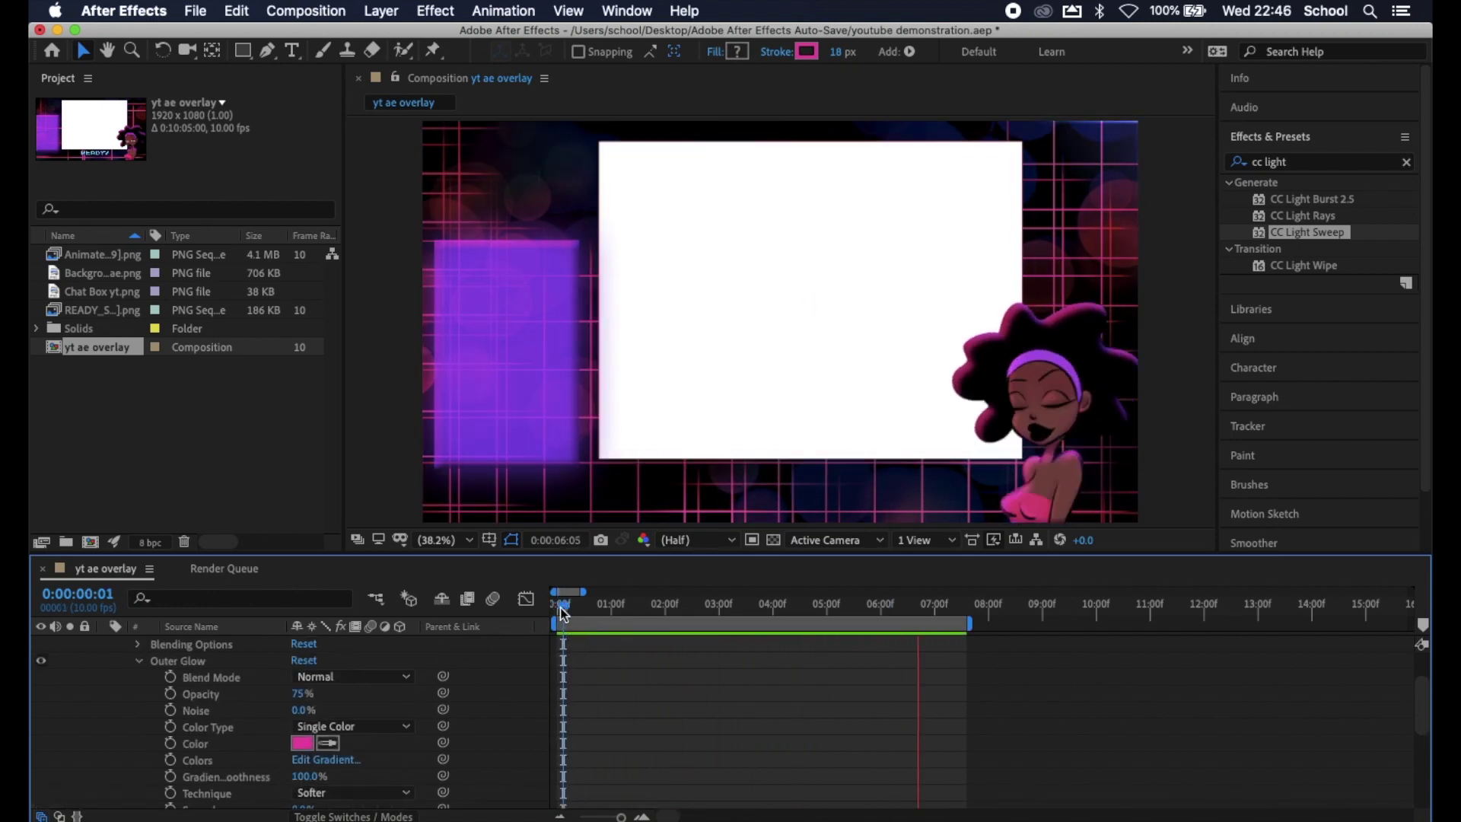
Step: Drag Shape Layer 1 down to position 9 above the background and preview from the start
scroll(118, 647, up, 2)
click(107, 644)
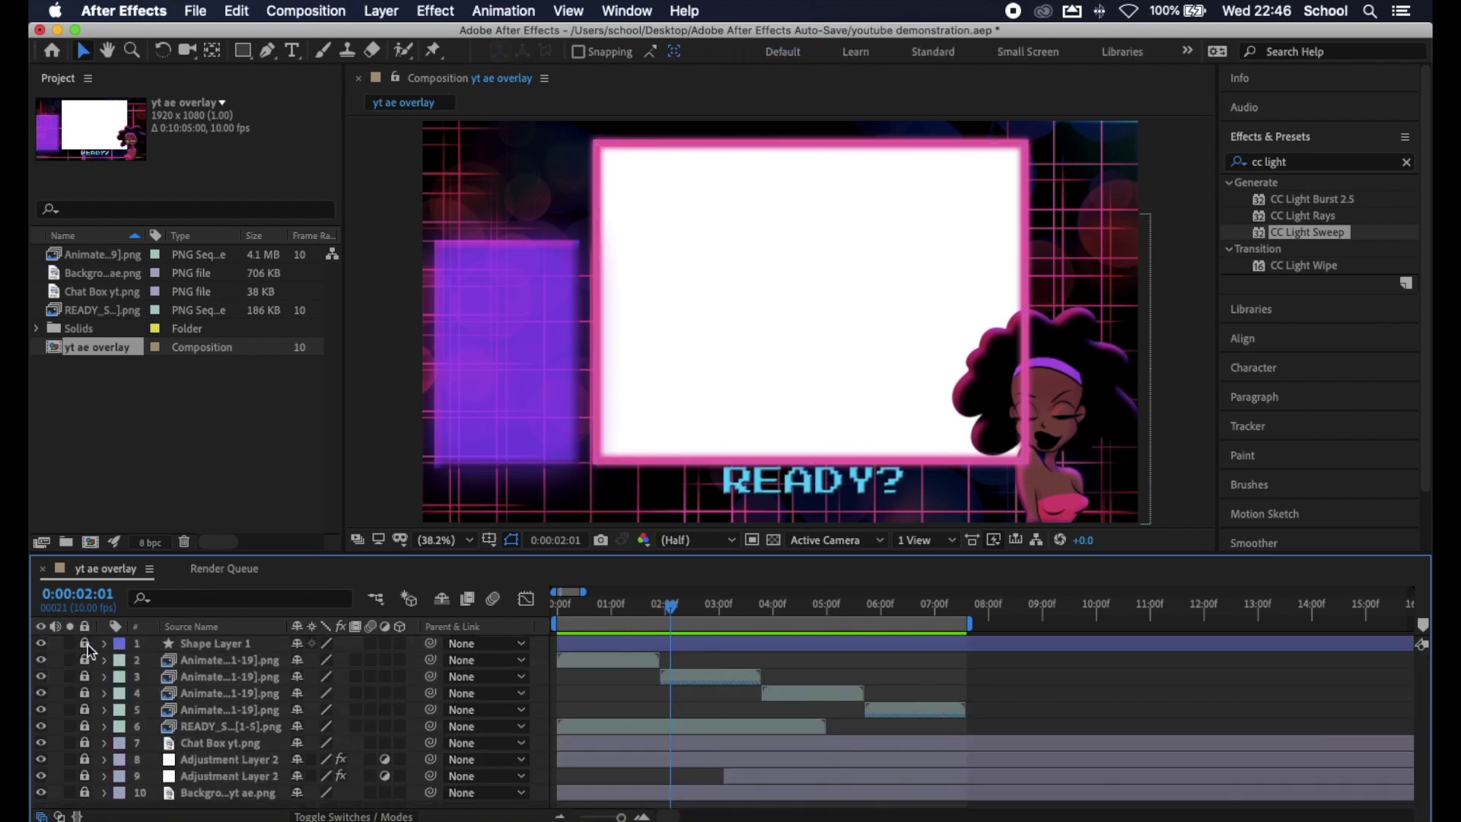
drag(163, 643, 163, 783)
click(561, 613)
key(space)
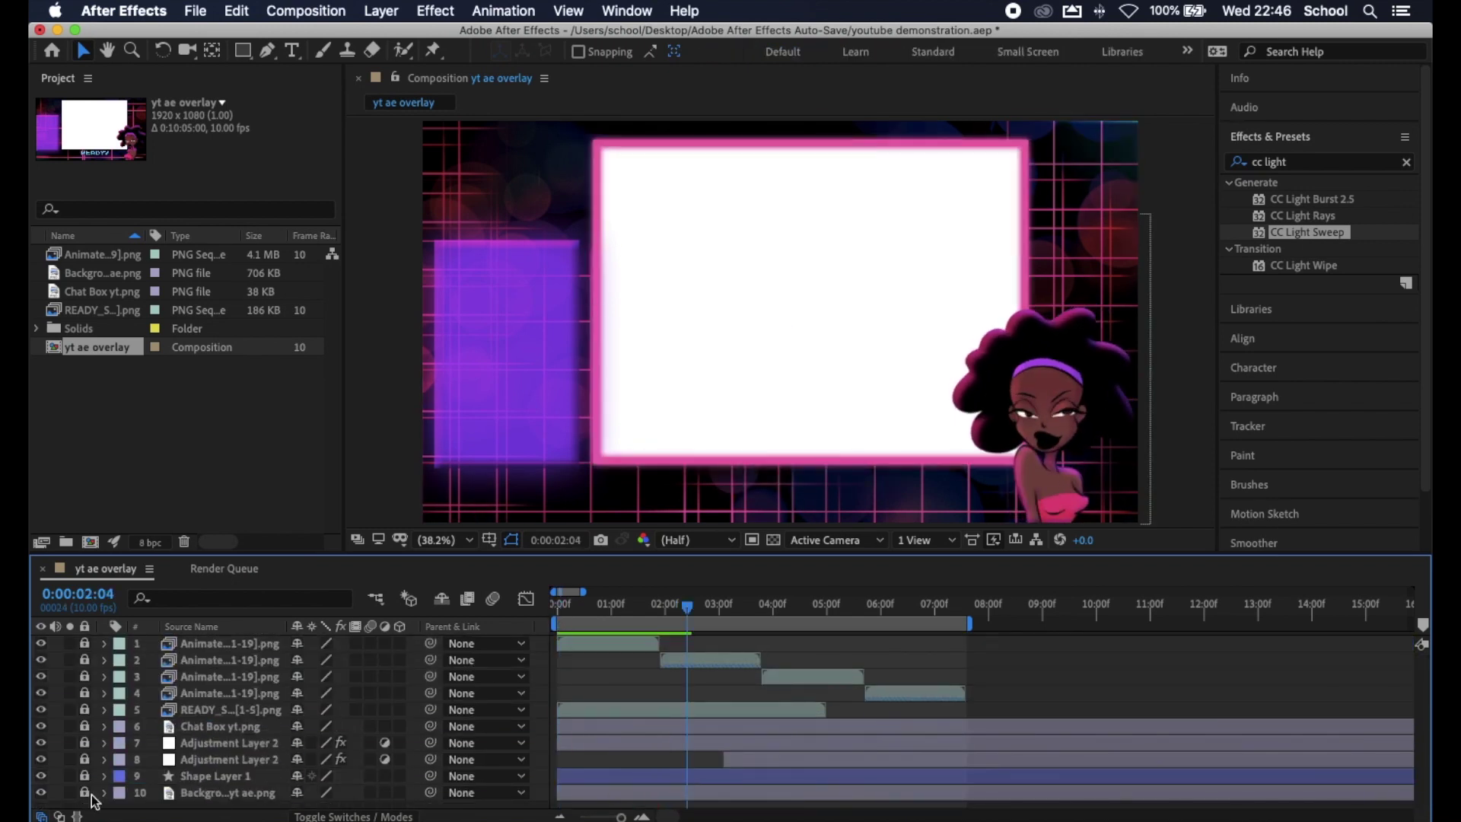
click(559, 606)
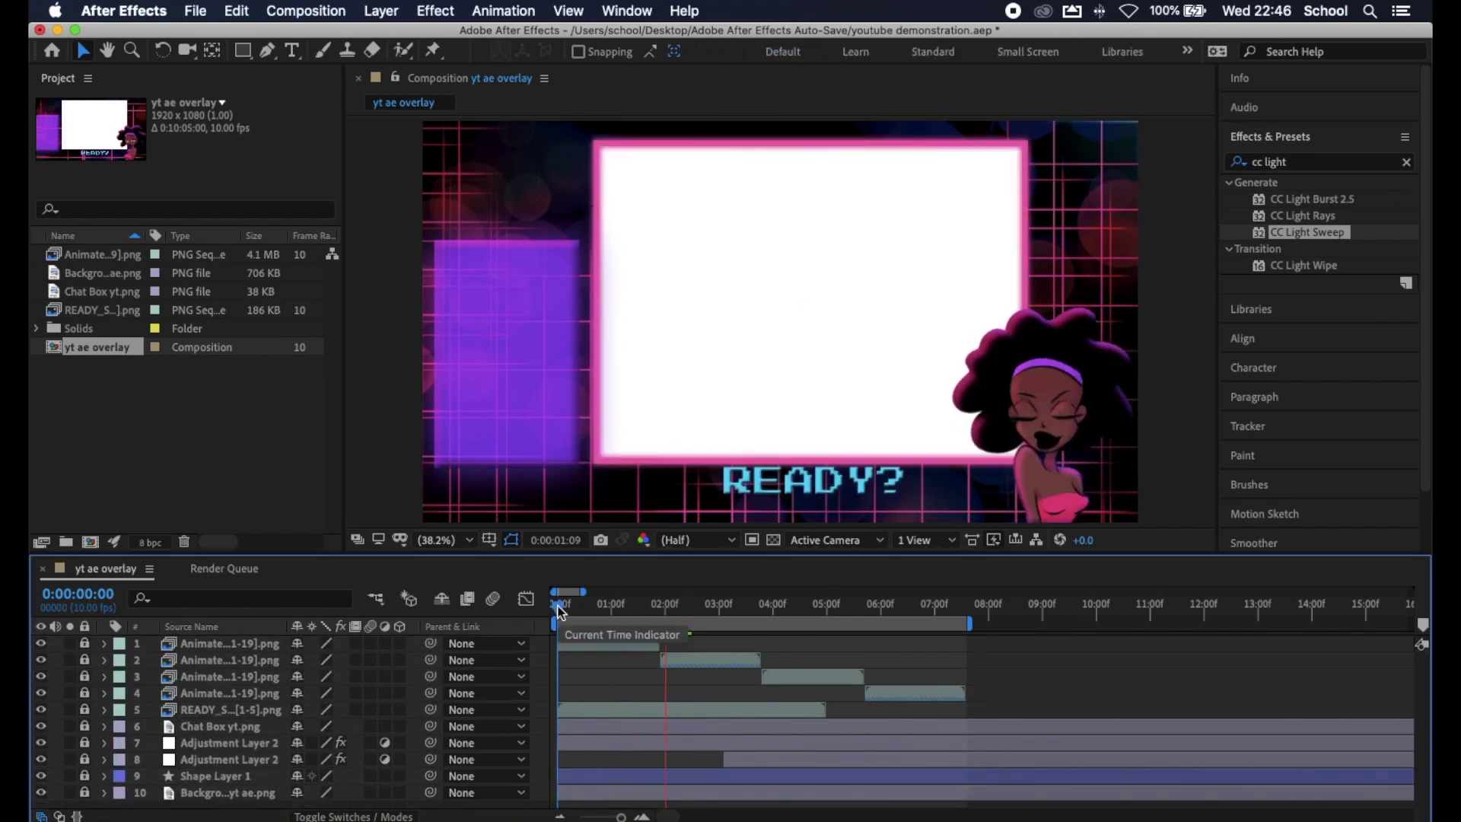